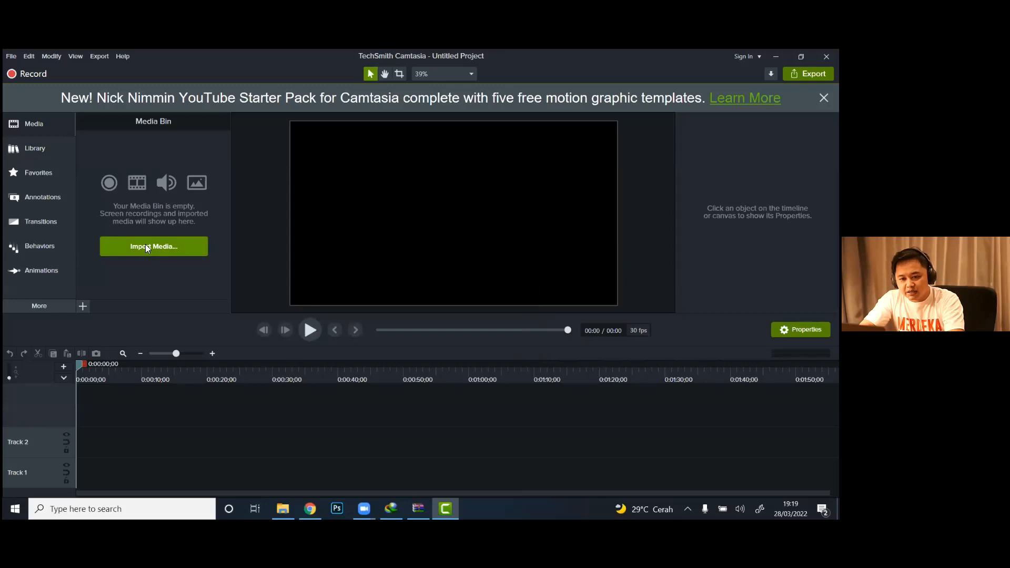
# Step: Import the video contoh shoting from Videos > Bahan Edit > Aset Pelatihan Video into the Media Bin
pyautogui.rightClick(148, 170)
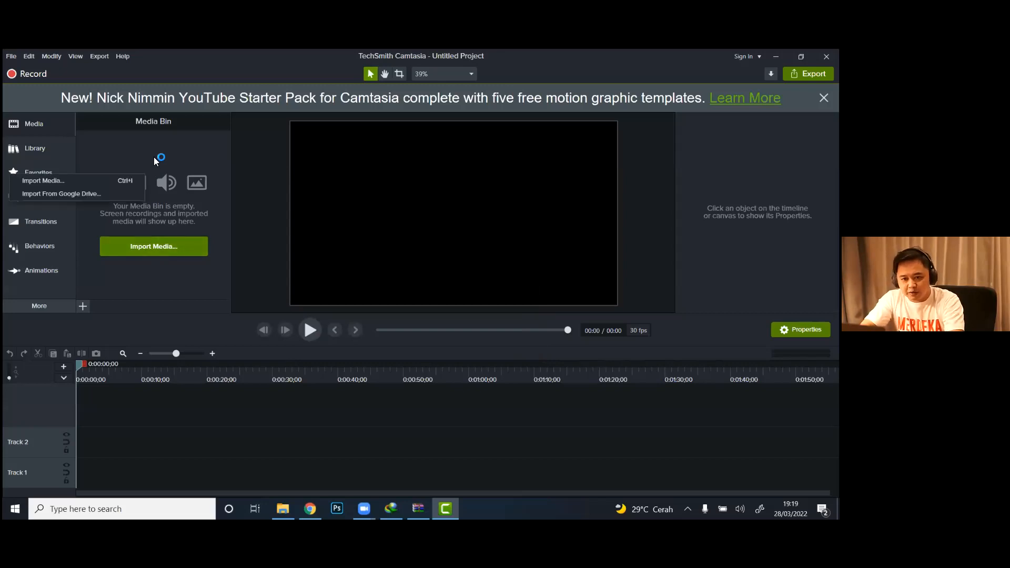
pyautogui.click(181, 287)
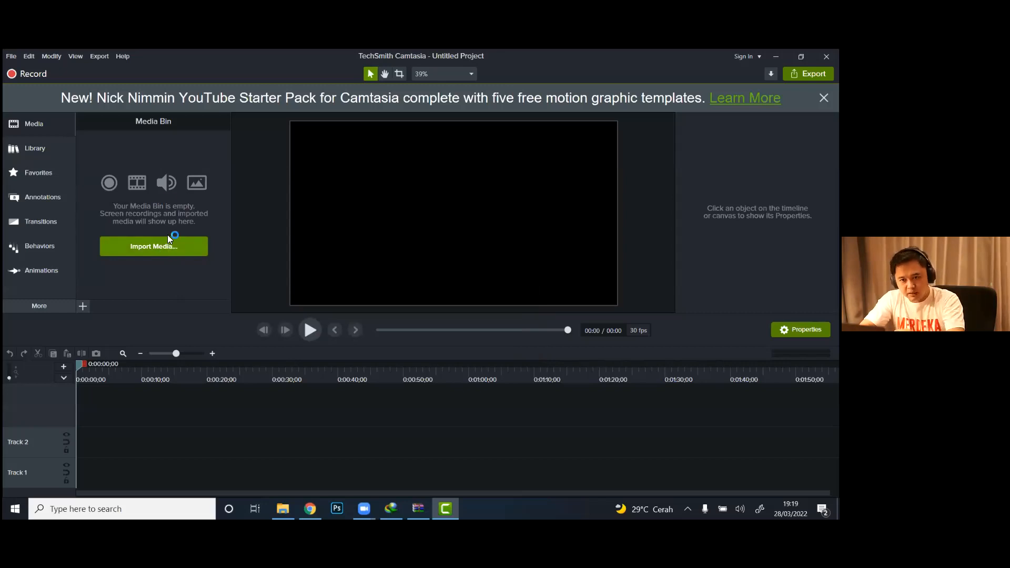
pyautogui.rightClick(149, 143)
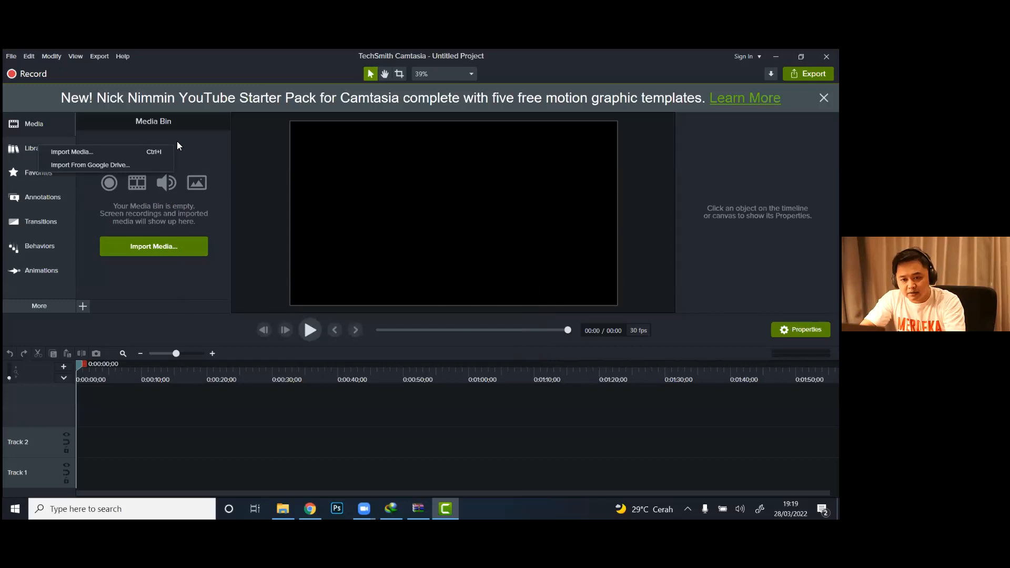
pyautogui.click(148, 153)
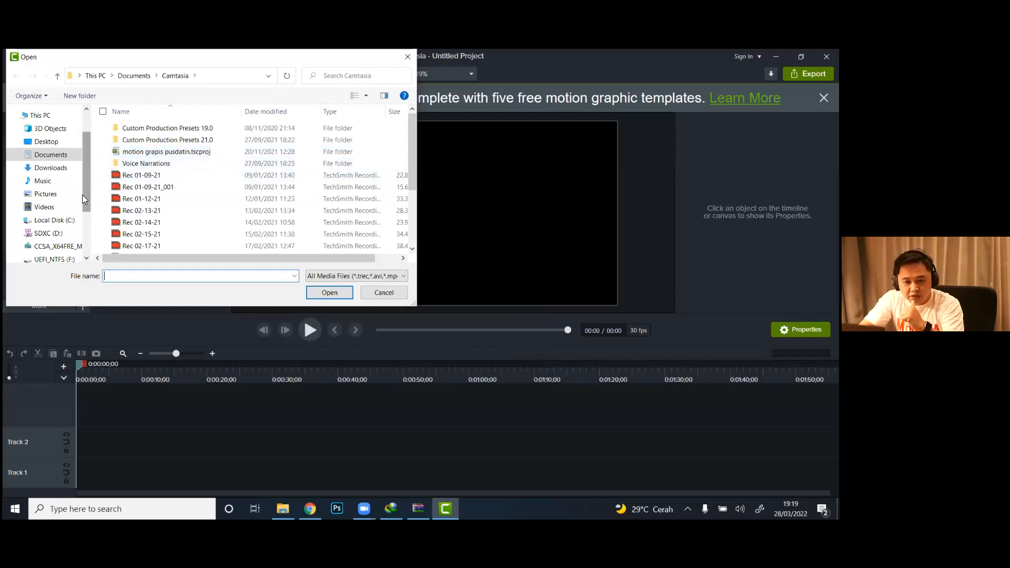
pyautogui.click(55, 208)
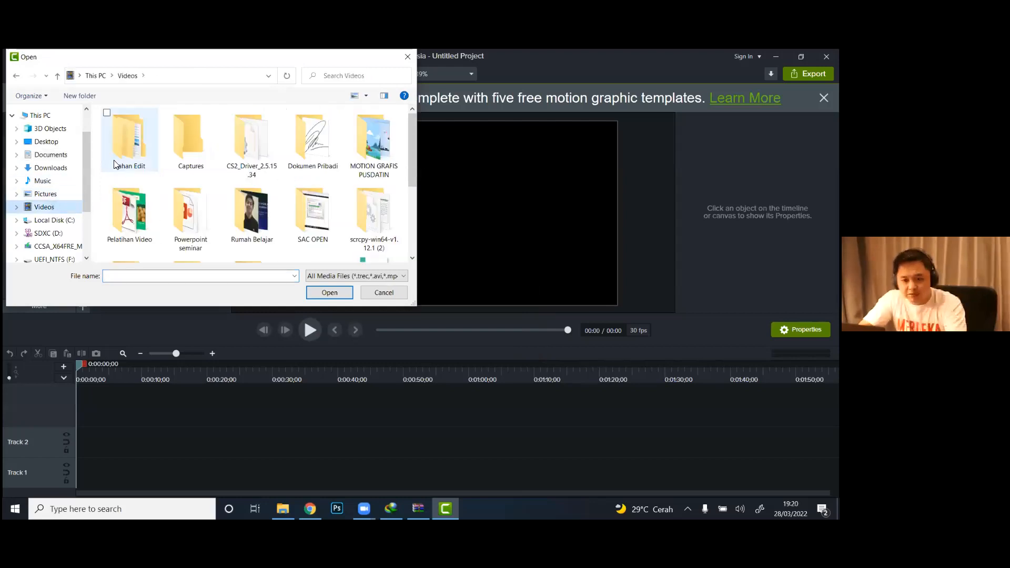
pyautogui.doubleClick(121, 146)
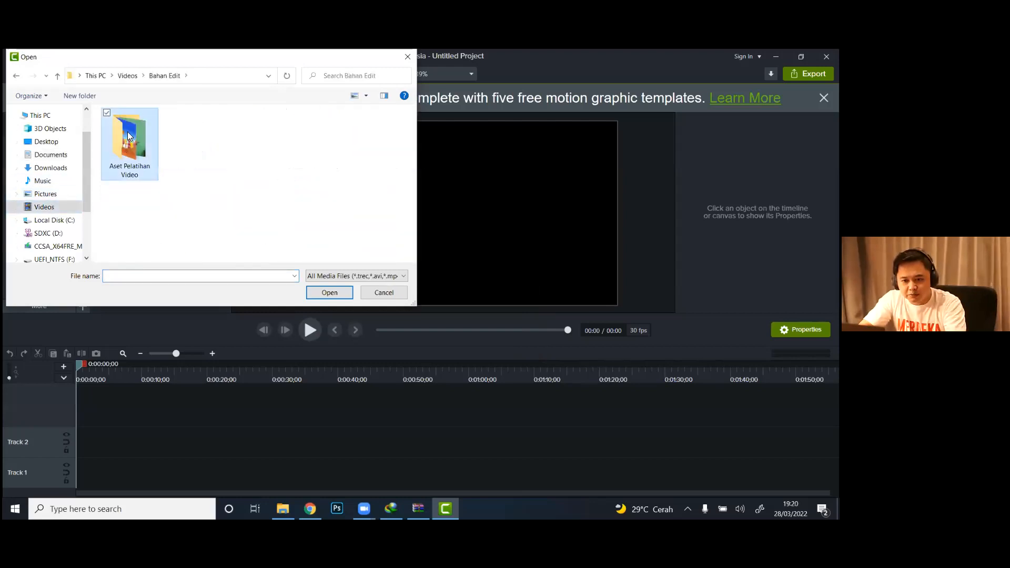
pyautogui.doubleClick(128, 131)
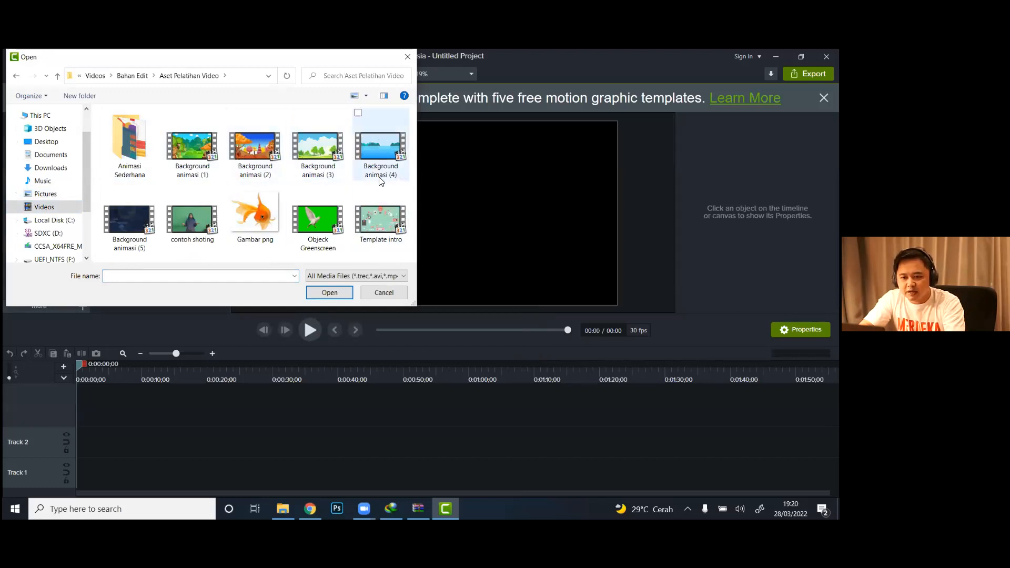
pyautogui.click(194, 217)
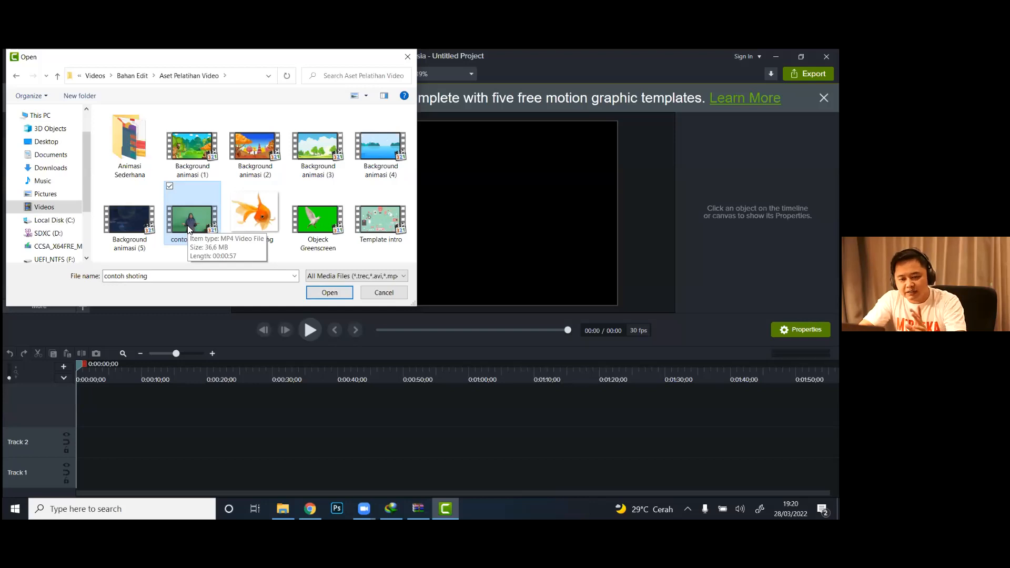
pyautogui.click(319, 293)
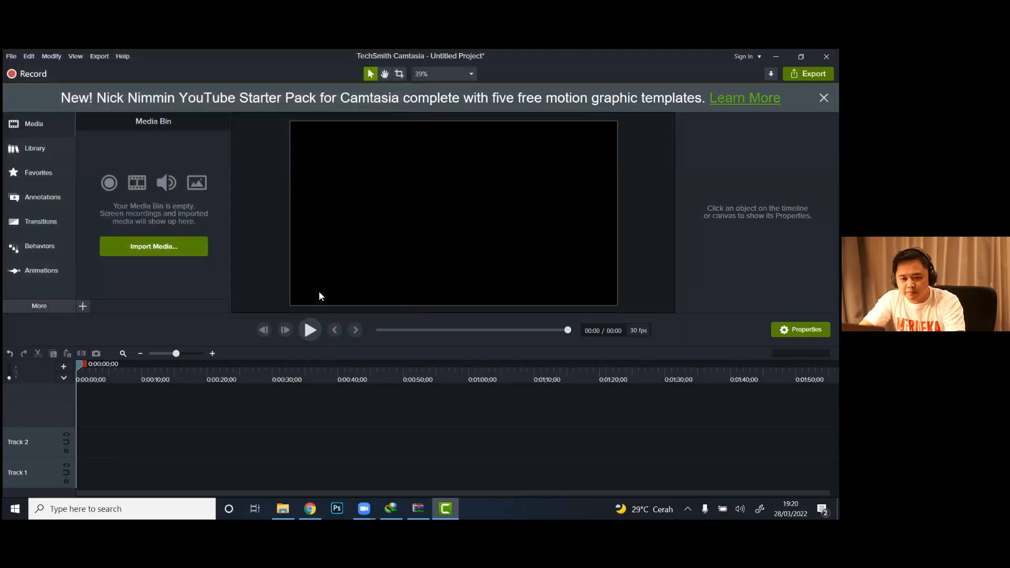
pyautogui.click(138, 209)
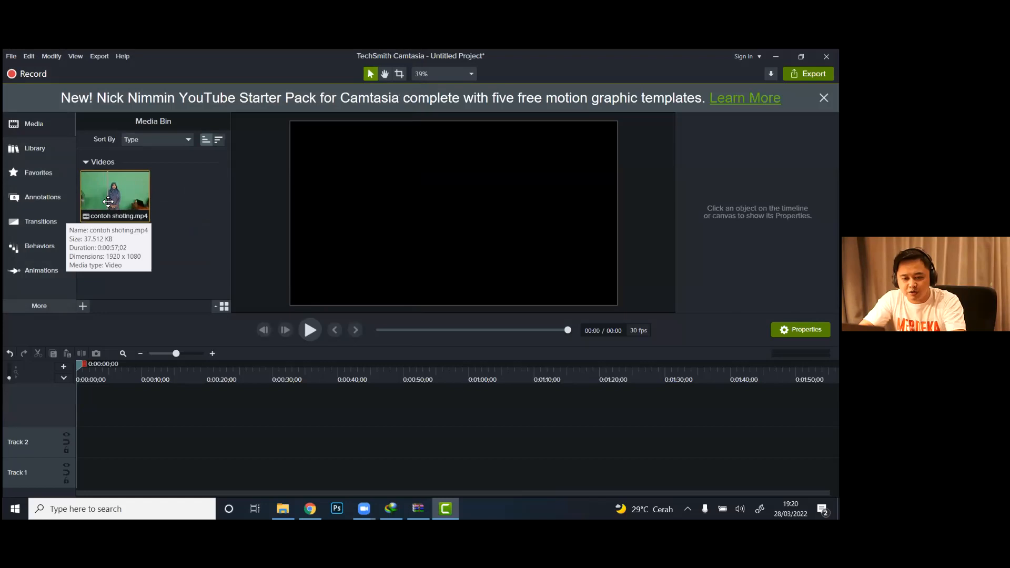
# Step: Import Background animasi (3), Gambar png and Objeck Greenscreen together from the Aset Pelatihan Video folder into the Media Bin
pyautogui.click(190, 204)
pyautogui.rightClick(190, 203)
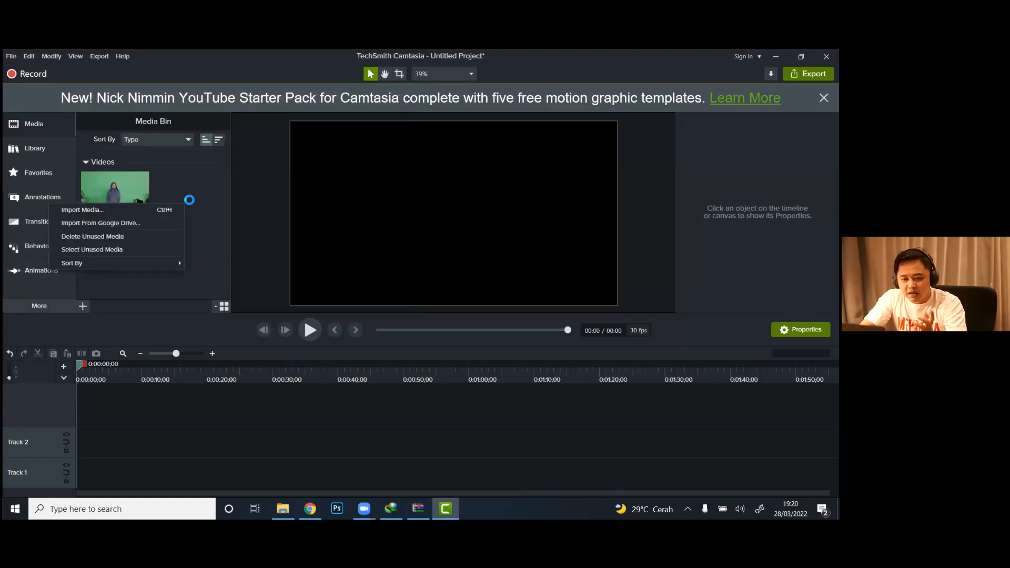
pyautogui.click(172, 210)
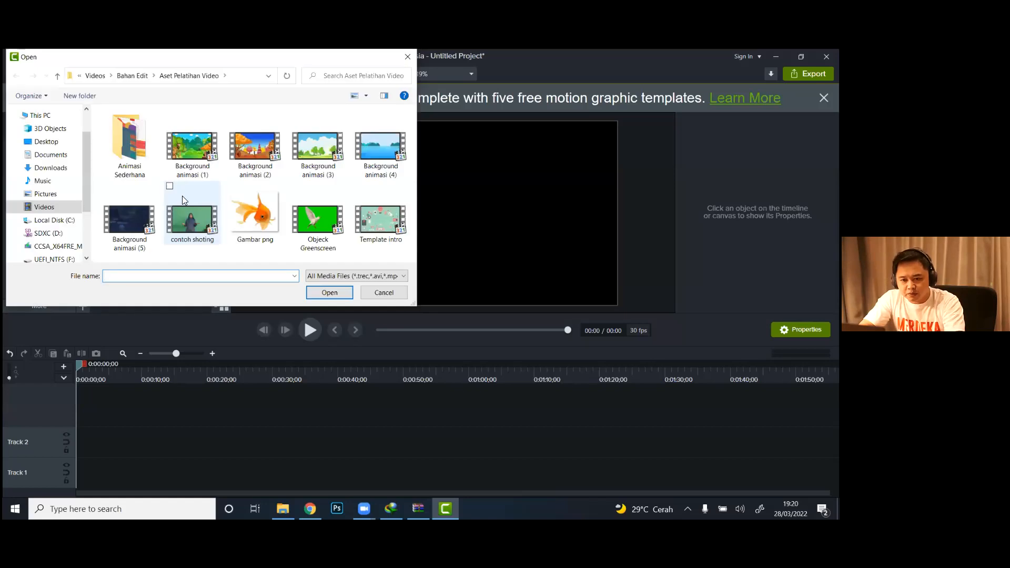
pyautogui.click(312, 157)
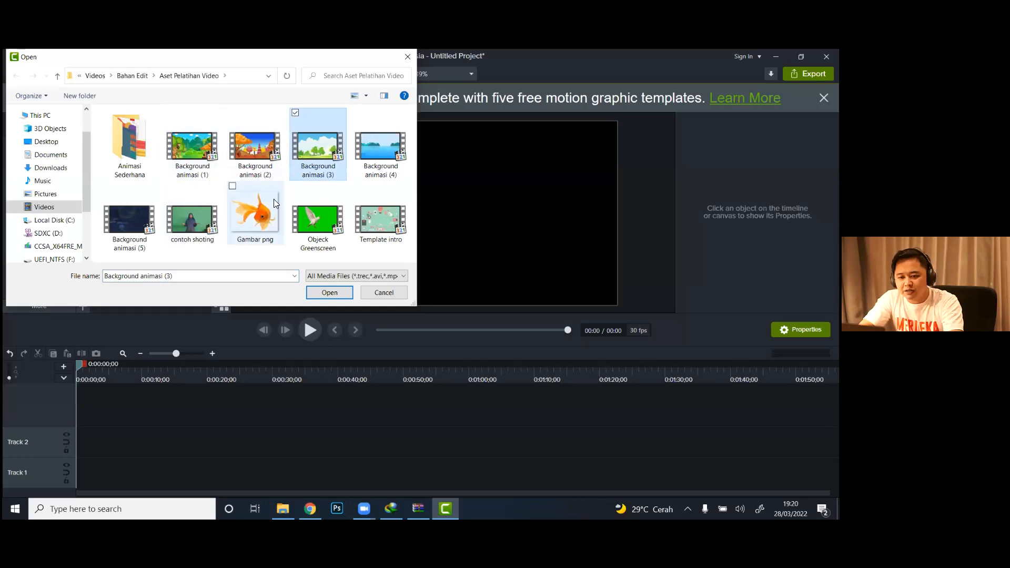
pyautogui.keyDown('ctrl'); pyautogui.click(256, 216); pyautogui.keyUp('ctrl')
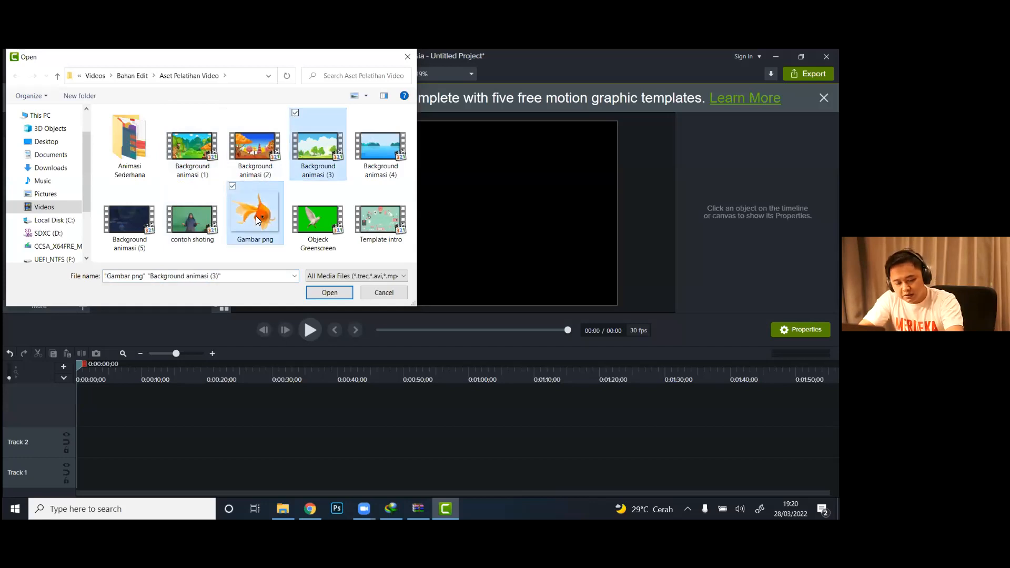
pyautogui.keyDown('ctrl'); pyautogui.click(322, 223); pyautogui.keyUp('ctrl')
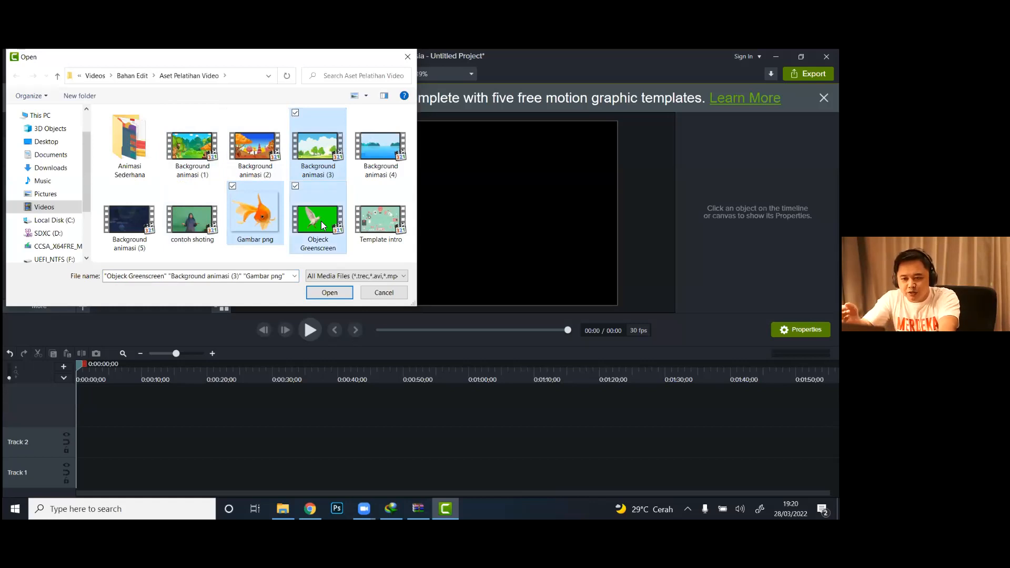
pyautogui.click(324, 297)
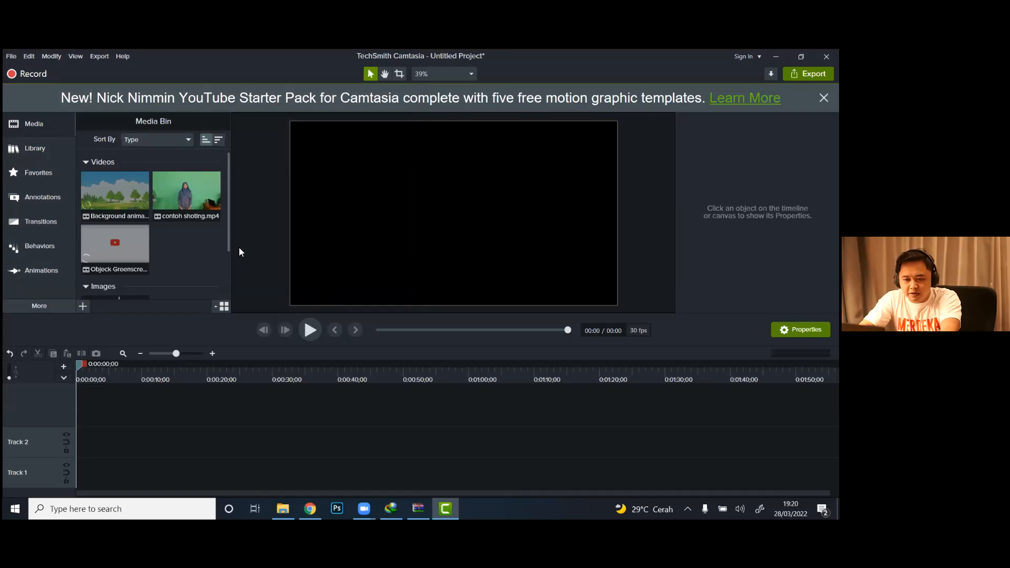
pyautogui.moveTo(226, 235)
pyautogui.mouseDown()
pyautogui.moveTo(226, 272)
pyautogui.moveTo(230, 243)
pyautogui.mouseUp()
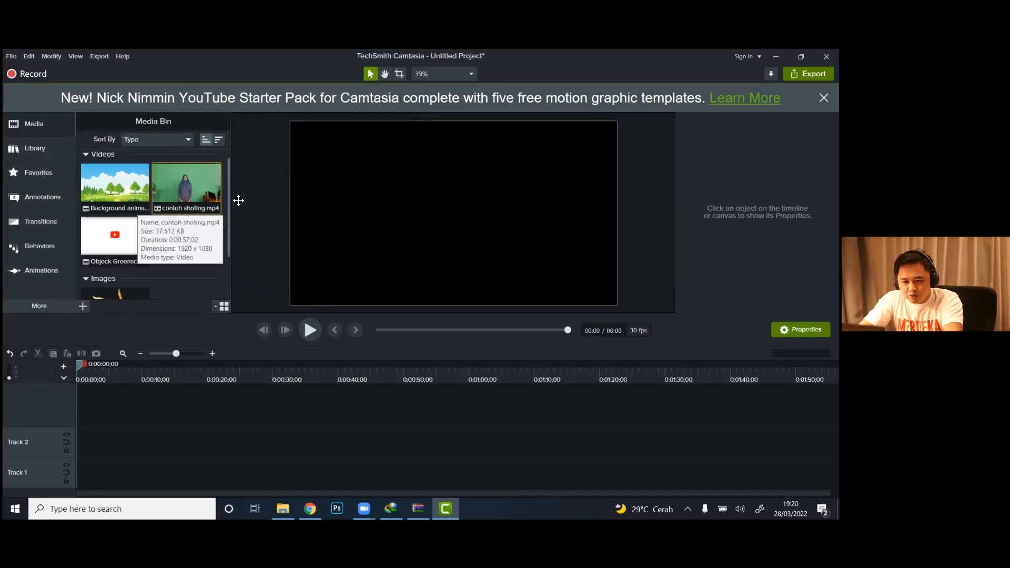
pyautogui.moveTo(226, 198); pyautogui.dragTo(229, 242)
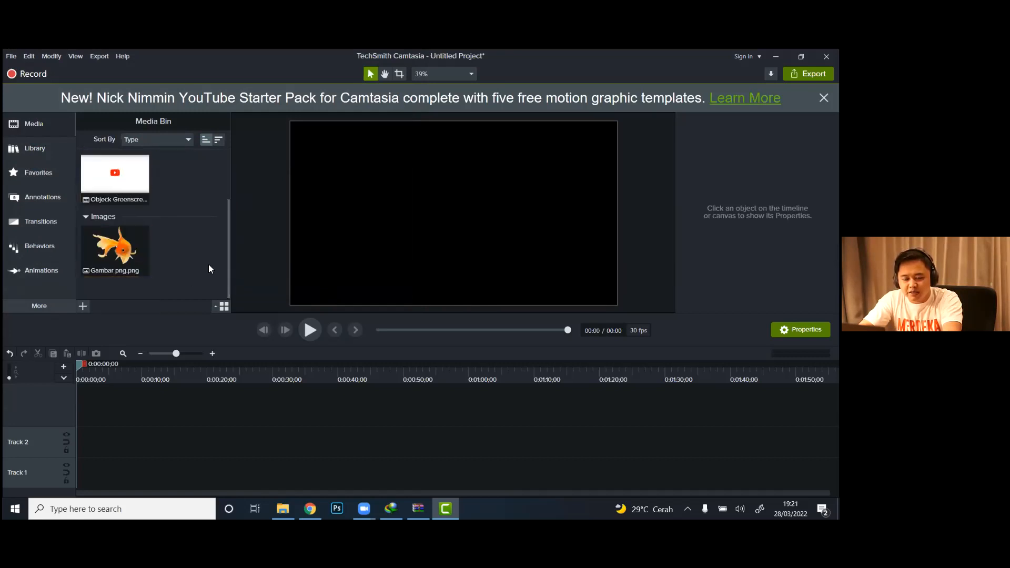
pyautogui.moveTo(227, 262); pyautogui.dragTo(223, 185)
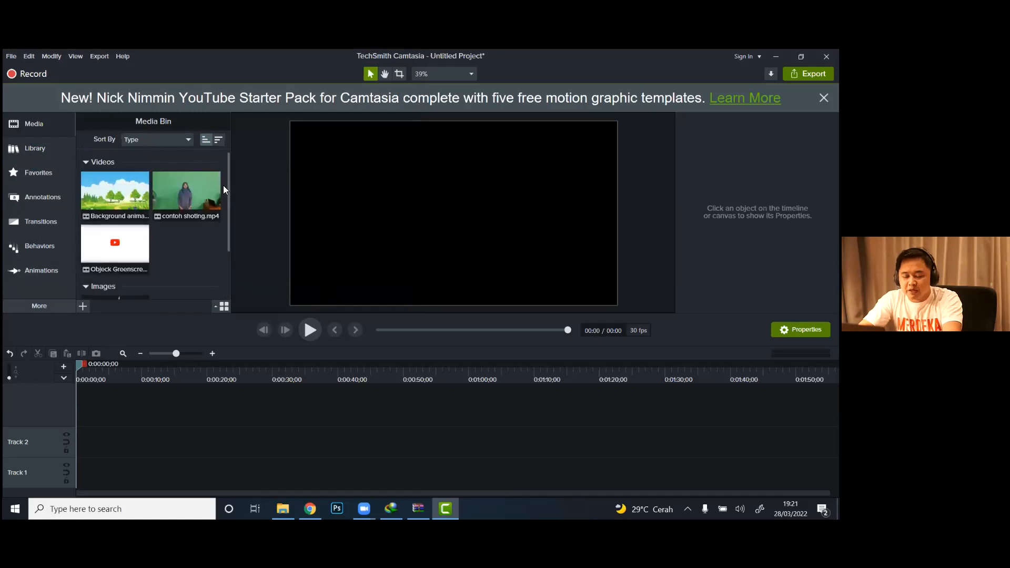
pyautogui.rightClick(196, 244)
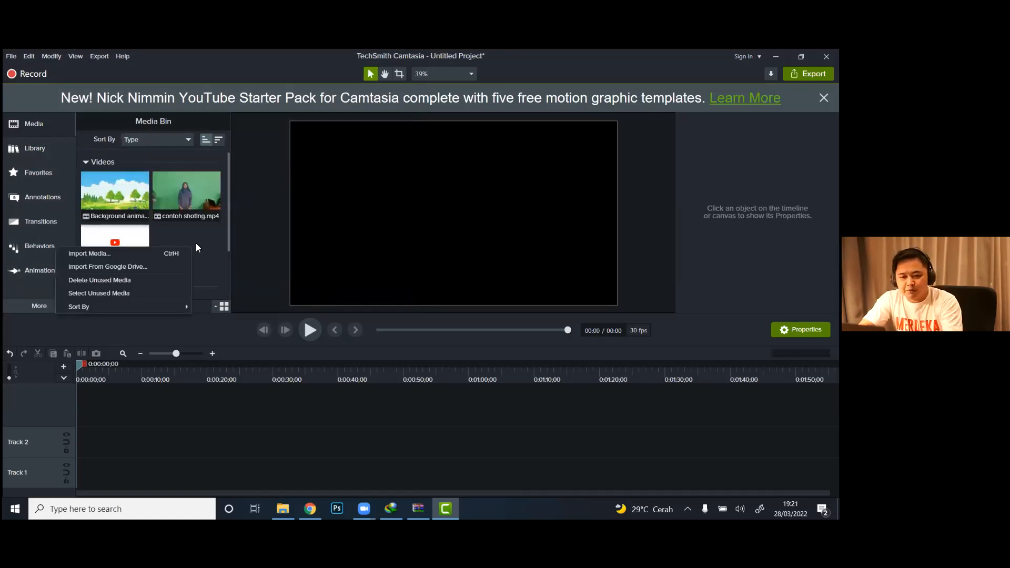
pyautogui.click(165, 256)
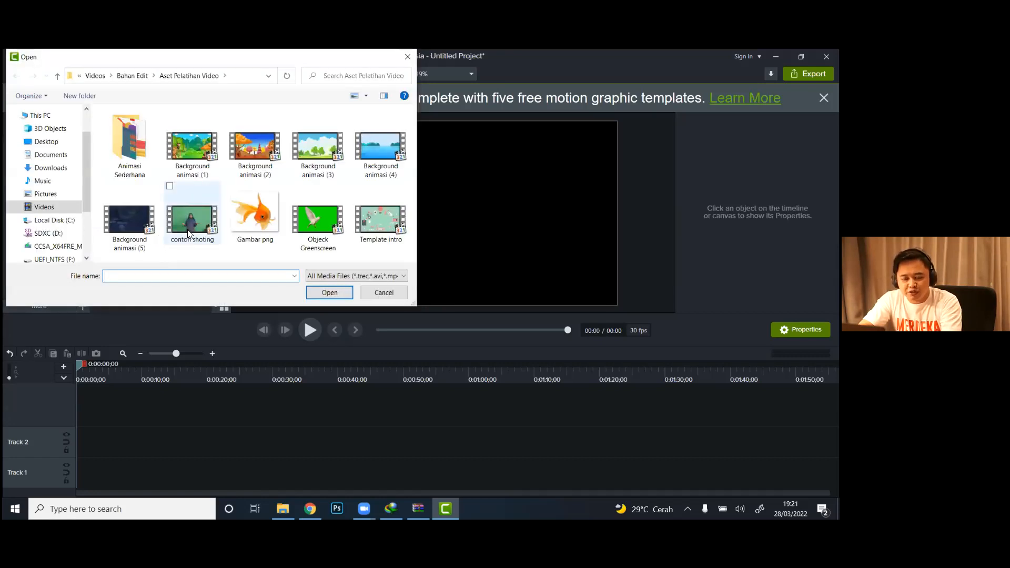
pyautogui.click(383, 292)
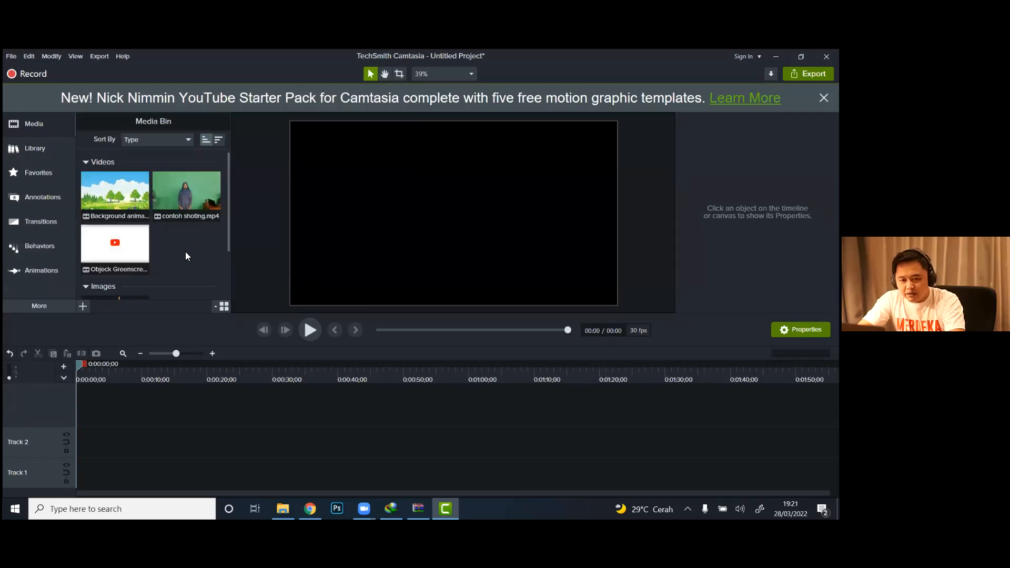
# Step: Place Background animasi (3) at the start of Track 1 and contoh shoting at the start of Track 2
pyautogui.moveTo(105, 199); pyautogui.dragTo(72, 487)
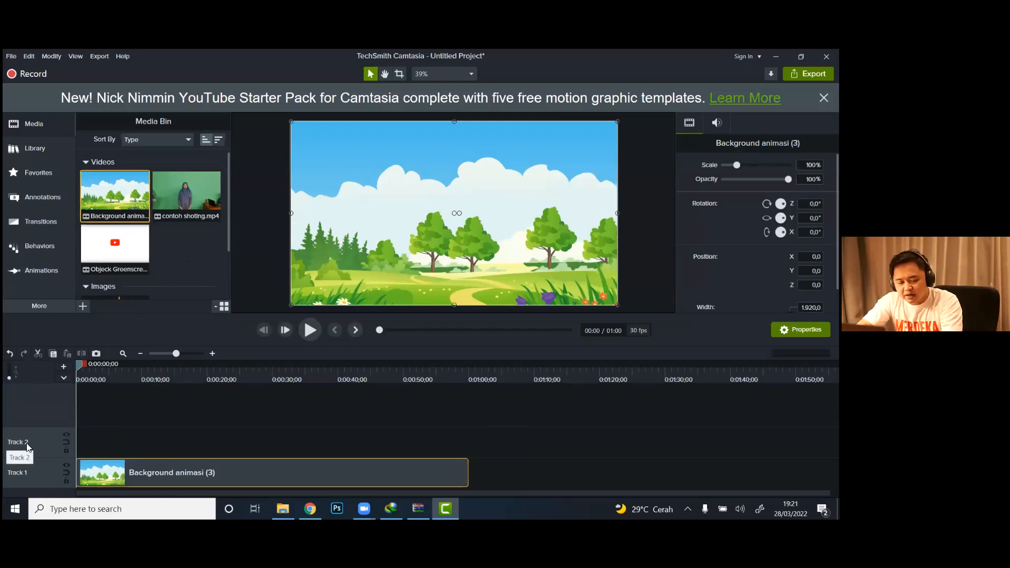
pyautogui.moveTo(187, 198); pyautogui.dragTo(72, 445)
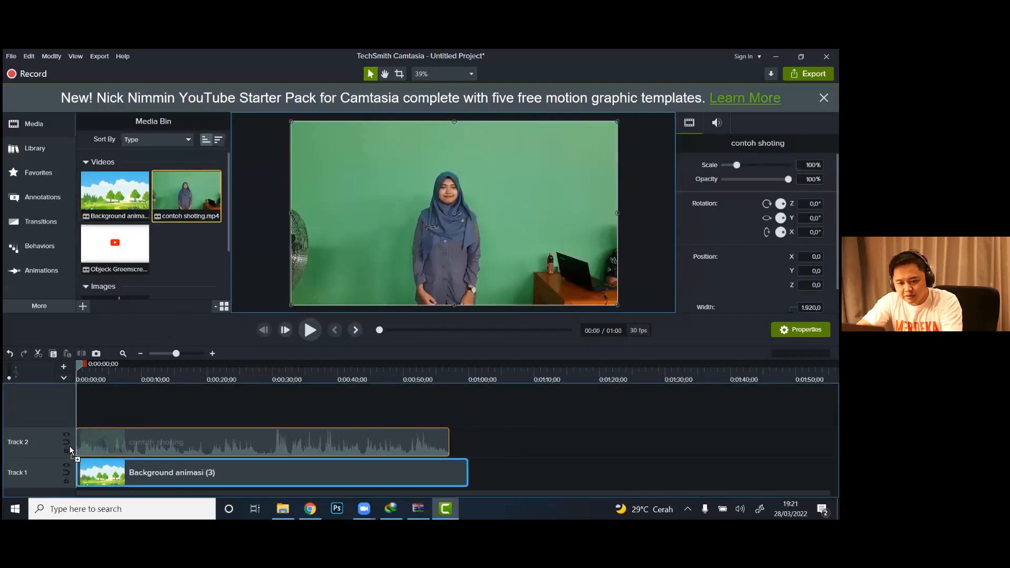
pyautogui.click(67, 446)
# Step: Move Background animasi (3) to Track 3 above the contoh shoting clip and return it to Track 1
pyautogui.click(126, 375)
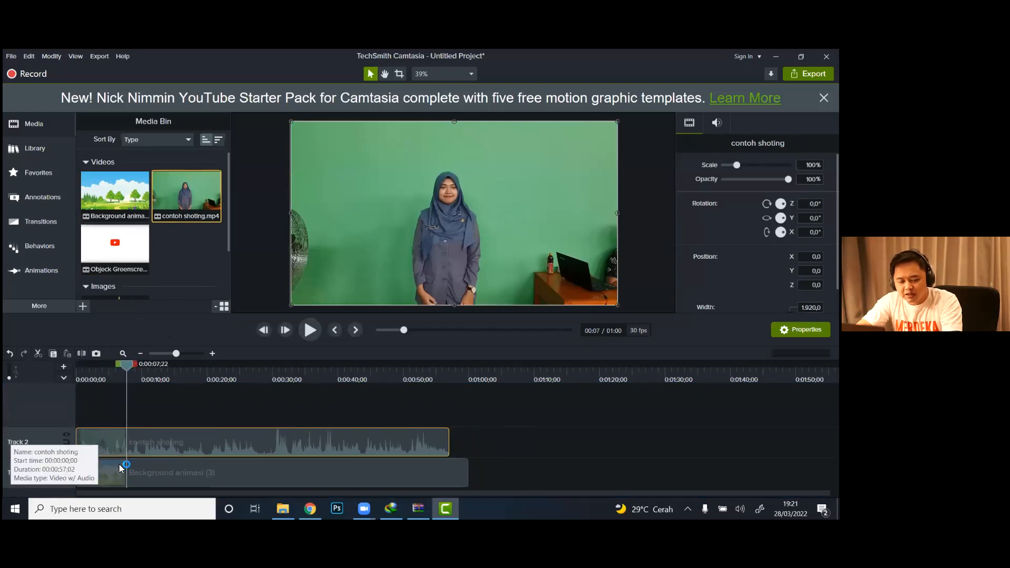
pyautogui.click(161, 473)
pyautogui.moveTo(159, 473); pyautogui.dragTo(158, 418)
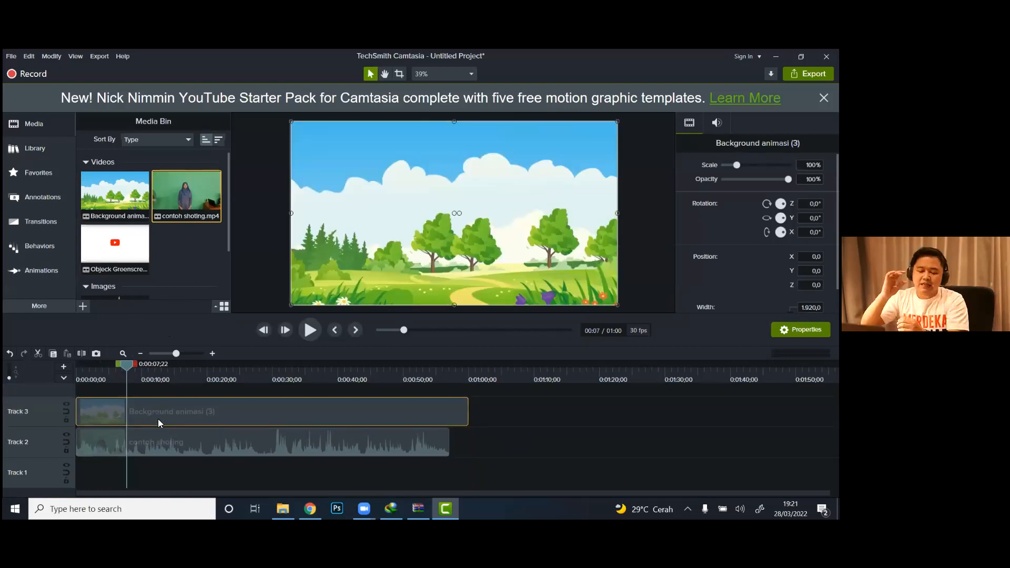
pyautogui.moveTo(158, 416); pyautogui.dragTo(156, 473)
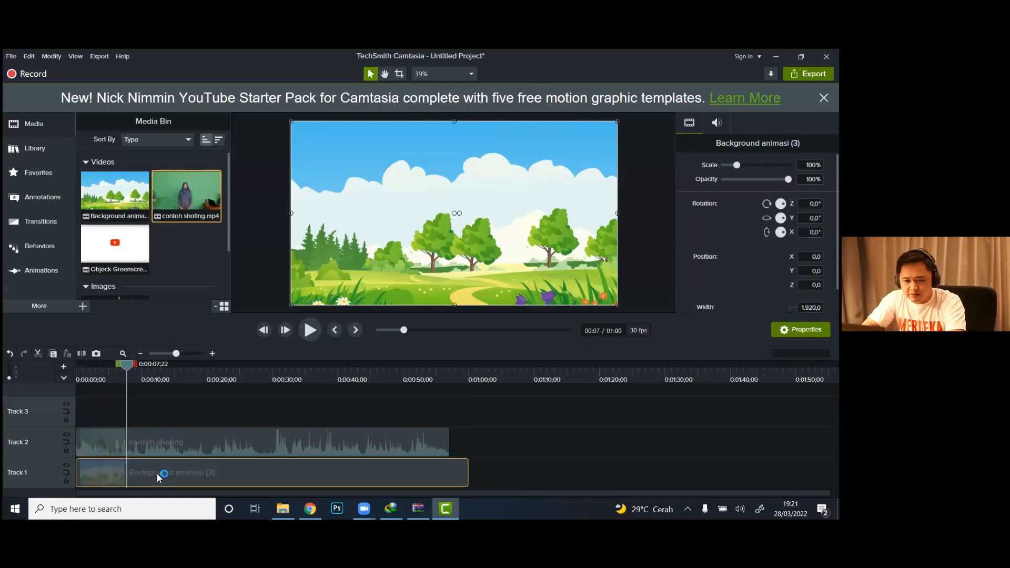
# Step: Scrub the timeline to preview the layered clips, leaving the playhead at 0:00:09;18
pyautogui.click(139, 371)
pyautogui.moveTo(157, 374)
pyautogui.mouseDown()
pyautogui.moveTo(89, 380)
pyautogui.moveTo(137, 379)
pyautogui.mouseUp()
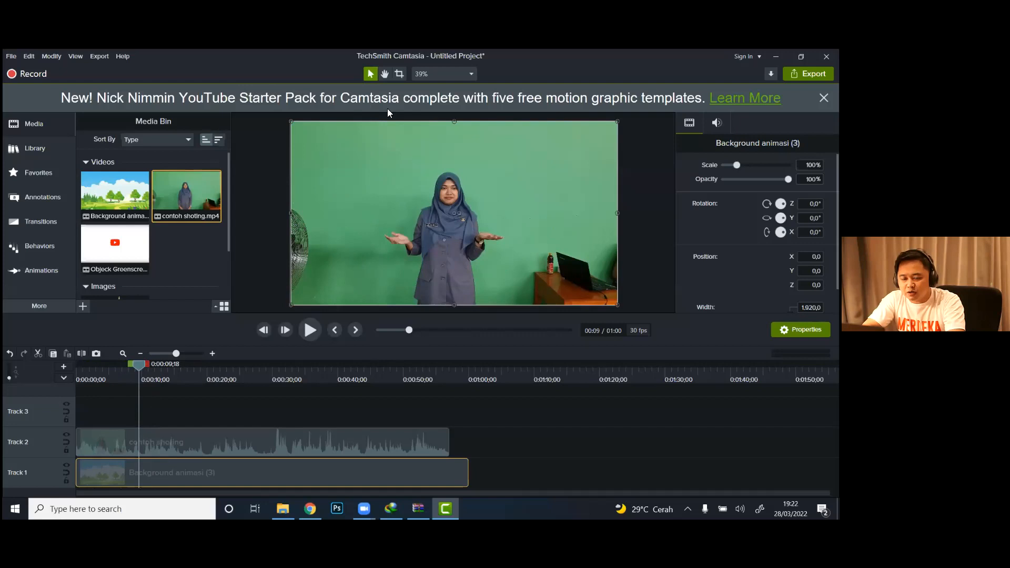
pyautogui.click(385, 74)
pyautogui.moveTo(442, 206)
pyautogui.mouseDown()
pyautogui.moveTo(478, 216)
pyautogui.moveTo(425, 219)
pyautogui.moveTo(441, 203)
pyautogui.mouseUp()
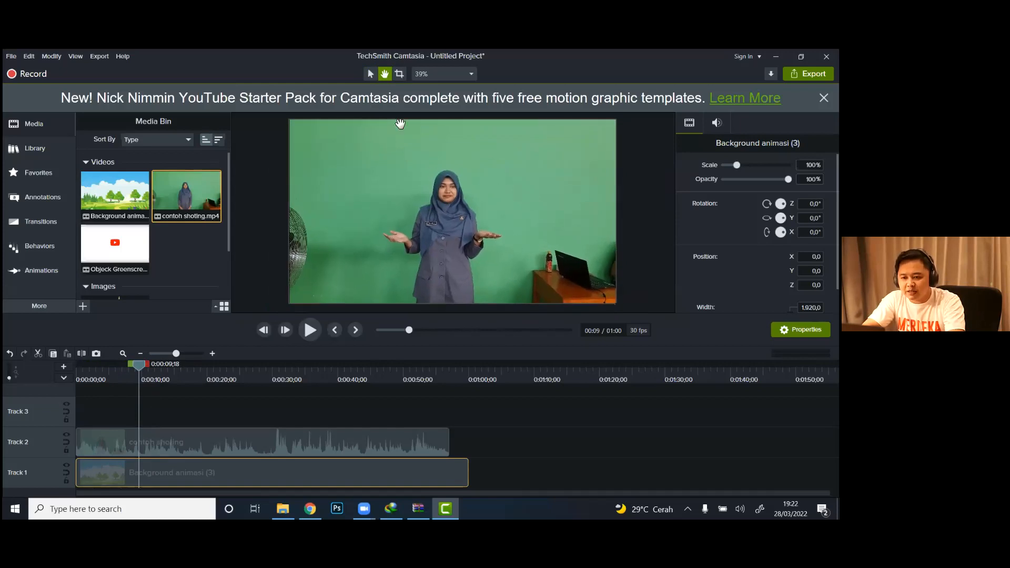
# Step: Crop the left and right sides of the contoh shoting clip around the presenter to a width of about 987
pyautogui.click(399, 74)
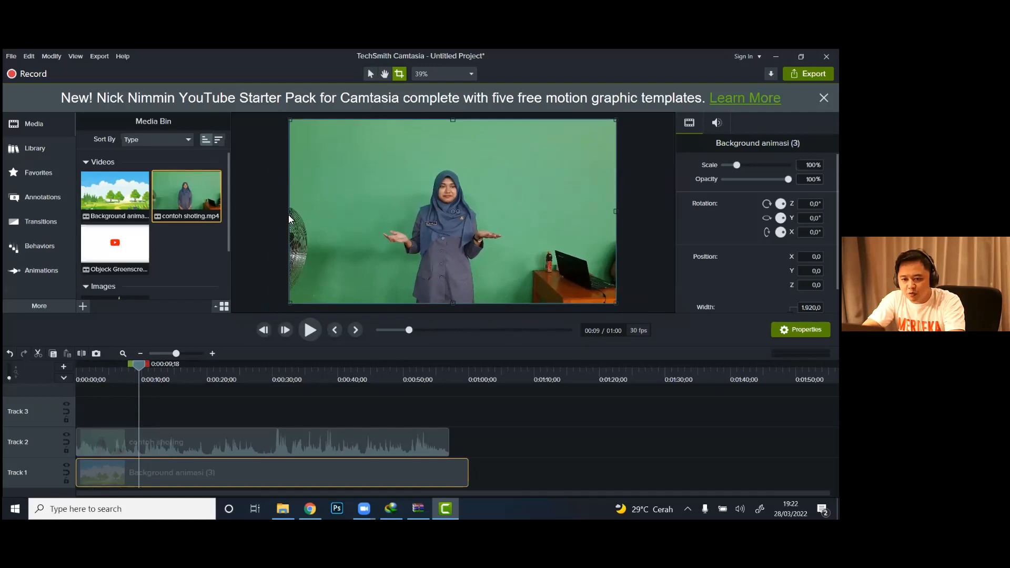
pyautogui.moveTo(292, 208); pyautogui.dragTo(342, 211)
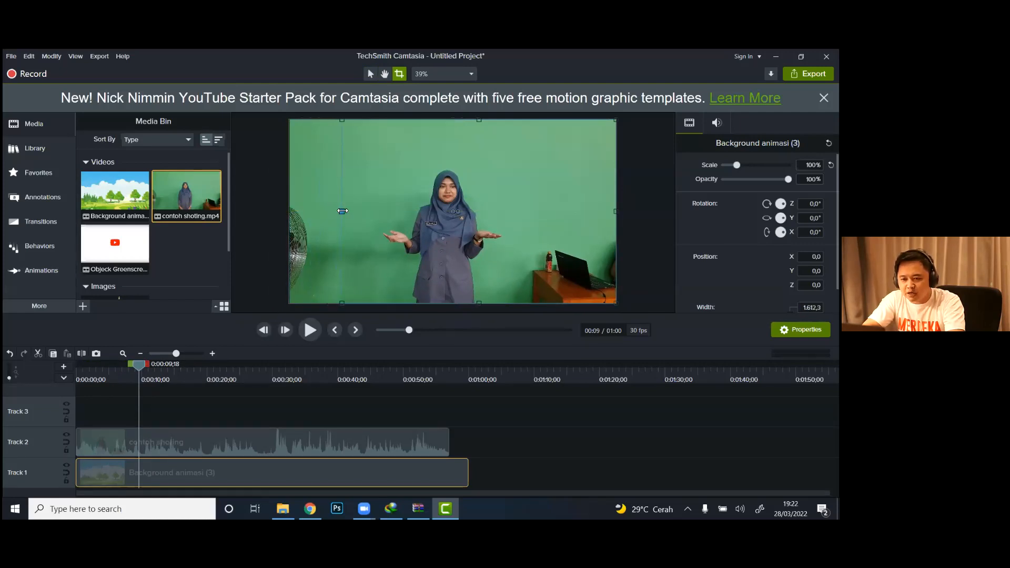
pyautogui.hotkey('ctrl', 'z')
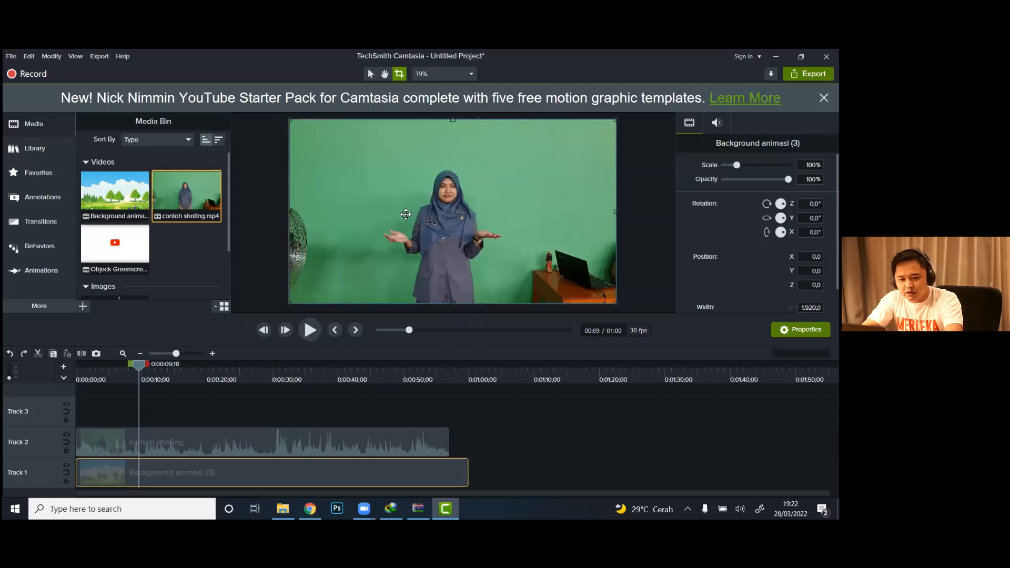
pyautogui.click(264, 441)
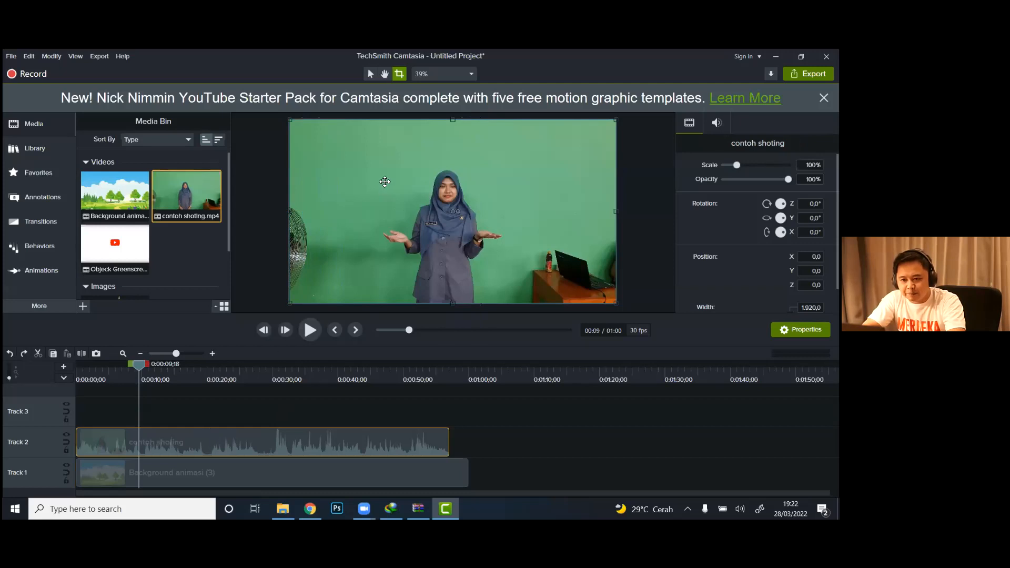
pyautogui.moveTo(290, 211); pyautogui.dragTo(354, 212)
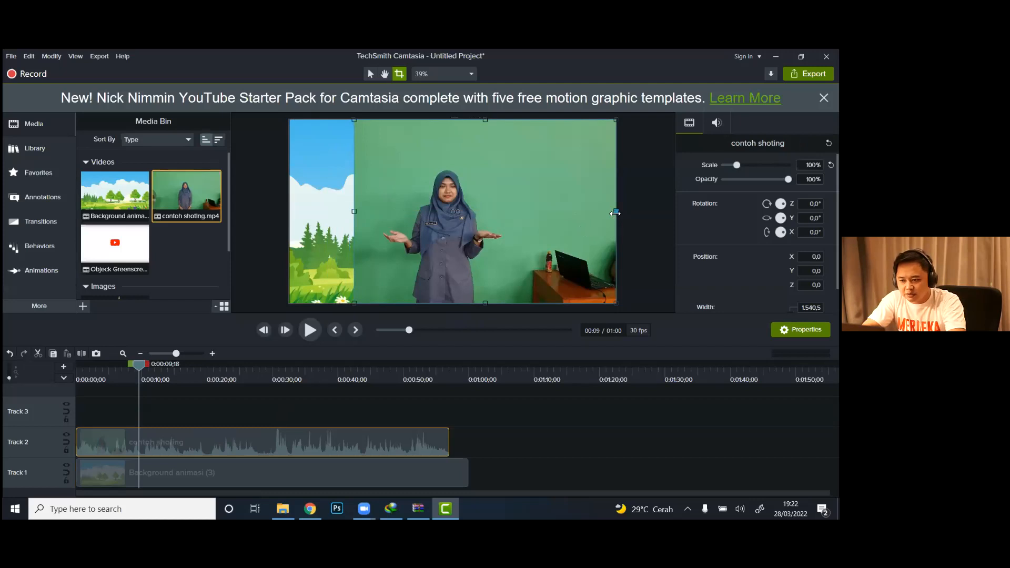
pyautogui.moveTo(615, 212); pyautogui.dragTo(521, 232)
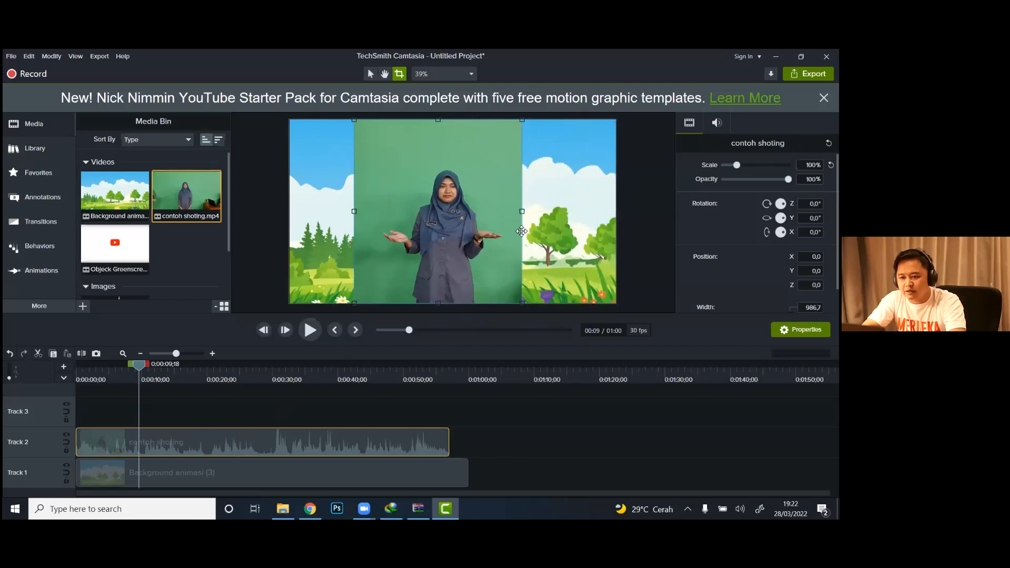
# Step: Enlarge the cropped contoh shoting clip to about 126,5% and position it at about X -8, Y 102 over the background
pyautogui.click(654, 226)
pyautogui.click(441, 187)
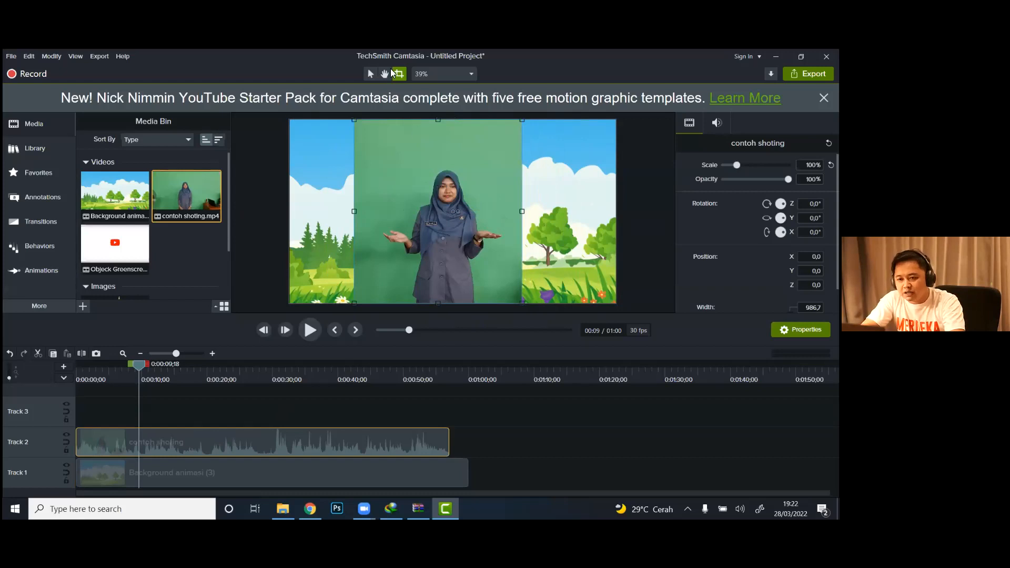
pyautogui.click(369, 73)
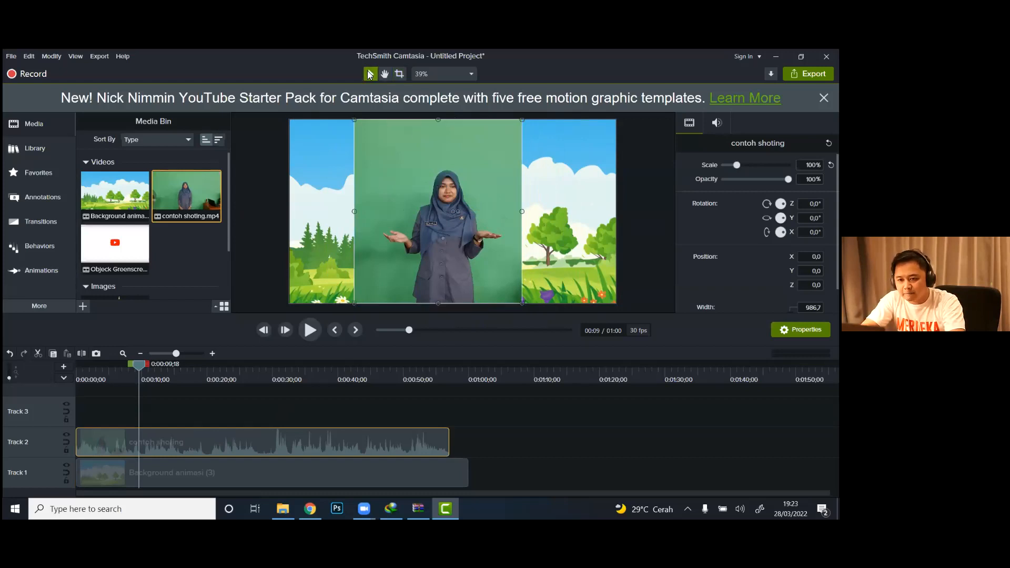
pyautogui.click(401, 74)
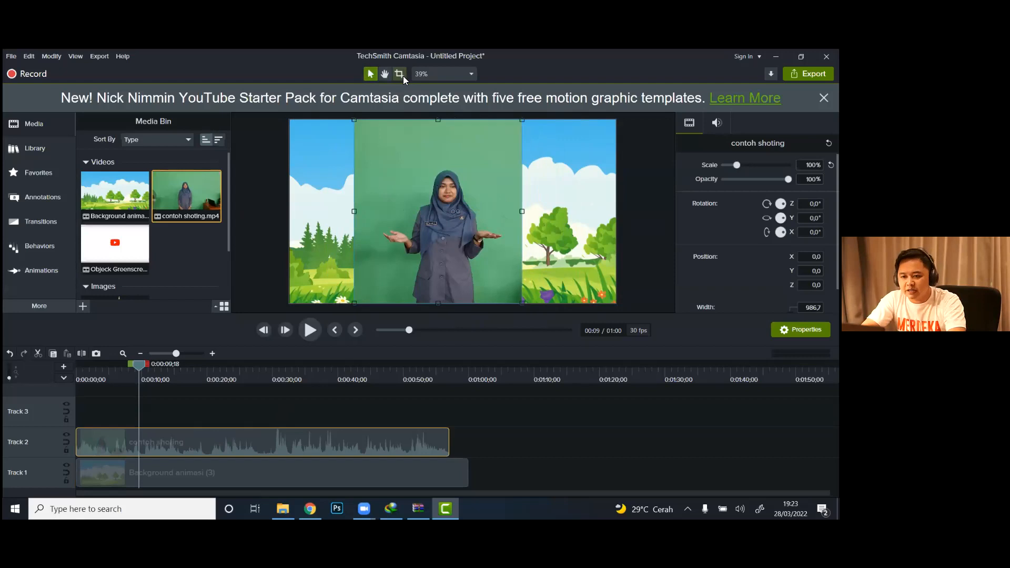
pyautogui.click(370, 74)
pyautogui.moveTo(354, 120); pyautogui.dragTo(305, 93)
pyautogui.moveTo(418, 173); pyautogui.dragTo(434, 181)
# Step: Play the layered clips from the start of the timeline and pause at 0:00:10;01
pyautogui.click(81, 378)
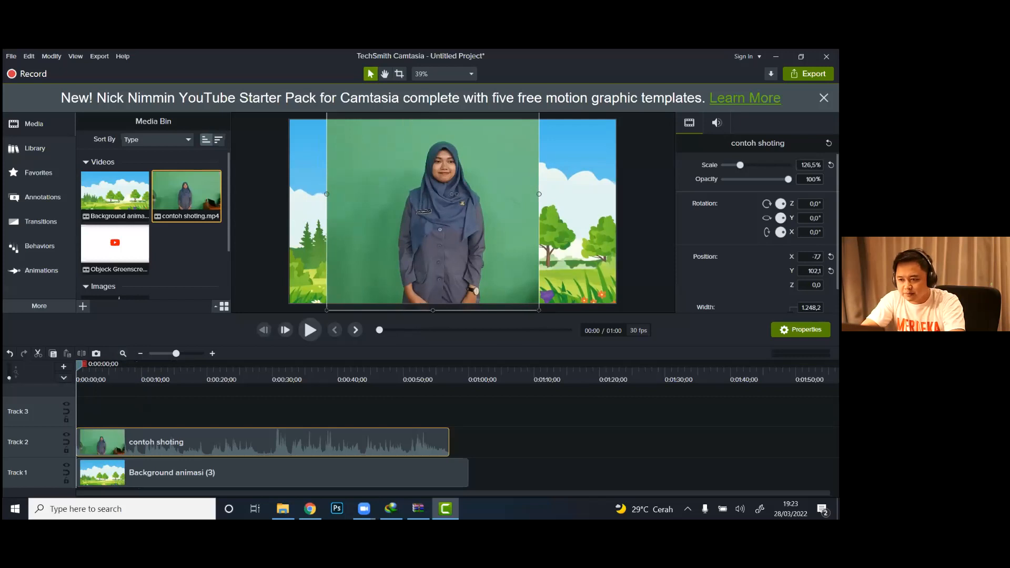
pyautogui.click(311, 329)
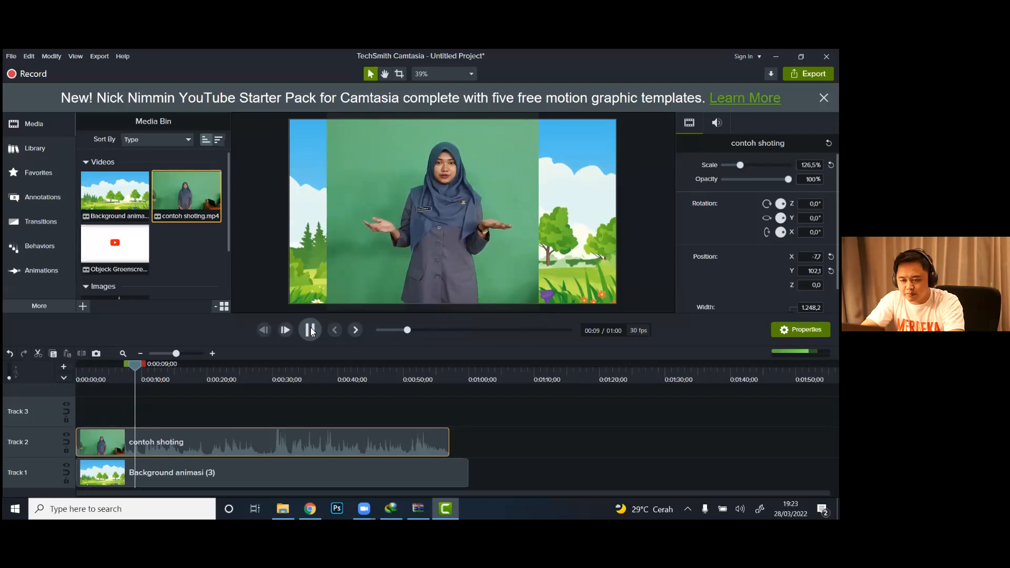
pyautogui.click(311, 328)
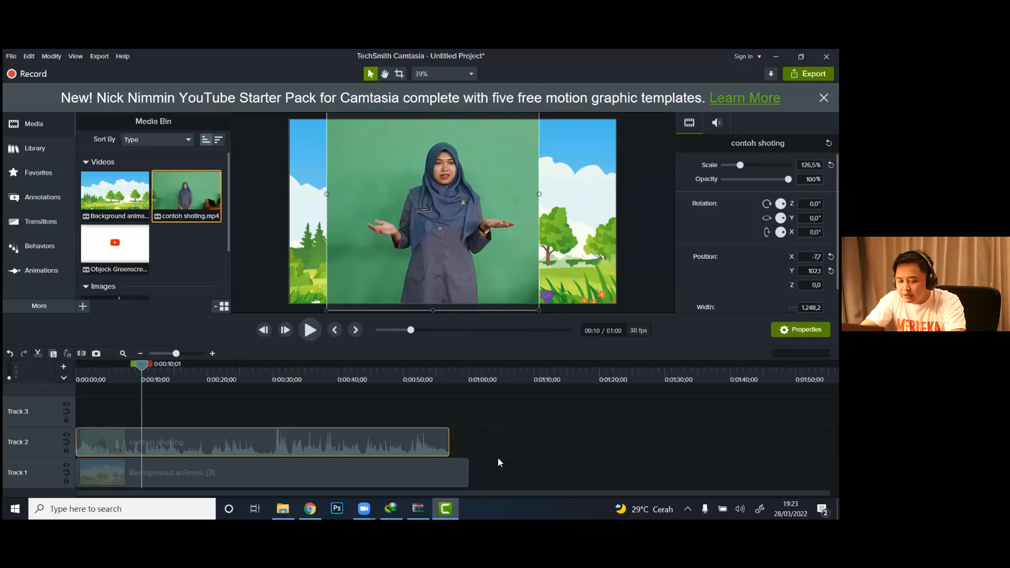
# Step: Delete both the contoh shoting and Background animasi (3) clips from the timeline
pyautogui.click(498, 481)
pyautogui.moveTo(479, 482); pyautogui.dragTo(290, 438)
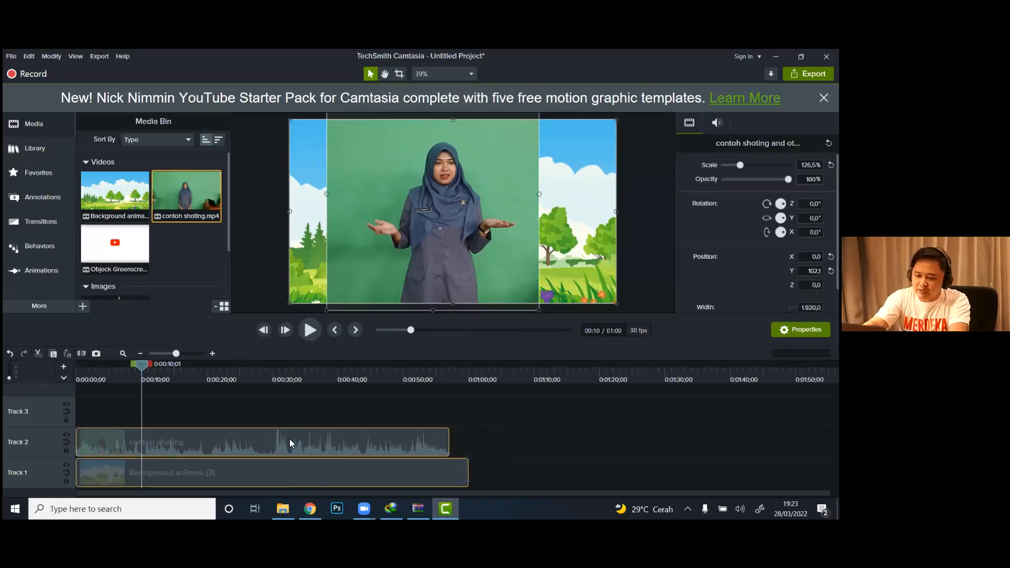
pyautogui.press('Delete')
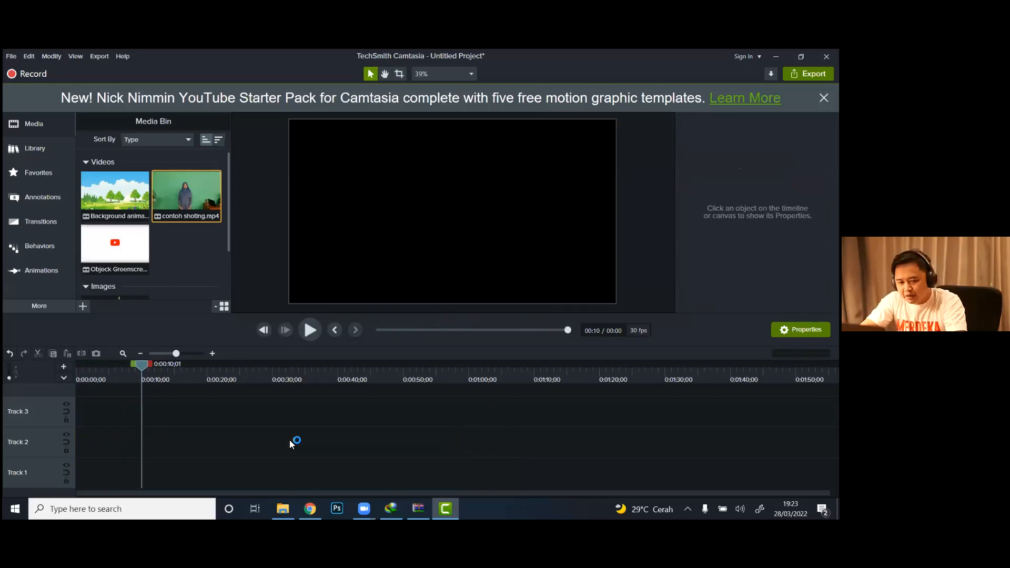
# Step: Place Background animasi (3) at the start of Track 1 and contoh shoting at the start of Track 2
pyautogui.click(126, 204)
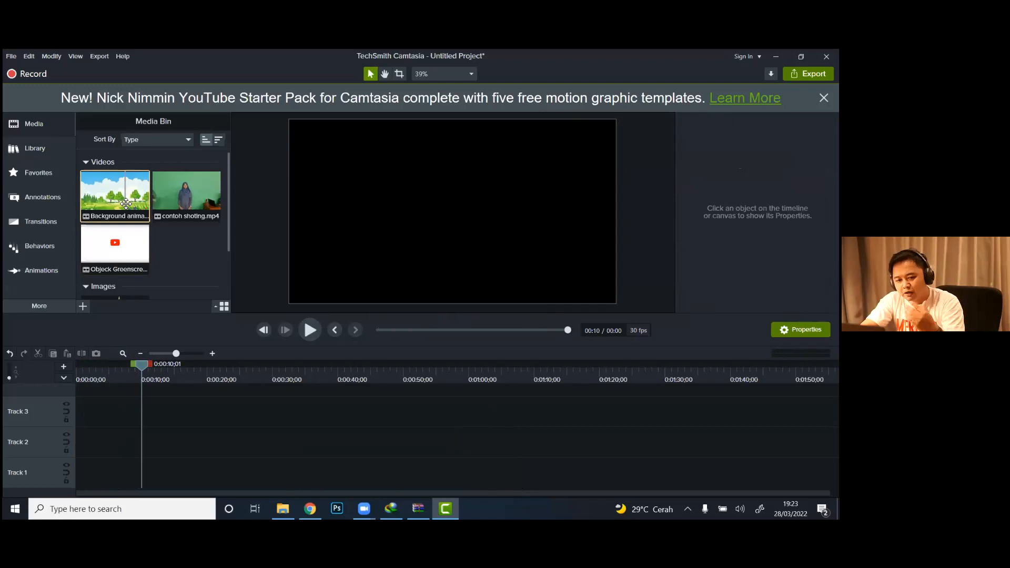
pyautogui.moveTo(111, 200); pyautogui.dragTo(69, 480)
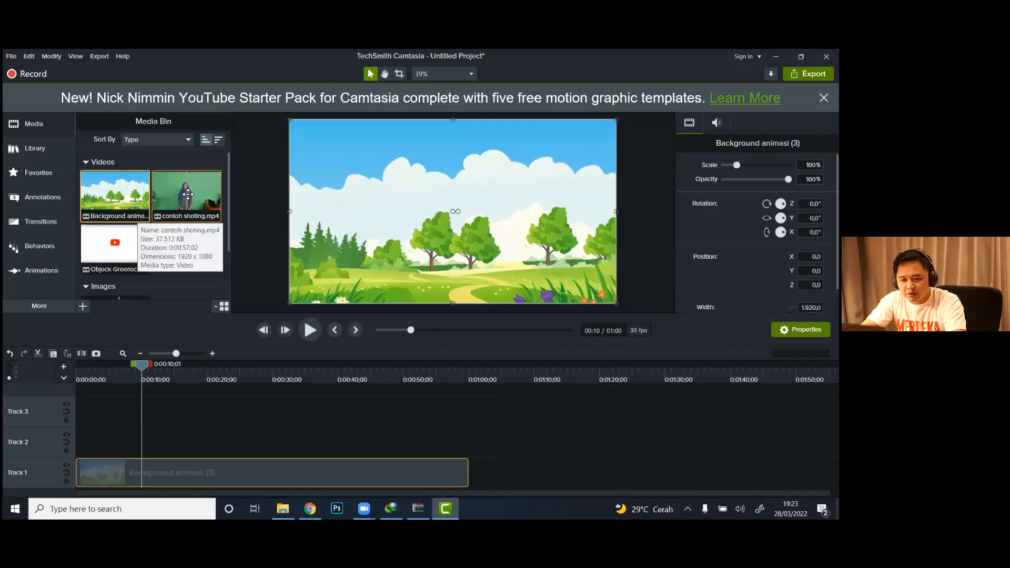
pyautogui.moveTo(190, 202); pyautogui.dragTo(68, 446)
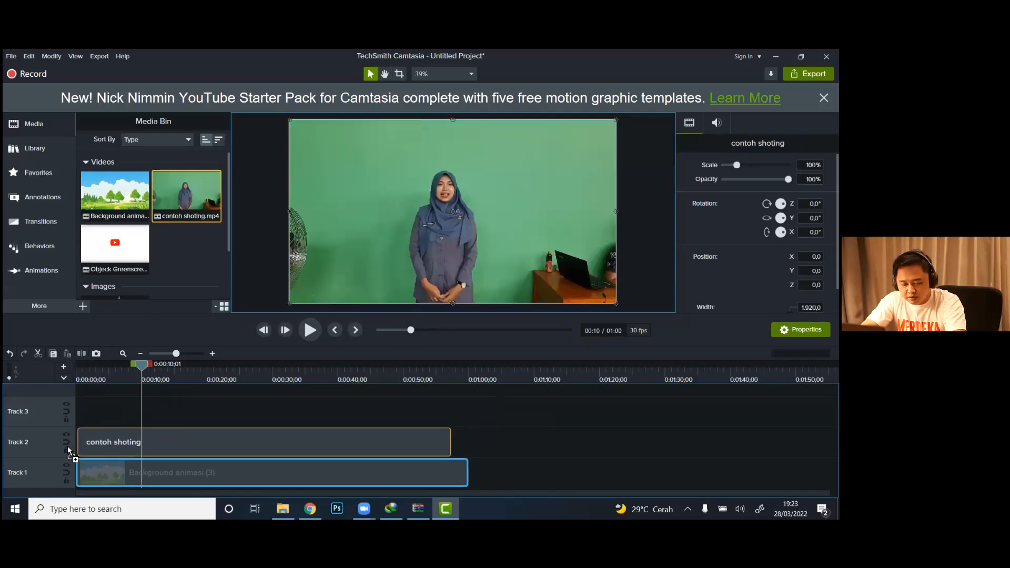
pyautogui.moveTo(106, 377); pyautogui.dragTo(106, 371)
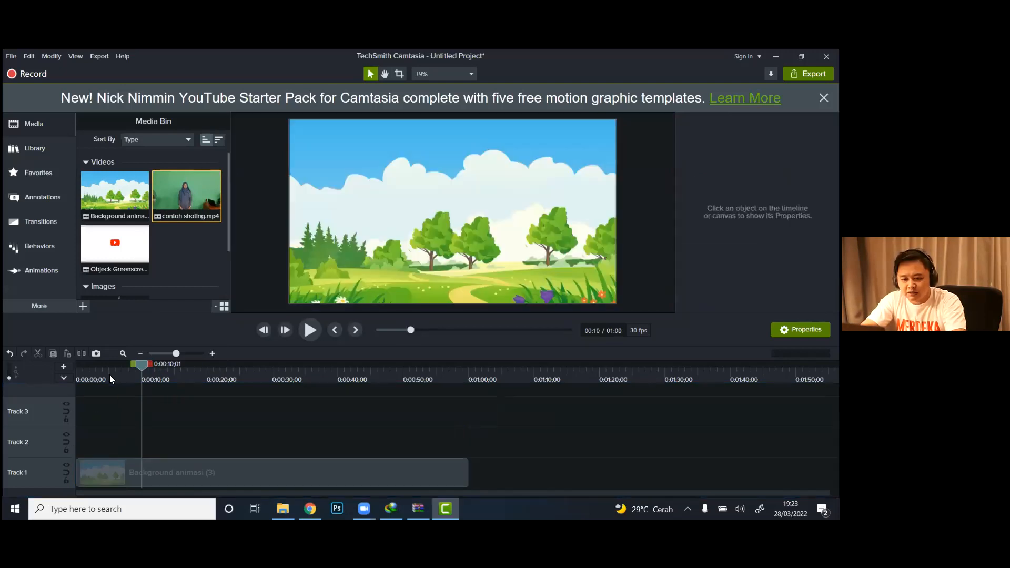
pyautogui.moveTo(183, 204); pyautogui.dragTo(117, 441)
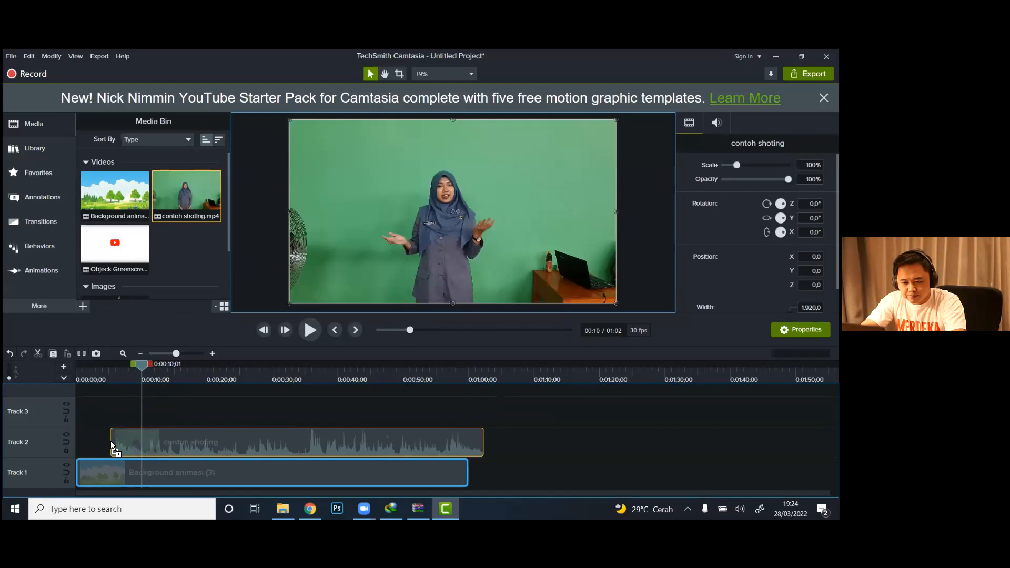
pyautogui.moveTo(201, 441); pyautogui.dragTo(134, 443)
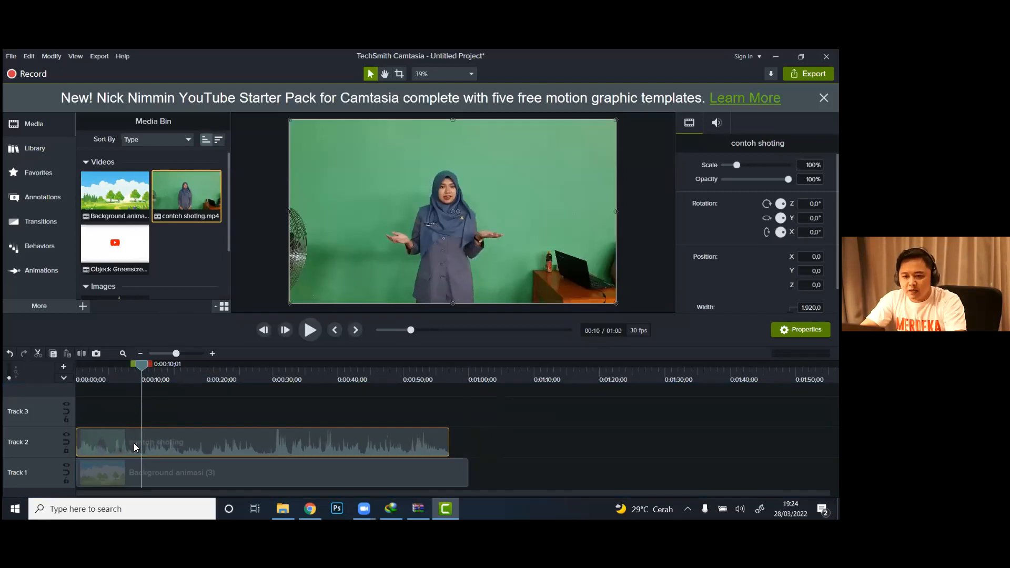
# Step: Crop the left and right sides of the contoh shoting clip around the presenter to a width of about 969
pyautogui.click(645, 241)
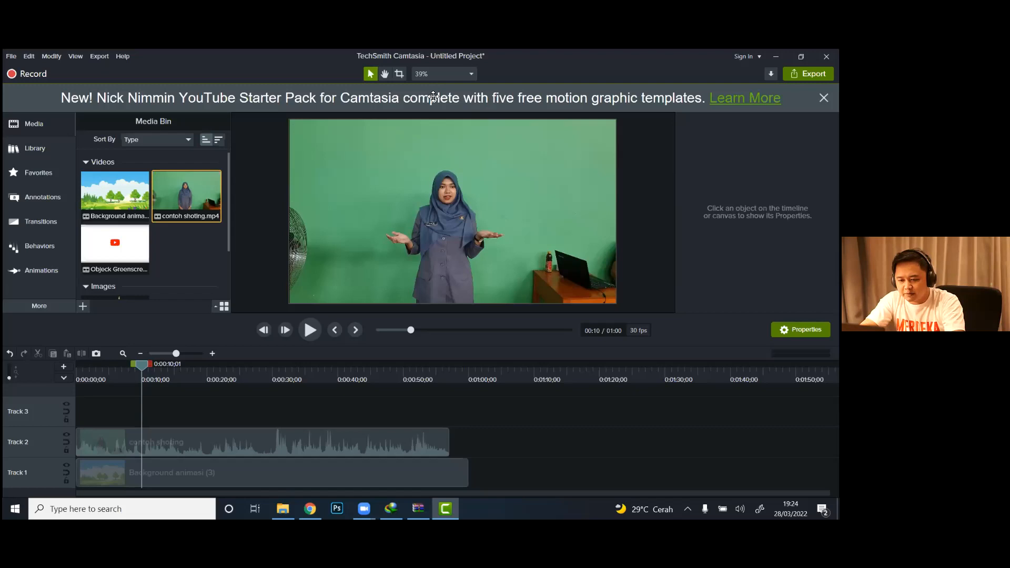
pyautogui.click(399, 75)
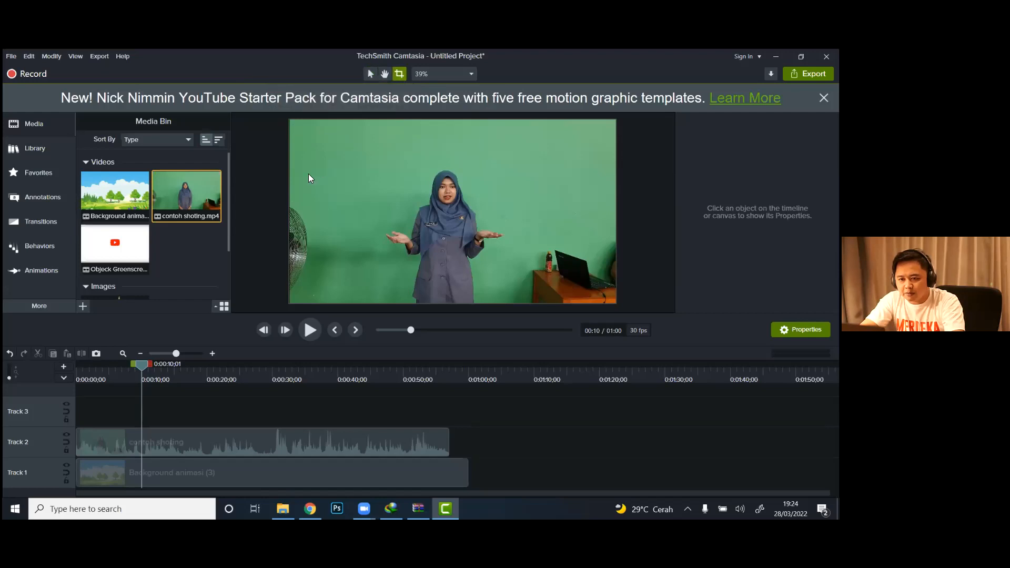
pyautogui.click(194, 436)
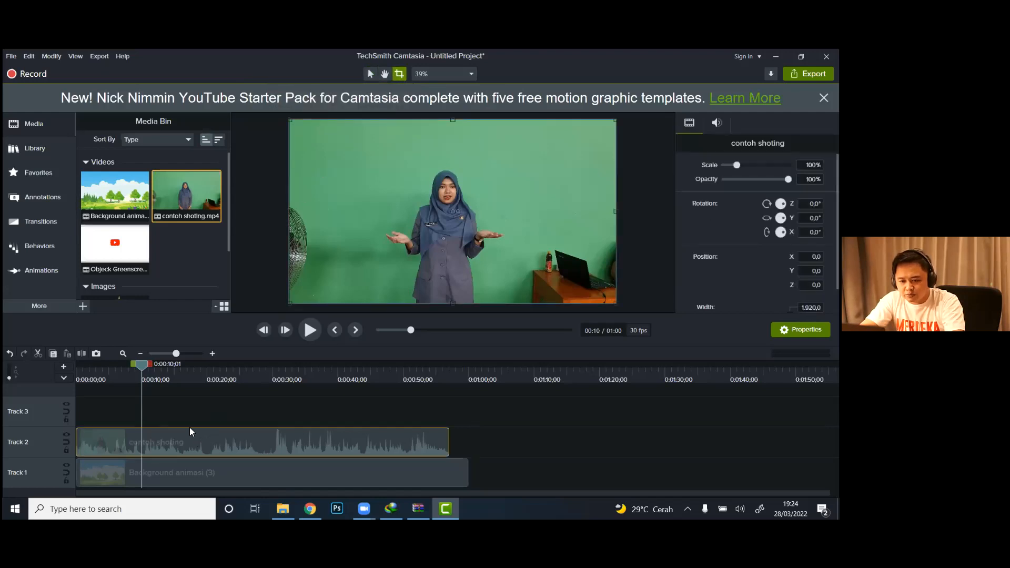
pyautogui.moveTo(290, 211); pyautogui.dragTo(372, 210)
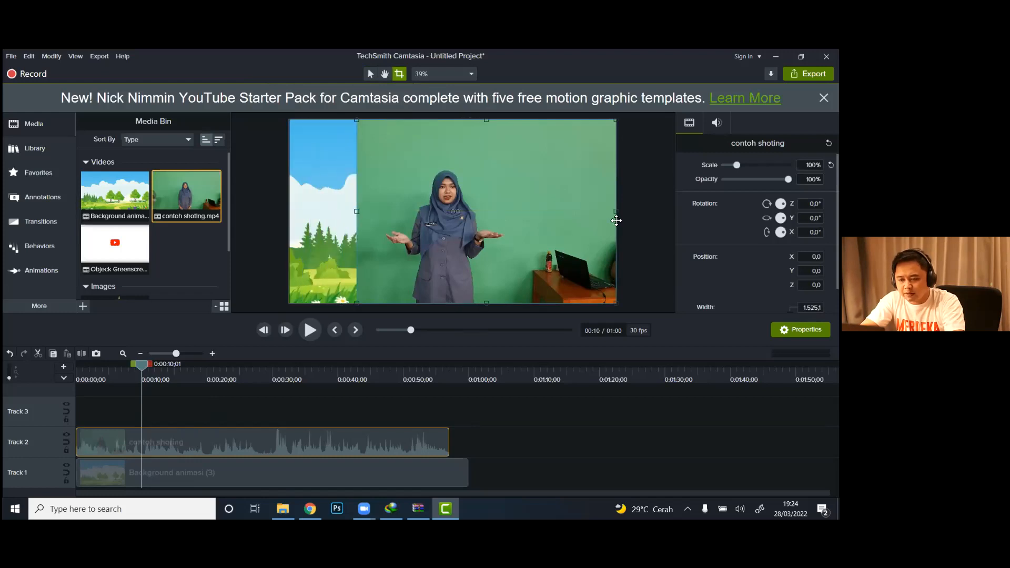
pyautogui.moveTo(618, 211); pyautogui.dragTo(521, 211)
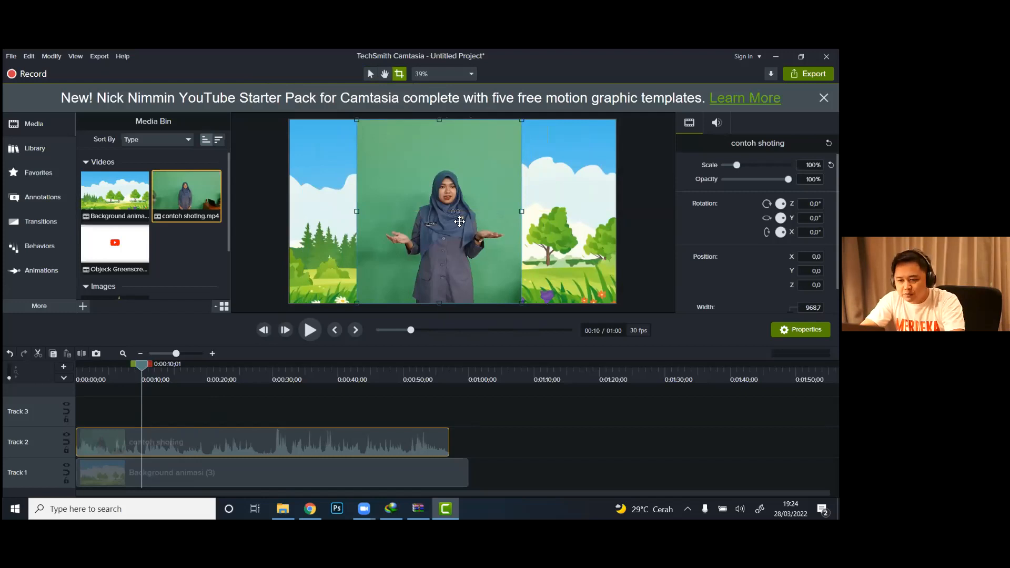
# Step: Enlarge the cropped contoh shoting clip to about 124,6% and position it at about X 19, Y 69
pyautogui.click(370, 74)
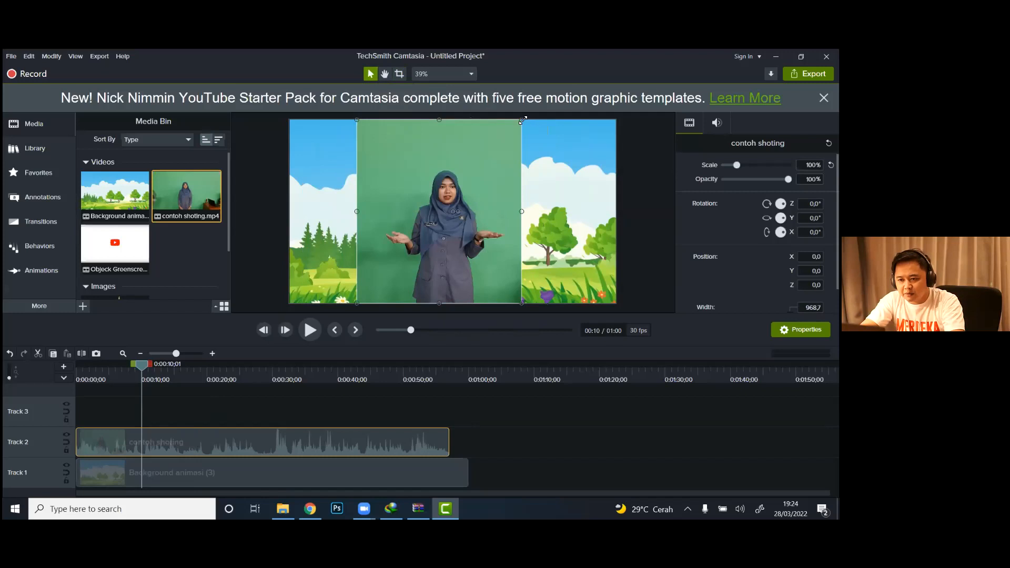
pyautogui.moveTo(522, 119); pyautogui.dragTo(561, 73)
pyautogui.moveTo(461, 214); pyautogui.dragTo(440, 226)
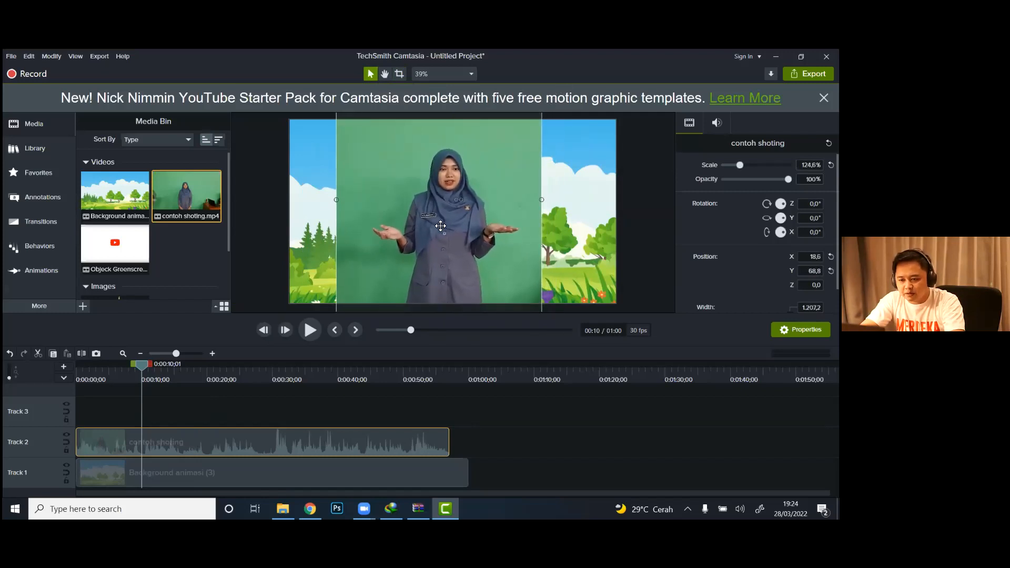
# Step: Play the layered clips from the start of the timeline and pause at 0:00:29;13
pyautogui.click(77, 374)
pyautogui.moveTo(74, 373); pyautogui.dragTo(72, 374)
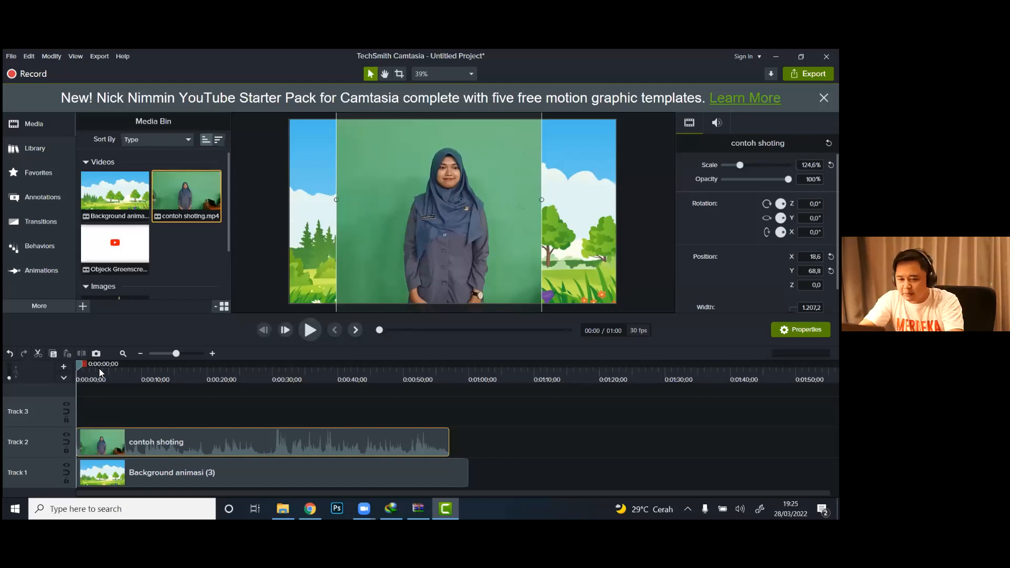
pyautogui.click(306, 329)
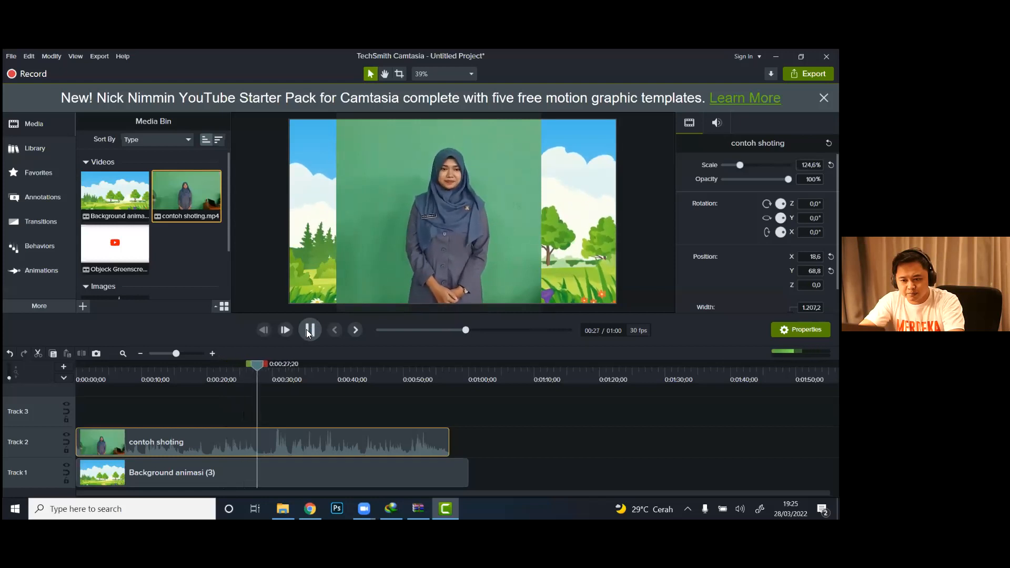
pyautogui.click(308, 330)
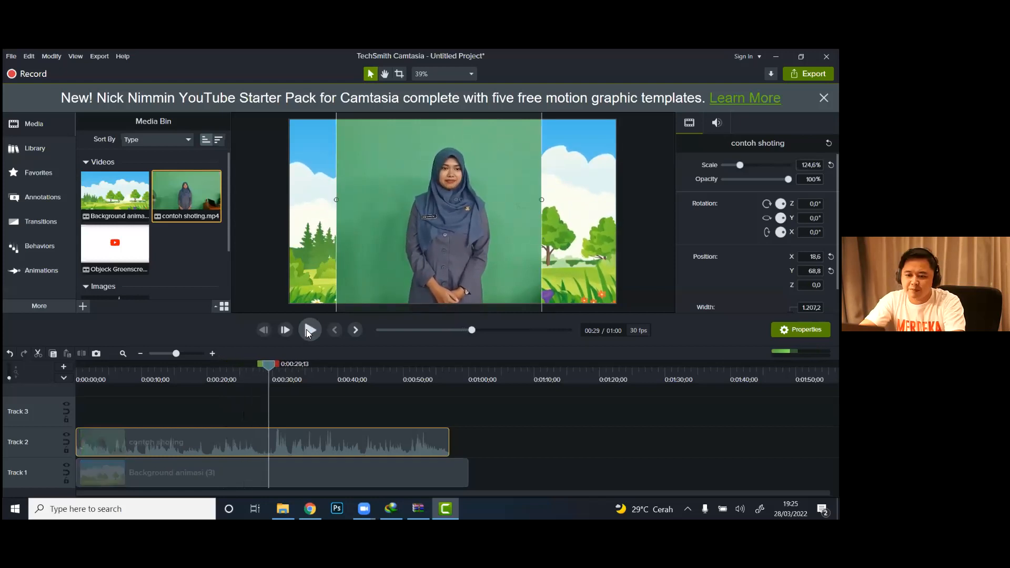
# Step: Split the contoh shoting clip on Track 2 at 0:00:28;29
pyautogui.moveTo(270, 367); pyautogui.dragTo(266, 367)
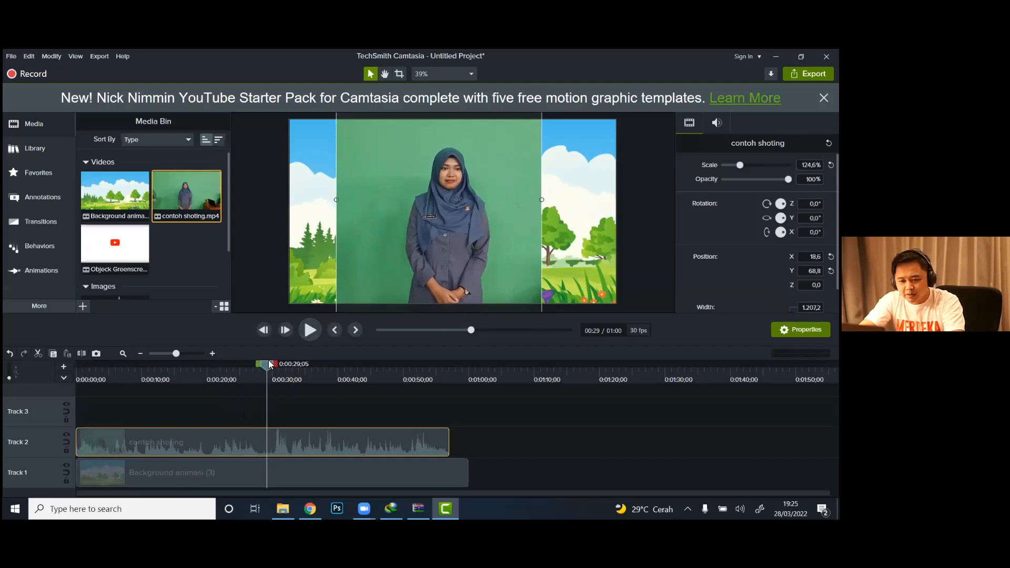
pyautogui.moveTo(260, 363); pyautogui.dragTo(265, 364)
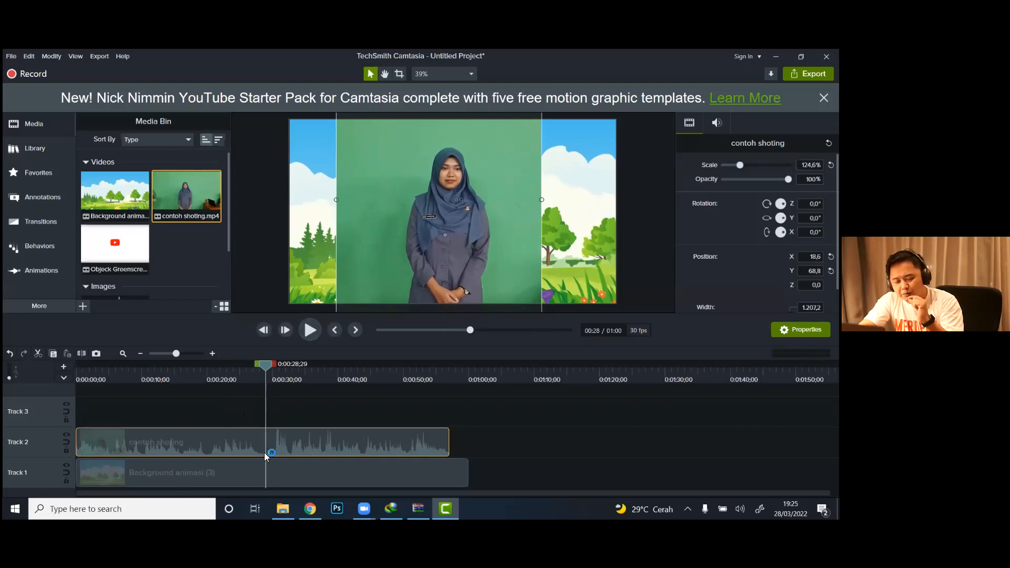
pyautogui.press('s')
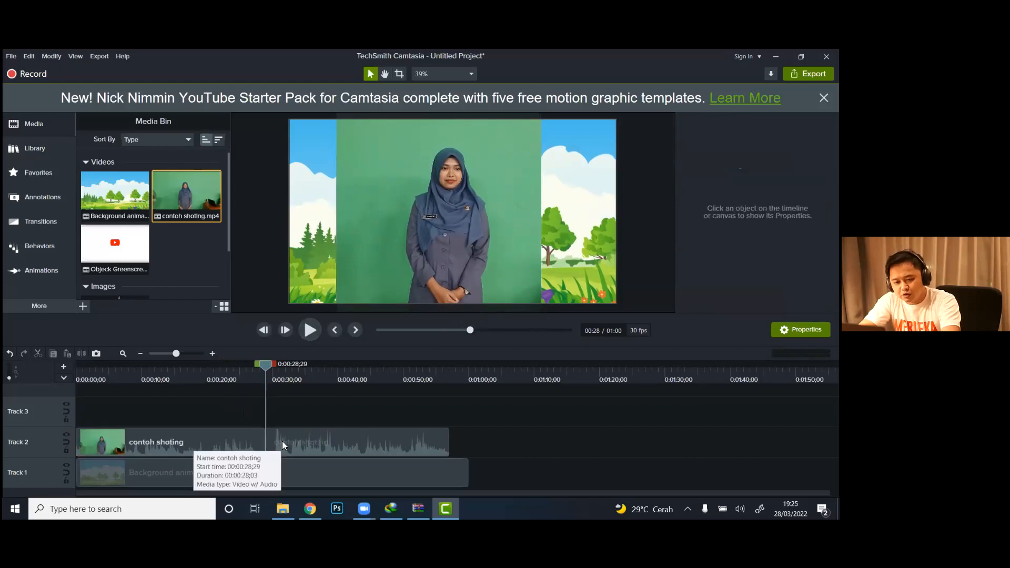
# Step: Move the second part of contoh shoting along Track 2 to start at about 0:00:42, and set the playhead to 0:00:06;14
pyautogui.moveTo(323, 444); pyautogui.dragTo(371, 442)
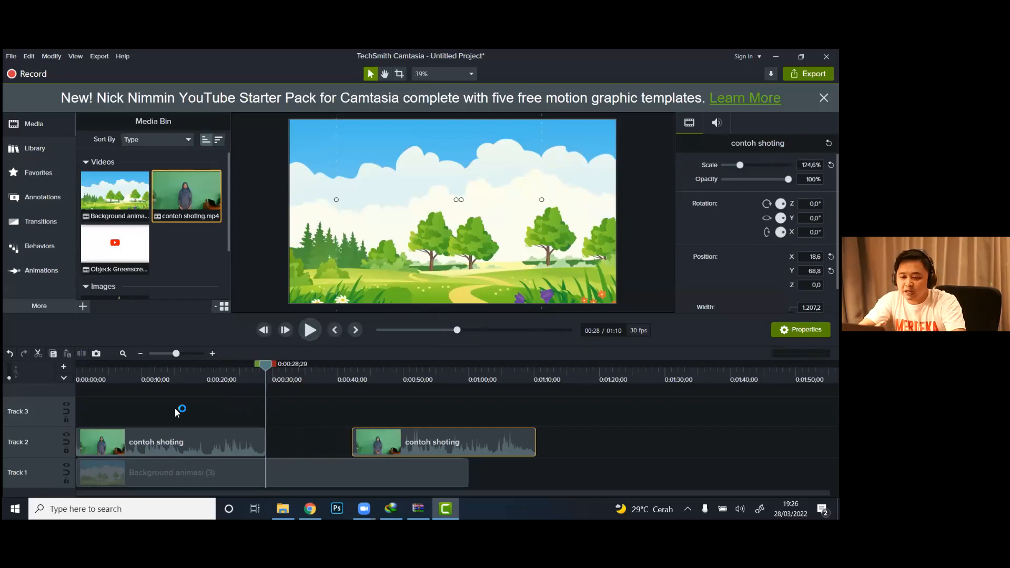
pyautogui.moveTo(247, 376); pyautogui.dragTo(118, 378)
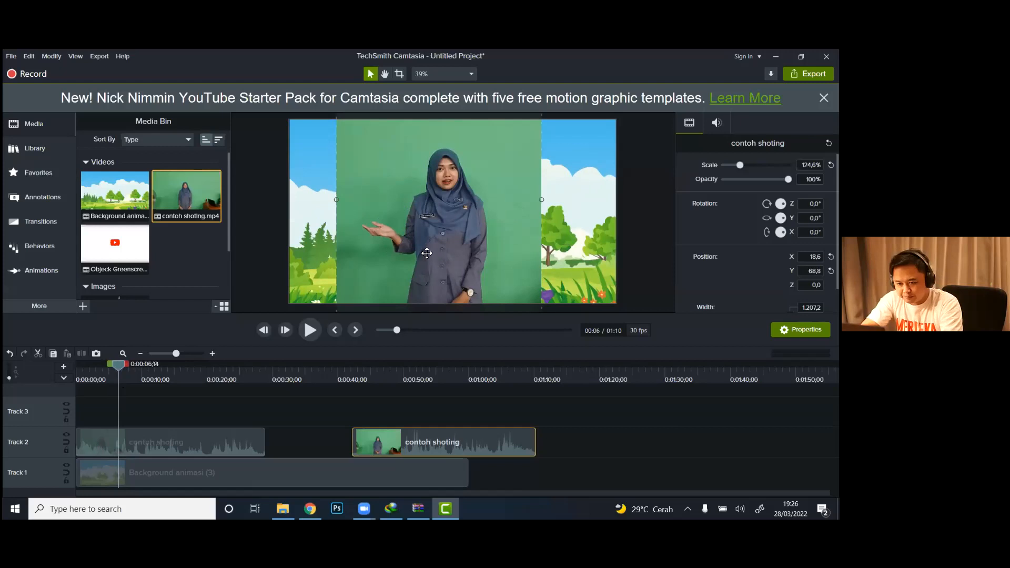
pyautogui.click(251, 244)
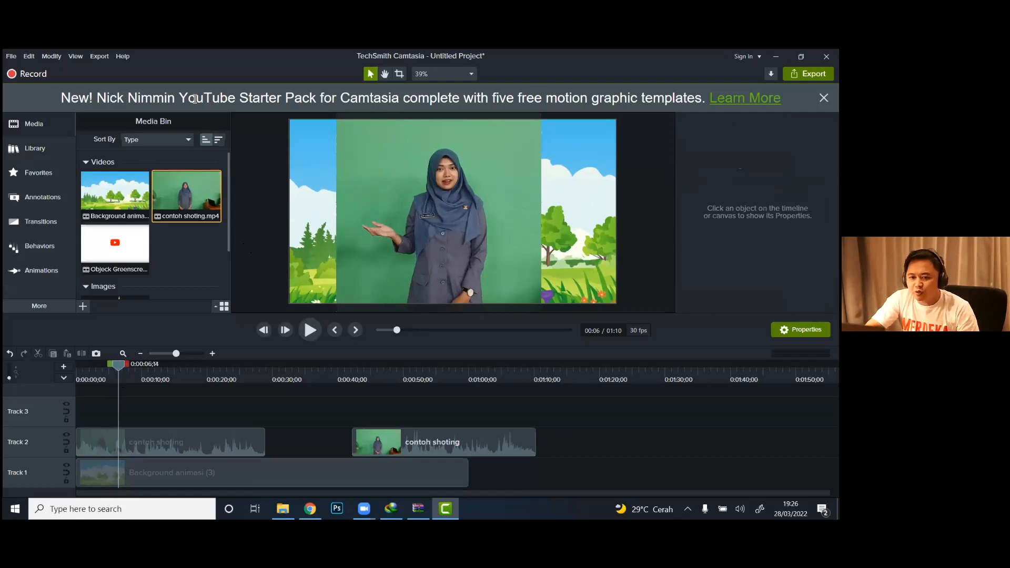
pyautogui.click(35, 150)
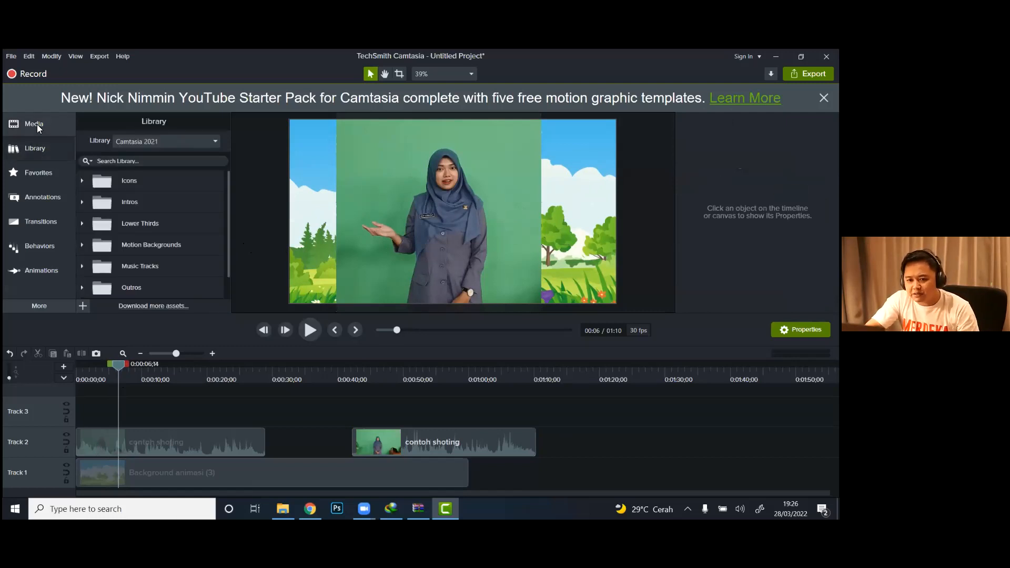
pyautogui.click(37, 124)
pyautogui.click(37, 145)
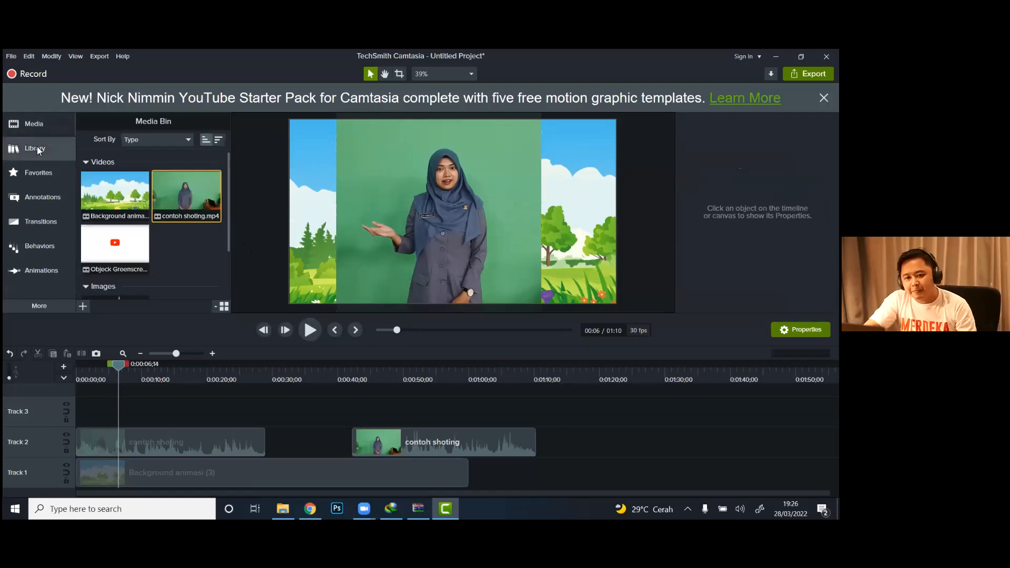
pyautogui.click(43, 128)
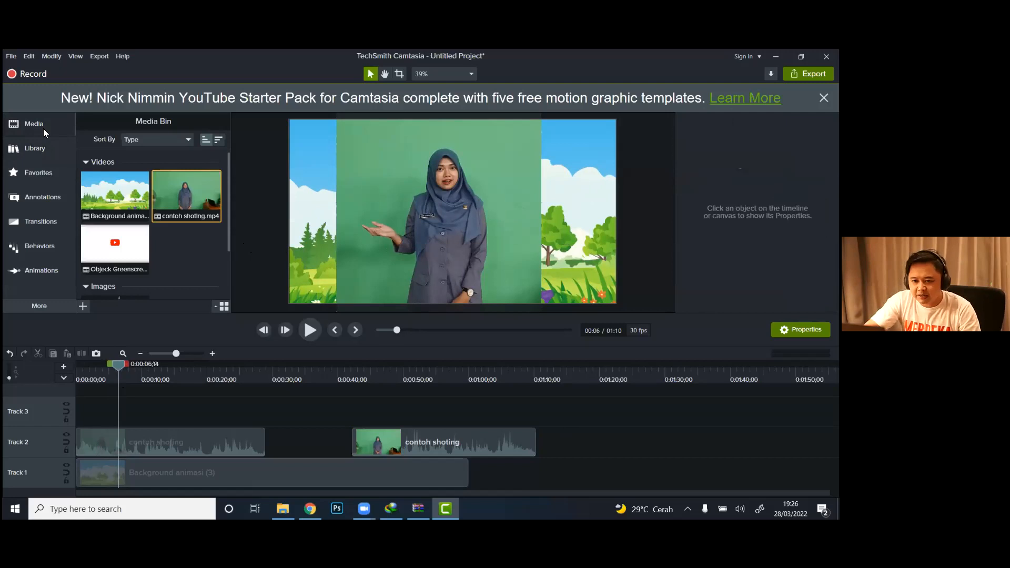
pyautogui.rightClick(183, 244)
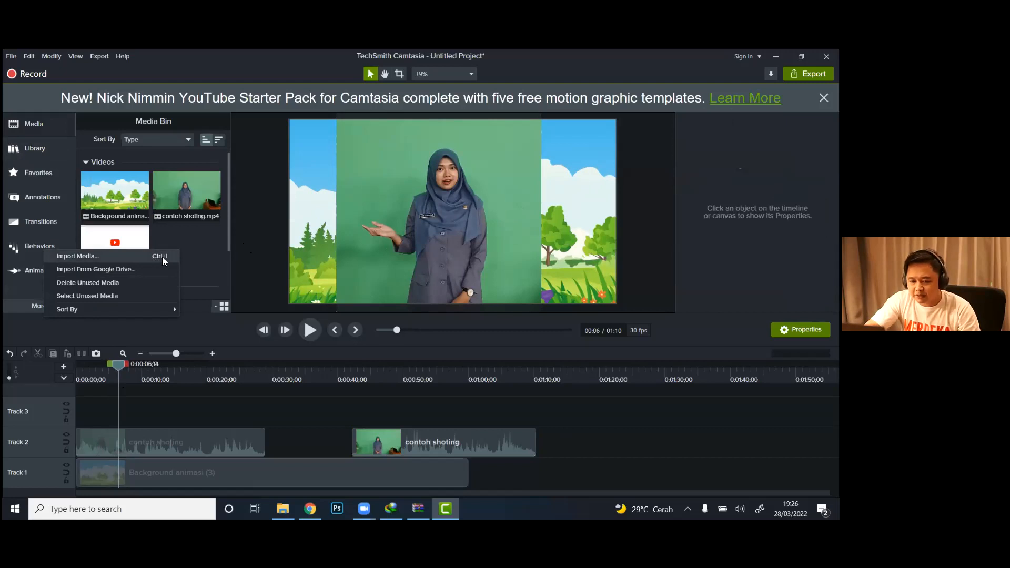
pyautogui.click(198, 256)
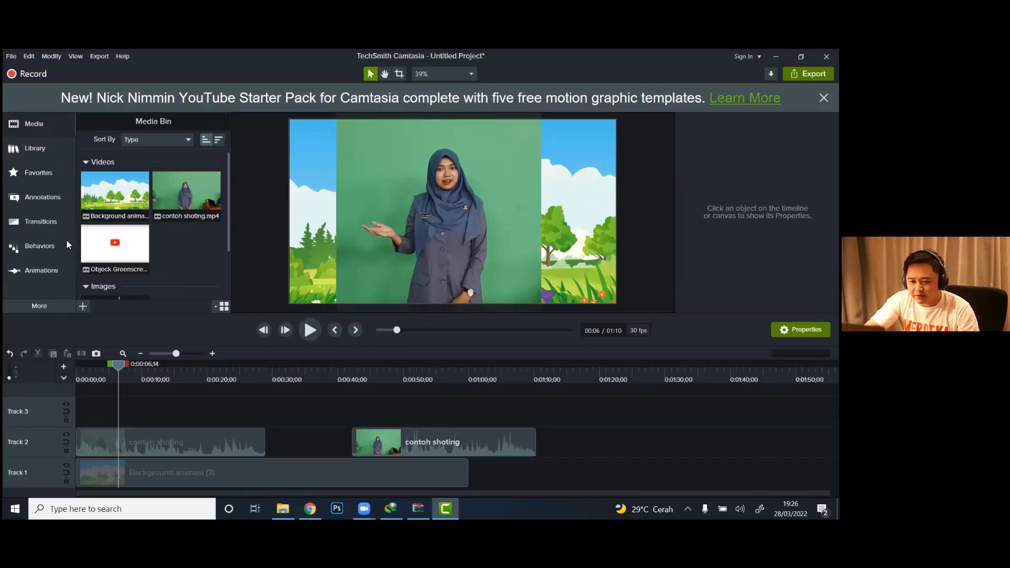
# Step: Set the playhead to 0:00:09;08 on the timeline
pyautogui.click(93, 380)
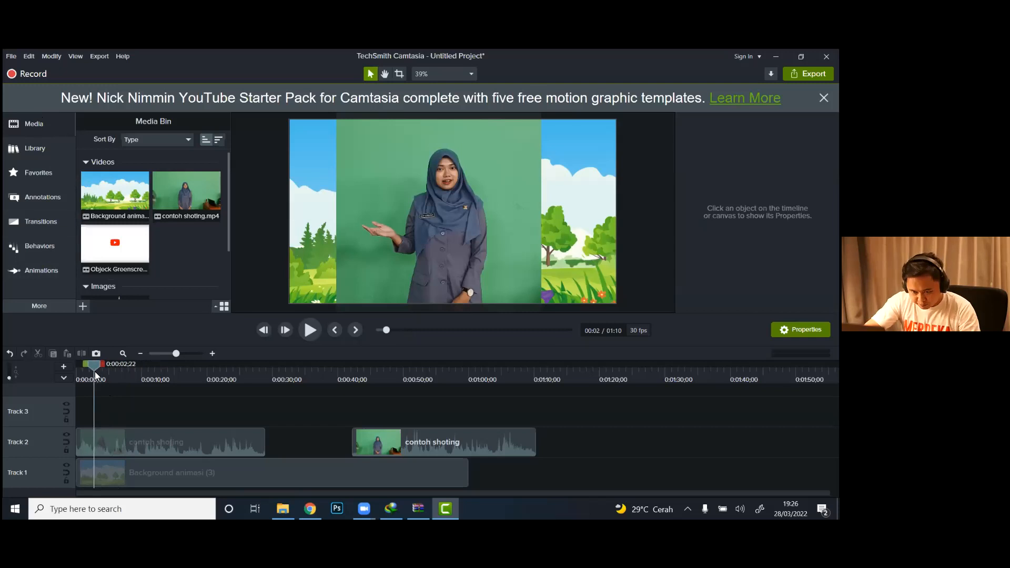
pyautogui.moveTo(91, 368); pyautogui.dragTo(142, 374)
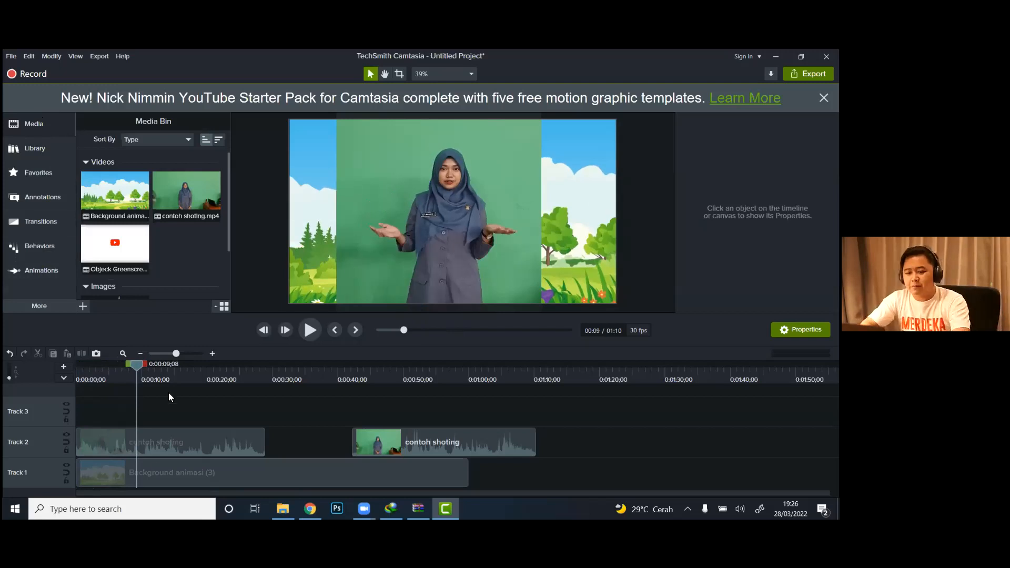
# Step: Open a blank Notepad window, narrow it, and place it beside the video preview in Camtasia
pyautogui.click(122, 508)
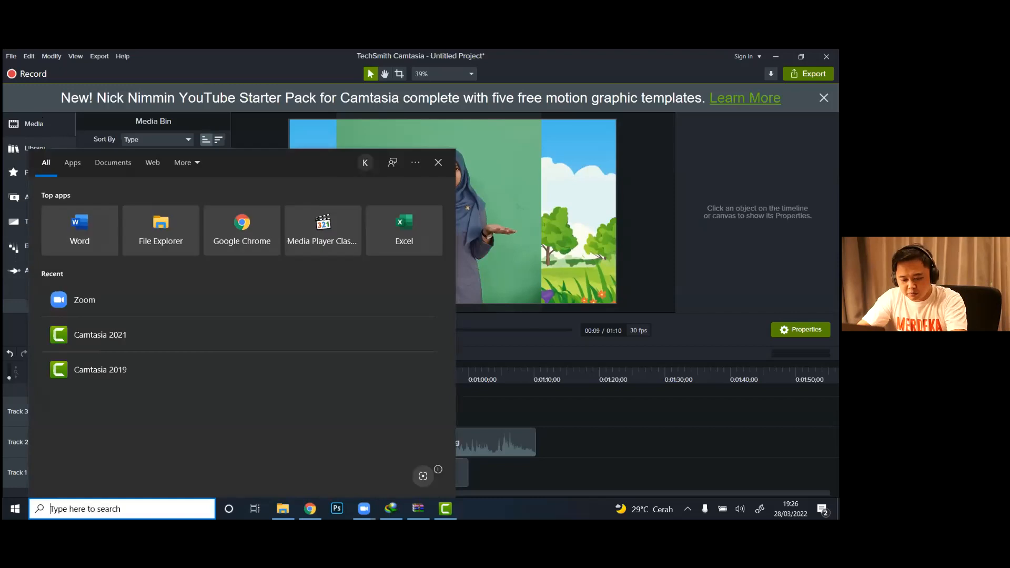
pyautogui.write('note')
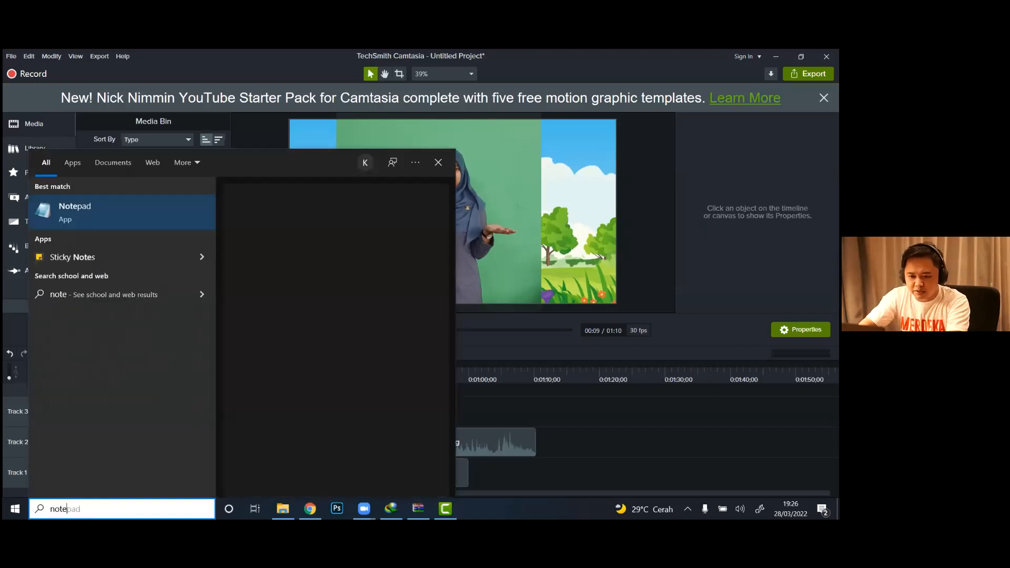
pyautogui.click(99, 208)
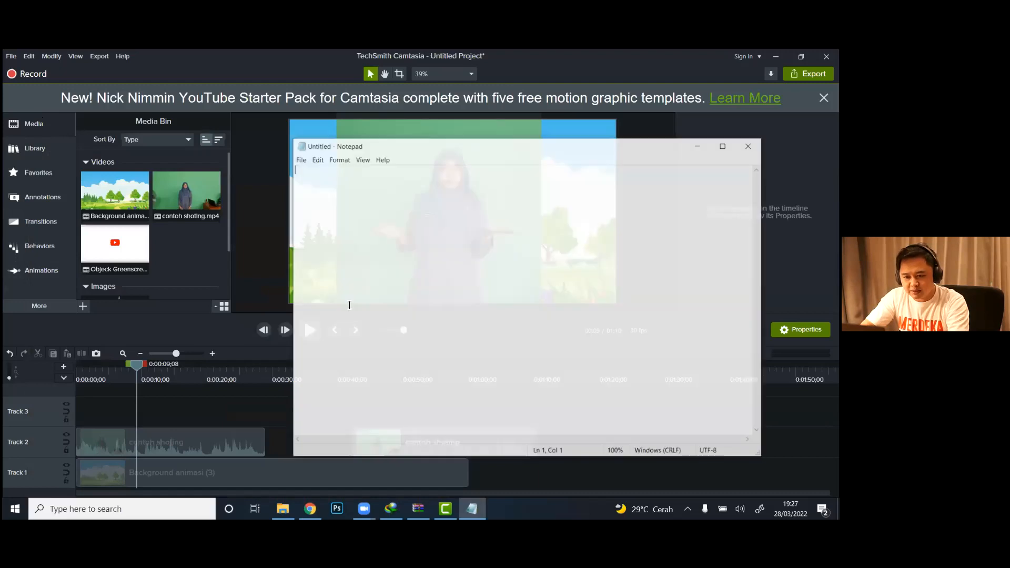
pyautogui.moveTo(294, 266); pyautogui.dragTo(606, 270)
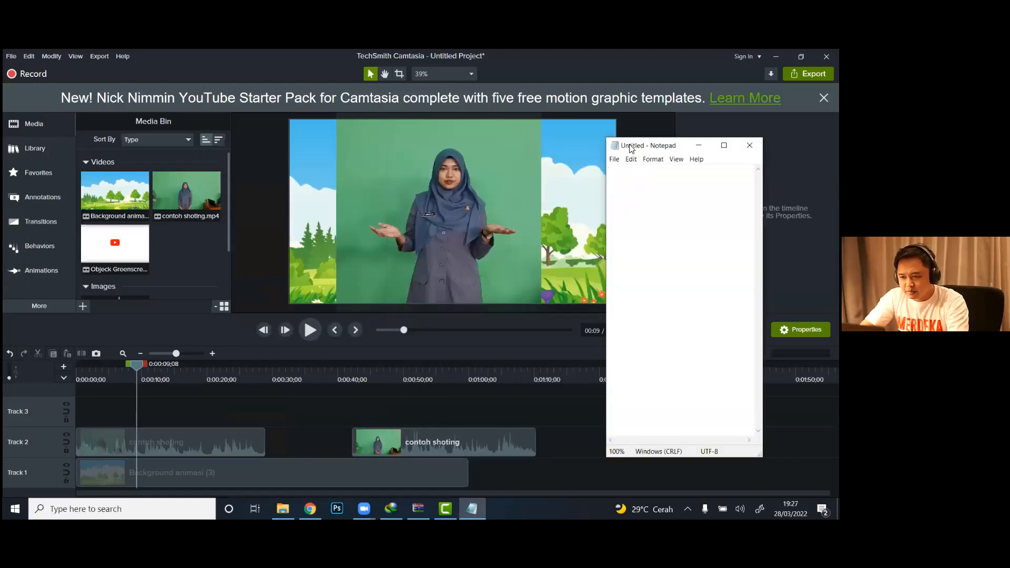
pyautogui.moveTo(640, 150); pyautogui.dragTo(704, 159)
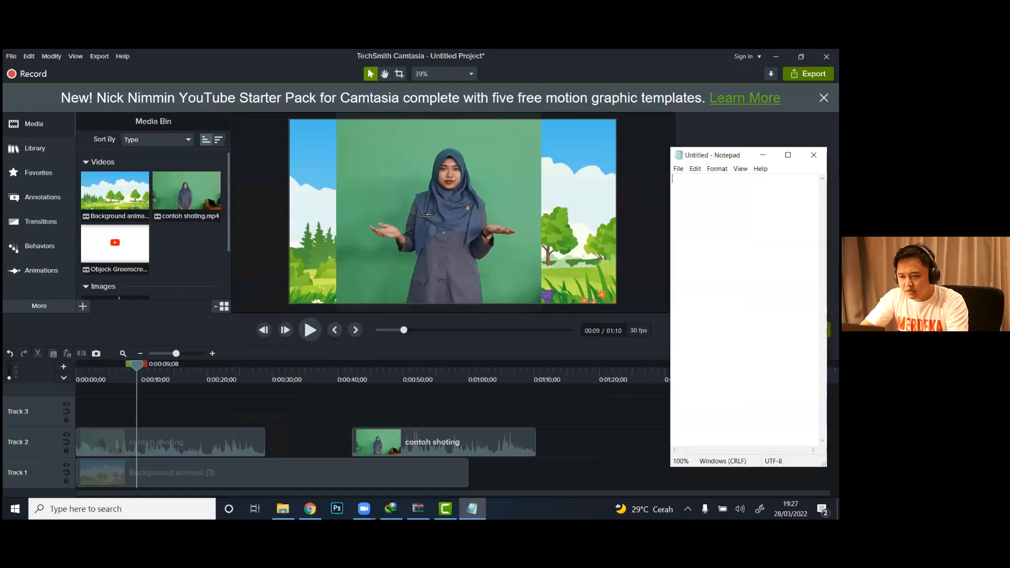
# Step: Write the first two instructions in the note: "1. pilih more" and "2. pilih visual effect"
pyautogui.write('1')
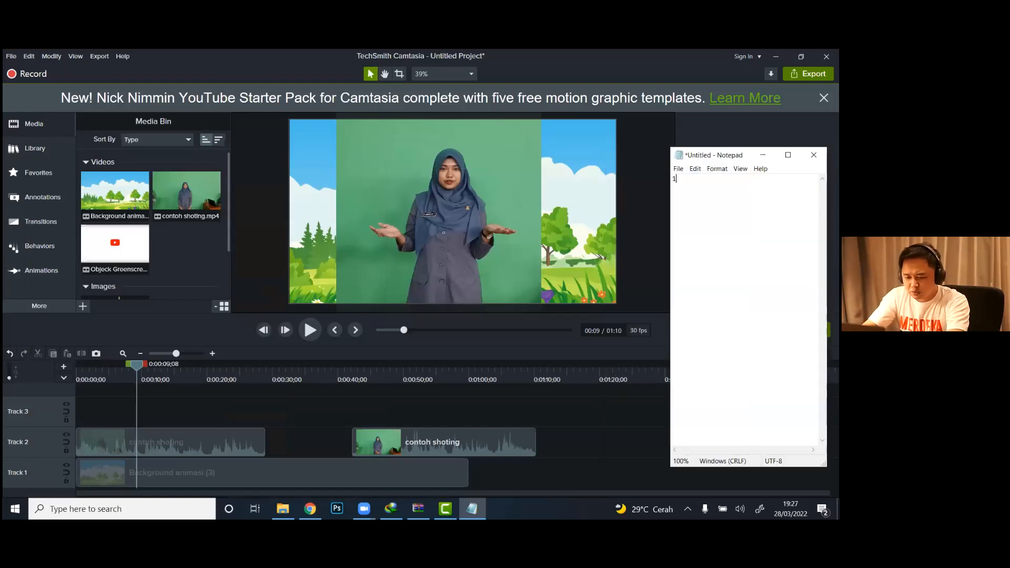
pyautogui.write('. pilih')
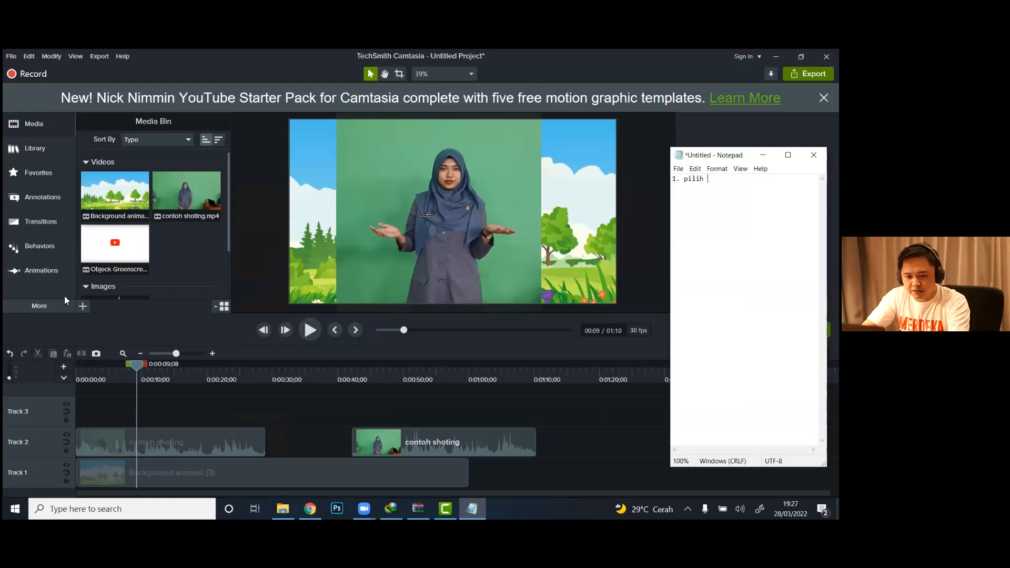
pyautogui.click(44, 305)
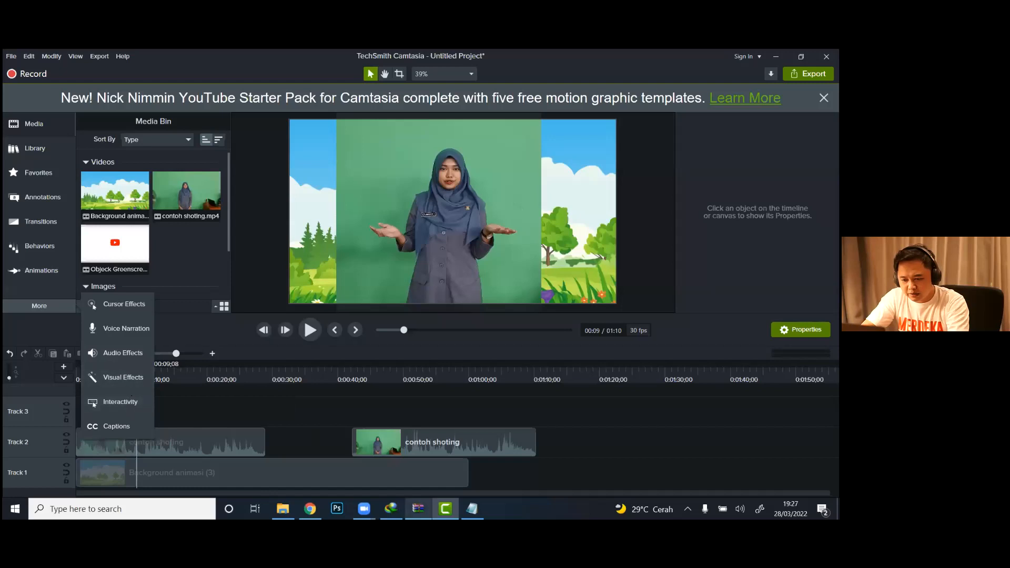
pyautogui.click(472, 509)
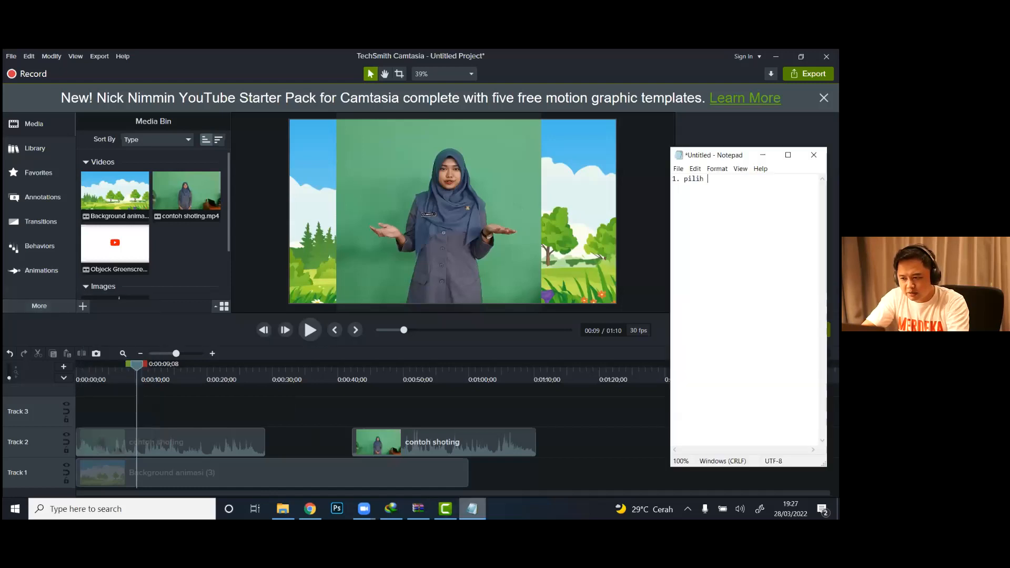
pyautogui.write('mor')
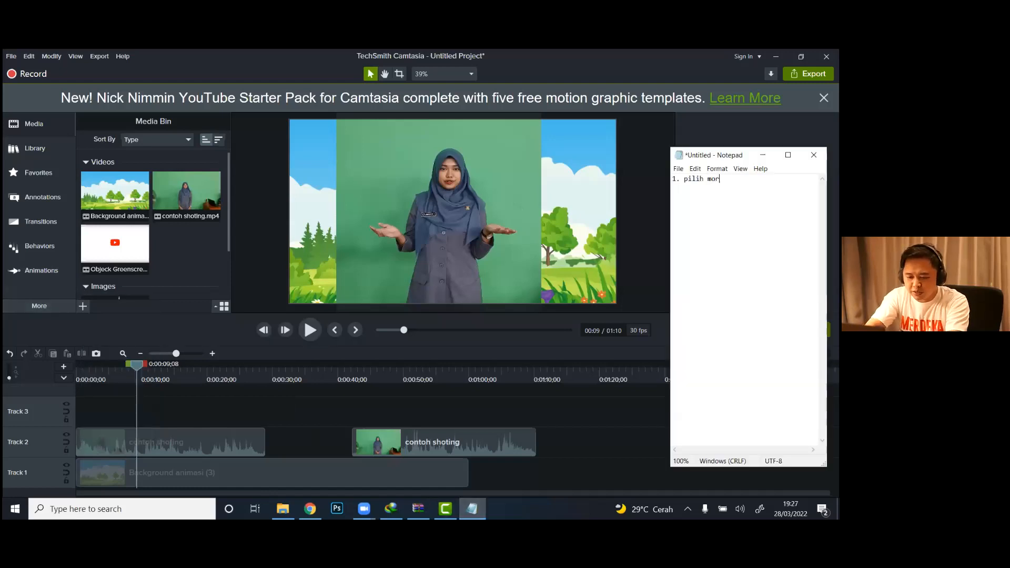
pyautogui.write('e 2. ')
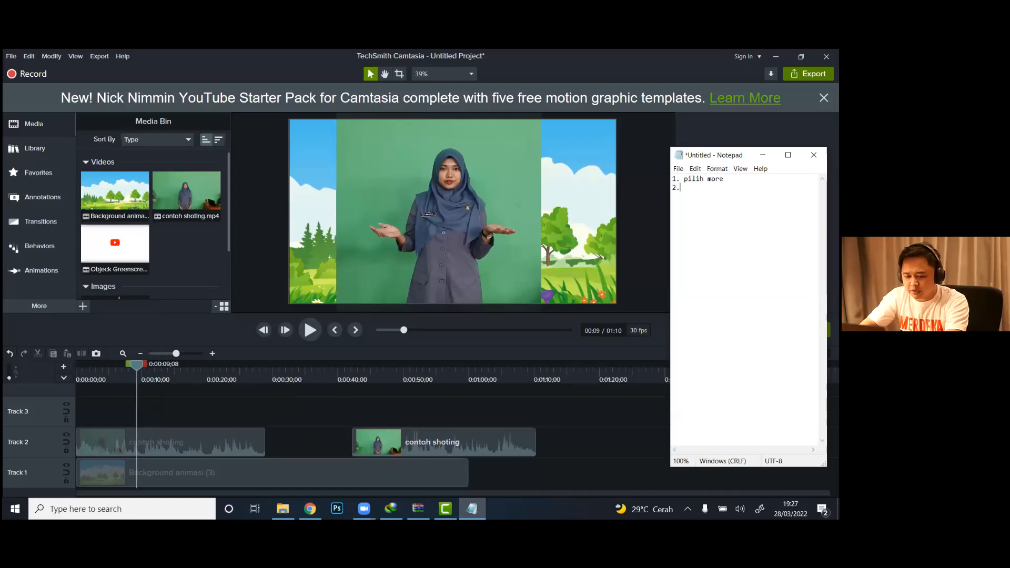
pyautogui.write('pilih ')
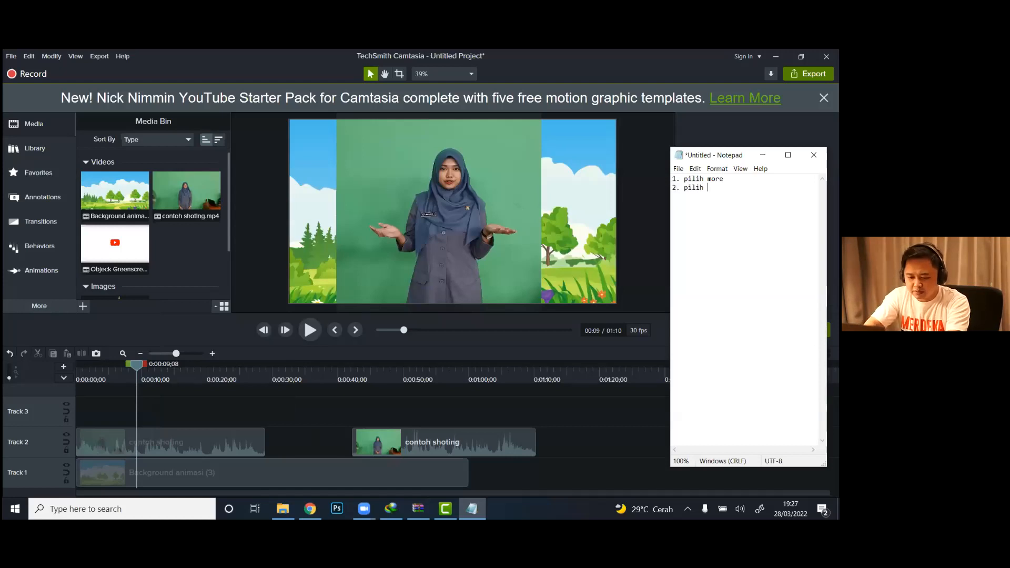
pyautogui.write('visual e')
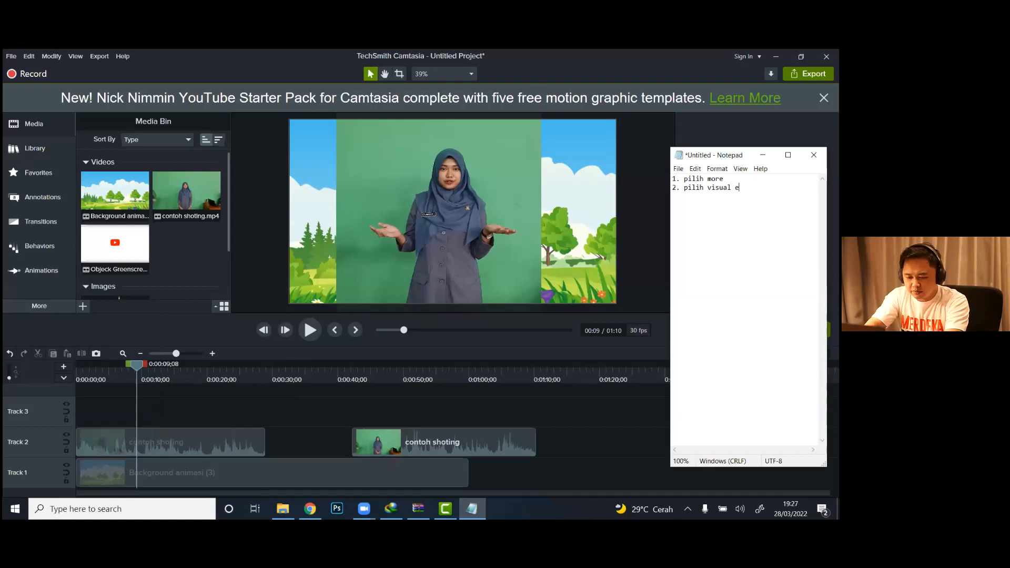
pyautogui.write('ffect')
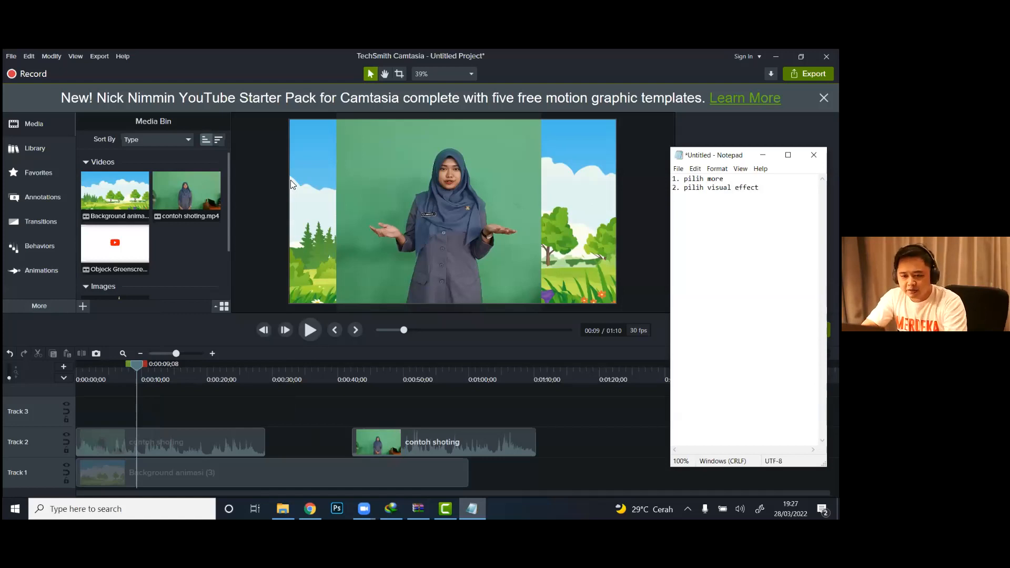
# Step: Switch to Camtasia and display the Visual Effects collection down to the Remove a Color effect
pyautogui.click(45, 307)
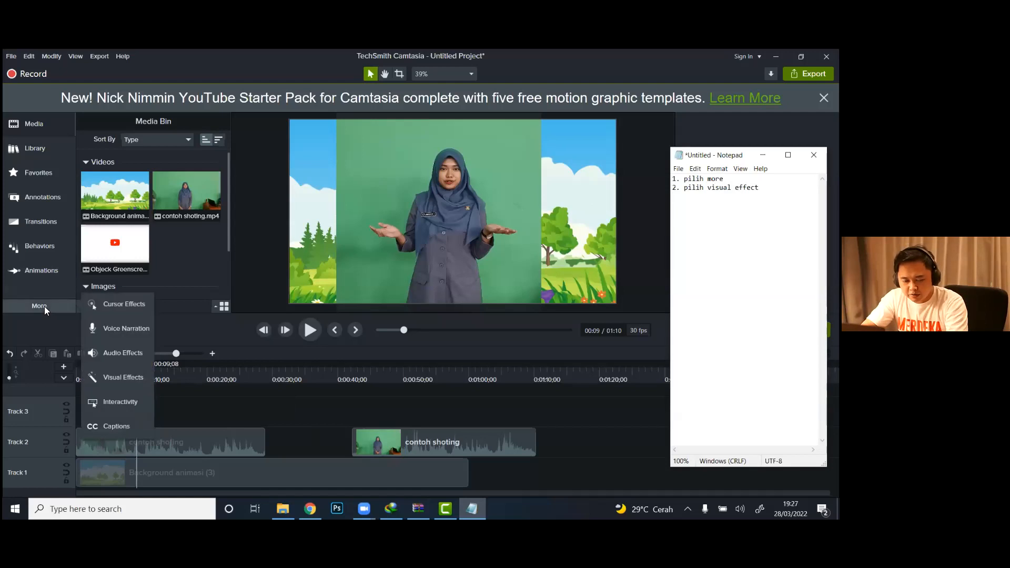
pyautogui.click(116, 376)
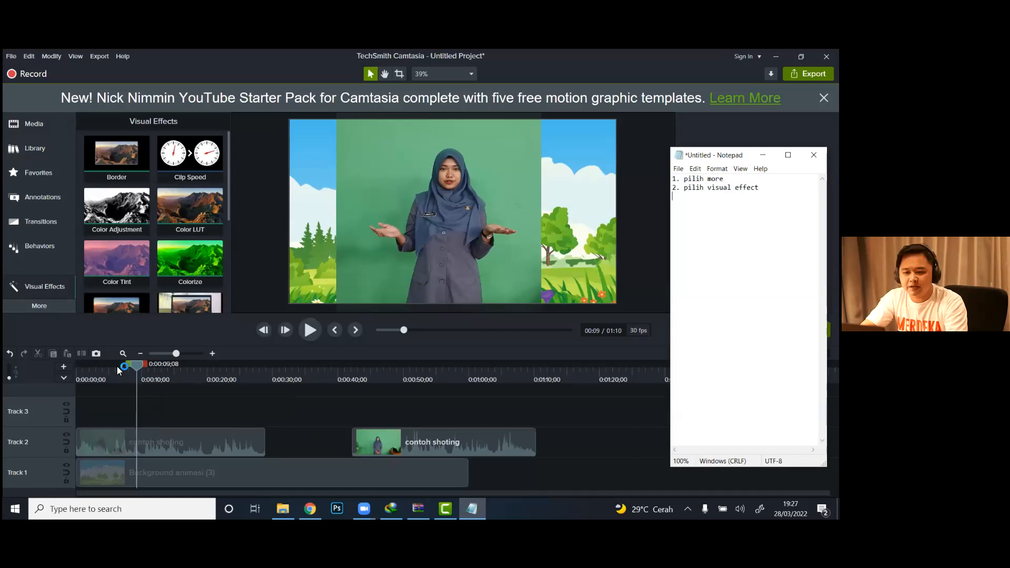
pyautogui.moveTo(228, 199); pyautogui.dragTo(228, 285)
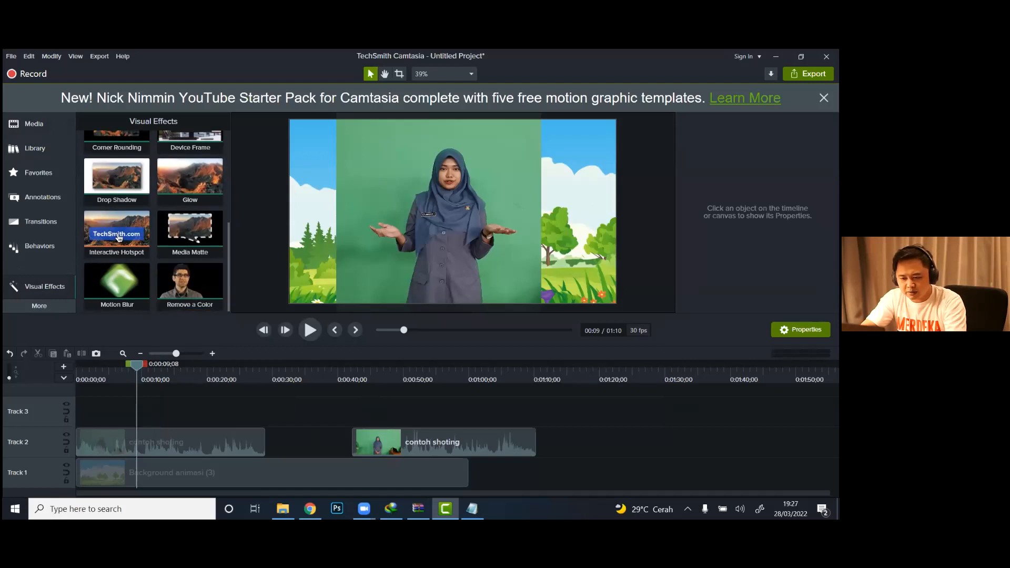
# Step: Add the third instruction to the Notepad note: "3. remove a color"
pyautogui.hotkey('alt', 'Tab')
pyautogui.write('3')
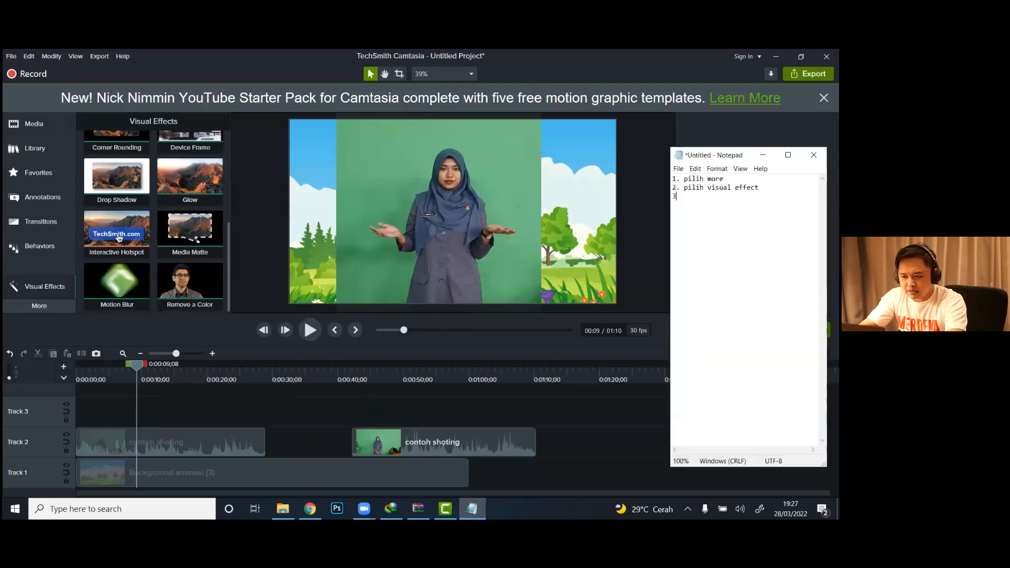
pyautogui.write('. remo')
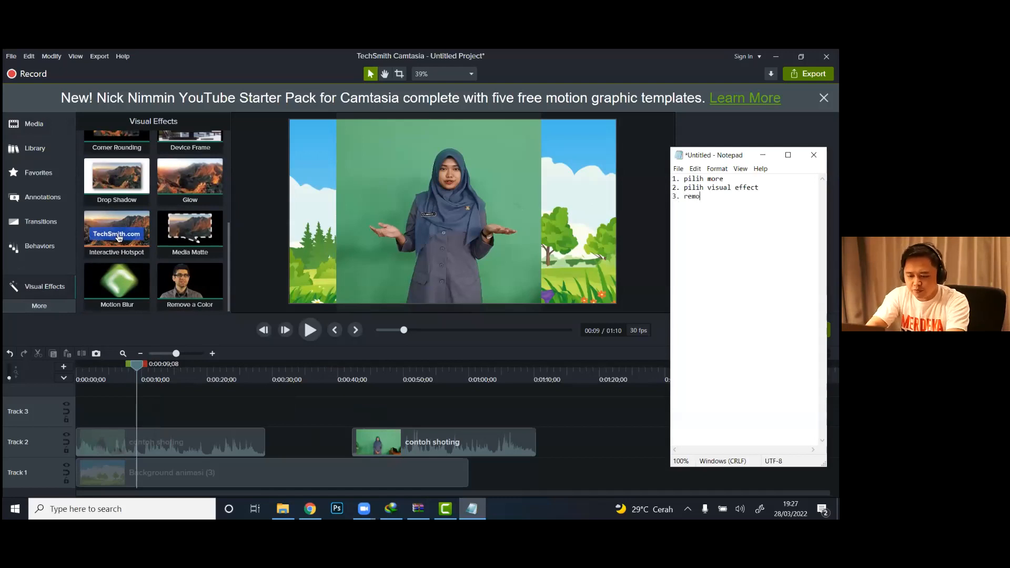
pyautogui.write('ve a color')
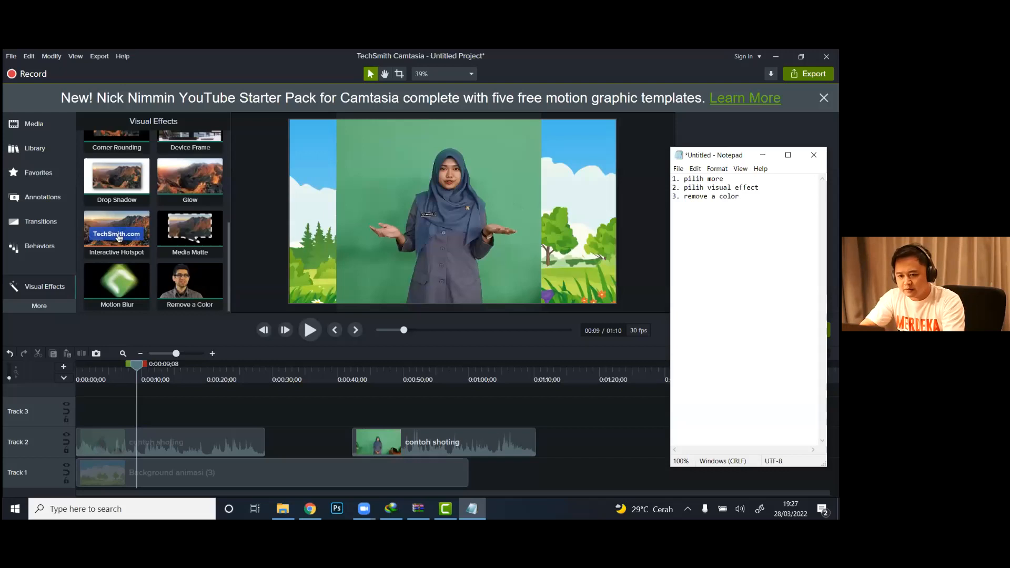
# Step: Add the fourth instruction to the note: "4. klik dan geser remove a color ke timeline presenter"
pyautogui.press('Return')
pyautogui.write('4')
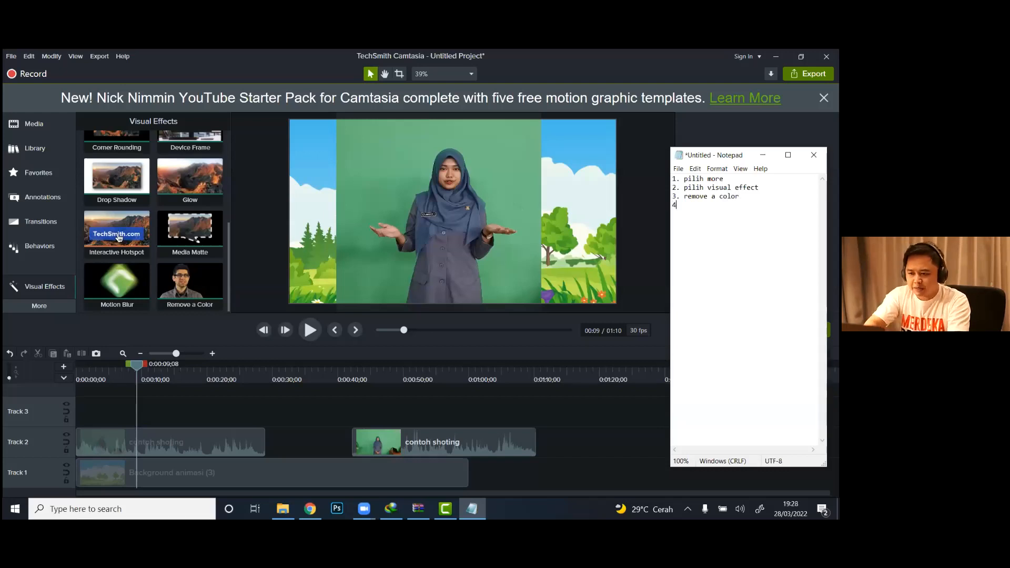
pyautogui.write('. g')
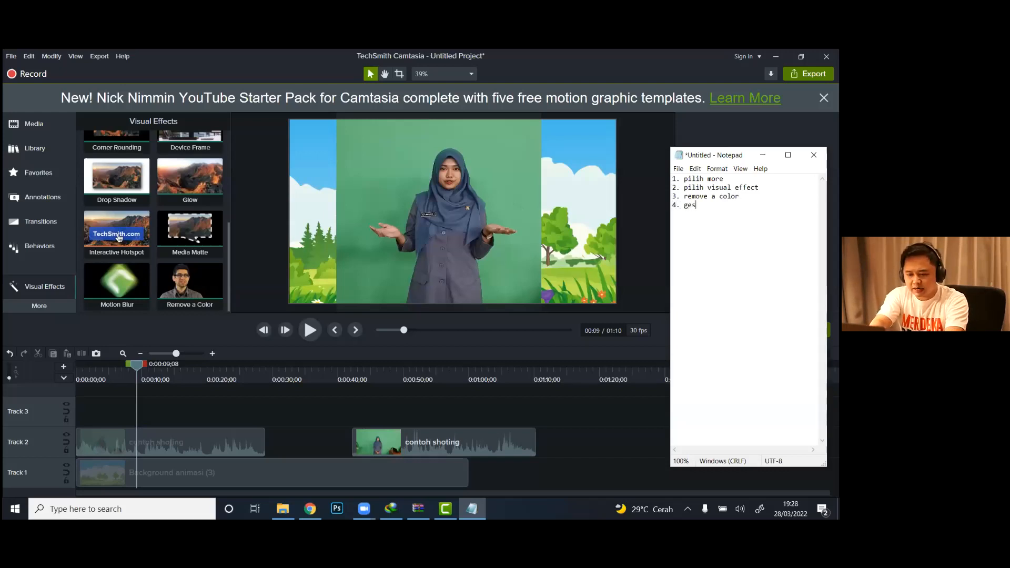
pyautogui.press('BackSpace')
pyautogui.write('kli')
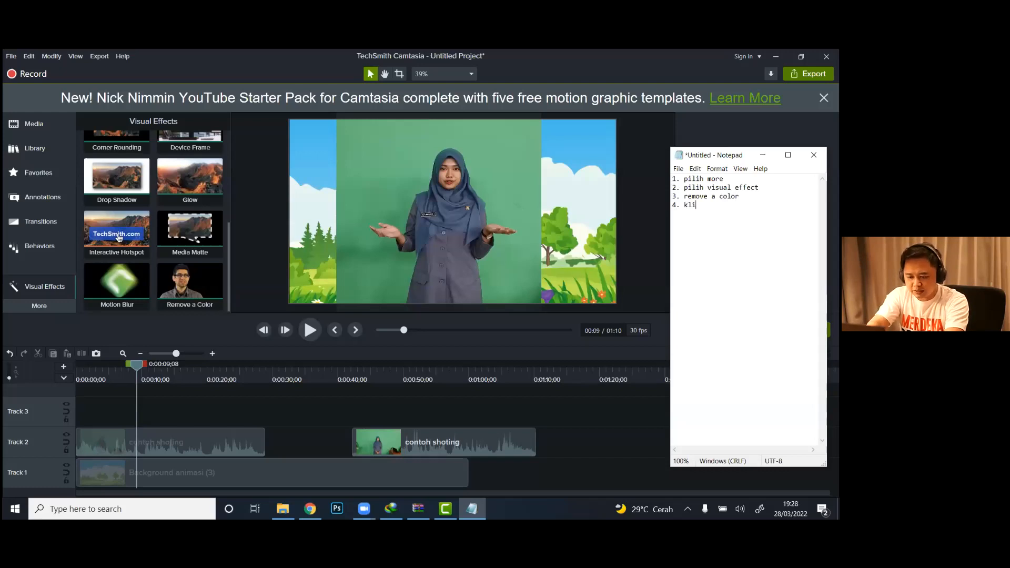
pyautogui.write('k dan gese')
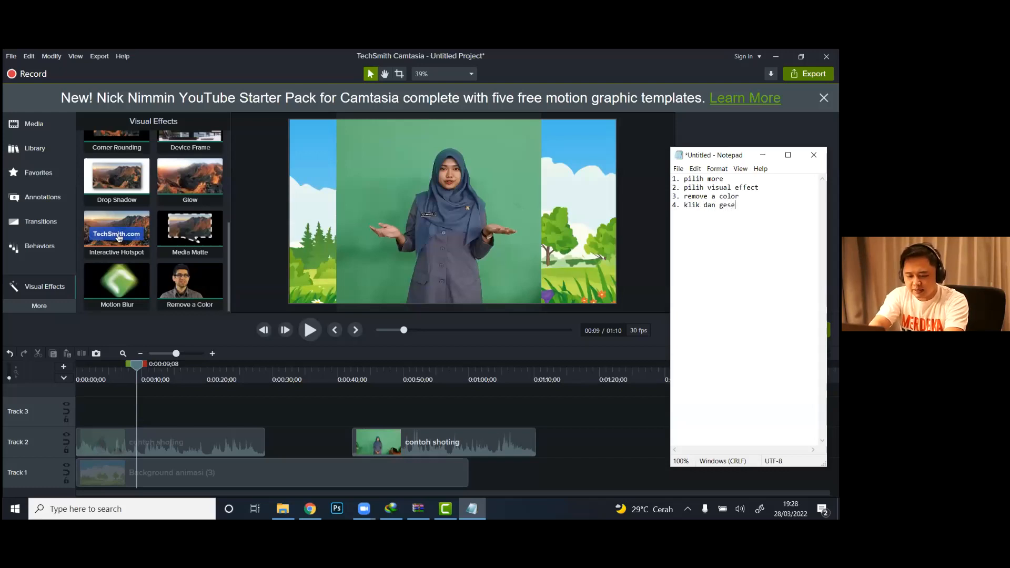
pyautogui.write('r remove a')
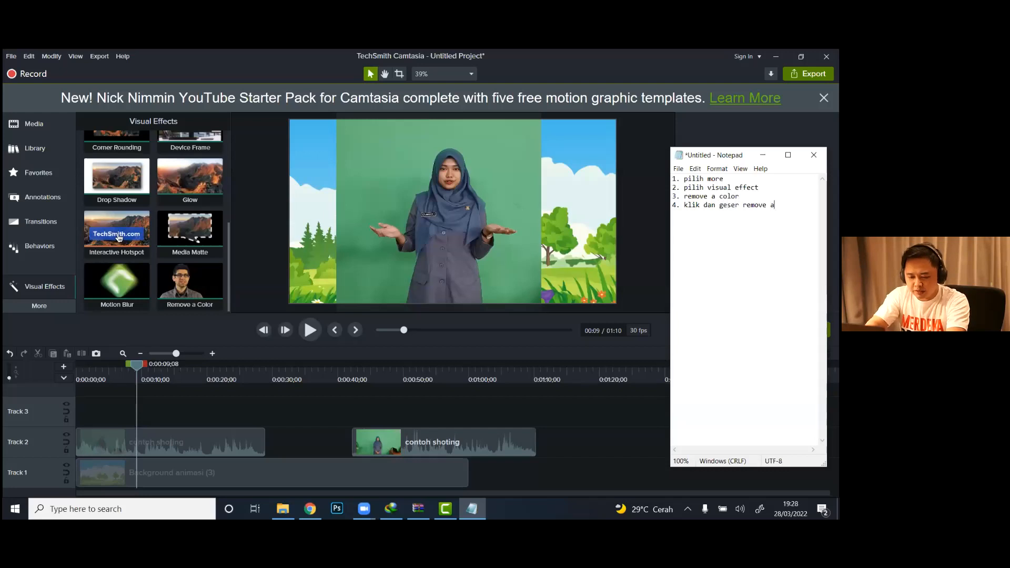
pyautogui.write(' color ke ti')
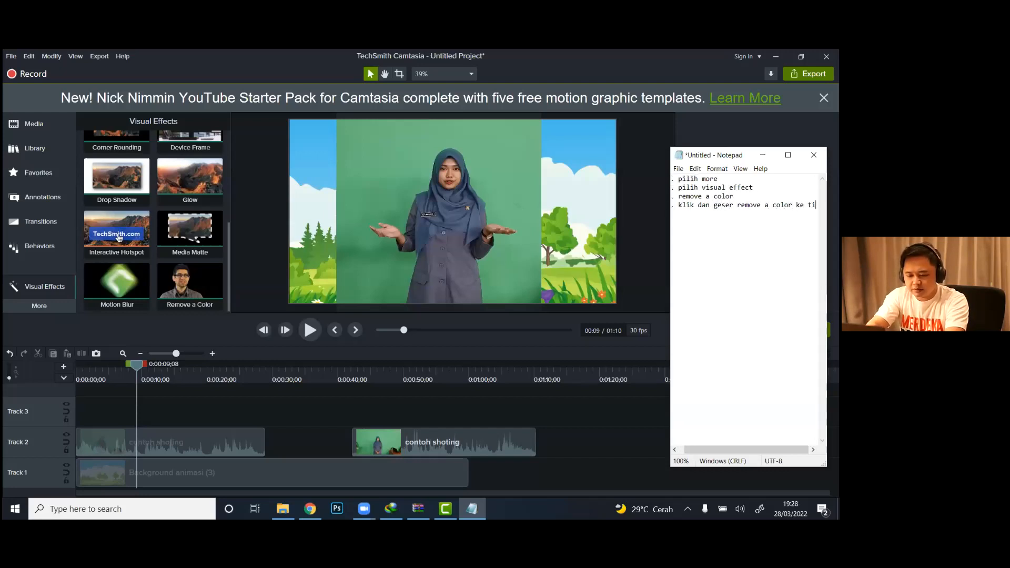
pyautogui.write('meline ')
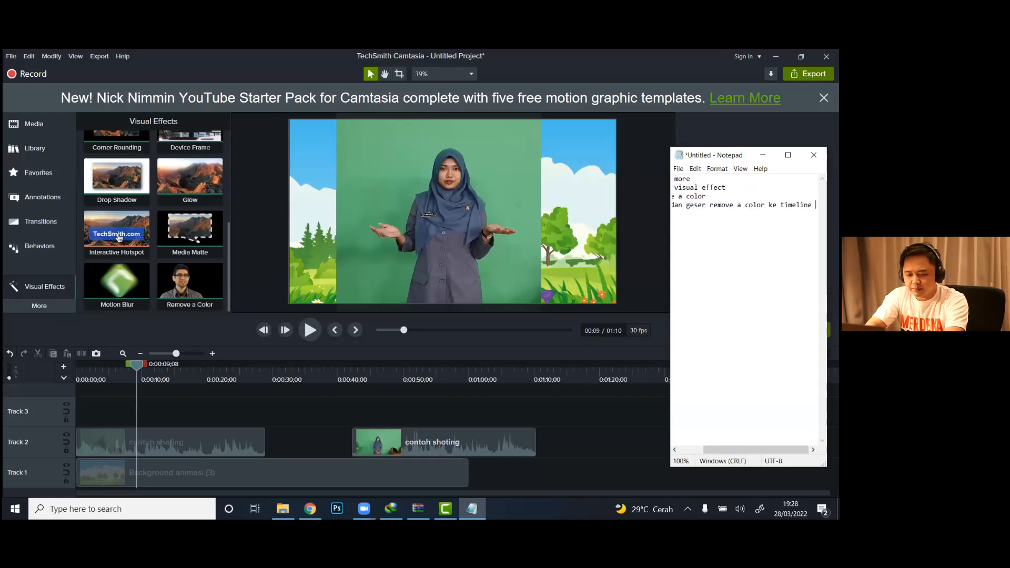
pyautogui.write('presenter')
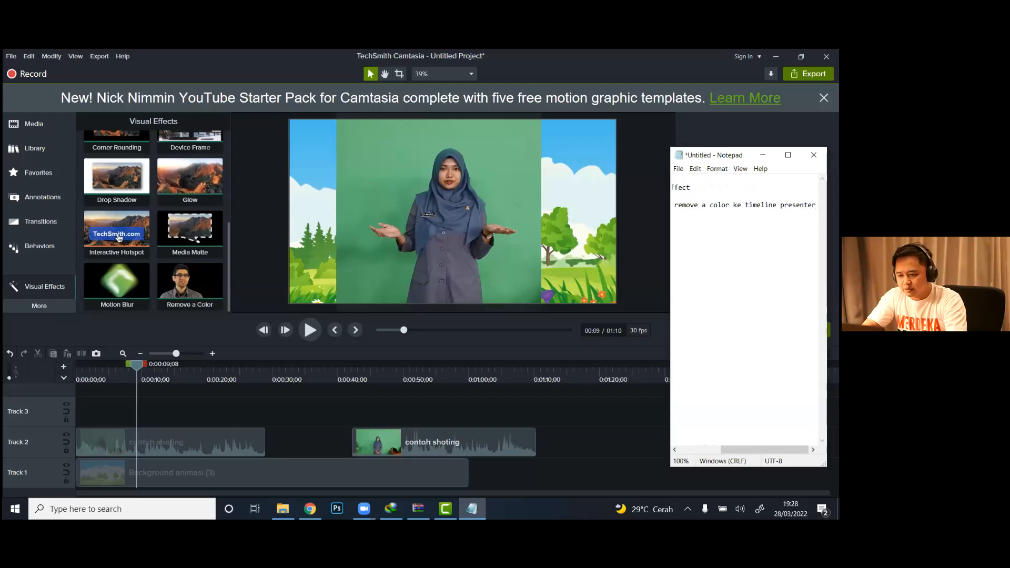
pyautogui.moveTo(763, 450); pyautogui.dragTo(720, 450)
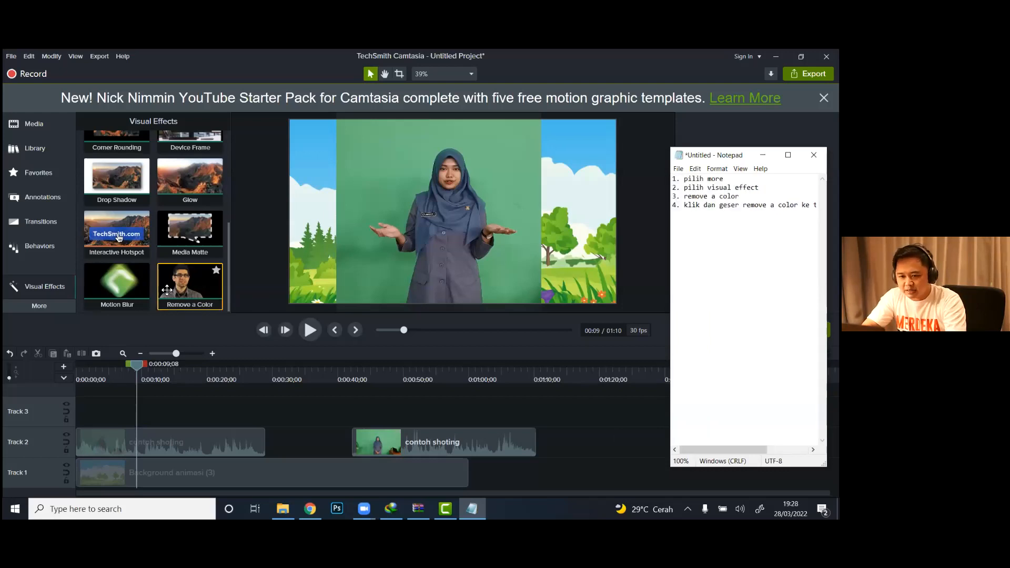
# Step: Apply Remove a Color to the first contoh shoting clip in Camtasia and sample the green backdrop, #6DBA87, as the color to remove
pyautogui.moveTo(179, 287); pyautogui.dragTo(204, 440)
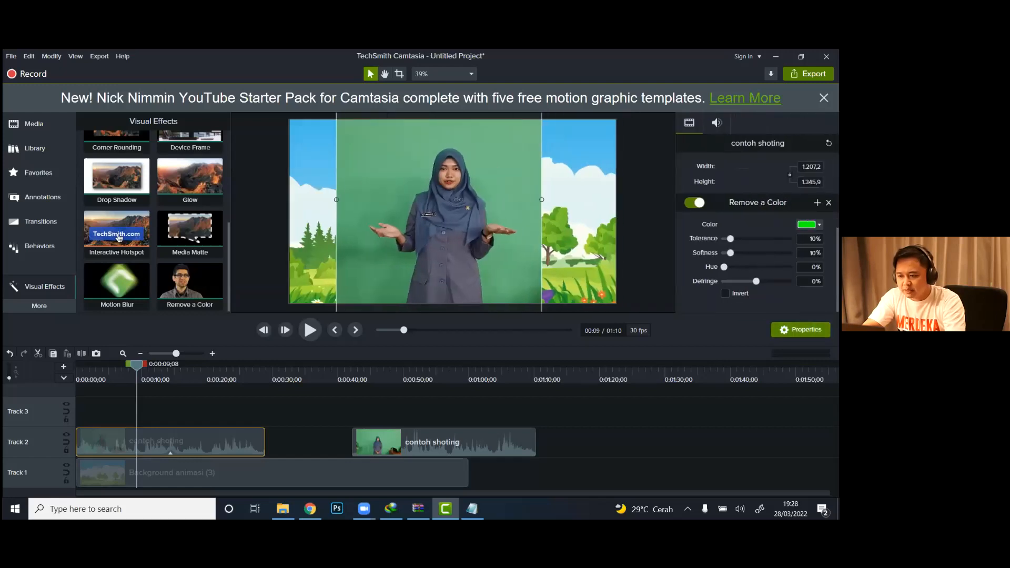
pyautogui.click(819, 224)
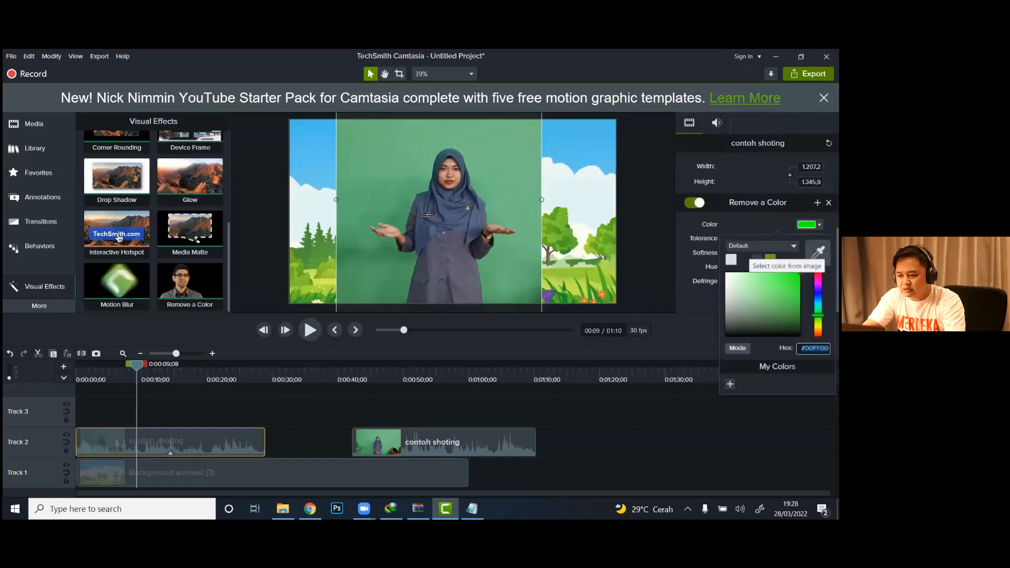
pyautogui.click(817, 253)
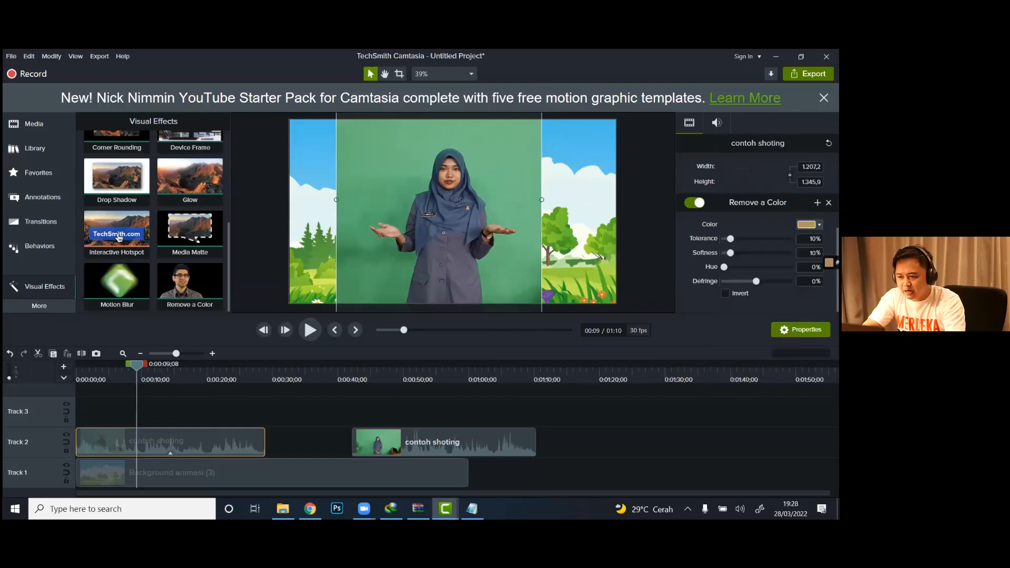
pyautogui.click(520, 165)
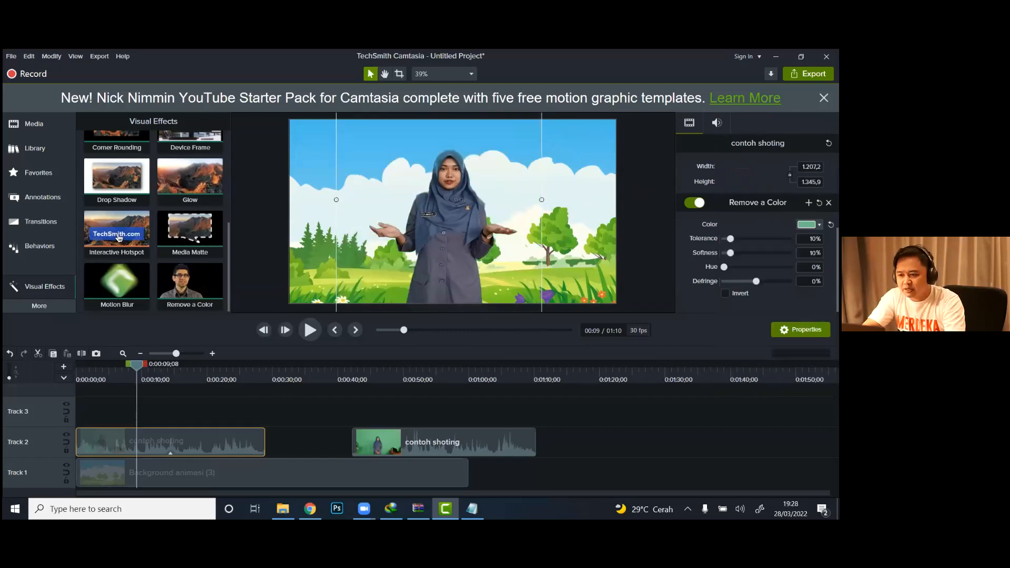
# Step: Set the first clip's Remove a Color tolerance to 6% and preview the opening seconds of the keyed footage
pyautogui.moveTo(730, 239); pyautogui.dragTo(728, 239)
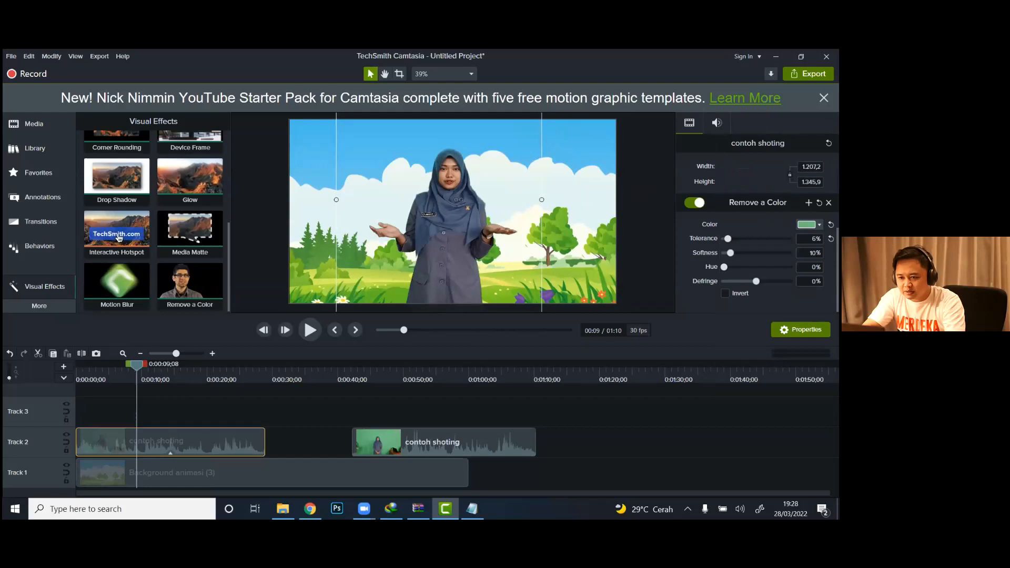
pyautogui.click(81, 373)
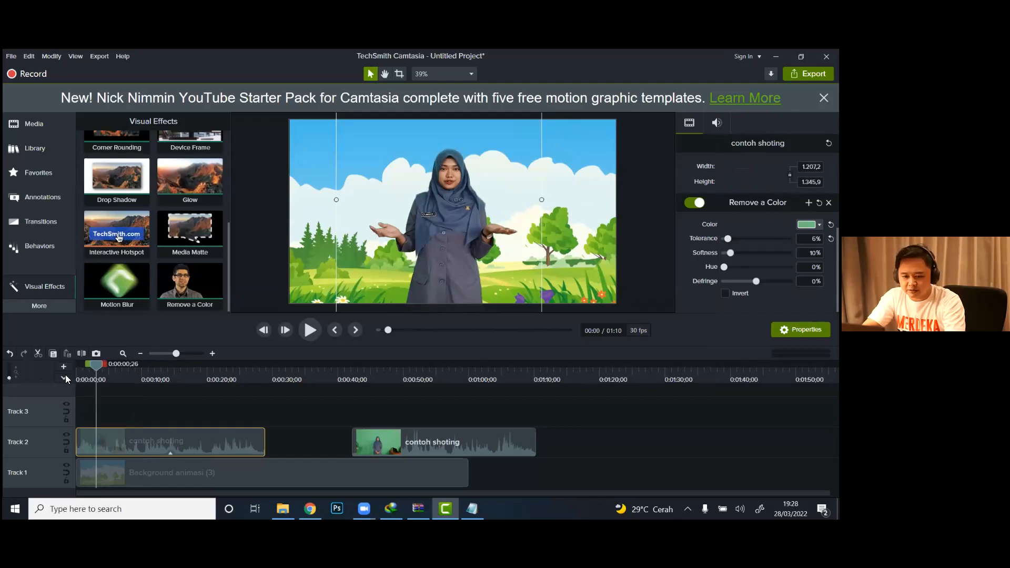
pyautogui.click(306, 332)
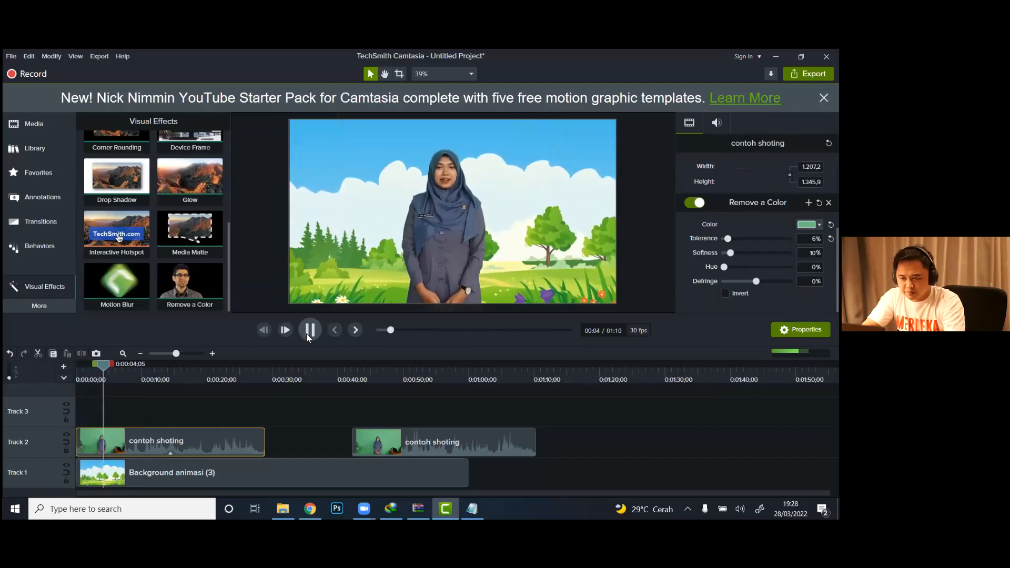
pyautogui.click(306, 333)
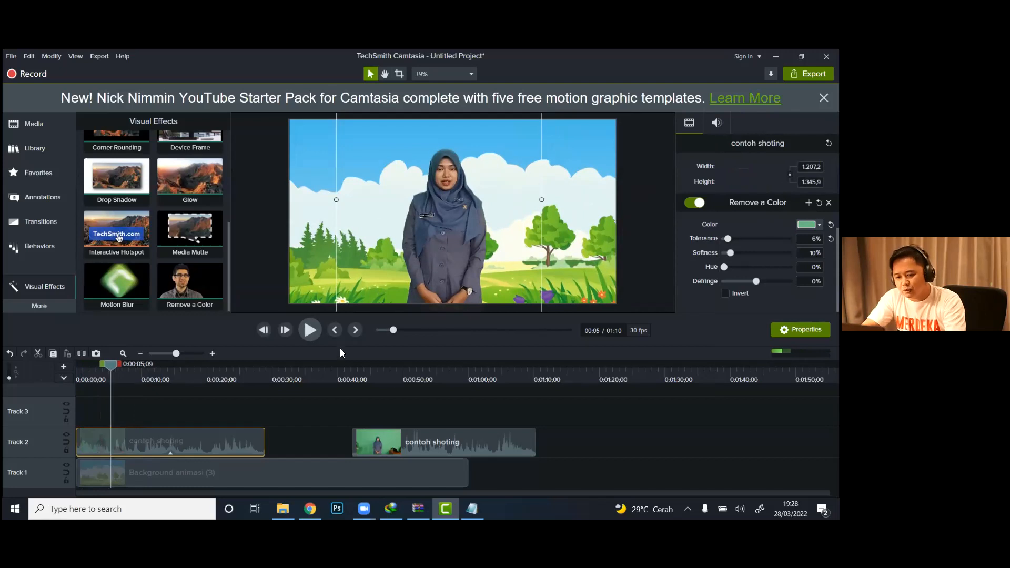
# Step: Switch to Notepad and add the fifth instruction to the note: "5. atur di properties sesuaikan tolerancenya"
pyautogui.hotkey('alt', 'Tab')
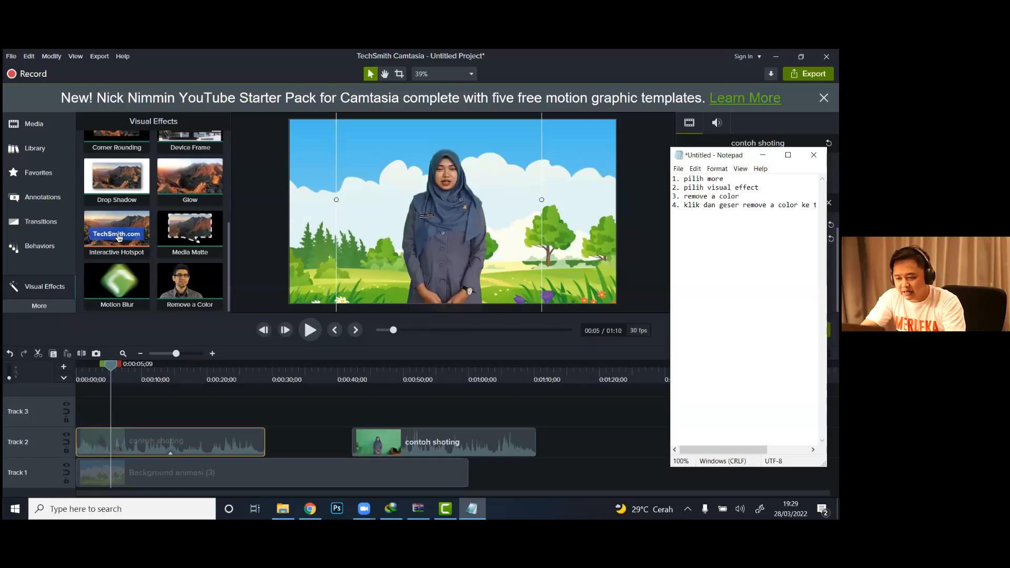
pyautogui.moveTo(724, 449); pyautogui.dragTo(766, 450)
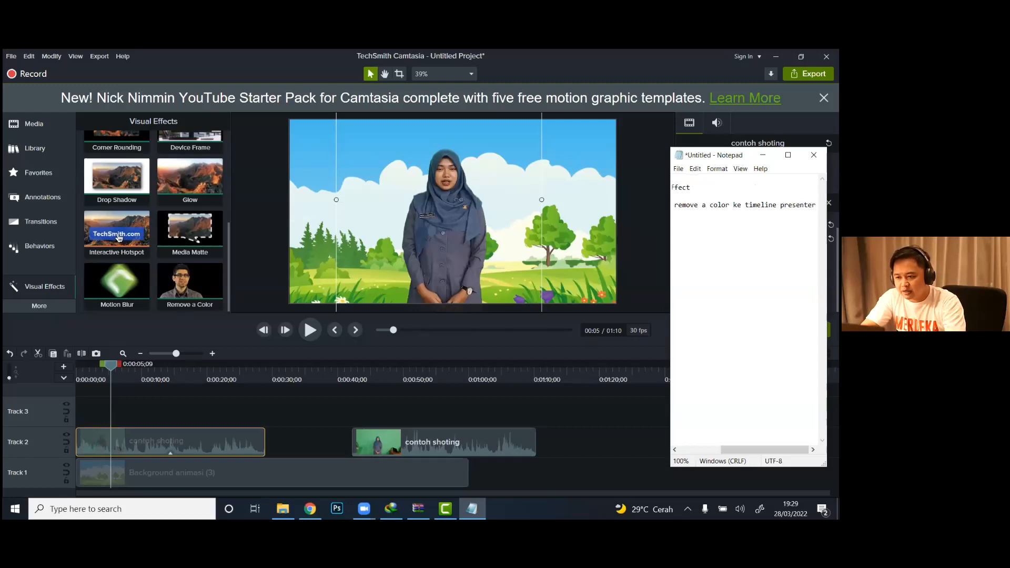
pyautogui.press('Return')
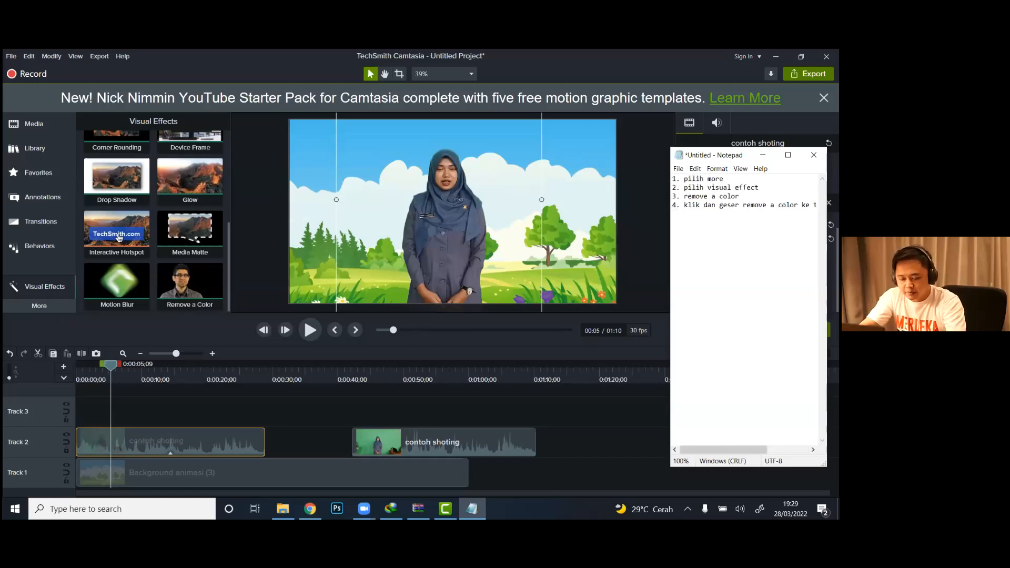
pyautogui.write('5. atu')
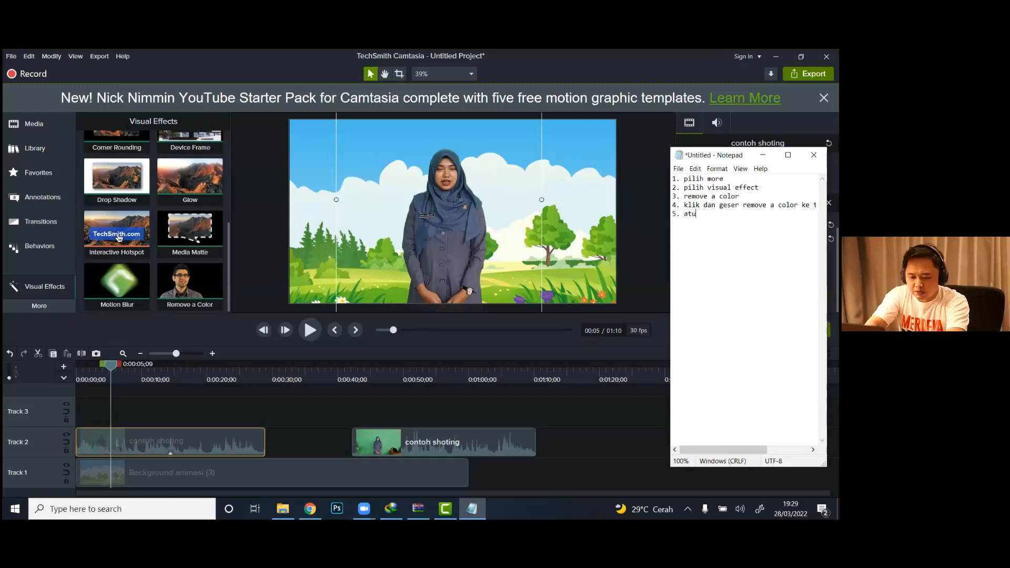
pyautogui.write('r di properti')
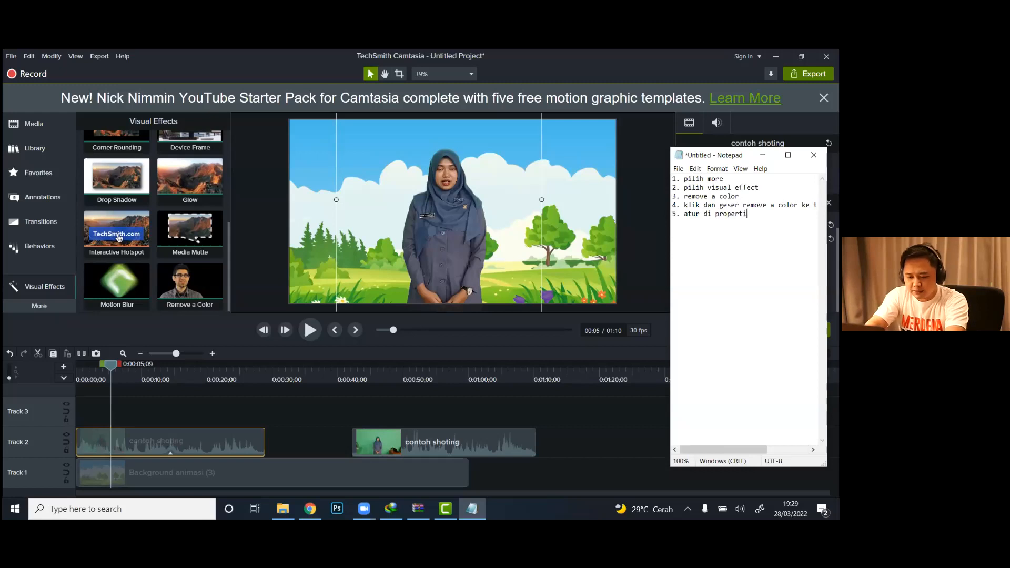
pyautogui.write('es sesuai')
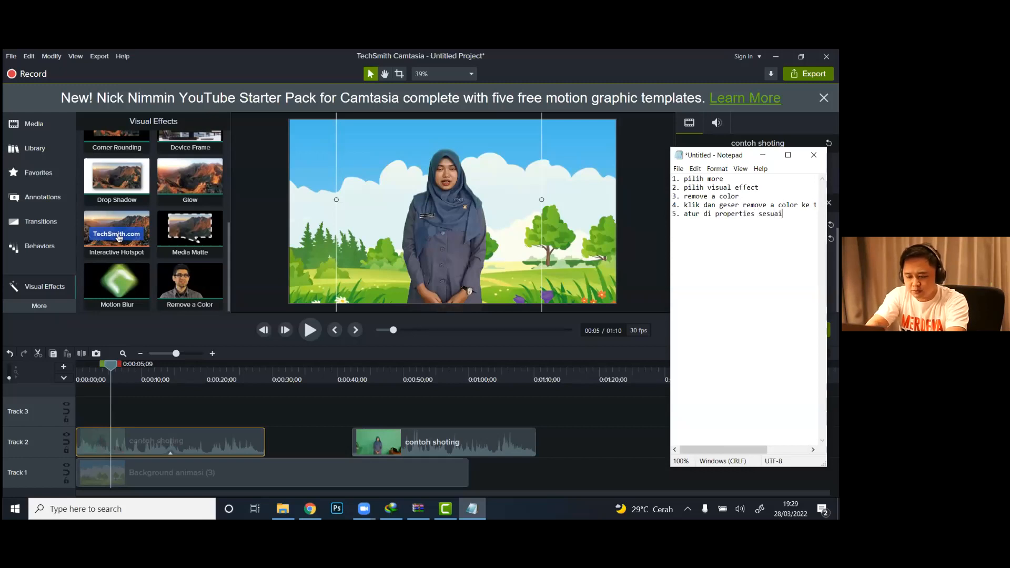
pyautogui.write('kan t')
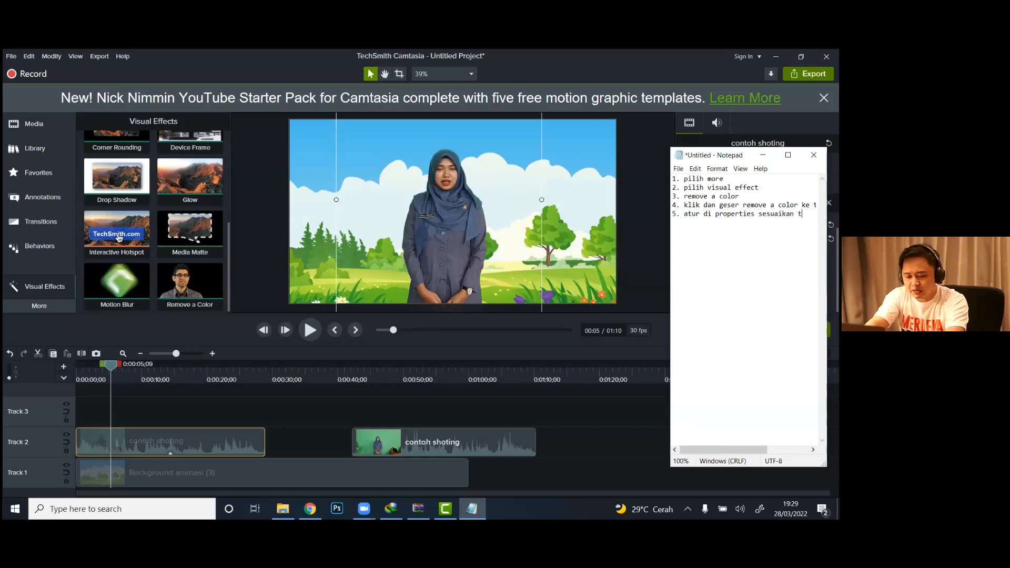
pyautogui.write('oler')
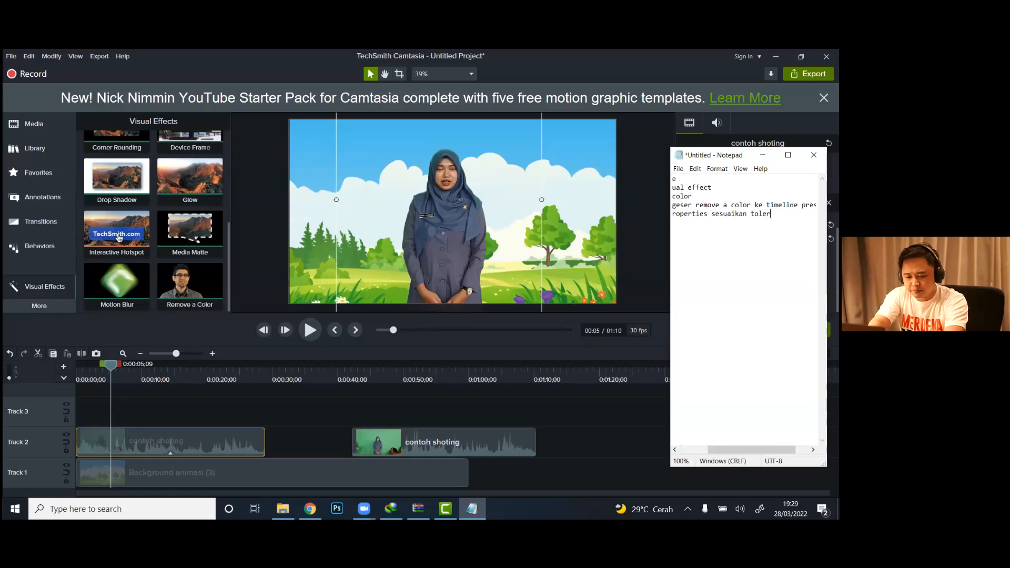
pyautogui.write('ancenya')
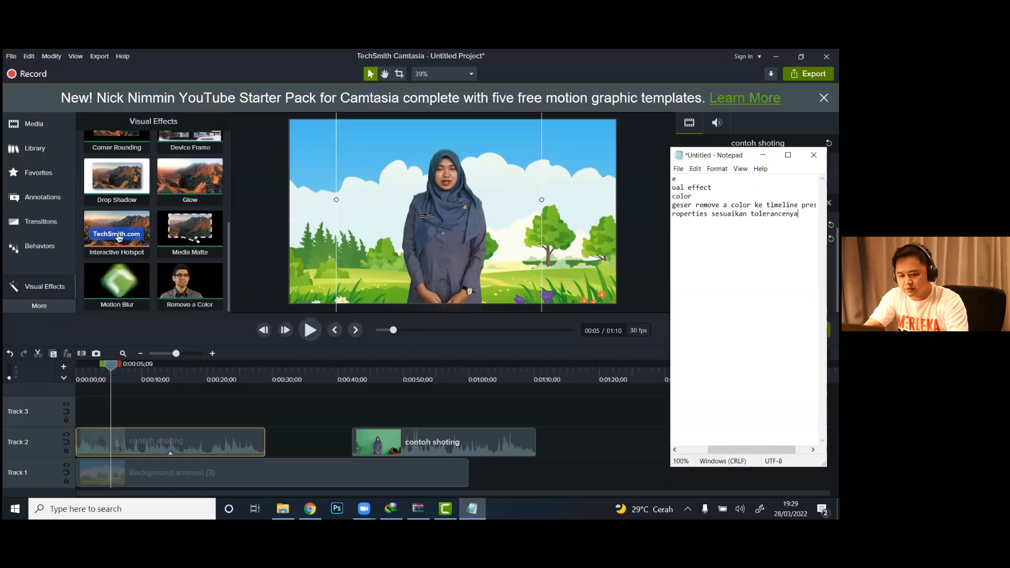
# Step: Select the whole text of the note, minimize Notepad and deselect the clip in Camtasia
pyautogui.hotkey('ctrl', 'a')
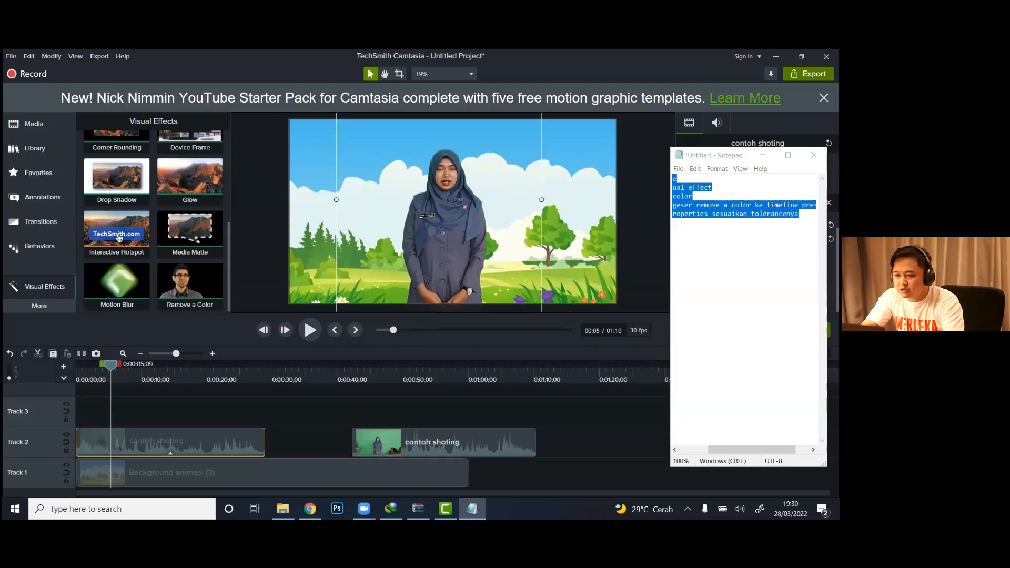
pyautogui.click(762, 155)
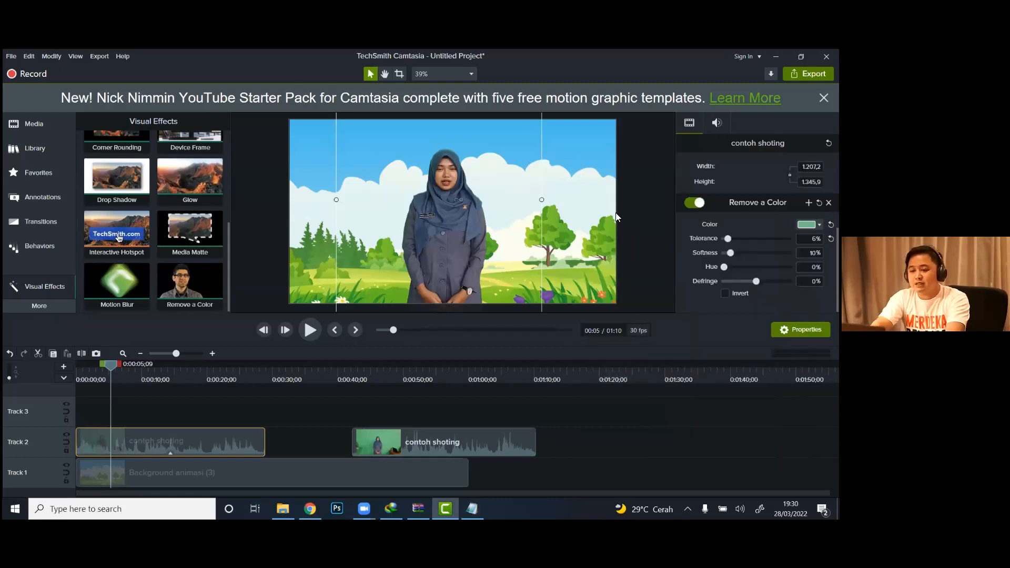
pyautogui.click(643, 204)
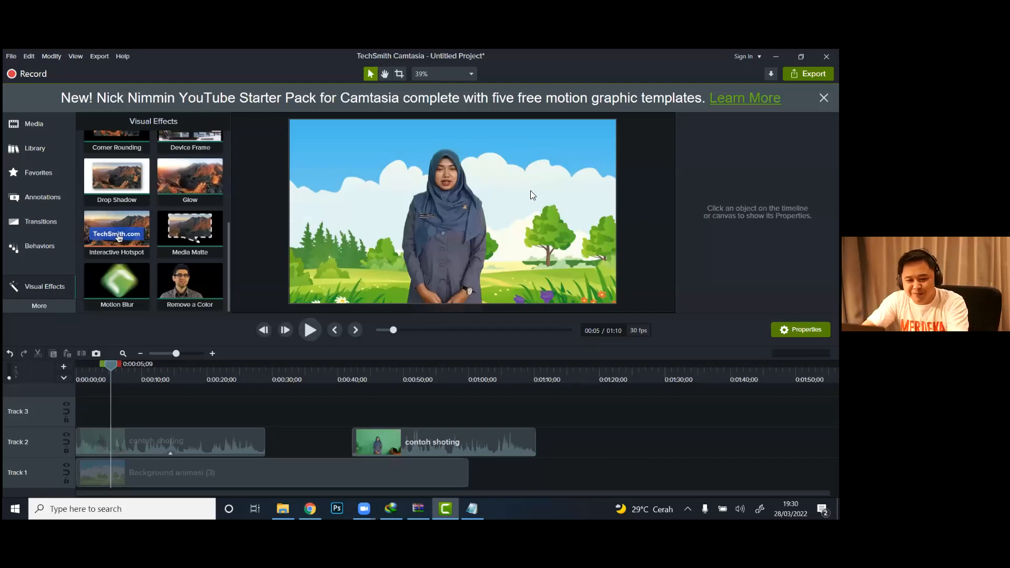
# Step: Refine the first contoh shoting clip's Remove a Color effect around the presenter's head, with 6% tolerance and 3% softness
pyautogui.moveTo(110, 364); pyautogui.dragTo(71, 369)
pyautogui.click(155, 435)
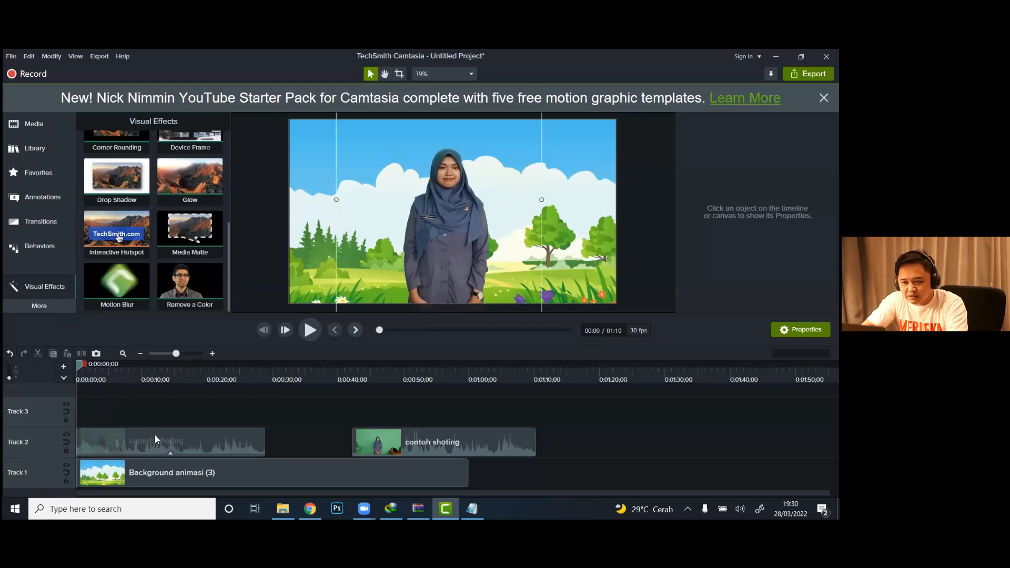
pyautogui.click(439, 76)
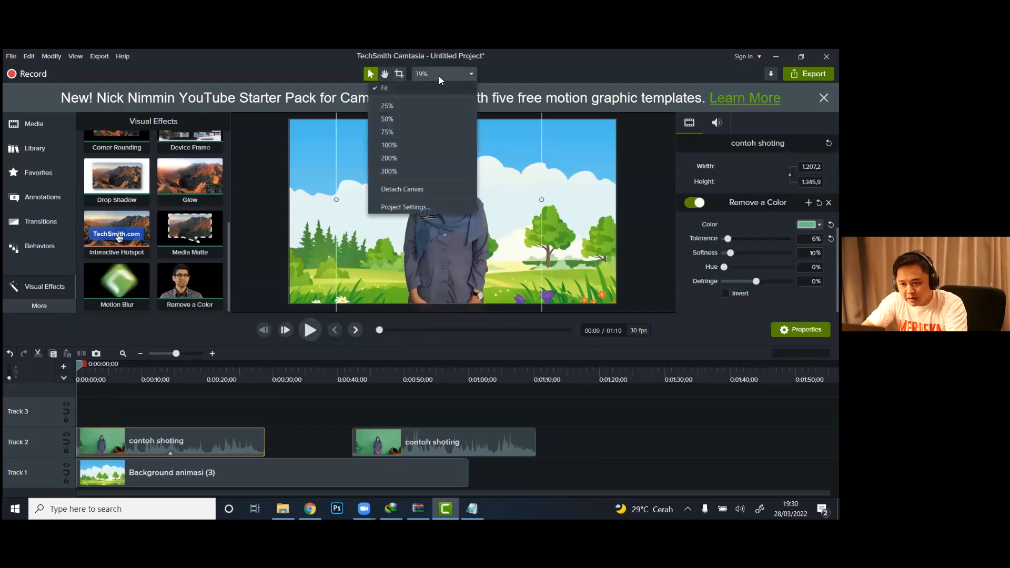
pyautogui.click(415, 133)
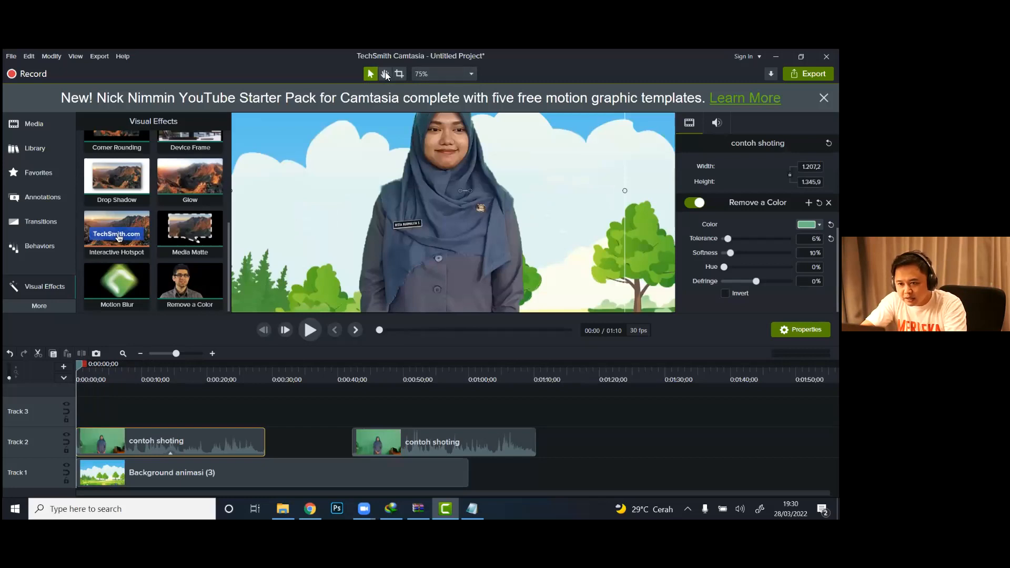
pyautogui.click(384, 74)
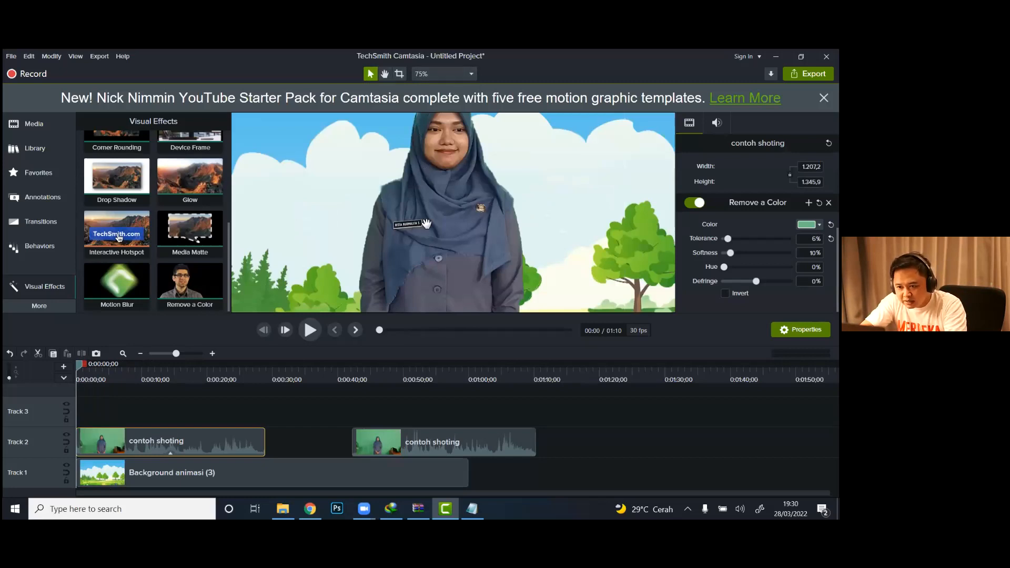
pyautogui.moveTo(426, 224); pyautogui.dragTo(432, 305)
pyautogui.click(421, 68)
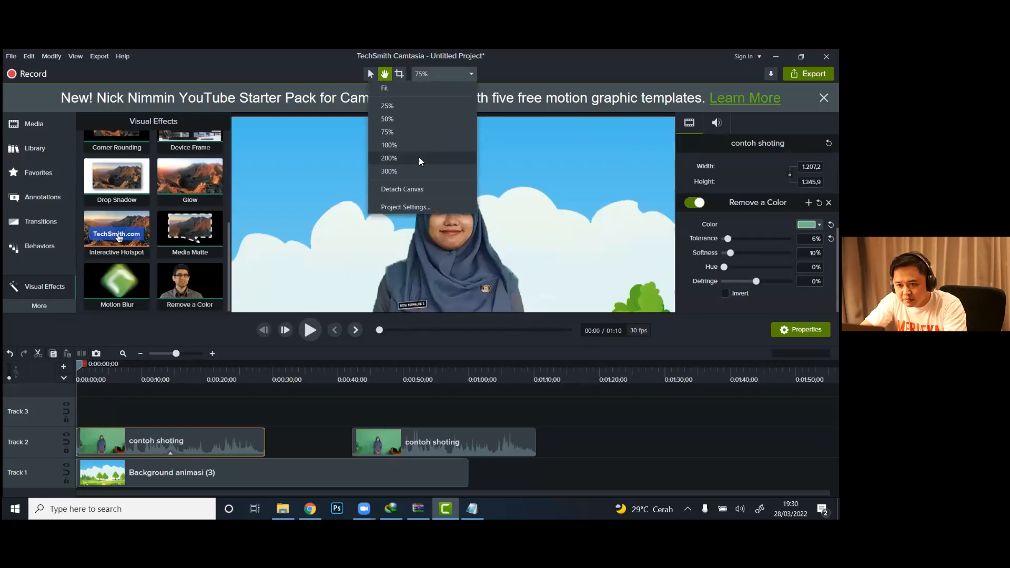
pyautogui.click(421, 143)
pyautogui.moveTo(460, 154); pyautogui.dragTo(454, 263)
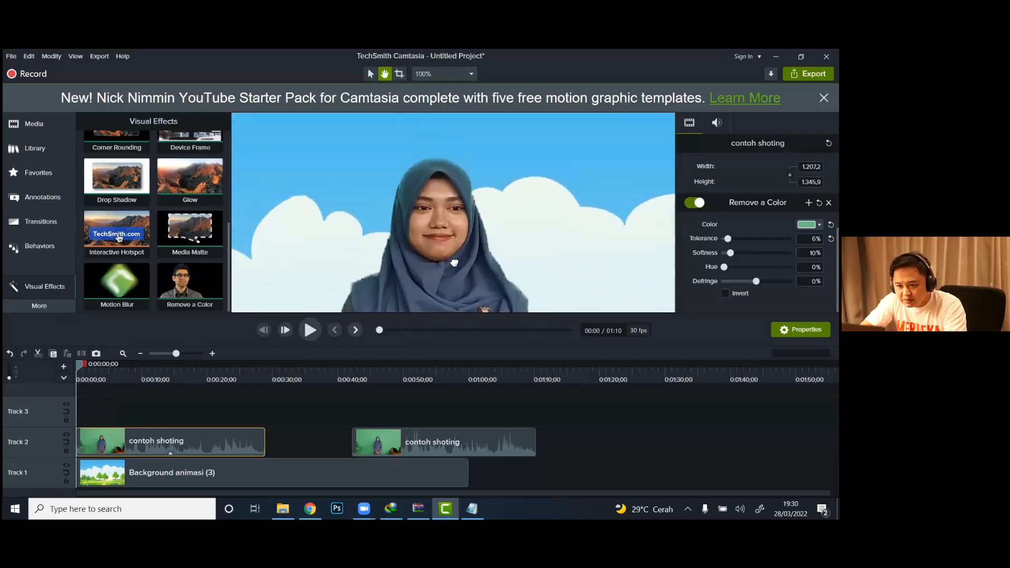
pyautogui.moveTo(728, 239); pyautogui.dragTo(726, 253)
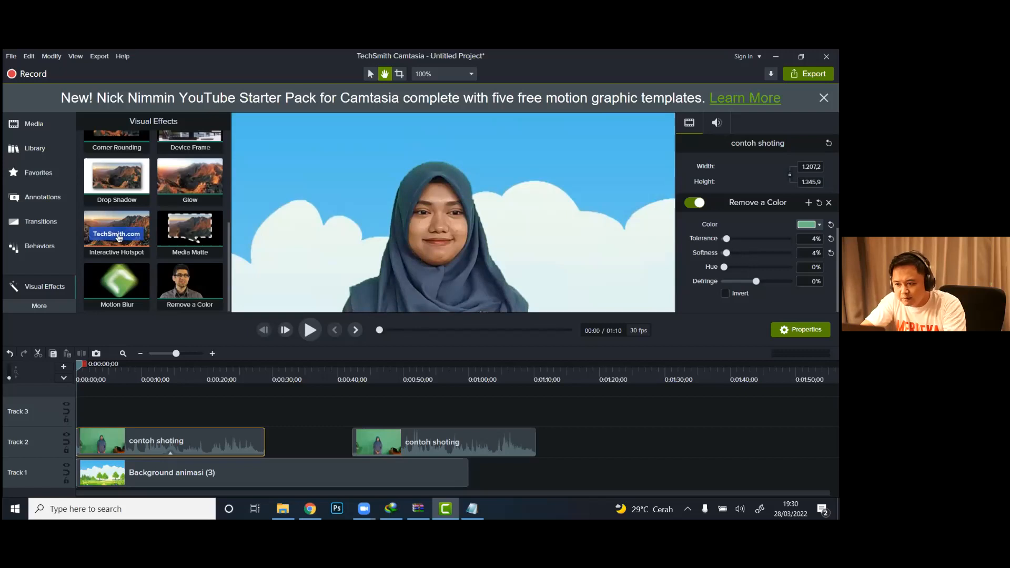
pyautogui.moveTo(726, 238); pyautogui.dragTo(725, 253)
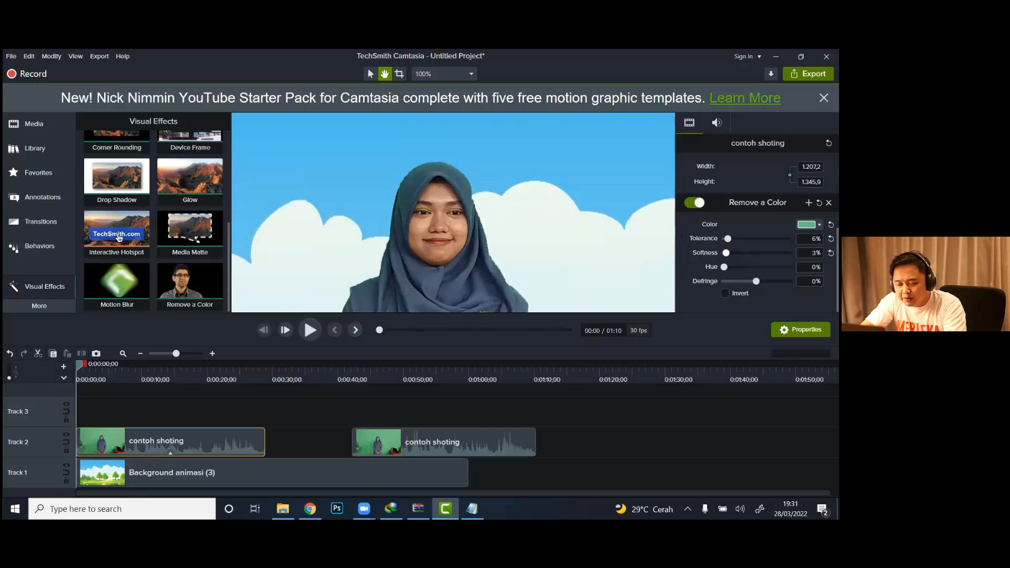
# Step: Fit the whole canvas in view and play the first ten seconds of the timeline to check the refined key
pyautogui.click(428, 70)
pyautogui.click(421, 90)
pyautogui.click(370, 74)
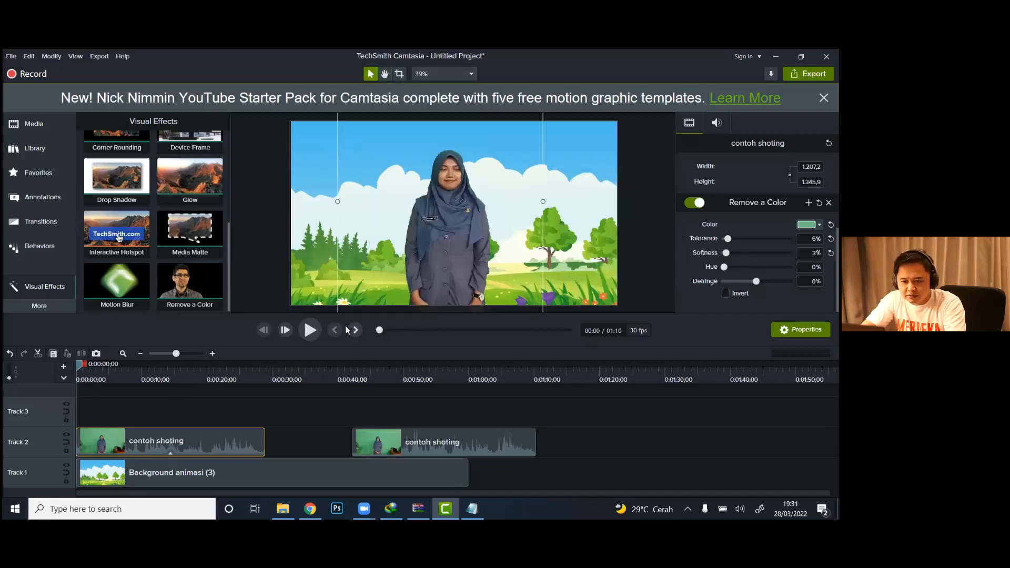
pyautogui.click(310, 330)
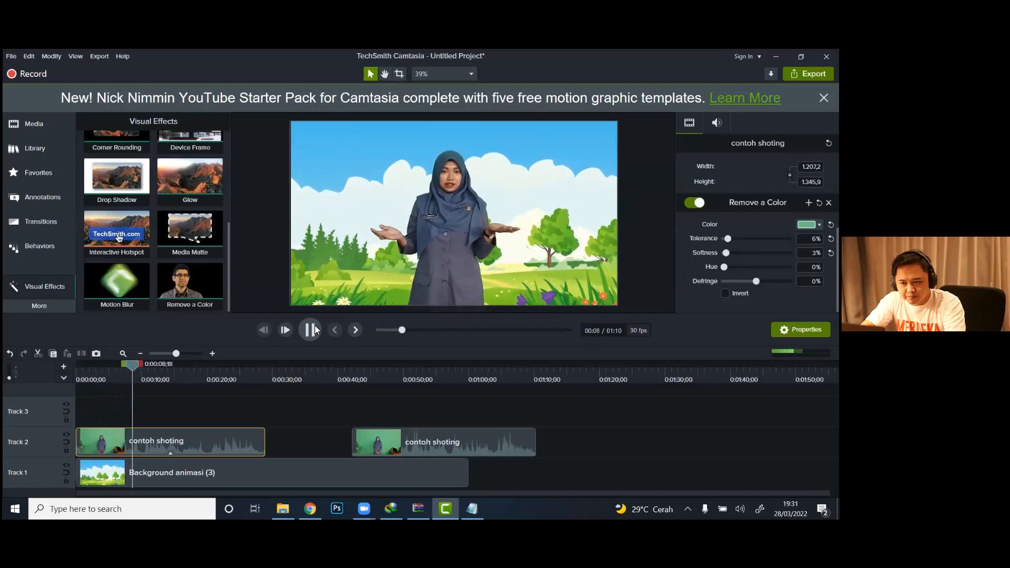
pyautogui.click(315, 329)
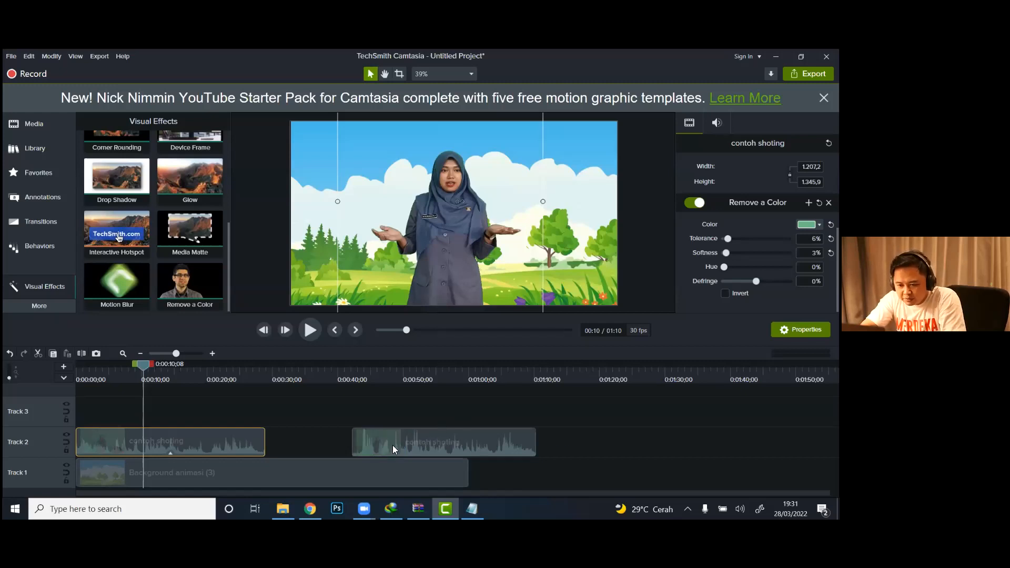
# Step: Split the second contoh shoting clip at 0:00:53;26 and shift its later part about 4 seconds later on Track 2
pyautogui.click(412, 369)
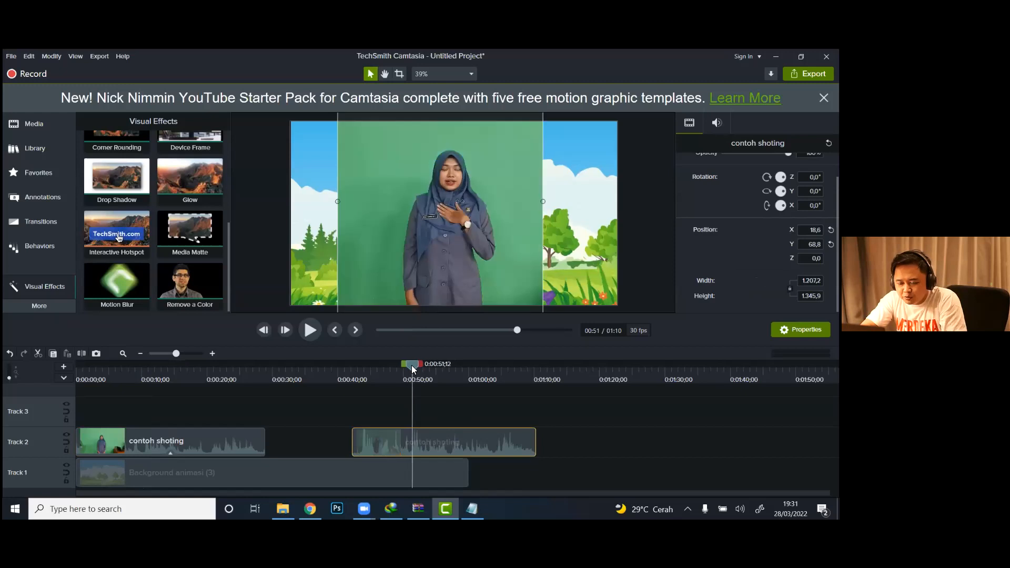
pyautogui.moveTo(413, 369); pyautogui.dragTo(428, 391)
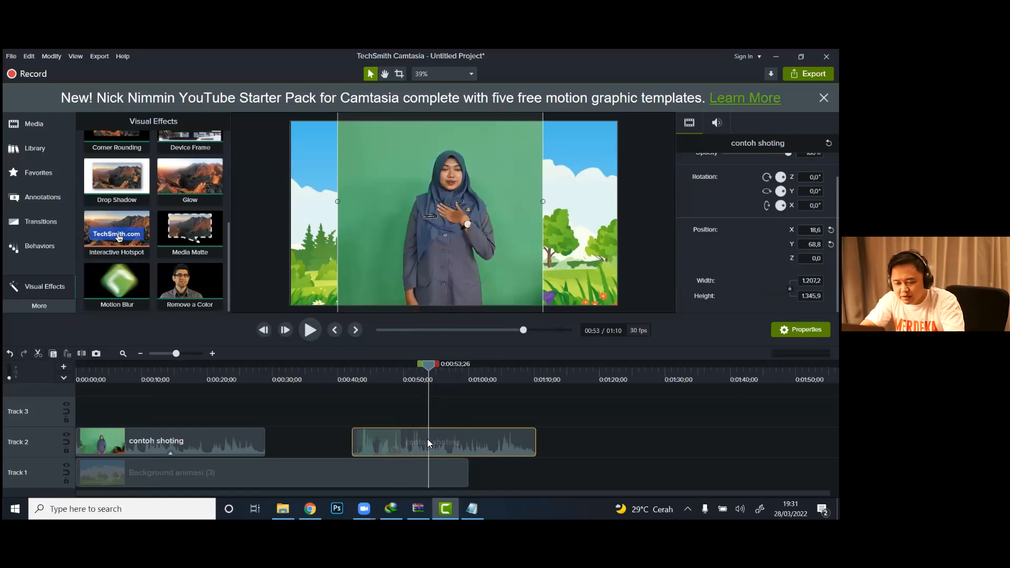
pyautogui.press('s')
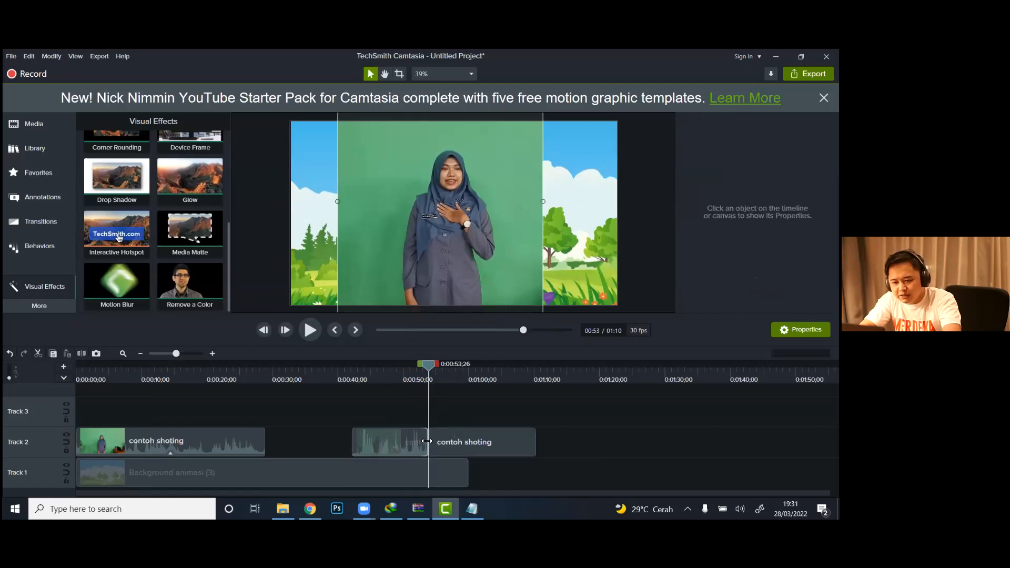
pyautogui.moveTo(486, 442); pyautogui.dragTo(514, 443)
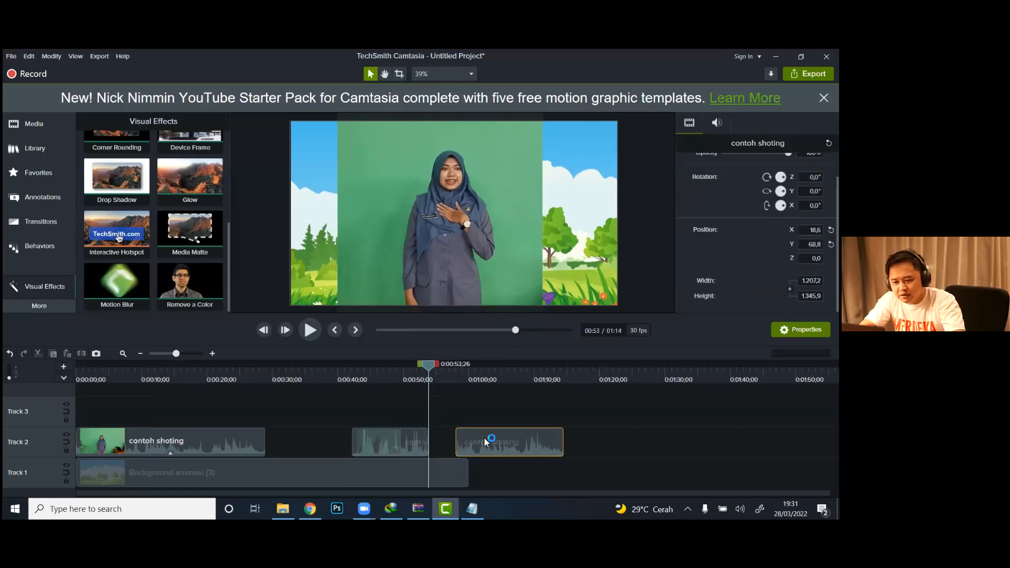
# Step: Split the shifted last contoh shoting piece at 0:01:04;26 and move its end portion about 3 seconds later
pyautogui.click(501, 372)
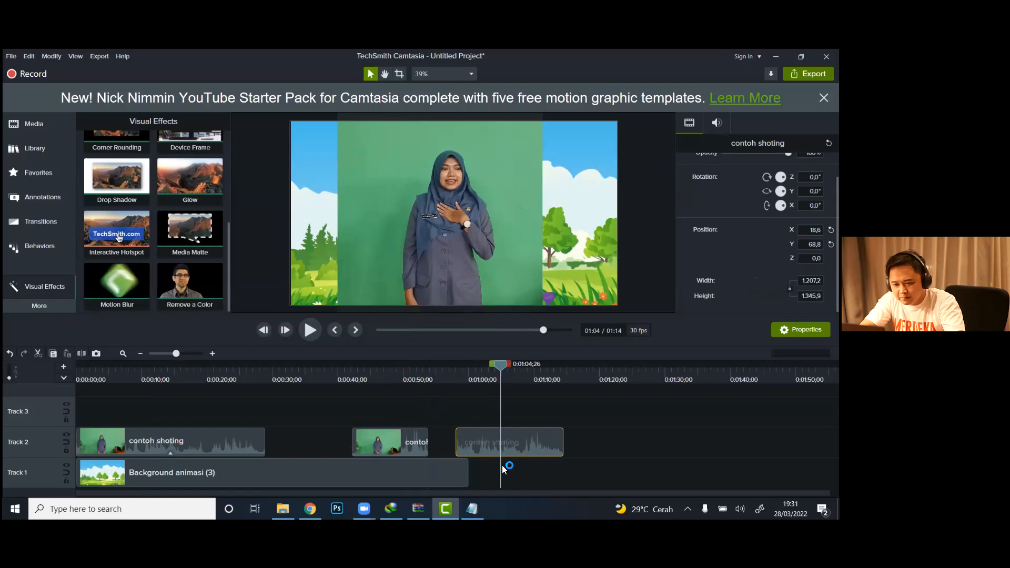
pyautogui.press('s')
pyautogui.click(514, 444)
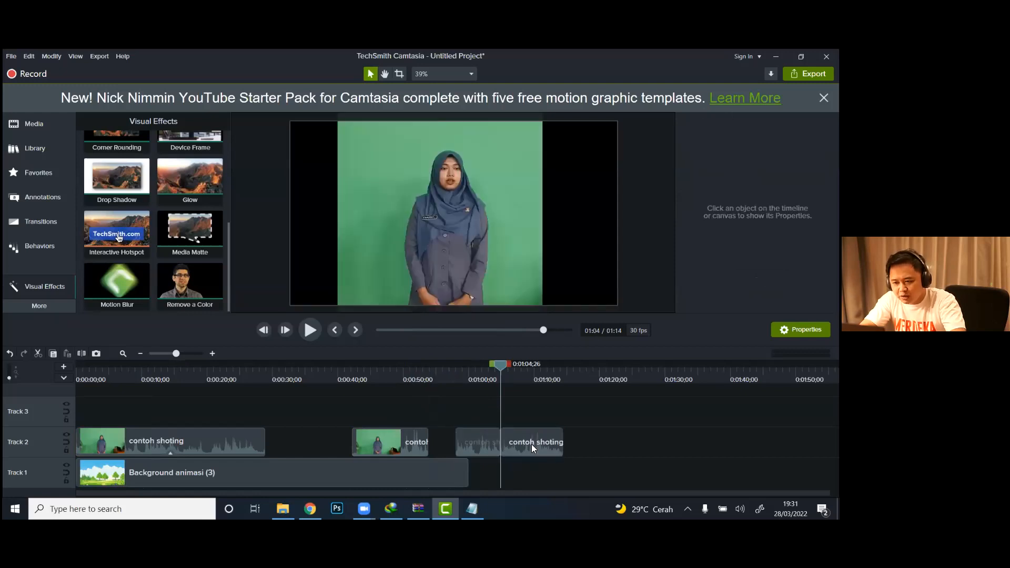
pyautogui.moveTo(540, 445); pyautogui.dragTo(539, 444)
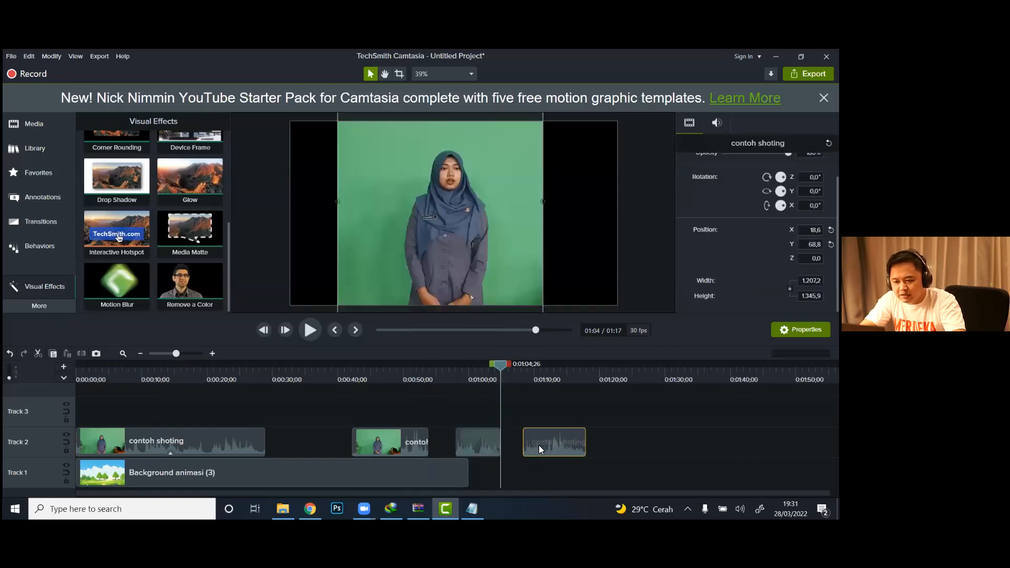
# Step: Undo the recent splits and moves made to the second contoh shoting clip
pyautogui.hotkey('ctrl', 'z')
pyautogui.hotkey('ctrl', 'z')
pyautogui.hotkey('ctrl', 'z')
pyautogui.hotkey('ctrl', 'z')
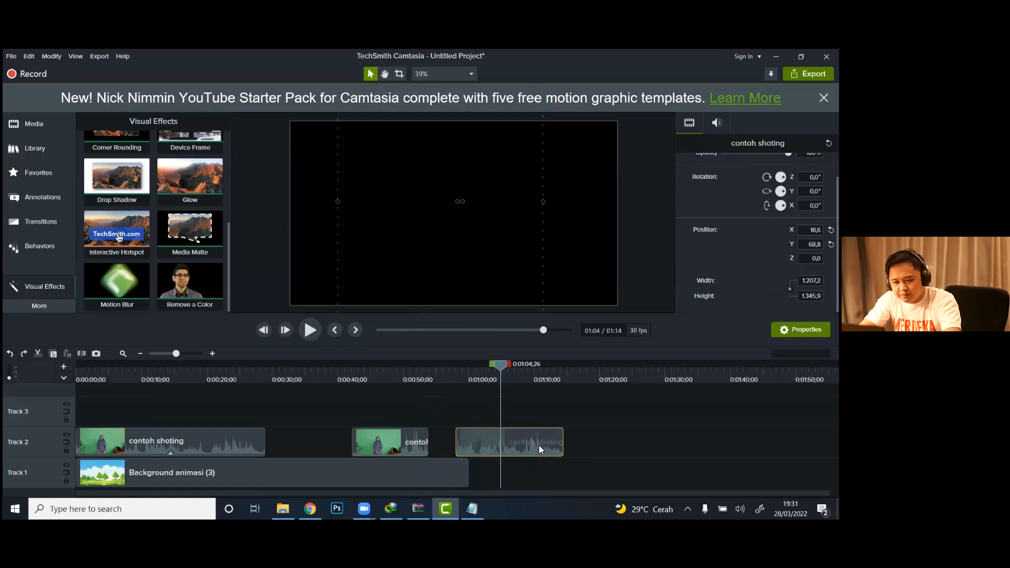
# Step: Play the first five seconds of the timeline to check the keyed presenter over the background
pyautogui.click(185, 377)
pyautogui.moveTo(186, 363); pyautogui.dragTo(76, 370)
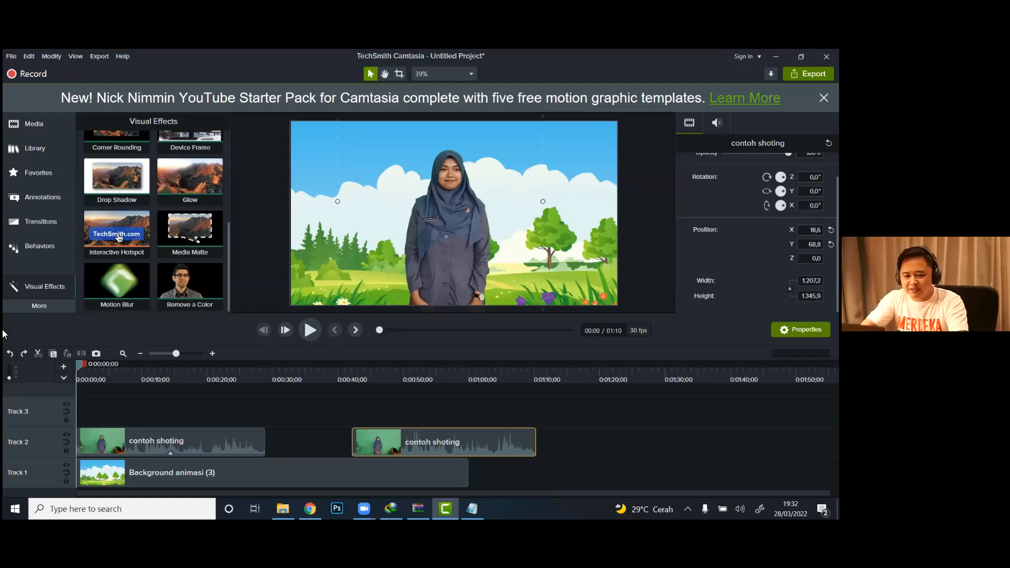
pyautogui.click(308, 330)
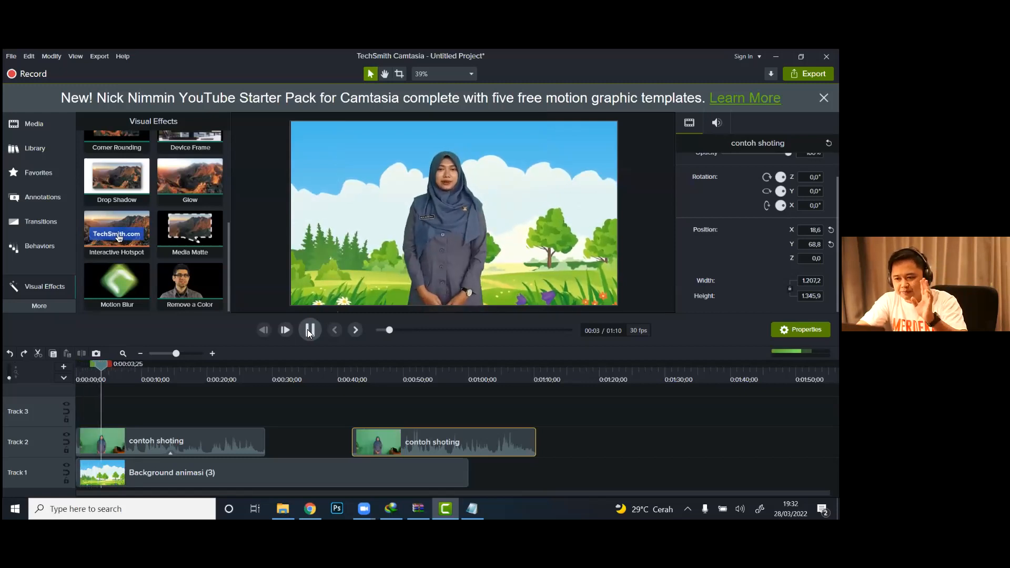
pyautogui.click(309, 331)
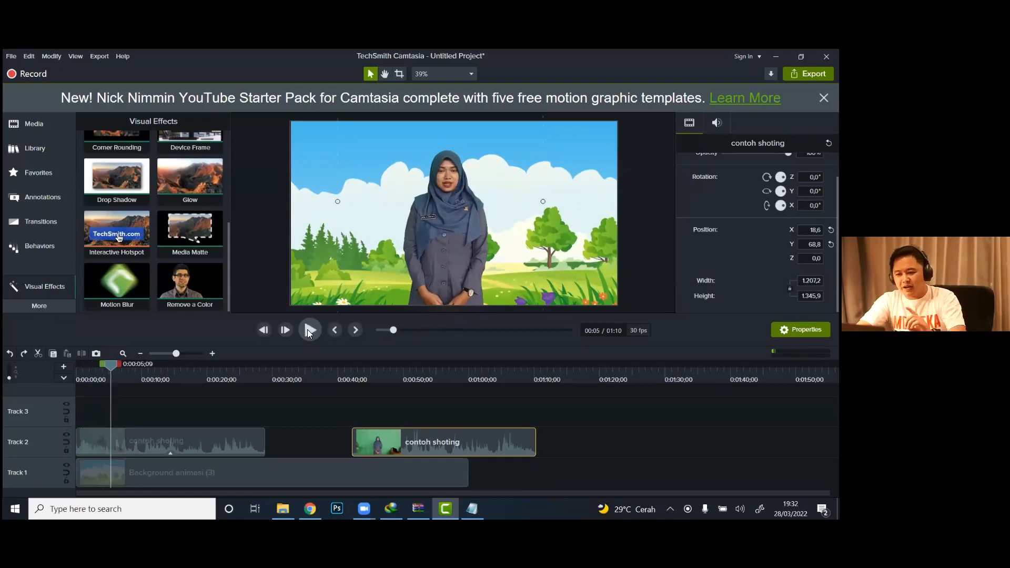
# Step: Move both contoh shoting clips from Track 2 up to Track 3, keeping their positions in time
pyautogui.moveTo(196, 435); pyautogui.dragTo(195, 402)
pyautogui.click(401, 438)
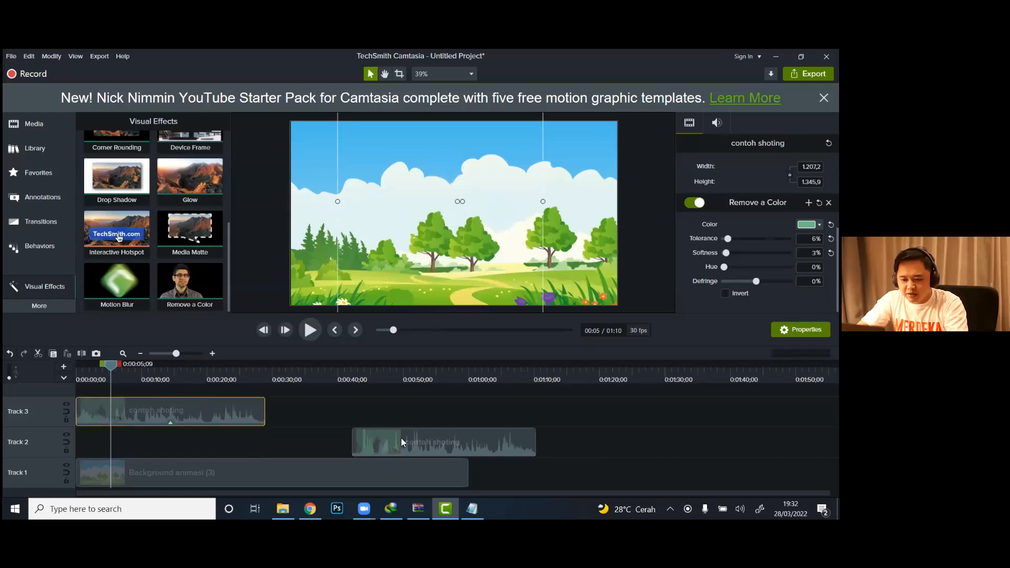
pyautogui.moveTo(402, 408); pyautogui.dragTo(401, 406)
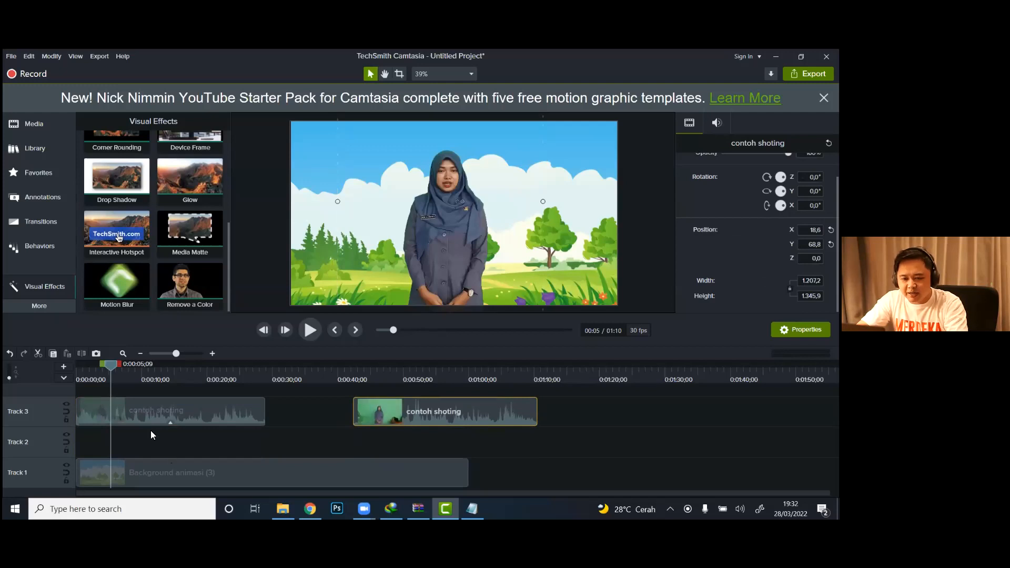
# Step: Import Background animasi (1) from the Aset Pelatihan Video folder and place it at the start of Track 2
pyautogui.click(31, 131)
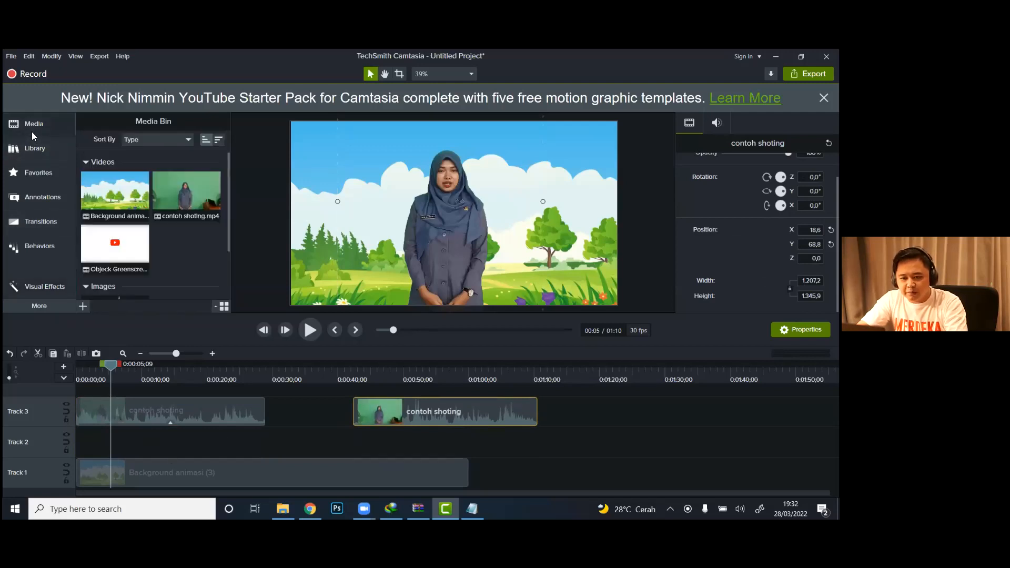
pyautogui.rightClick(192, 262)
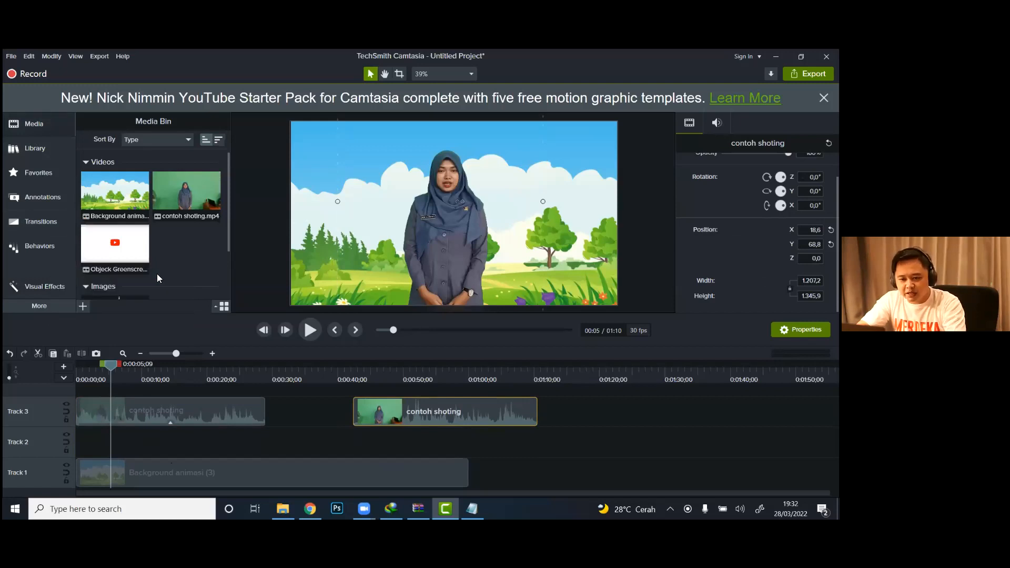
pyautogui.doubleClick(157, 273)
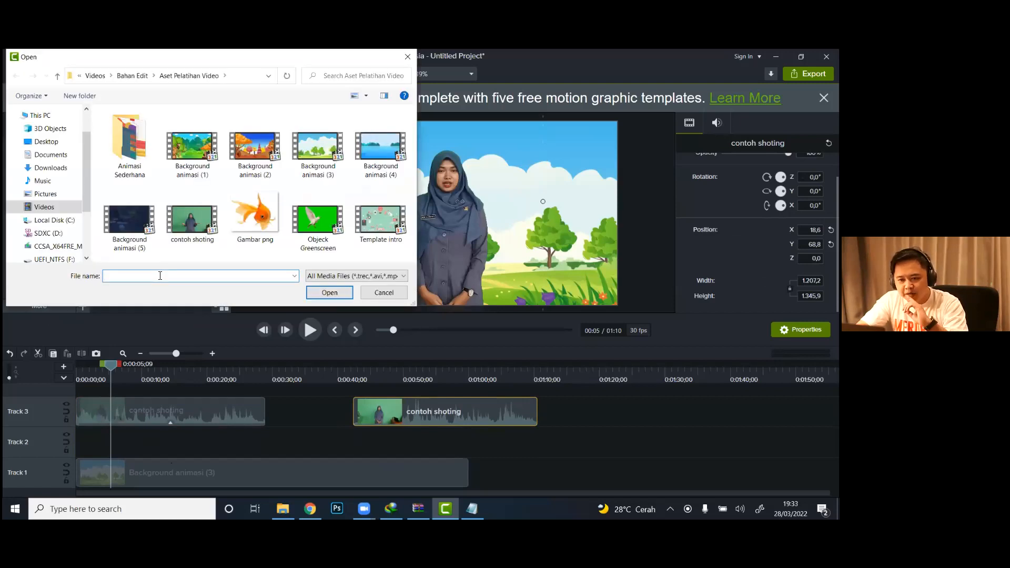
pyautogui.doubleClick(199, 149)
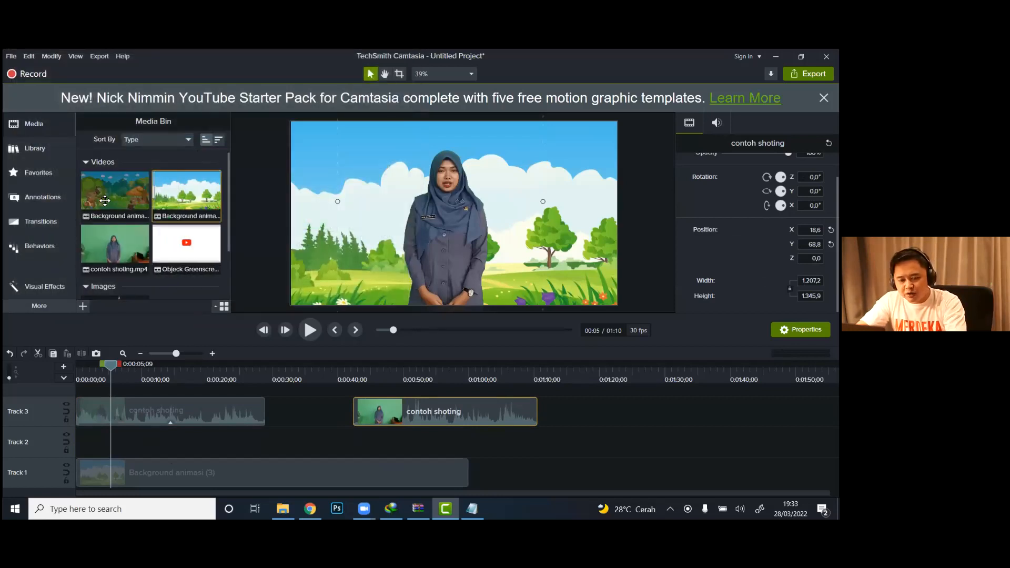
pyautogui.click(106, 201)
pyautogui.moveTo(107, 194); pyautogui.dragTo(76, 439)
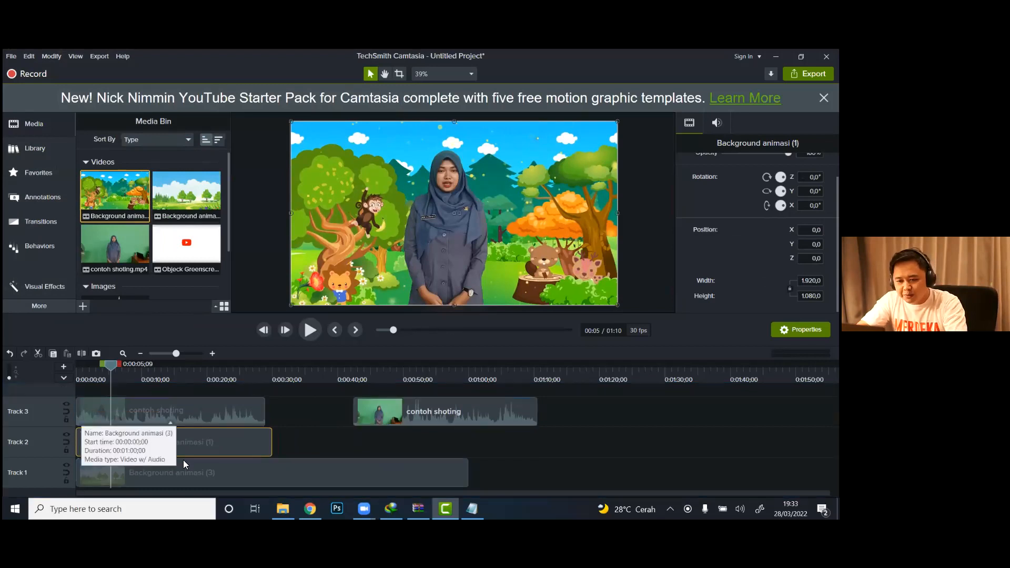
# Step: Play about the first 13 seconds of the timeline to check the presenter over Background animasi (1)
pyautogui.click(80, 377)
pyautogui.click(315, 330)
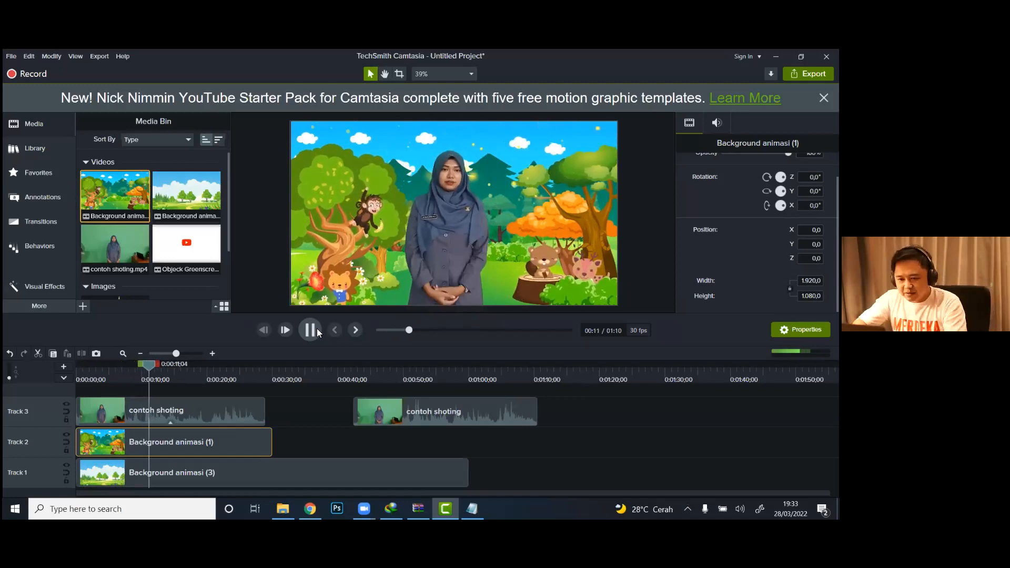
pyautogui.click(311, 330)
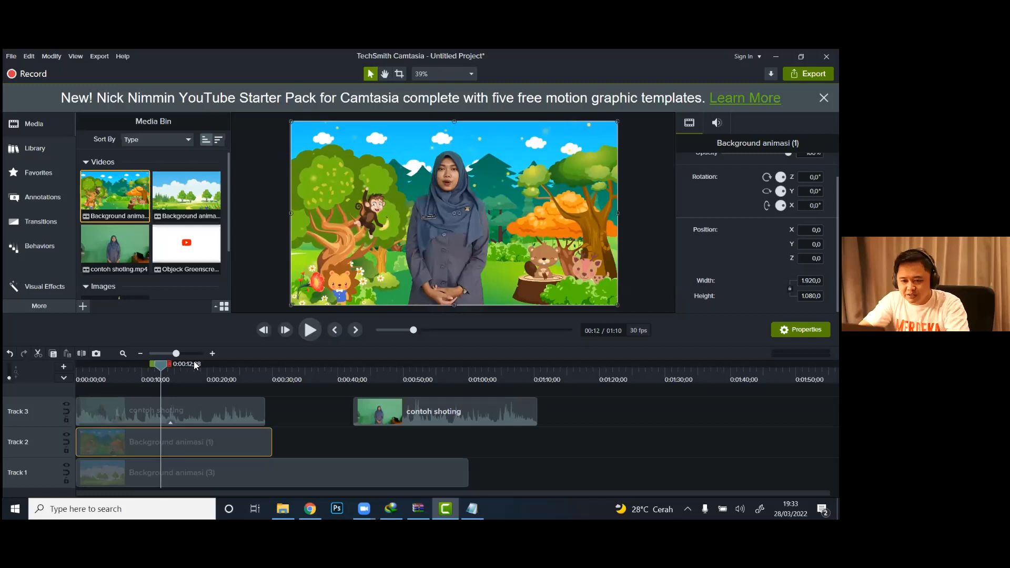
# Step: Apply the Remove a Color effect to the second contoh shoting clip on Track 3, with the playhead at 0:00:48;16
pyautogui.click(174, 410)
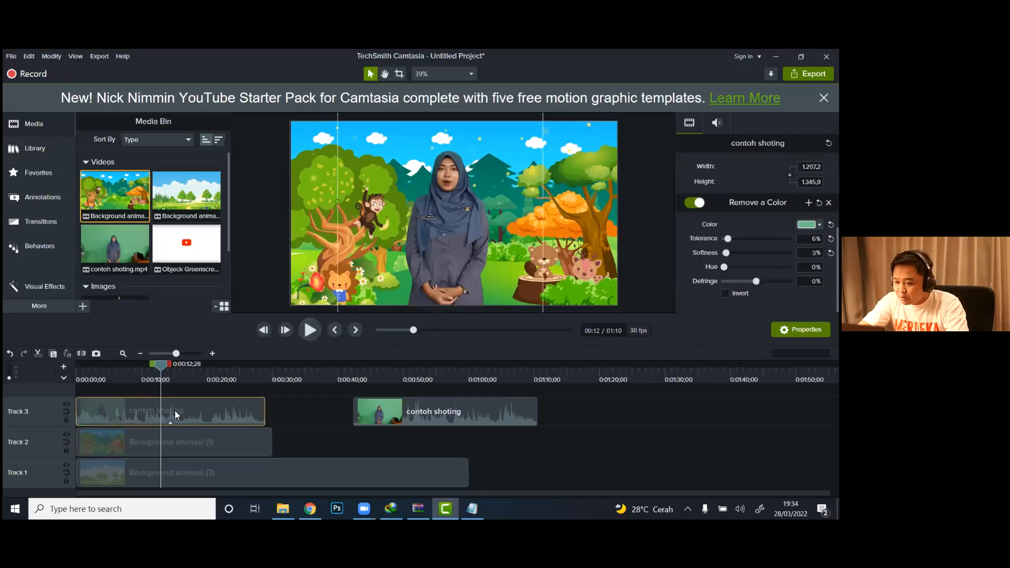
pyautogui.click(405, 409)
pyautogui.click(392, 375)
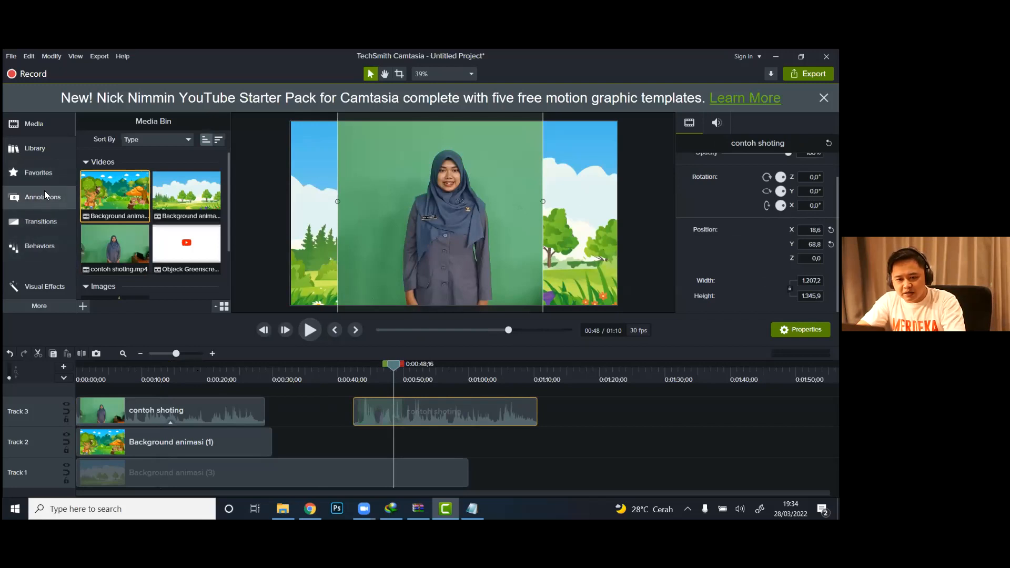
pyautogui.click(41, 286)
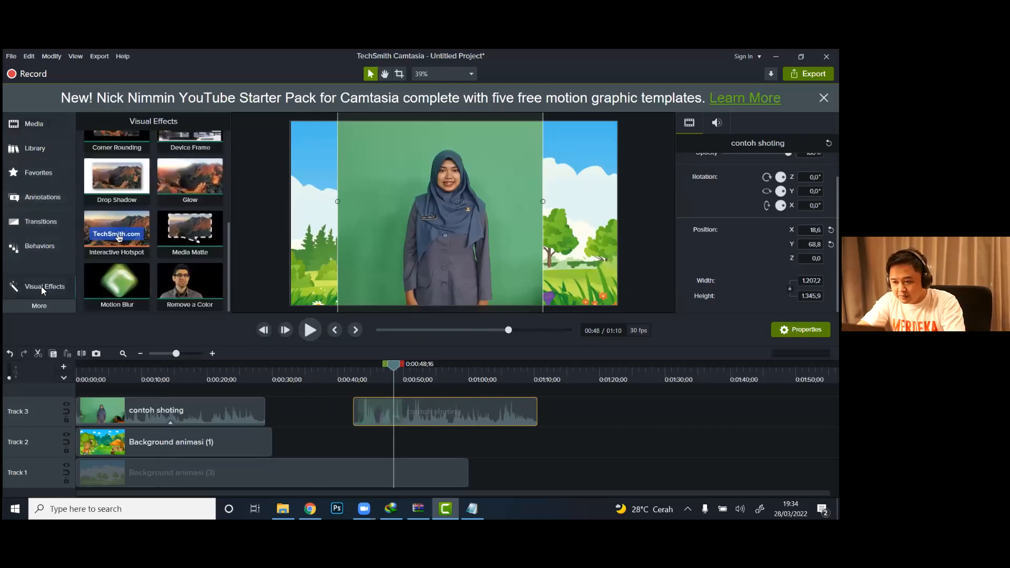
pyautogui.moveTo(226, 267); pyautogui.dragTo(419, 410)
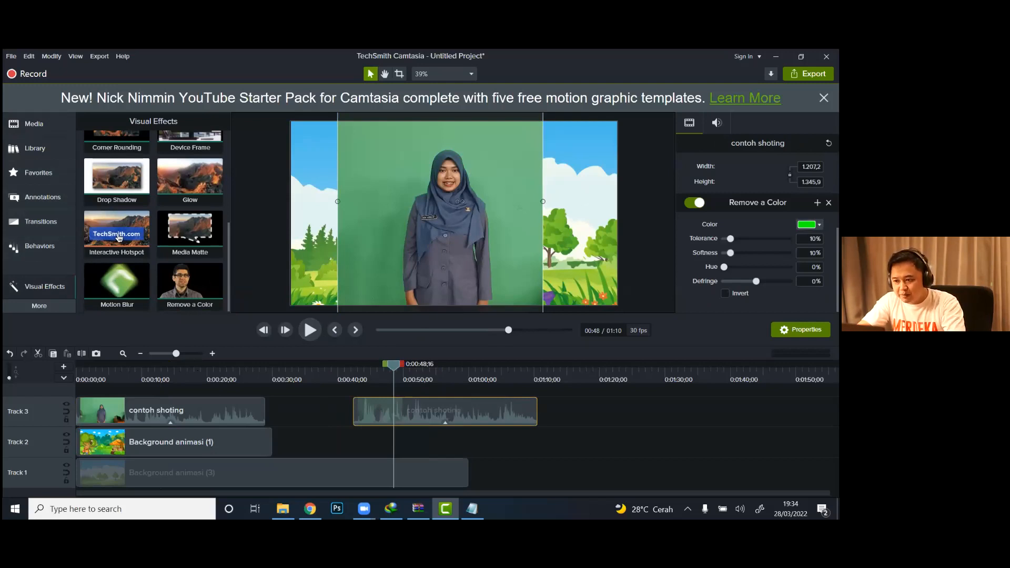
# Step: Sample the green backdrop #70BD87 as the second clip's color to remove and set the tolerance to 5%
pyautogui.click(810, 224)
pyautogui.click(819, 224)
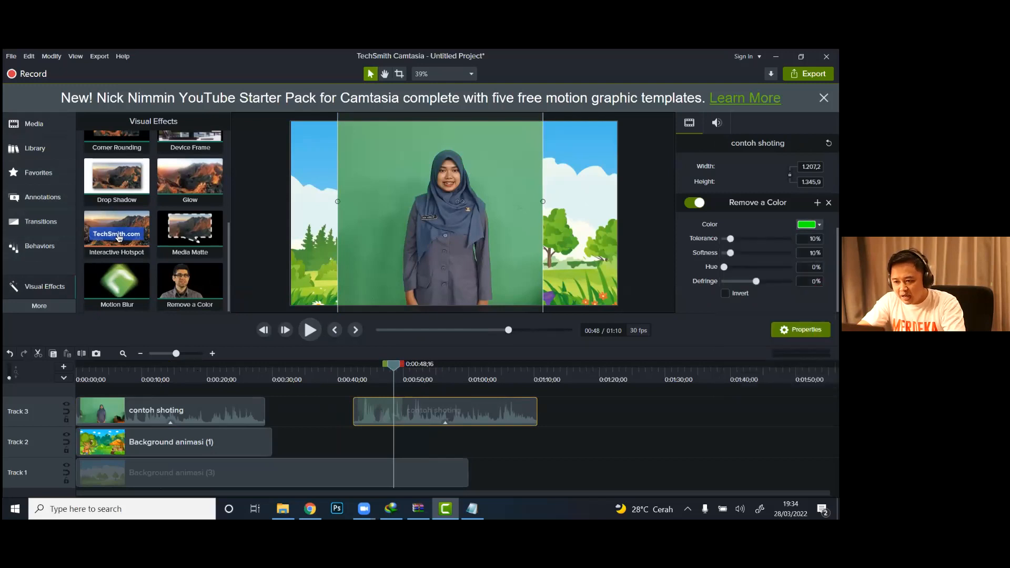
pyautogui.click(819, 225)
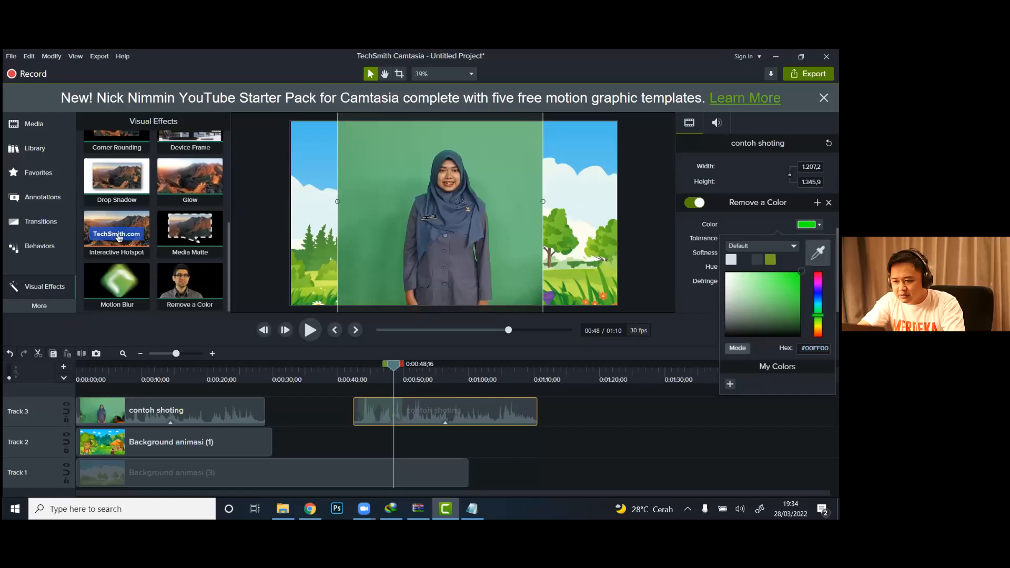
pyautogui.click(818, 252)
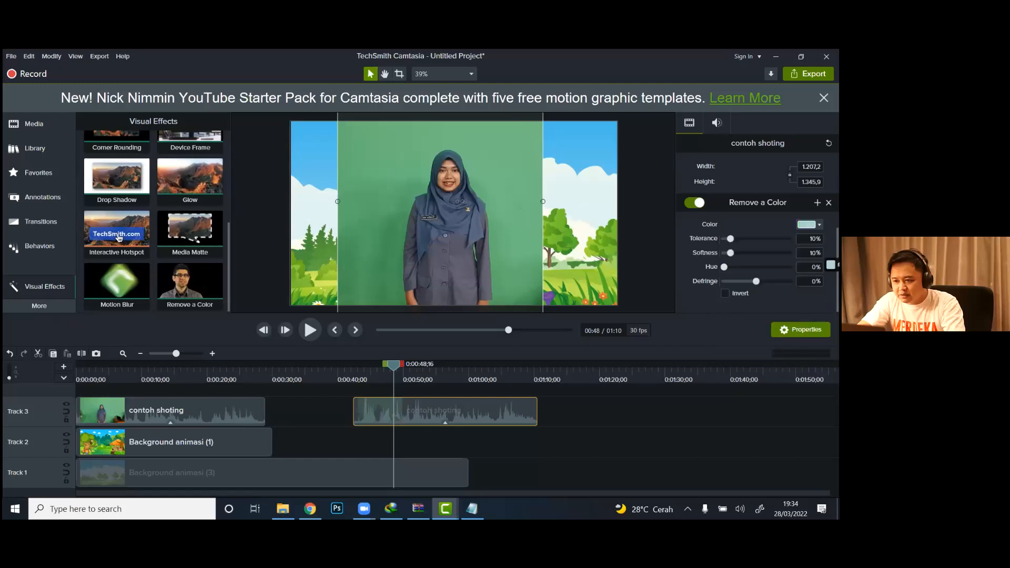
pyautogui.click(512, 169)
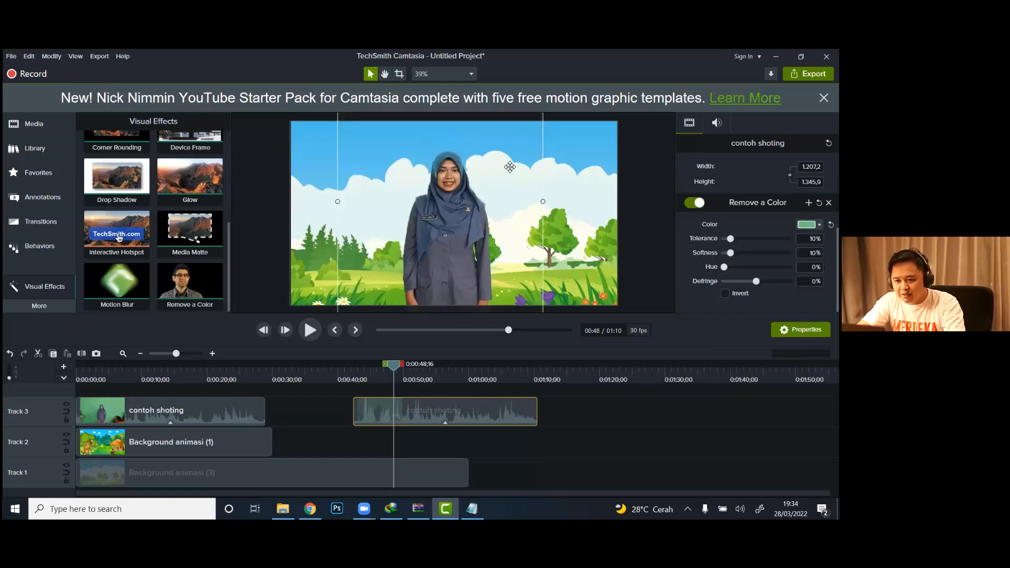
pyautogui.moveTo(730, 239); pyautogui.dragTo(727, 238)
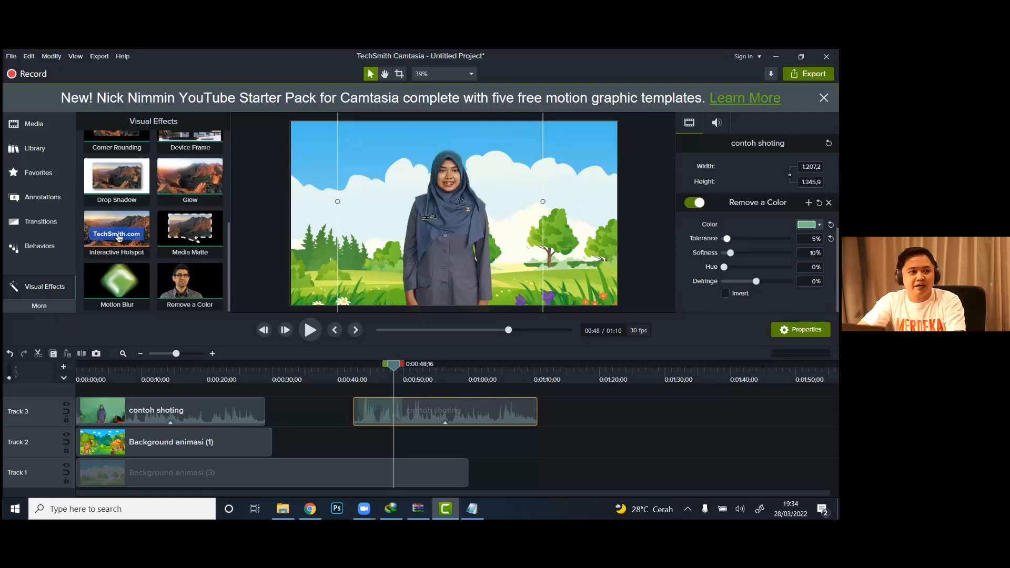
pyautogui.click(662, 262)
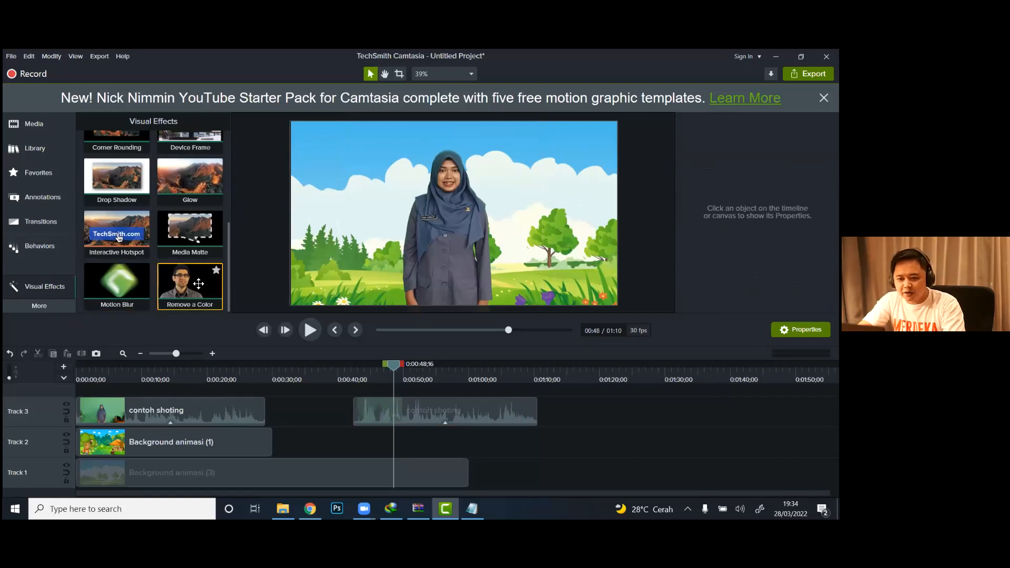
pyautogui.click(408, 411)
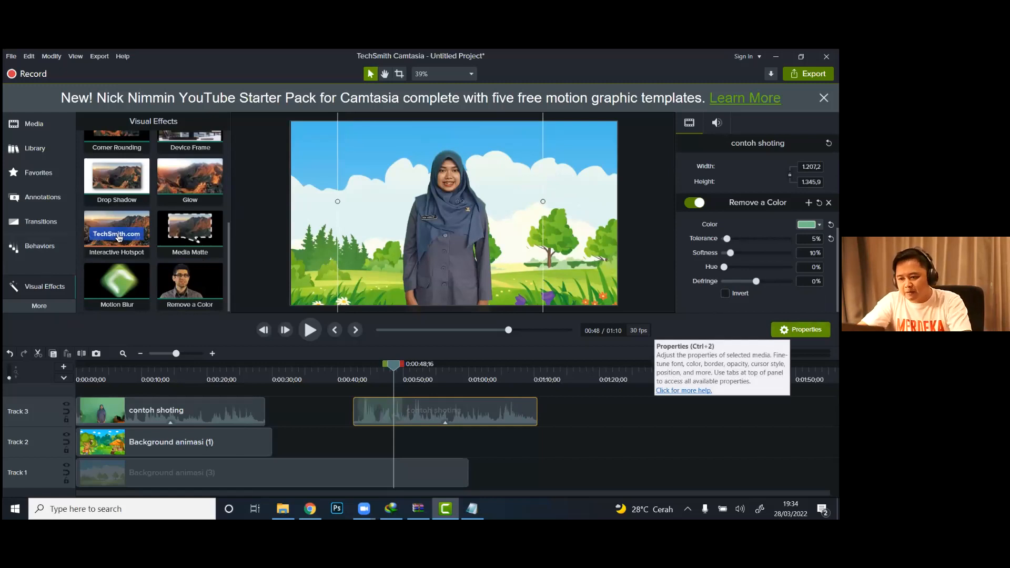
pyautogui.moveTo(472, 508)
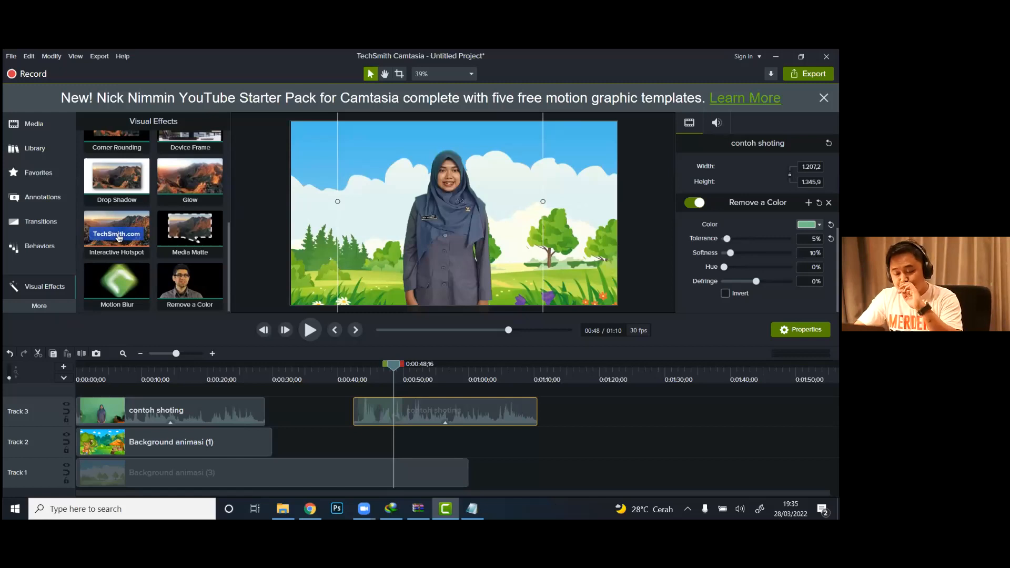
# Step: Import Background animasi (4) from the Aset Pelatihan Video folder into the media bin
pyautogui.click(25, 128)
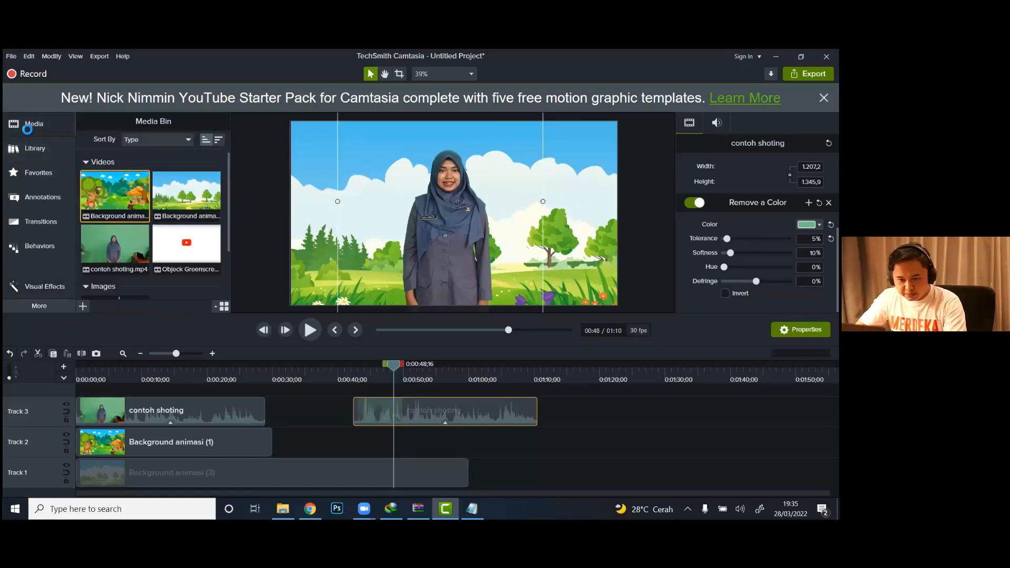
pyautogui.rightClick(195, 291)
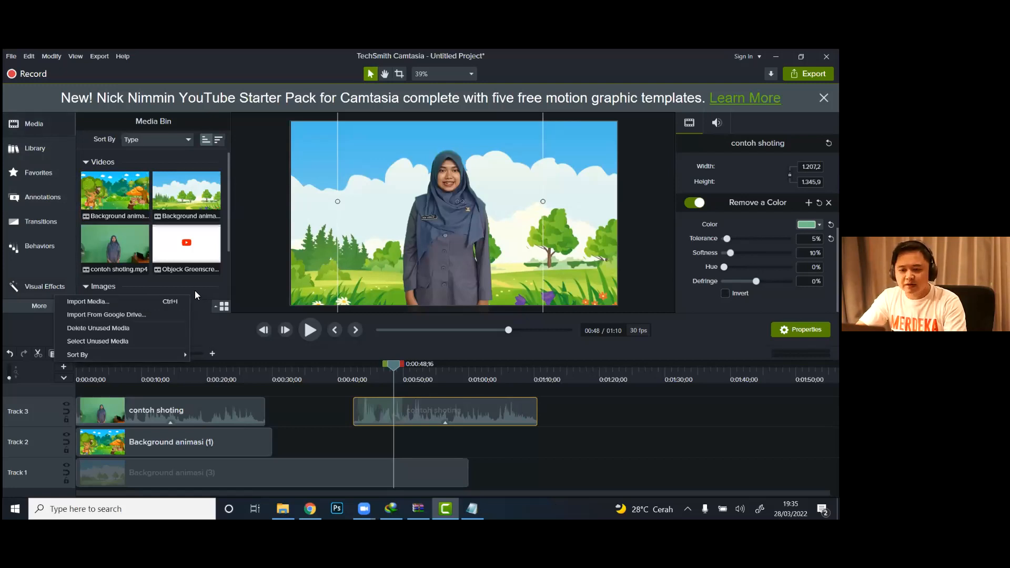
pyautogui.click(145, 303)
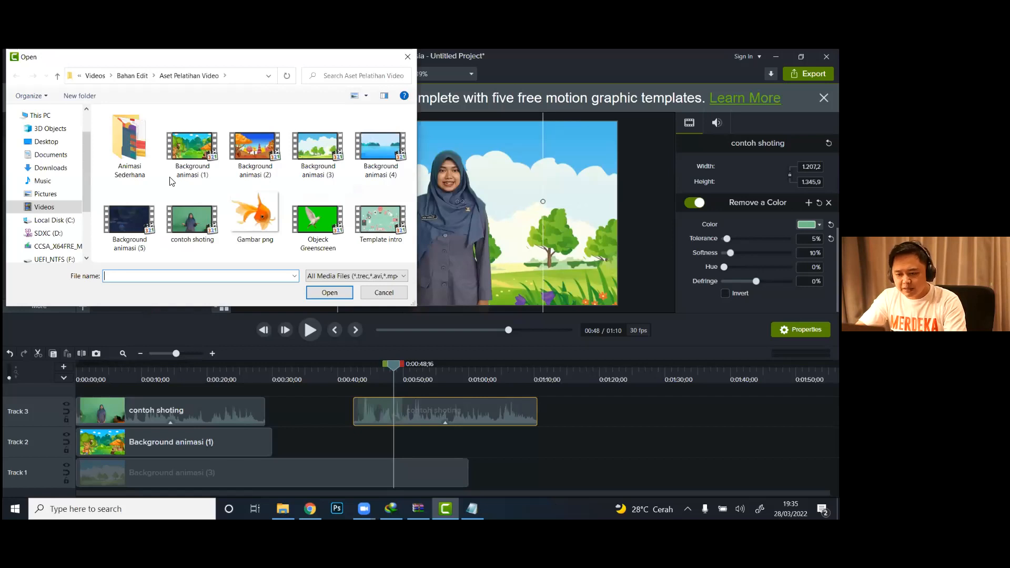
pyautogui.doubleClick(378, 151)
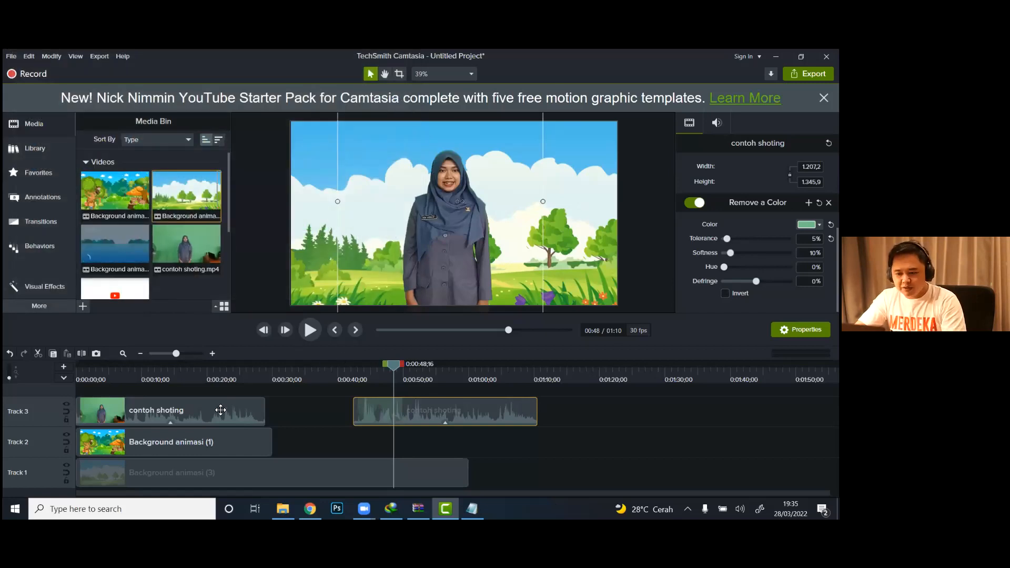
# Step: Move the first contoh shoting clip up to Track 4 and place Background animasi (4) at the start of Track 3
pyautogui.moveTo(186, 413); pyautogui.dragTo(183, 391)
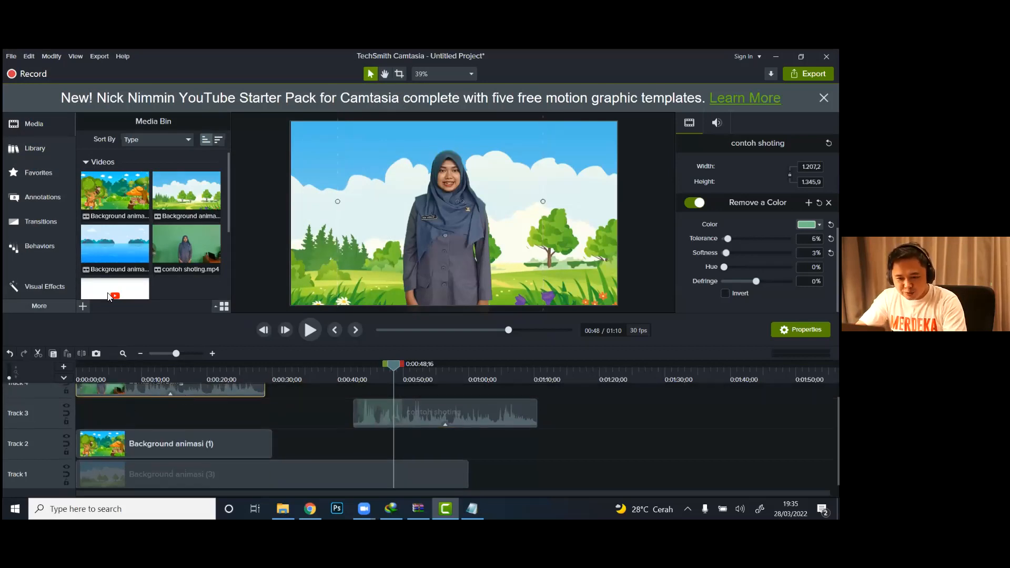
pyautogui.moveTo(110, 256); pyautogui.dragTo(77, 412)
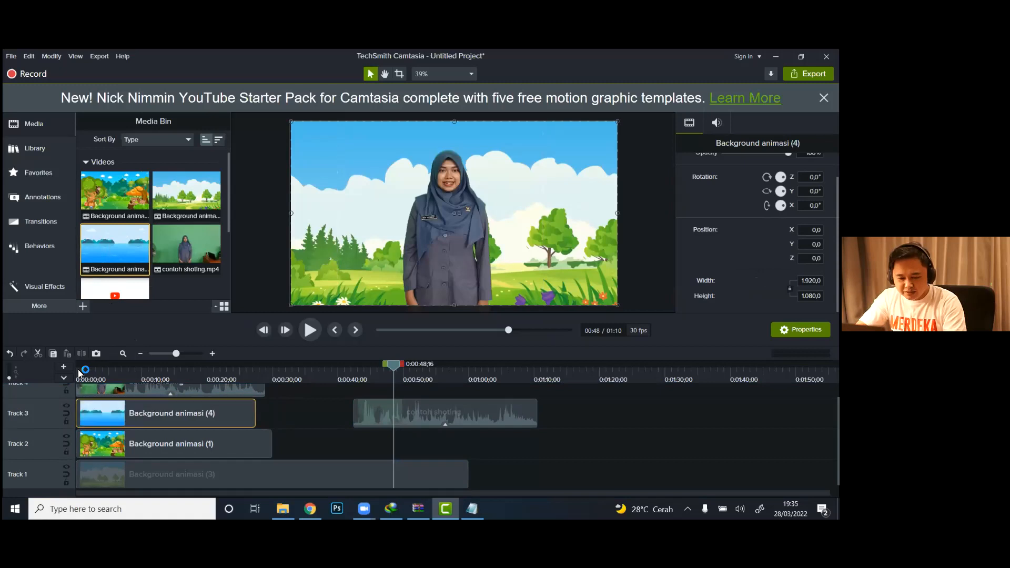
# Step: Play the opening six seconds of the timeline to check the presenter over Background animasi (4)
pyautogui.click(78, 369)
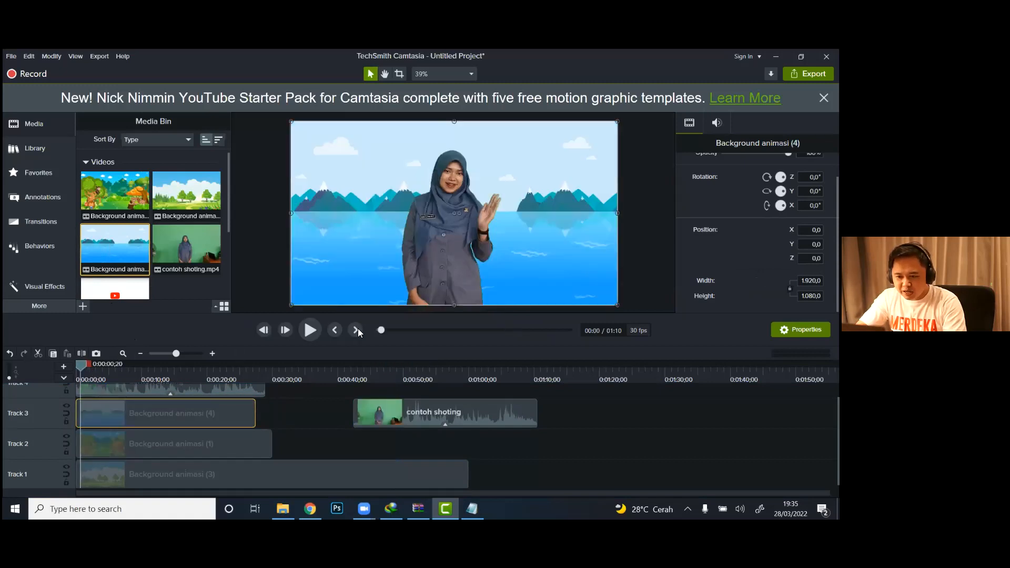
pyautogui.click(310, 330)
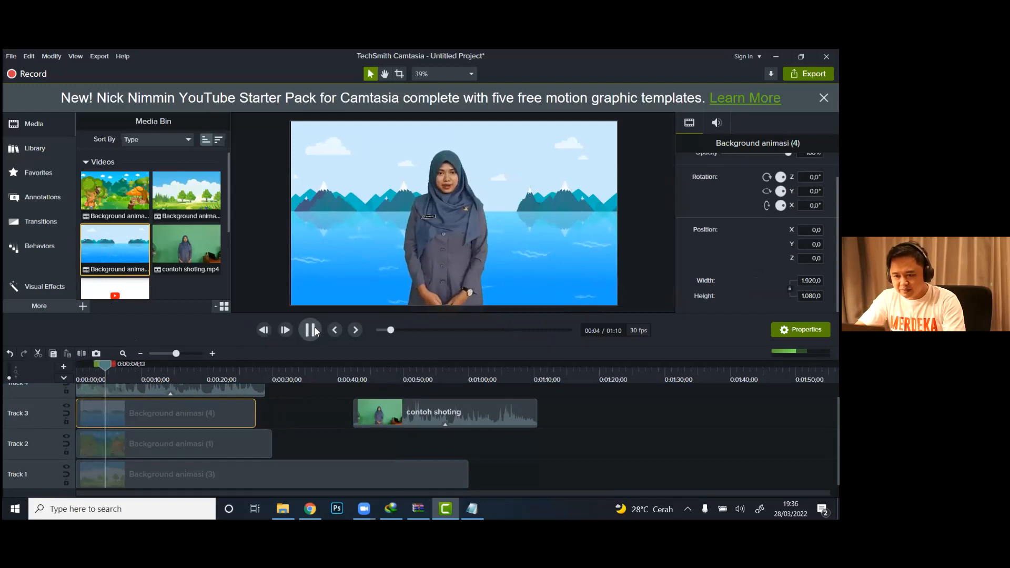
pyautogui.click(315, 328)
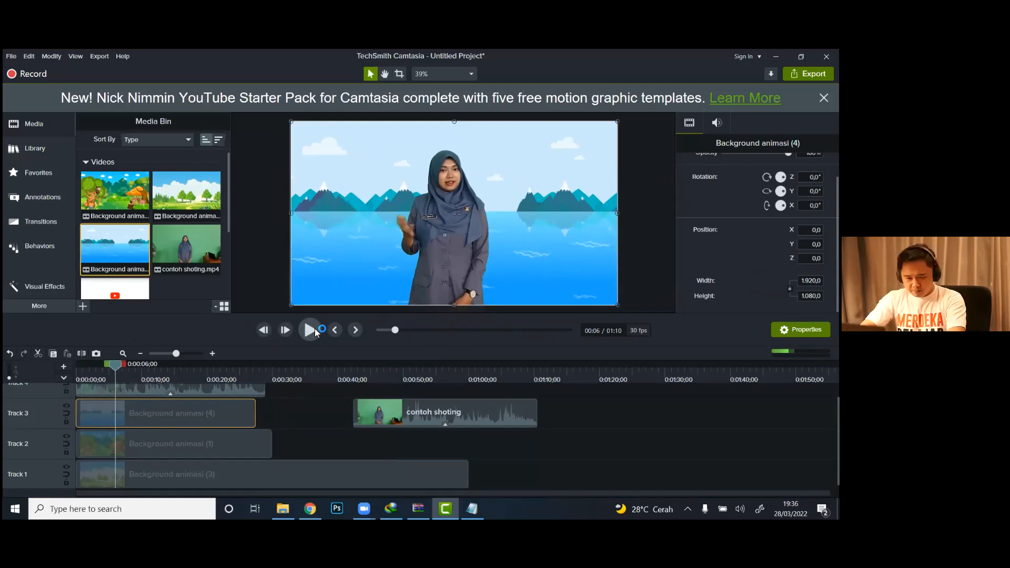
# Step: Disable Track 3 and Track 2 so the preview shows Background animasi (3) behind the presenter
pyautogui.click(67, 406)
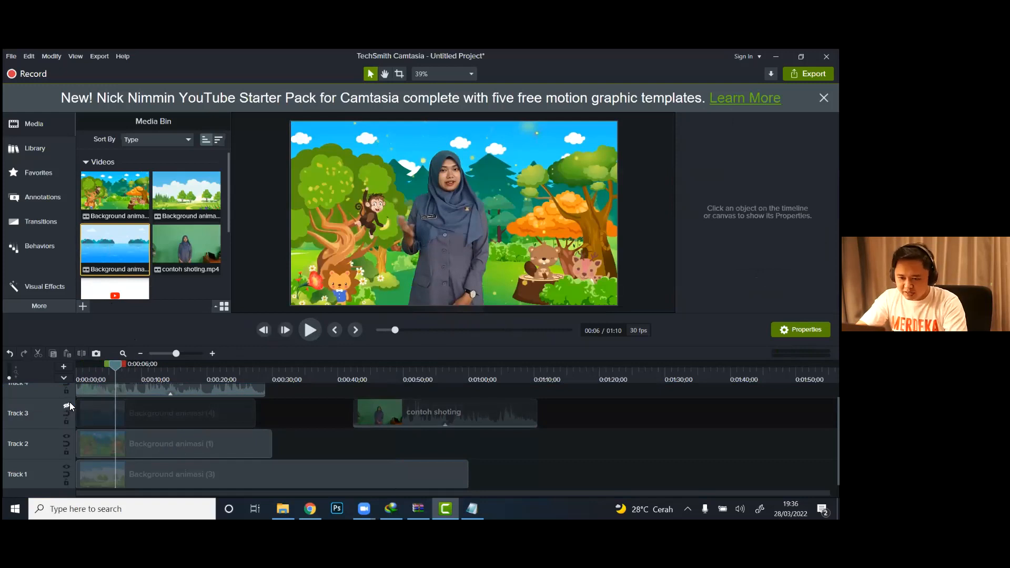
pyautogui.click(66, 437)
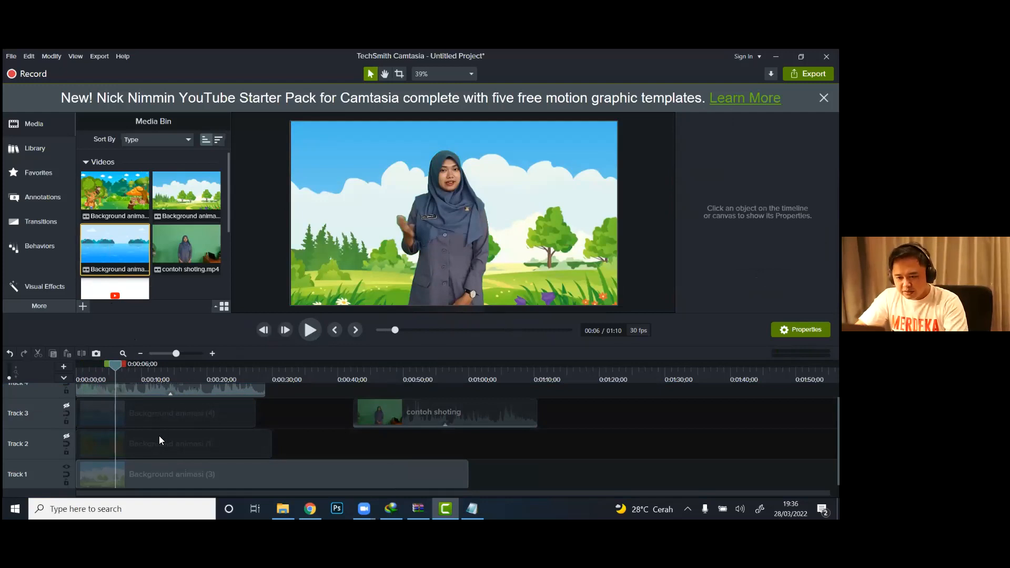
# Step: Toggle Track 2 and Track 3 to compare the animated backgrounds behind the presenter, leaving both tracks enabled
pyautogui.click(66, 436)
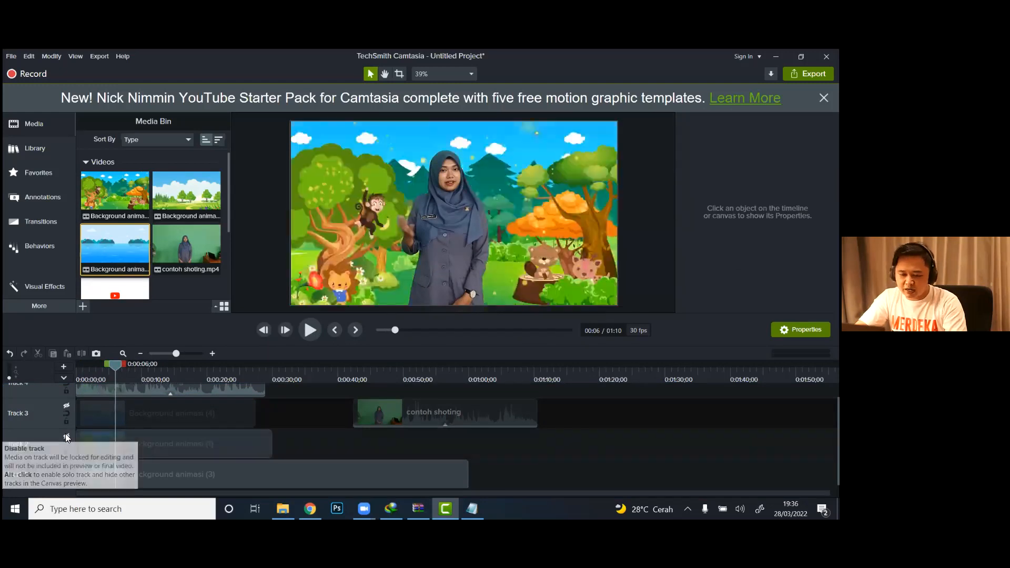
pyautogui.click(65, 404)
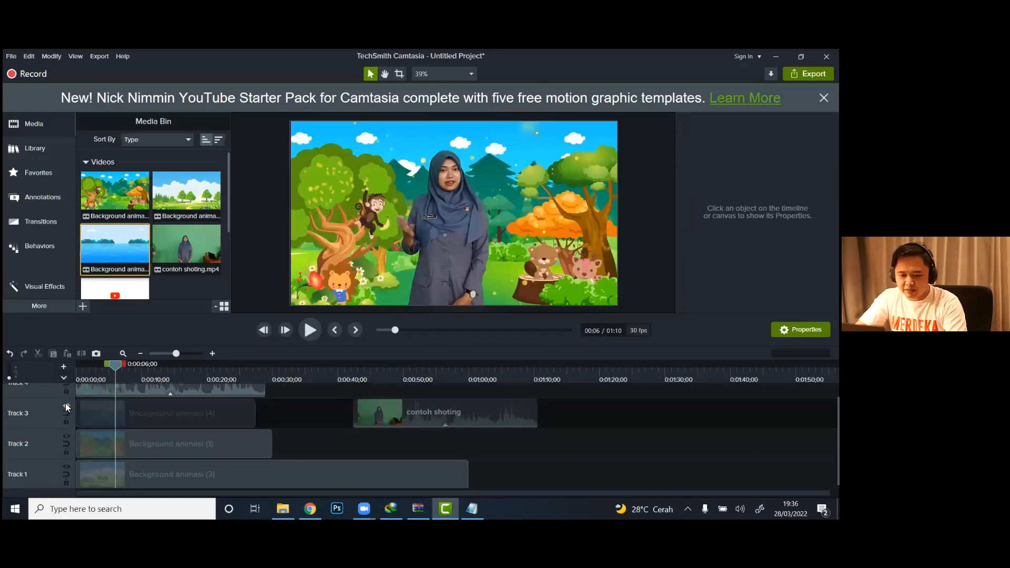
pyautogui.click(68, 436)
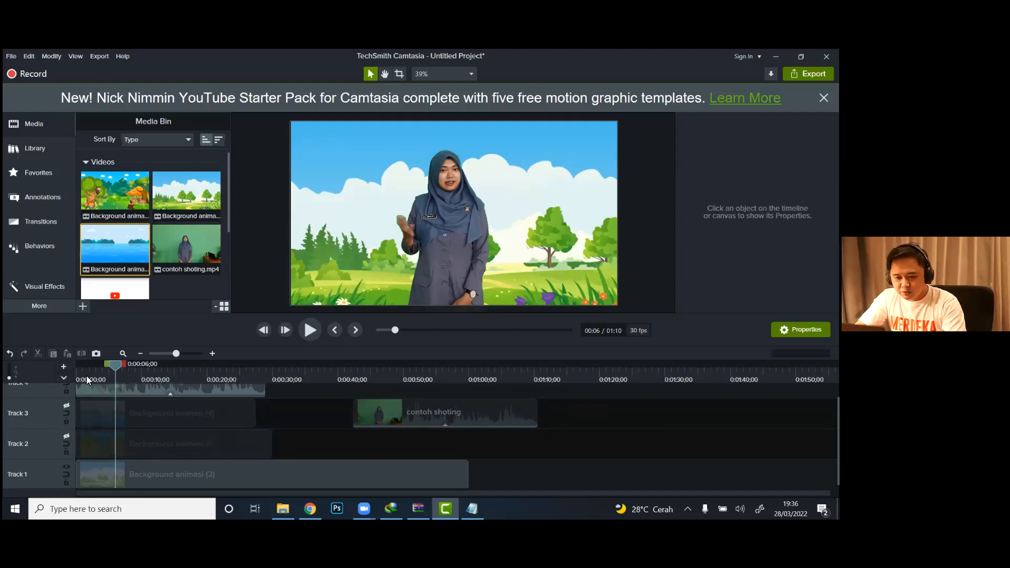
pyautogui.click(66, 438)
pyautogui.click(66, 406)
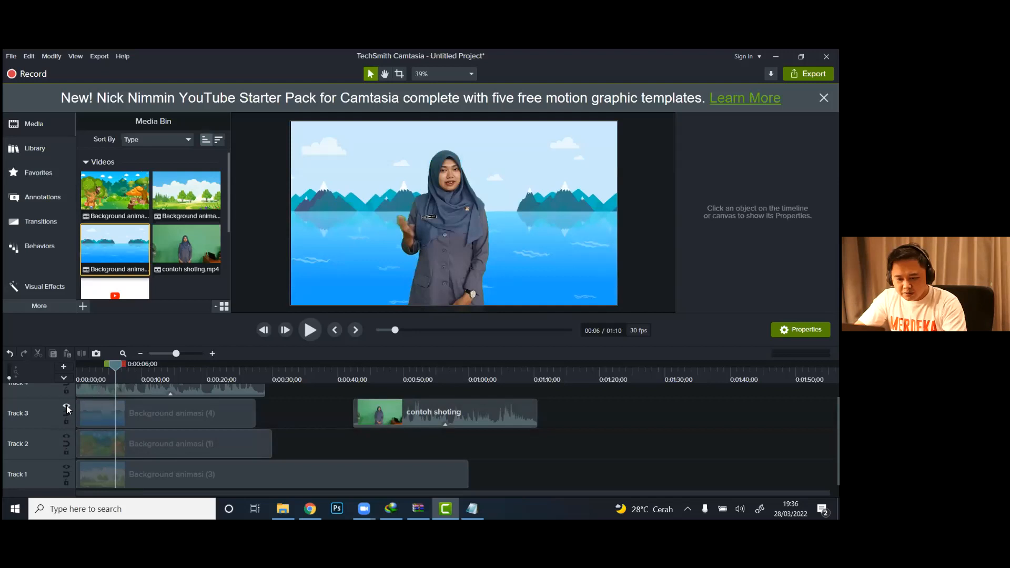
# Step: Move the second contoh shoting clip up to Track 4 and remove Track 2 together with Background animasi (1)
pyautogui.moveTo(470, 413); pyautogui.dragTo(472, 387)
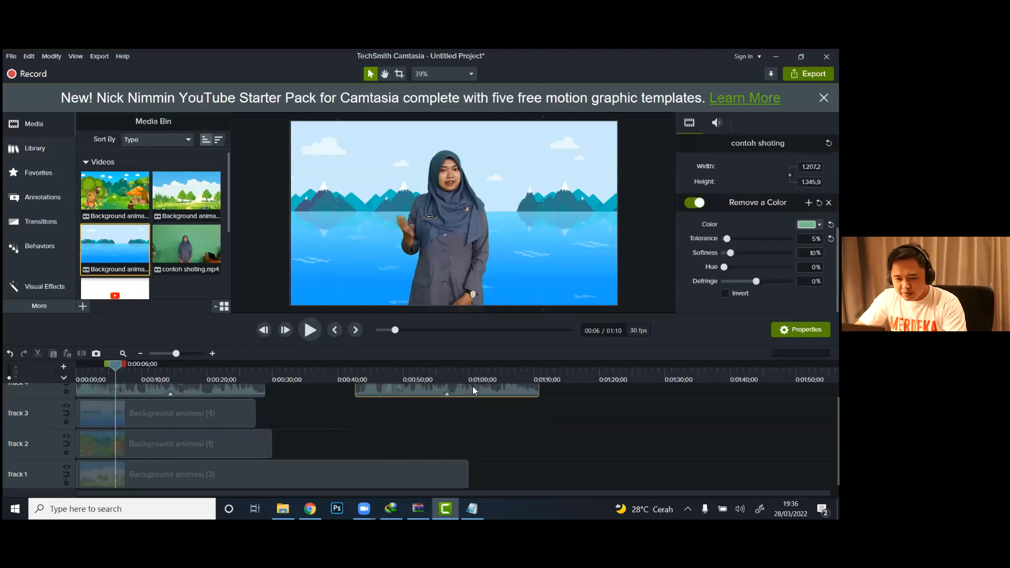
pyautogui.rightClick(35, 451)
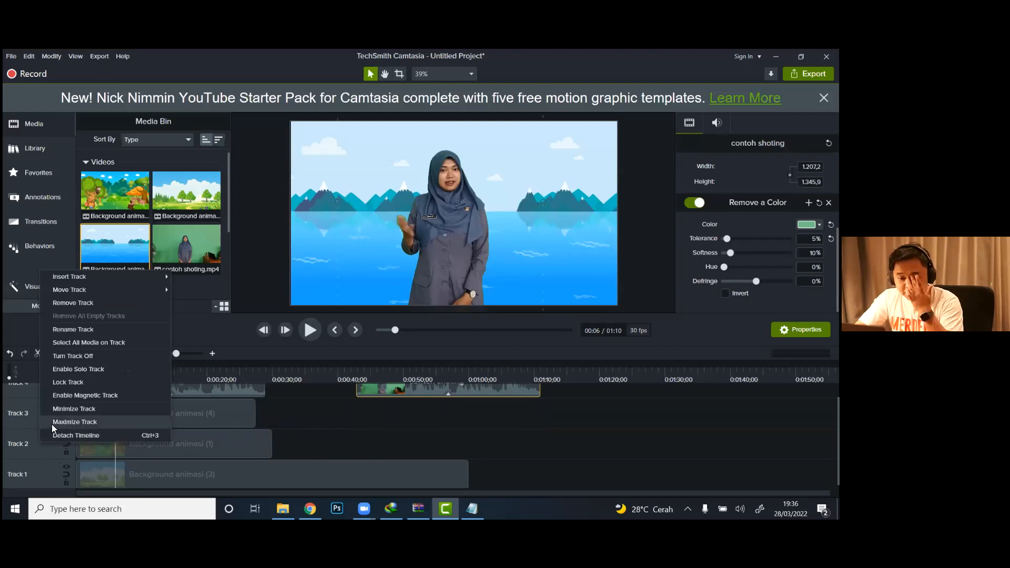
pyautogui.click(77, 304)
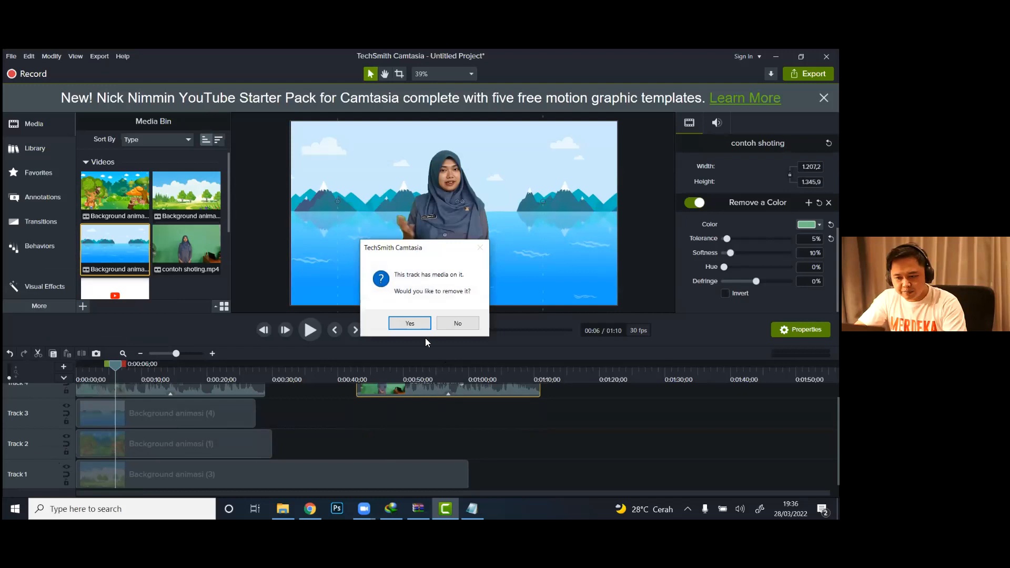
pyautogui.click(409, 323)
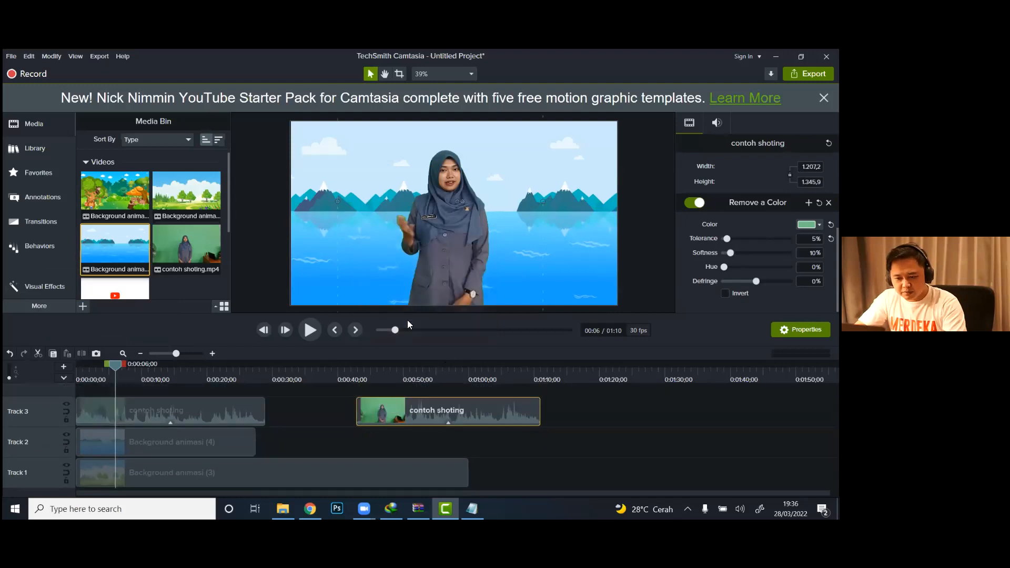
# Step: Remove the track holding Background animasi (4) together with its media
pyautogui.rightClick(31, 448)
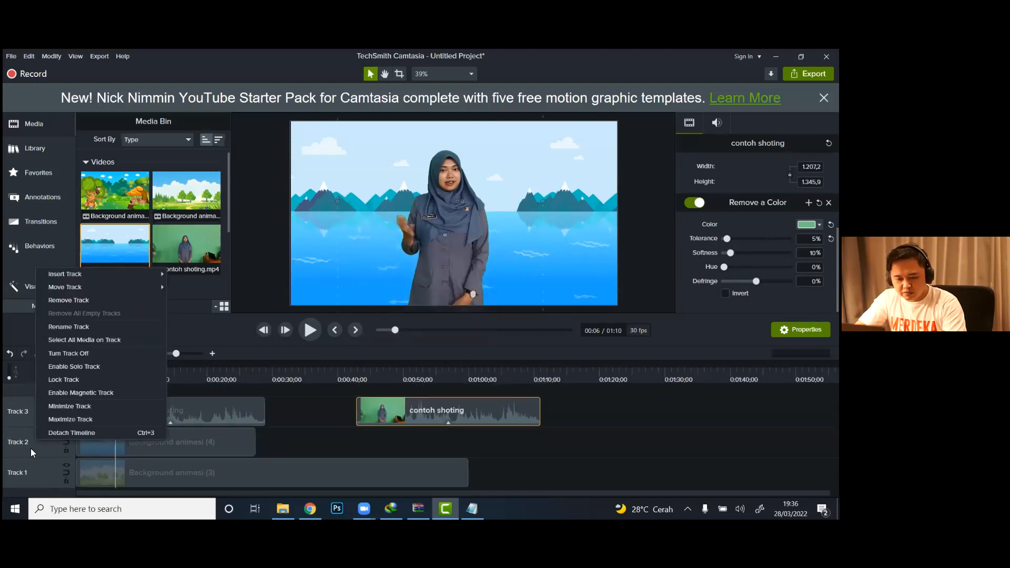
pyautogui.click(72, 329)
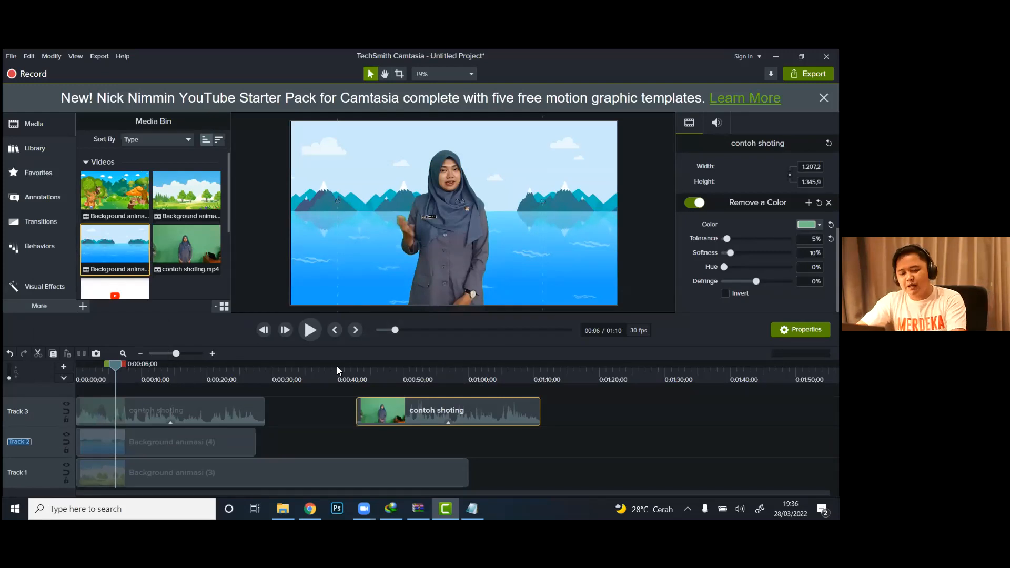
pyautogui.rightClick(48, 443)
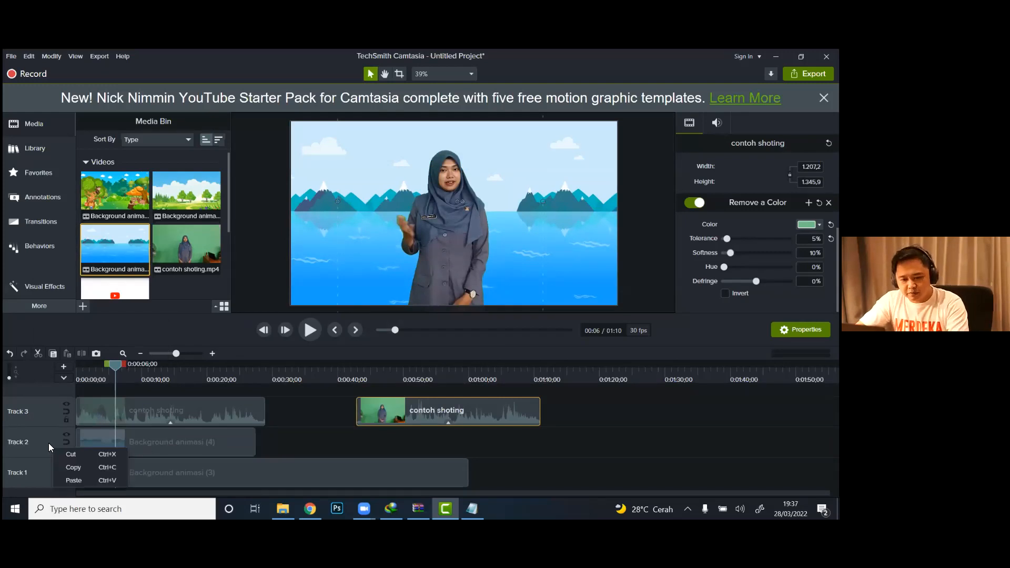
pyautogui.rightClick(36, 444)
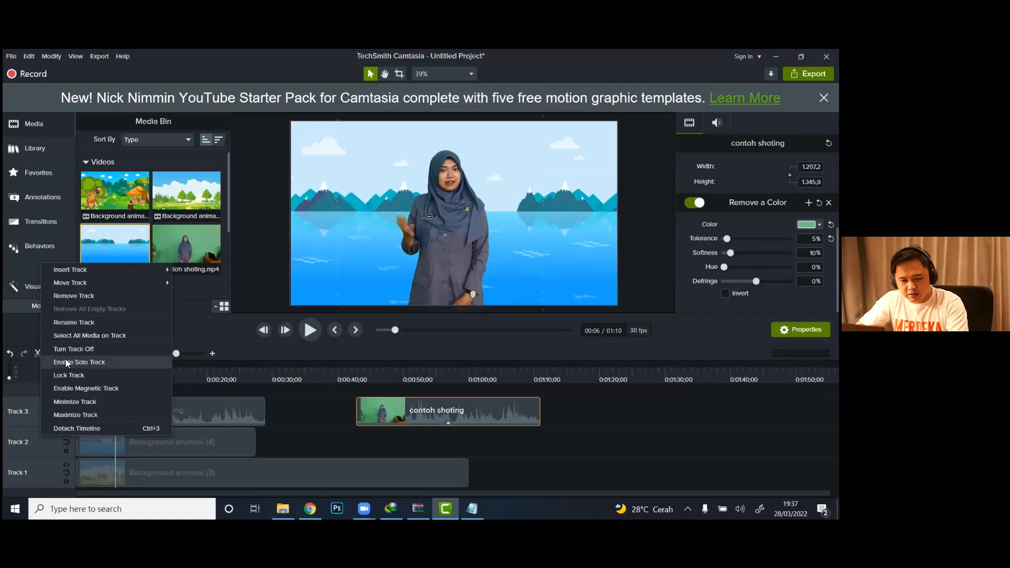
pyautogui.click(70, 296)
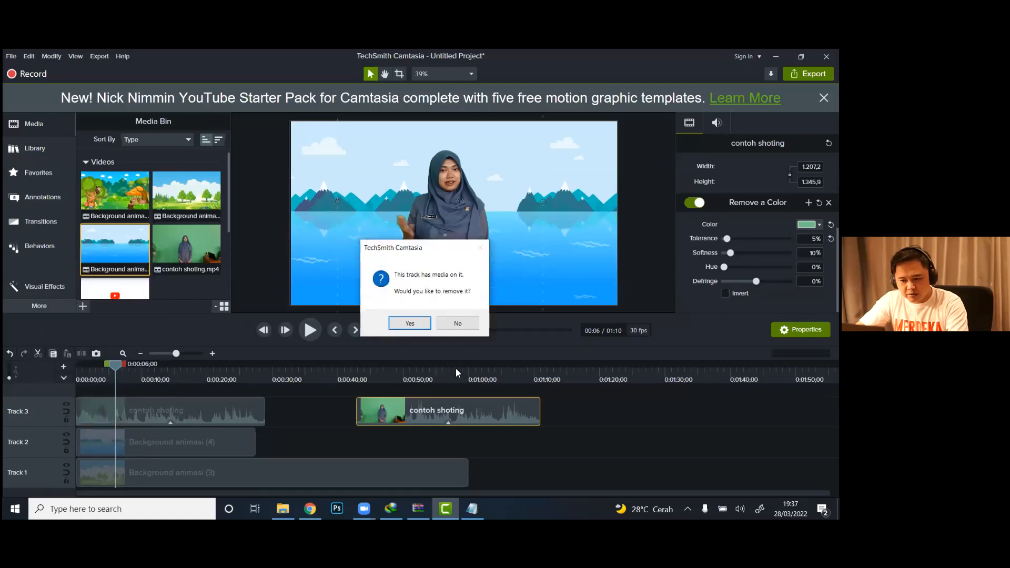
pyautogui.click(409, 323)
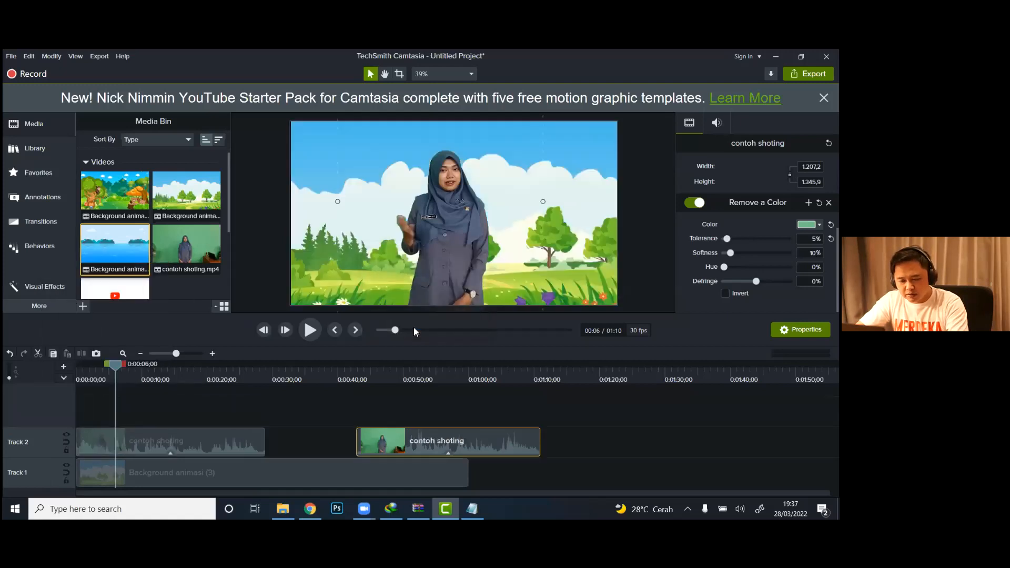
# Step: Play the opening seconds of the timeline to check the presenter over Background animasi (3)
pyautogui.click(80, 376)
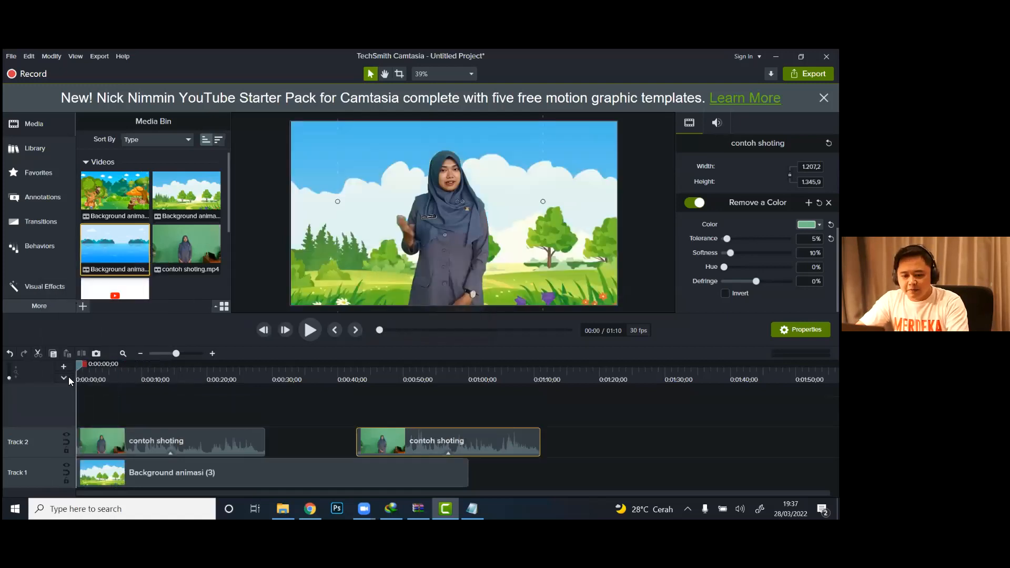
pyautogui.click(310, 331)
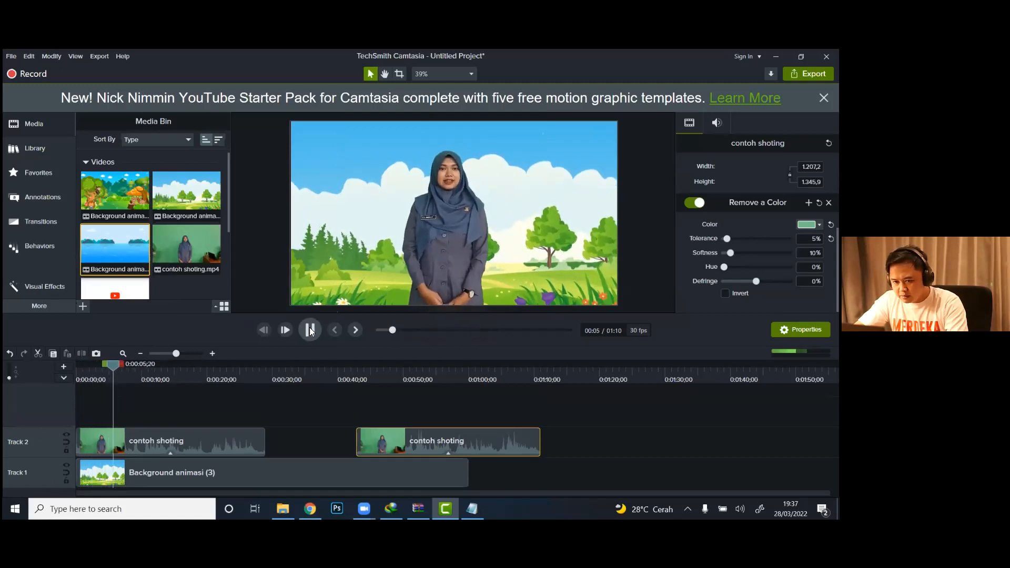
pyautogui.click(308, 334)
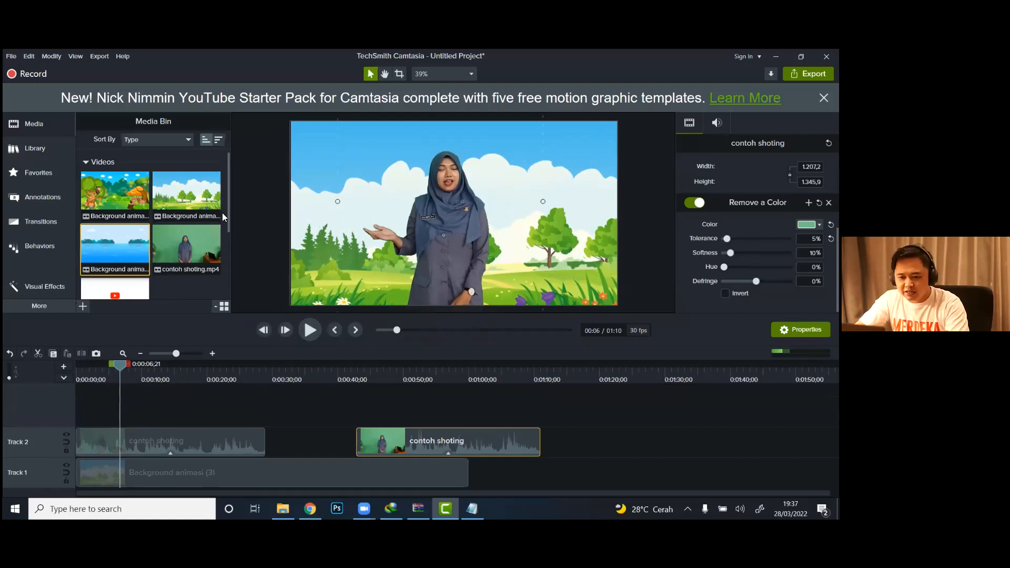
# Step: Place Gambar png.png above the presenter's raised hand at 0:00:06;07 and shrink it to about 383 by 321
pyautogui.scroll(-3, 222, 212)
pyautogui.click(124, 262)
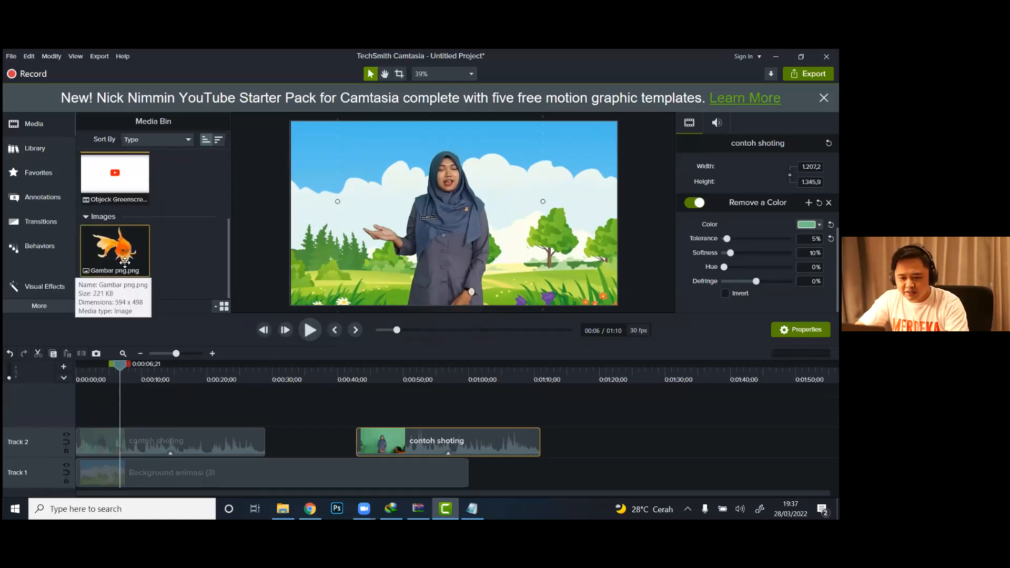
pyautogui.moveTo(120, 363); pyautogui.dragTo(117, 367)
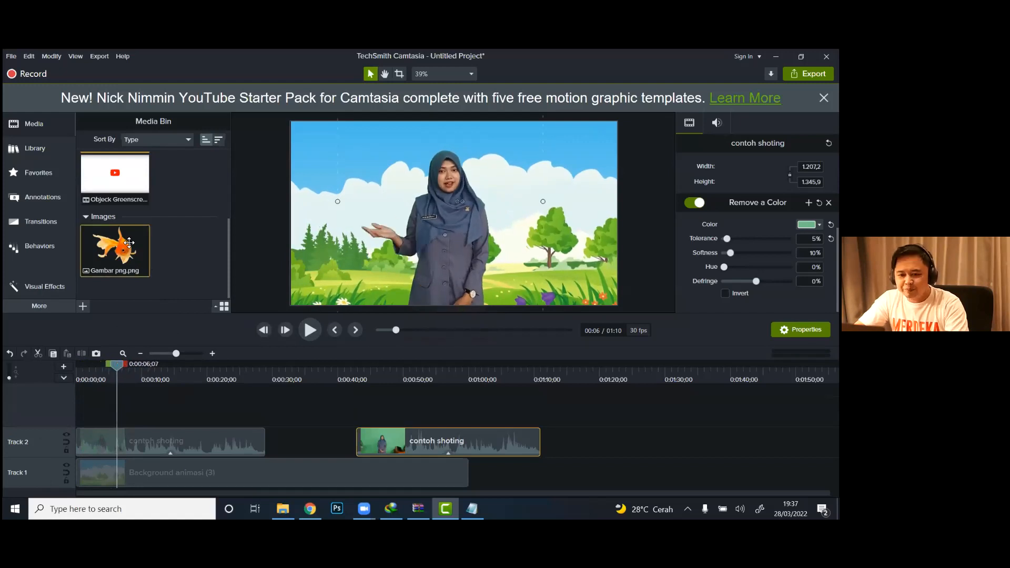
pyautogui.moveTo(118, 247); pyautogui.dragTo(365, 189)
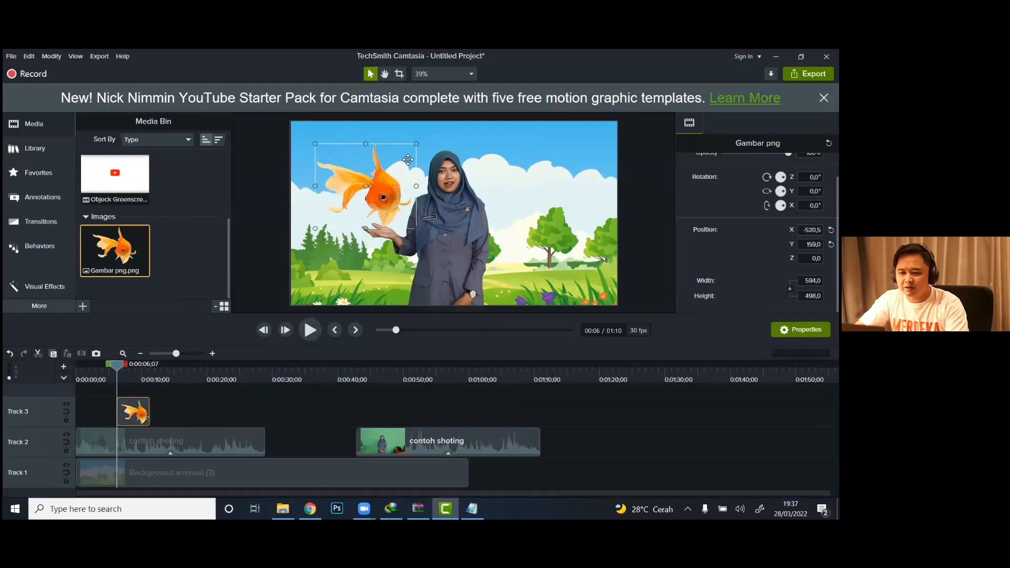
pyautogui.moveTo(417, 144); pyautogui.dragTo(386, 193)
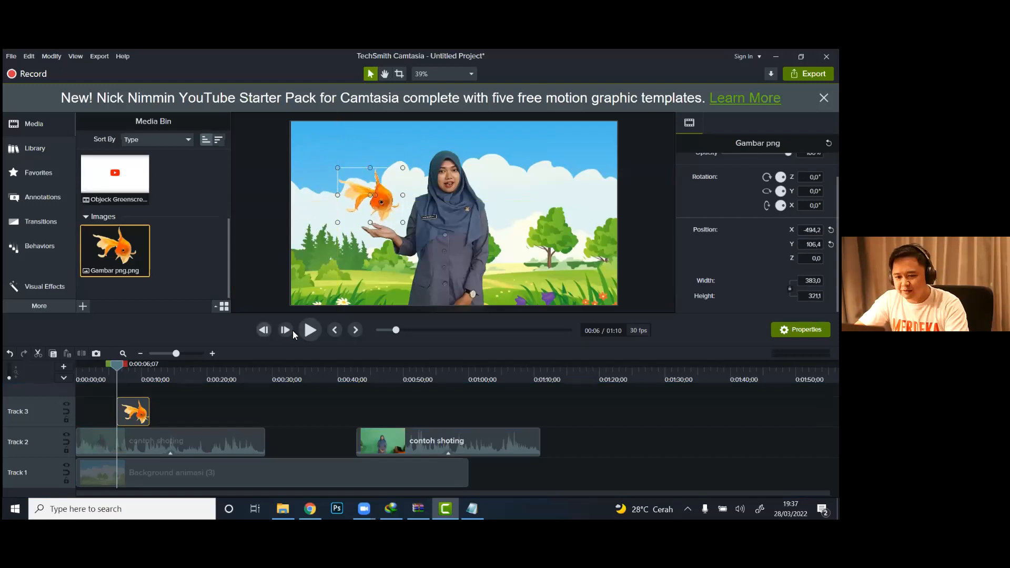
# Step: Play on from 0:00:06;07 to check the goldfish image against the presenter's hand gestures
pyautogui.click(305, 331)
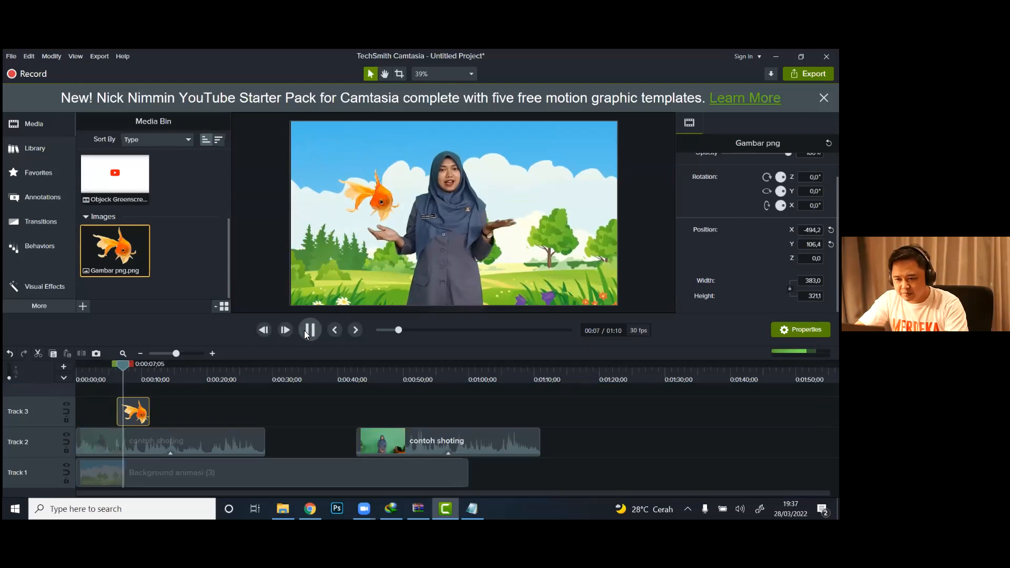
pyautogui.click(305, 331)
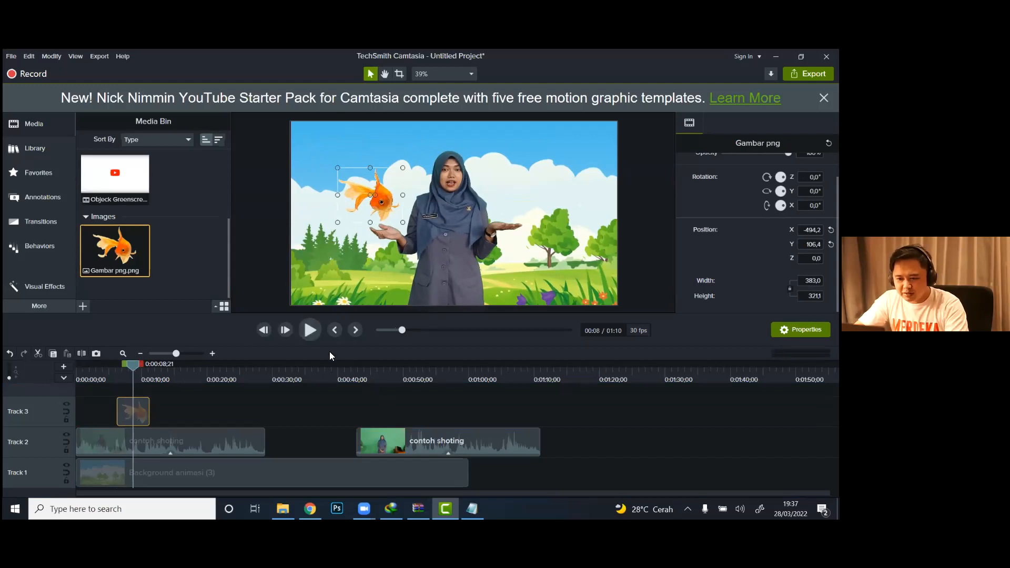
pyautogui.click(308, 334)
pyautogui.click(307, 333)
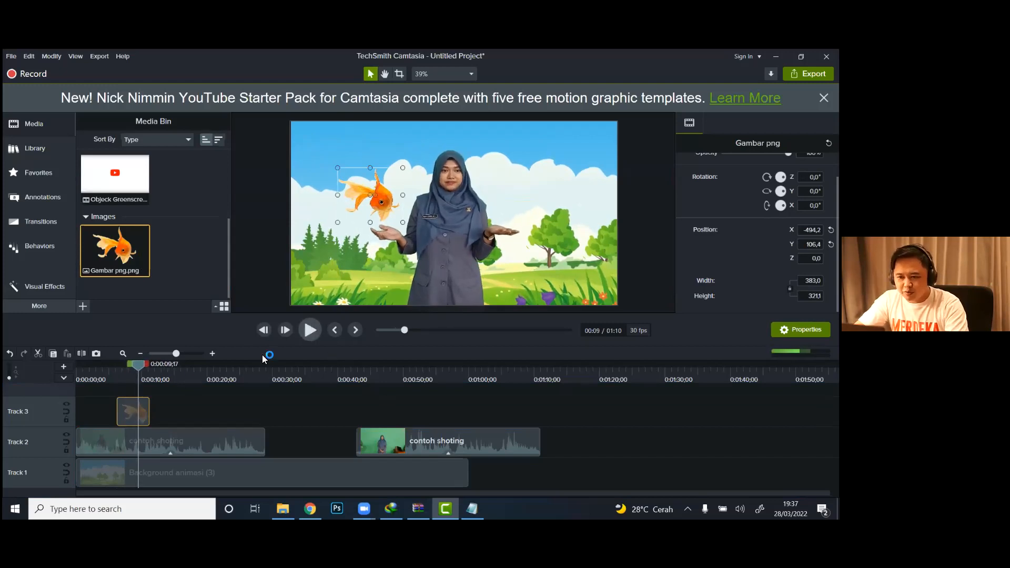
# Step: Add the Objeck Greenscreen video on Track 4 at about 0:00:09 and preview its opening seconds
pyautogui.moveTo(136, 364); pyautogui.dragTo(133, 367)
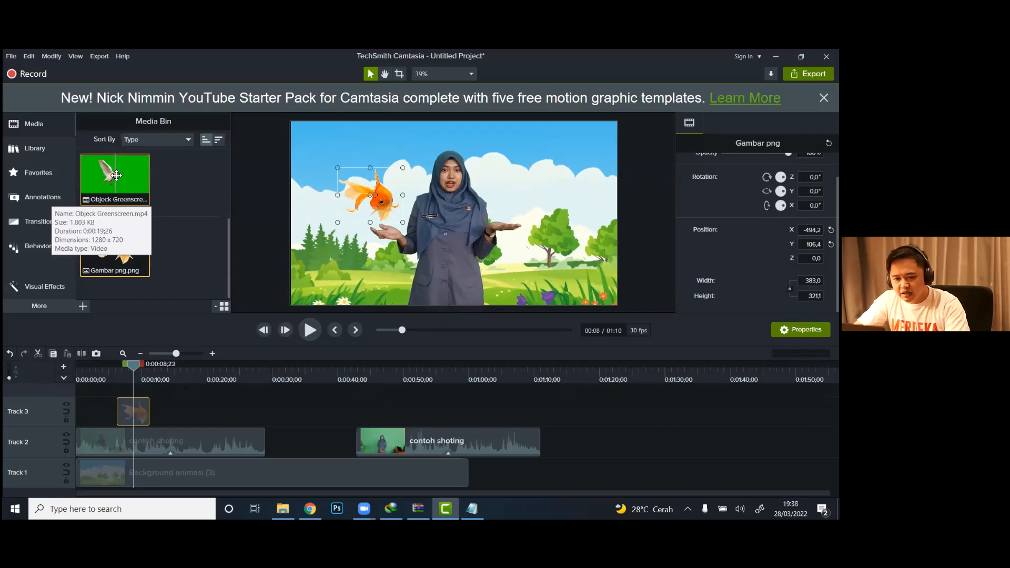
pyautogui.moveTo(116, 175); pyautogui.dragTo(138, 393)
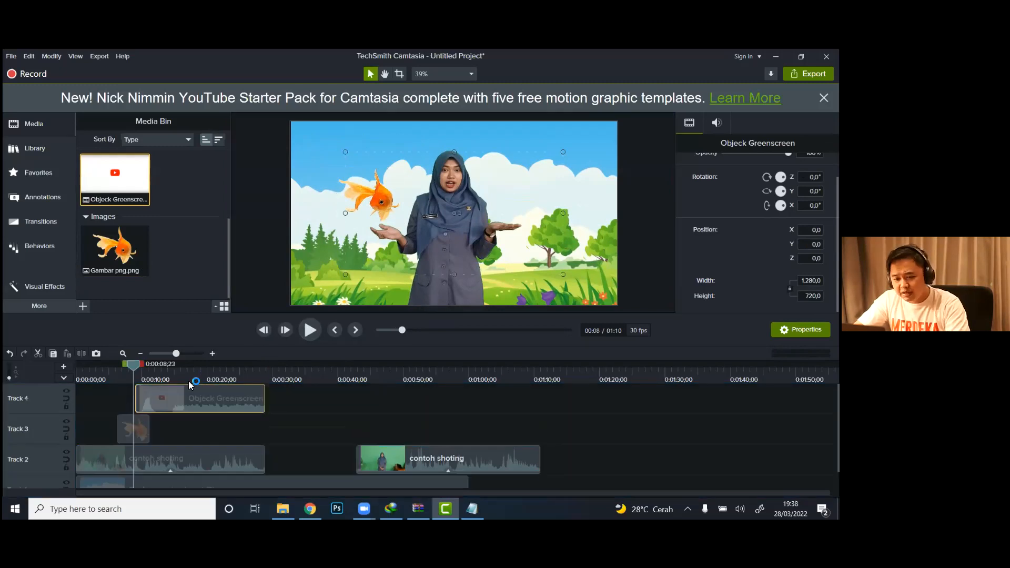
pyautogui.click(309, 331)
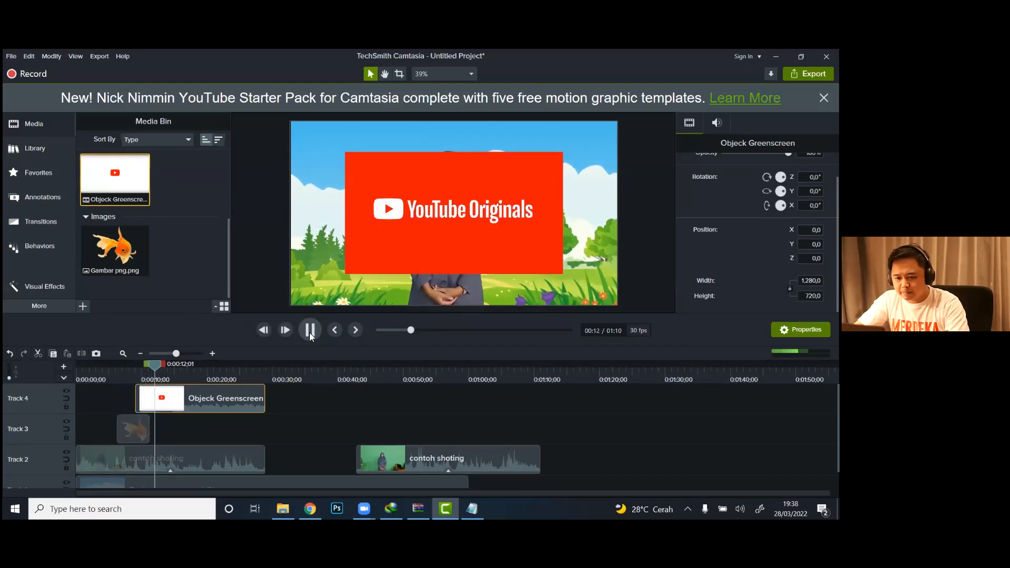
pyautogui.click(310, 331)
# Step: Split the Objeck Greenscreen clip at 0:00:14;11 and delete the YouTube Originals part before the dove
pyautogui.moveTo(164, 369); pyautogui.dragTo(170, 371)
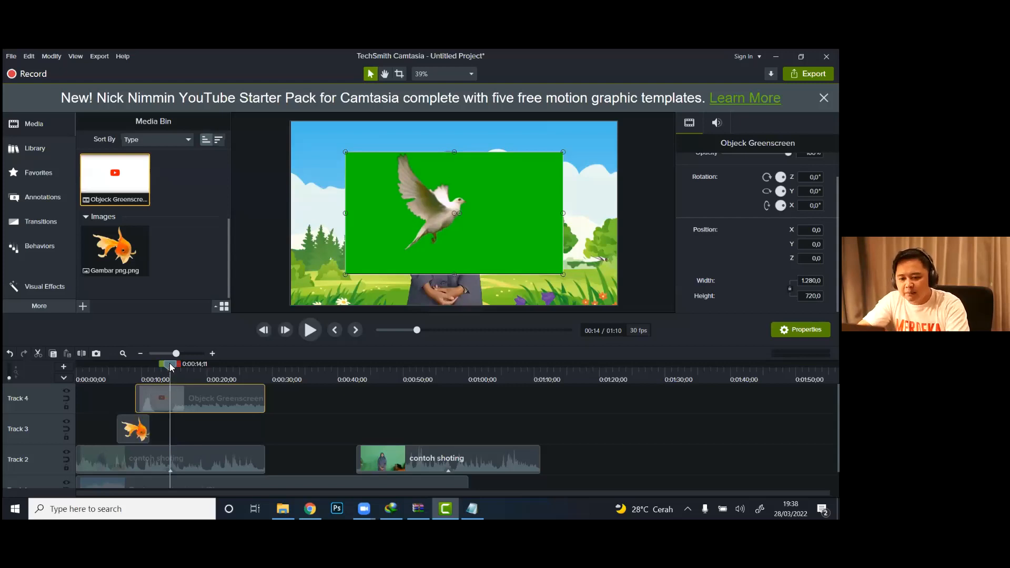
pyautogui.press('s')
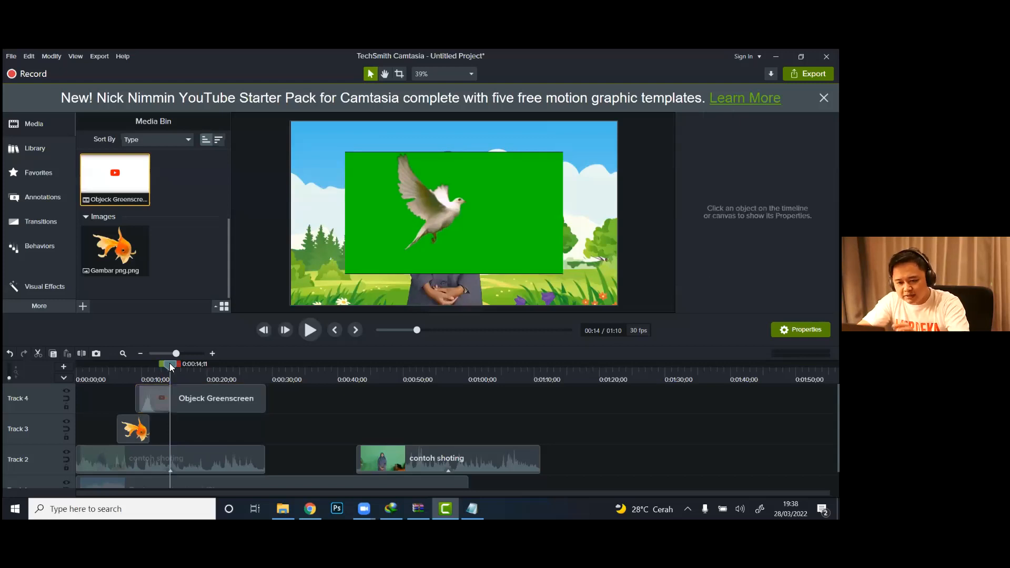
pyautogui.click(157, 401)
pyautogui.click(150, 370)
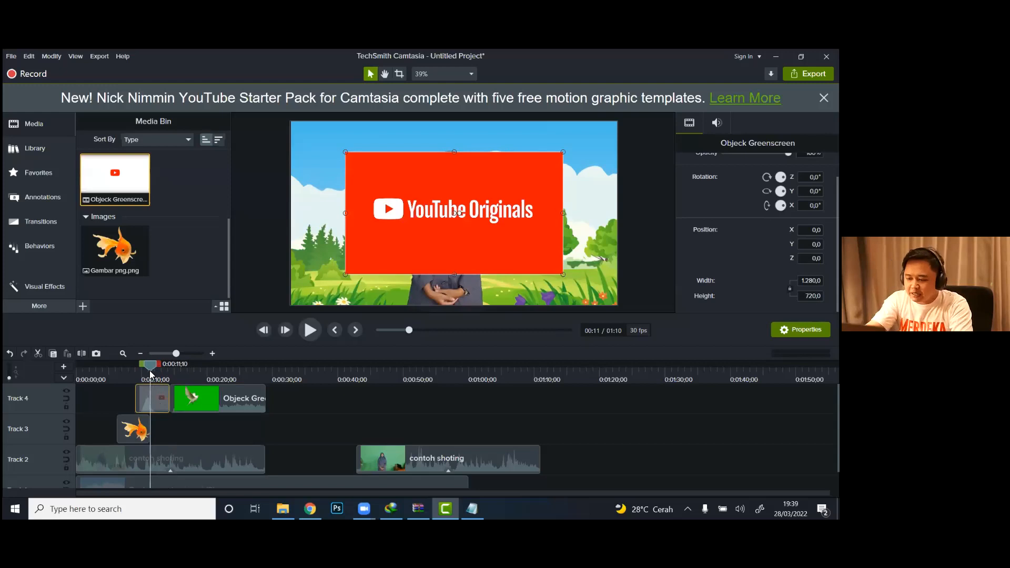
pyautogui.press('Delete')
# Step: Find the presenter's open-hands moment at 0:00:08;20, move the dove clip on Track 4 to start there, and play it
pyautogui.moveTo(150, 367); pyautogui.dragTo(117, 374)
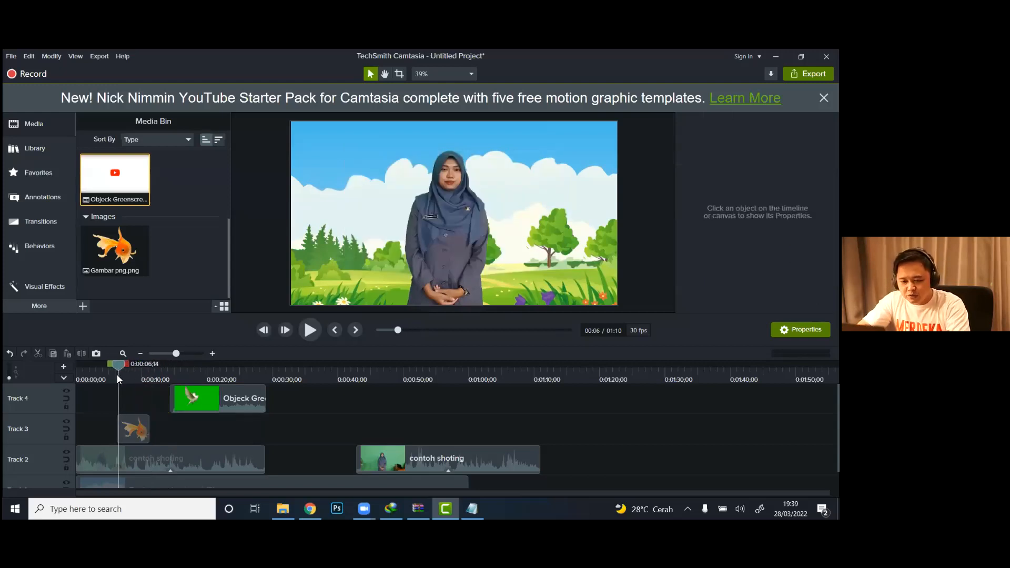
pyautogui.click(310, 332)
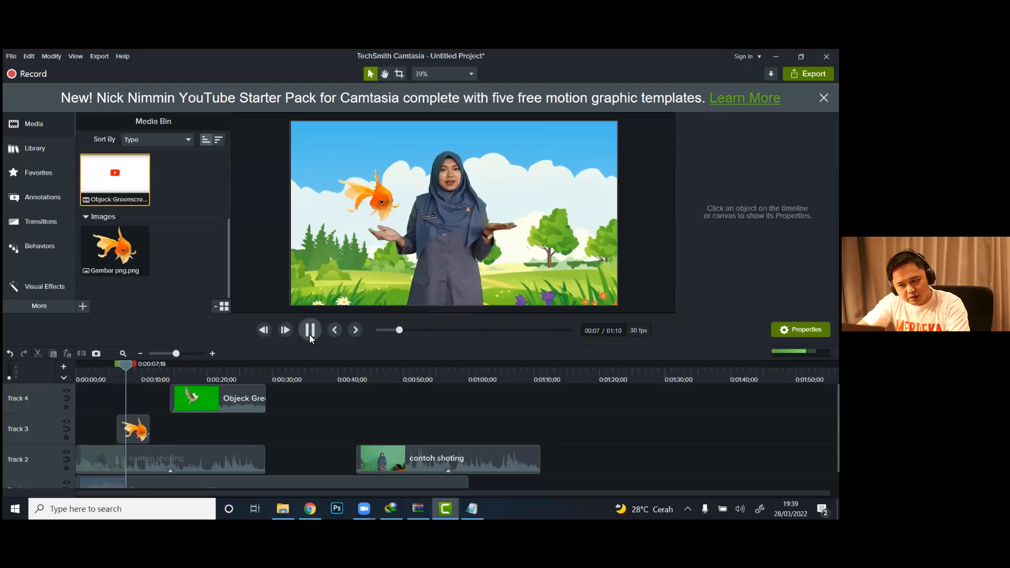
pyautogui.click(310, 331)
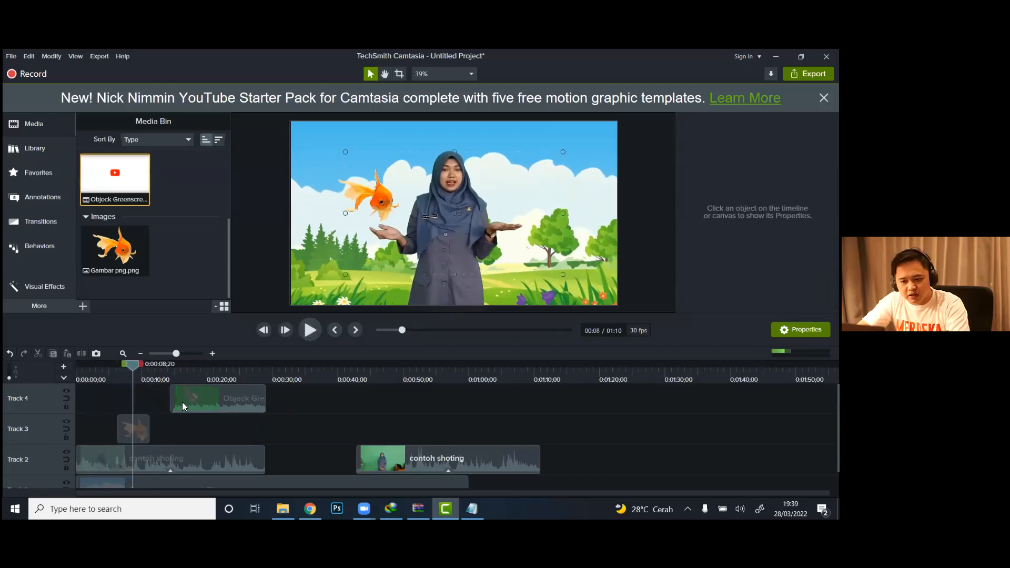
pyautogui.moveTo(182, 402); pyautogui.dragTo(161, 403)
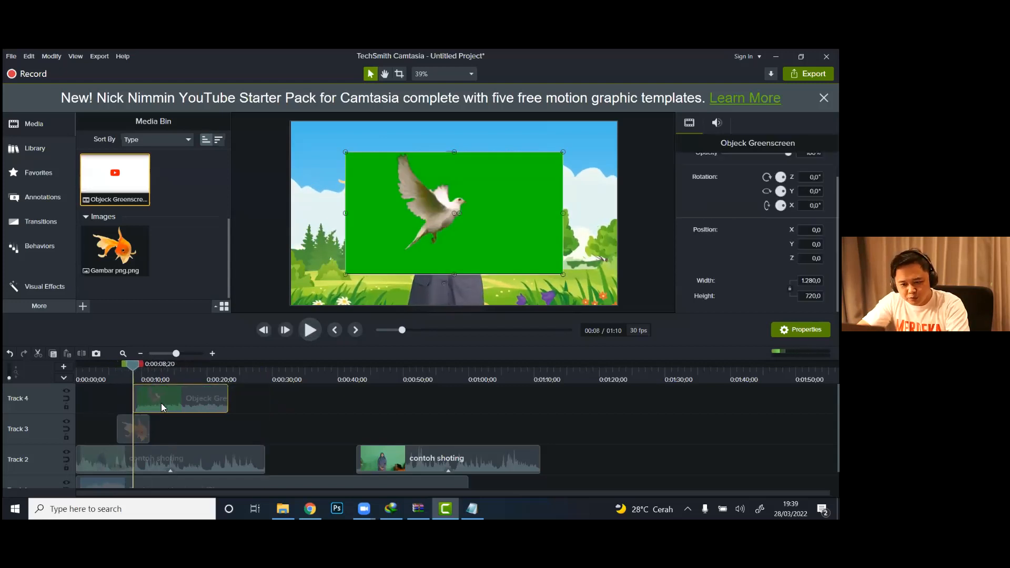
pyautogui.click(316, 330)
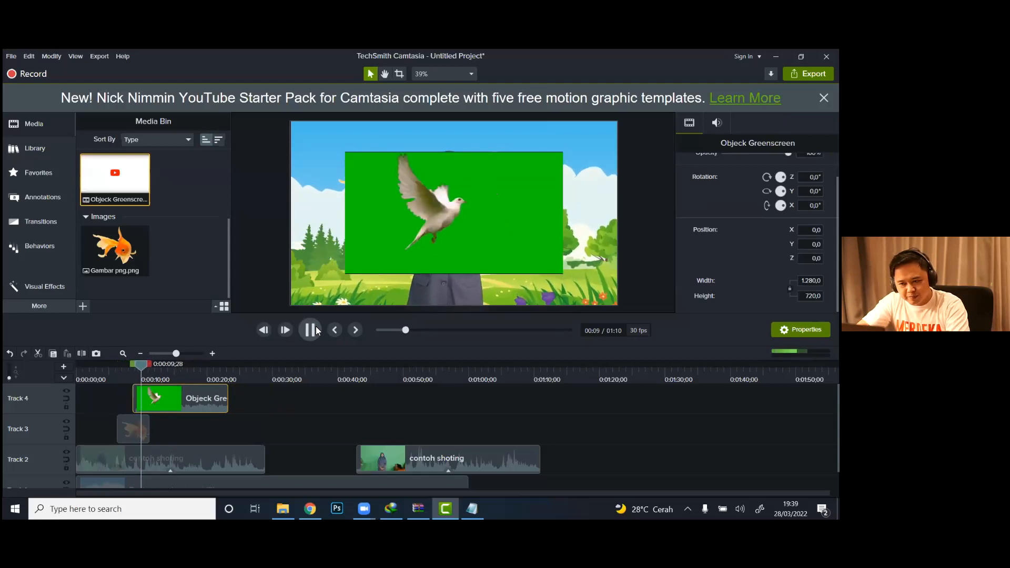
# Step: Pause playback, separate the dove clip's audio and video on Track 4, and undo the separation
pyautogui.click(311, 330)
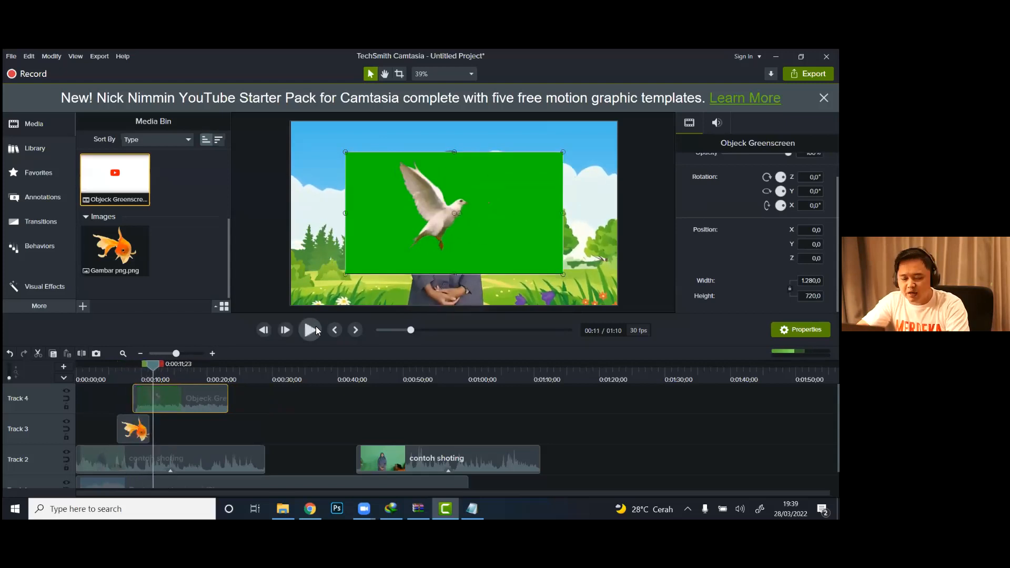
pyautogui.rightClick(184, 405)
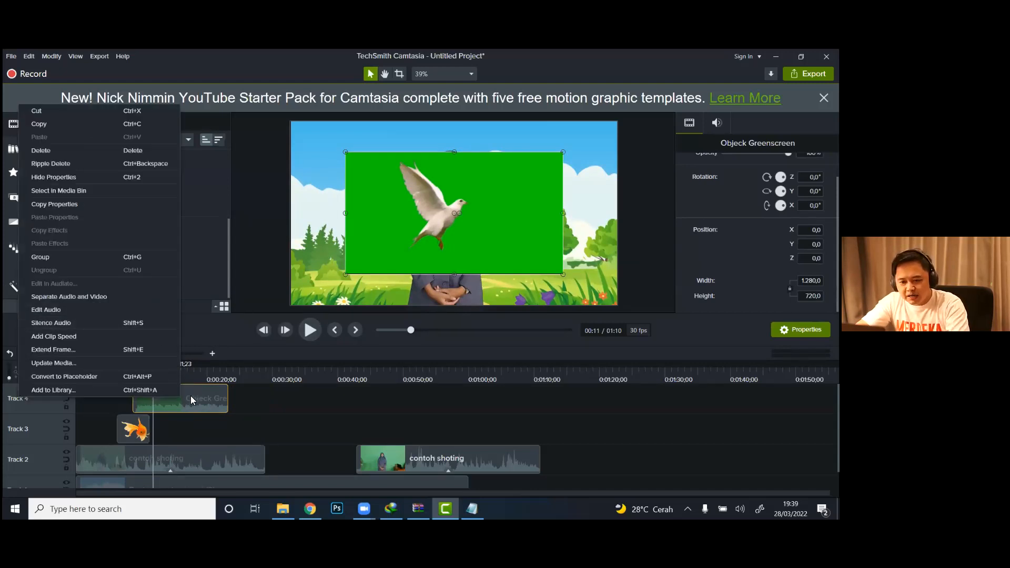
pyautogui.click(190, 397)
pyautogui.rightClick(190, 398)
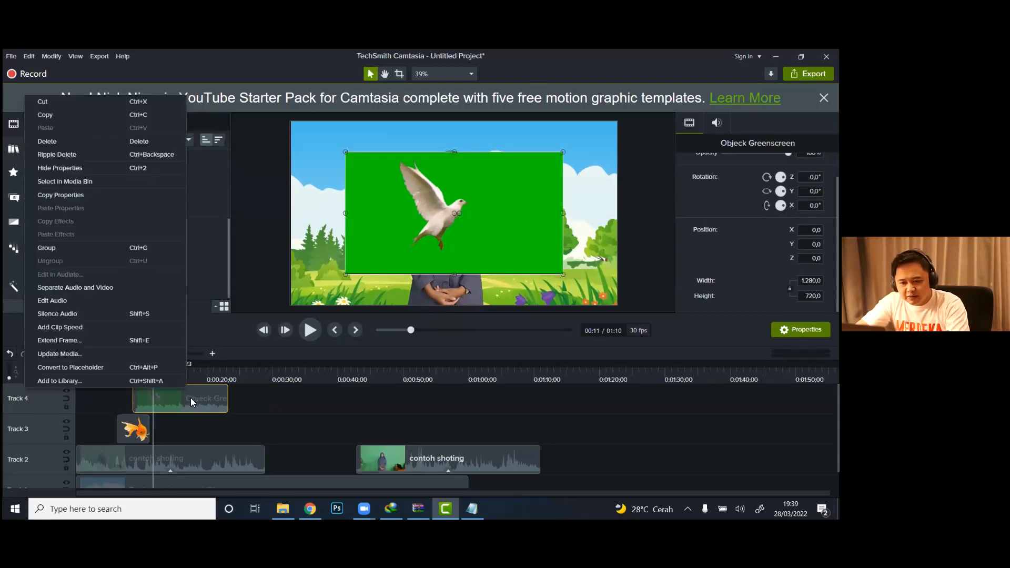
pyautogui.click(112, 286)
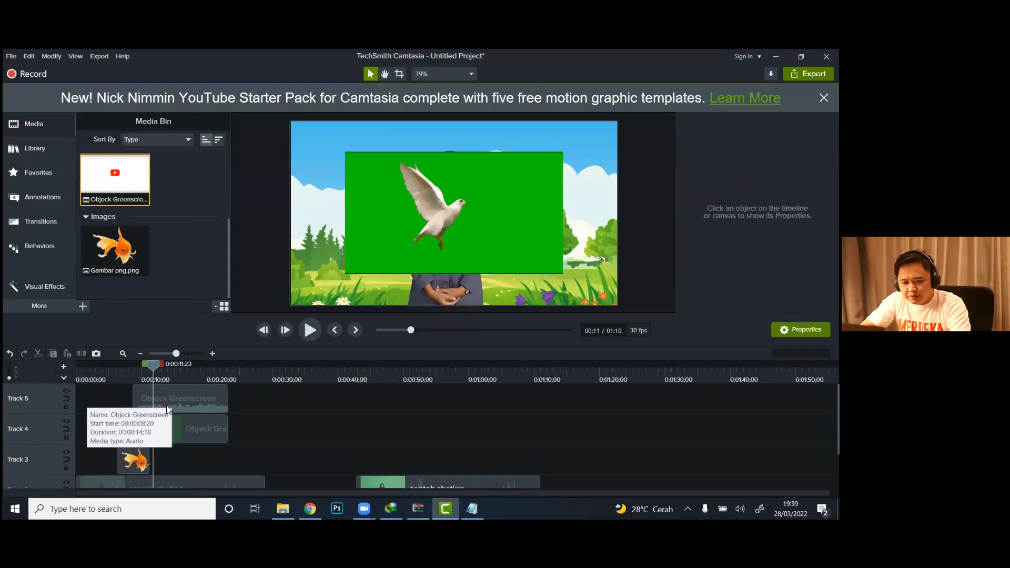
pyautogui.click(171, 431)
pyautogui.scroll(-1, 170, 430)
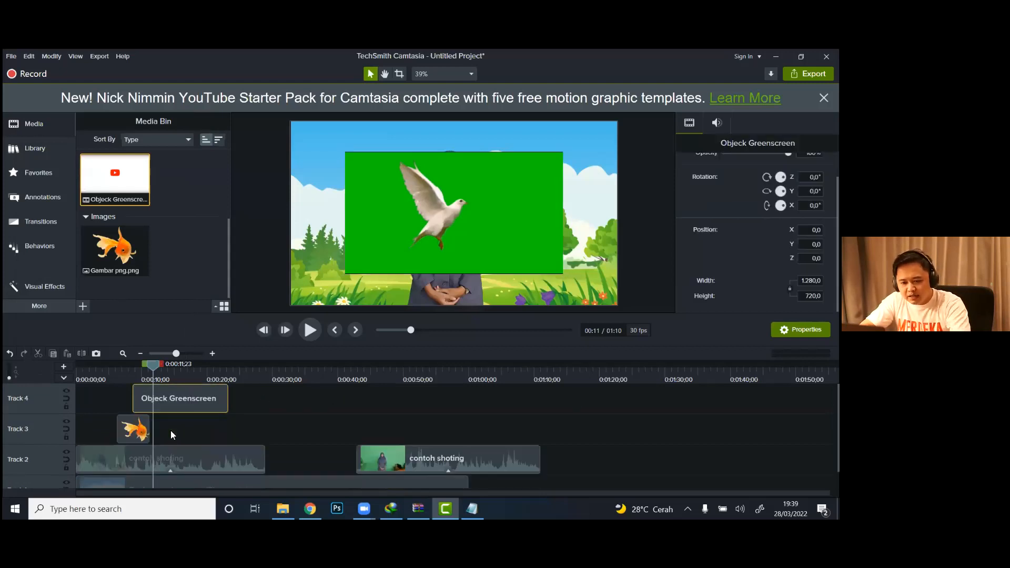
# Step: Separate the Objeck Greenscreen dove clip on Track 4 into audio and video, and delete the separated audio clip on Track 5
pyautogui.rightClick(170, 402)
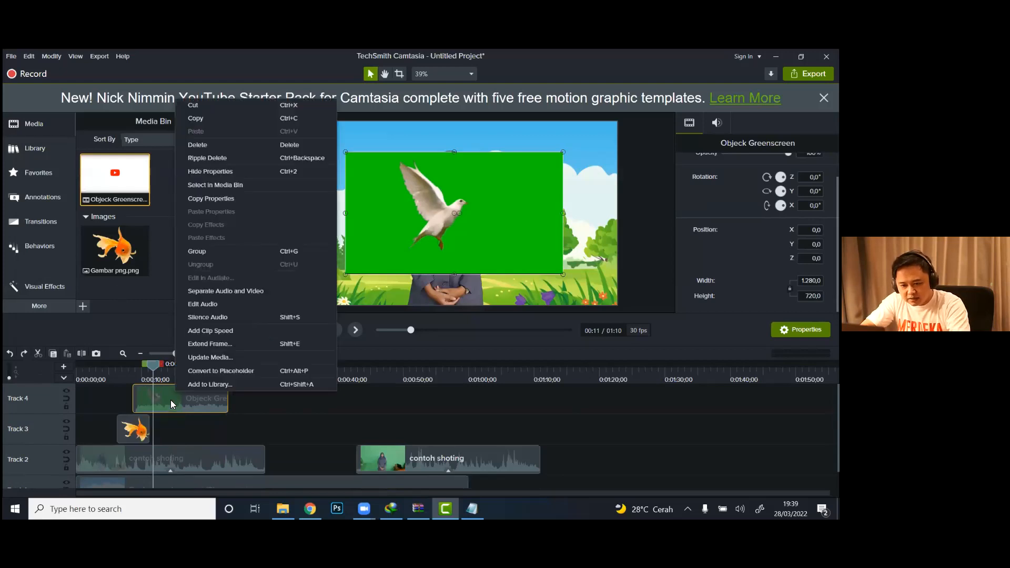
pyautogui.click(212, 291)
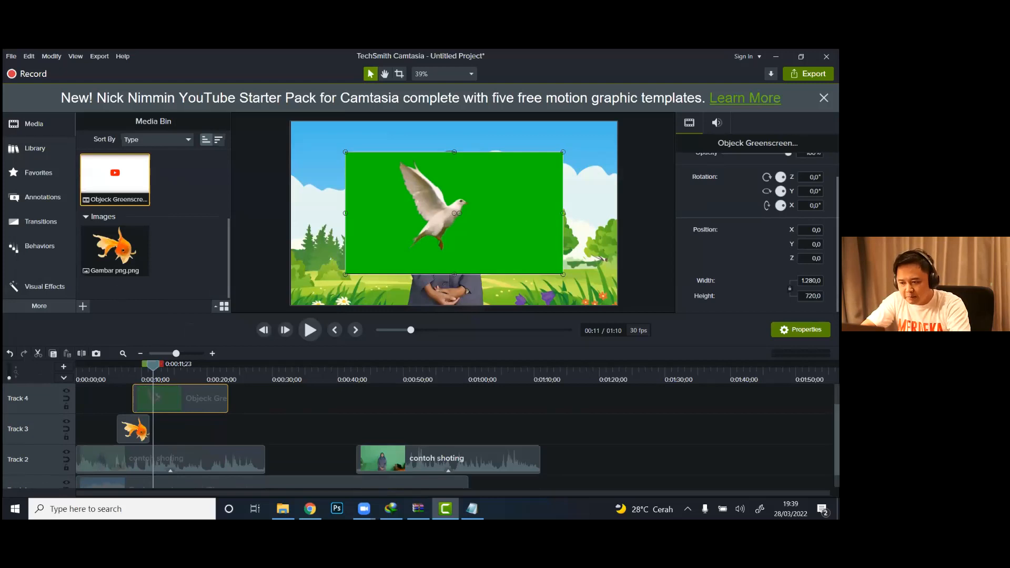
pyautogui.click(266, 402)
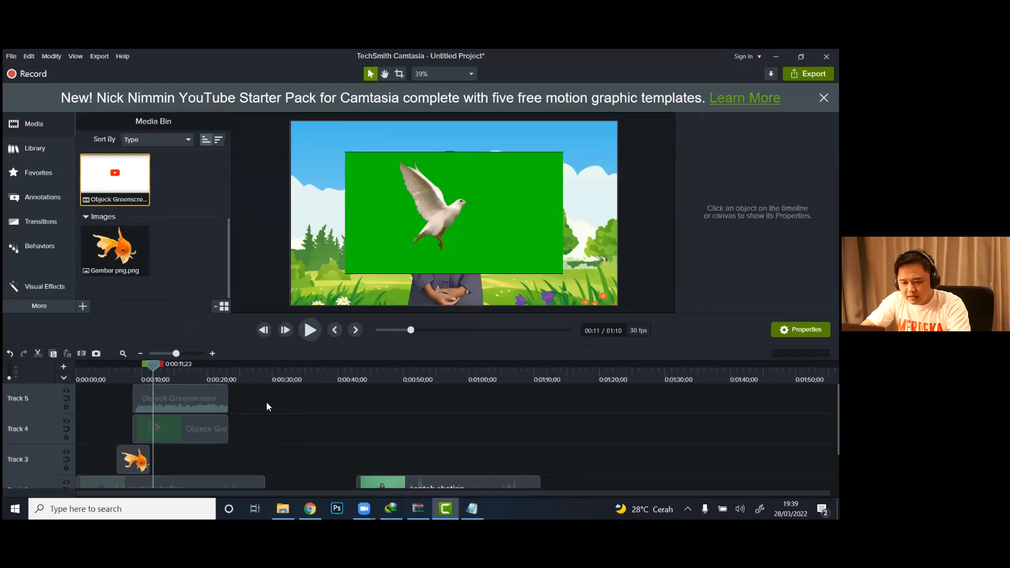
pyautogui.click(181, 397)
pyautogui.press('Delete')
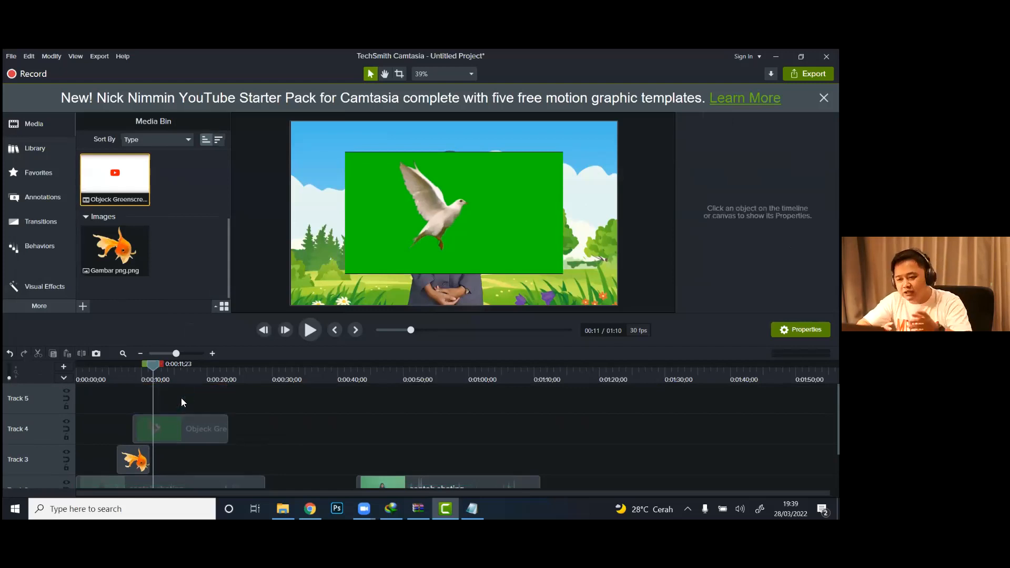
pyautogui.hotkey('ctrl', 'z')
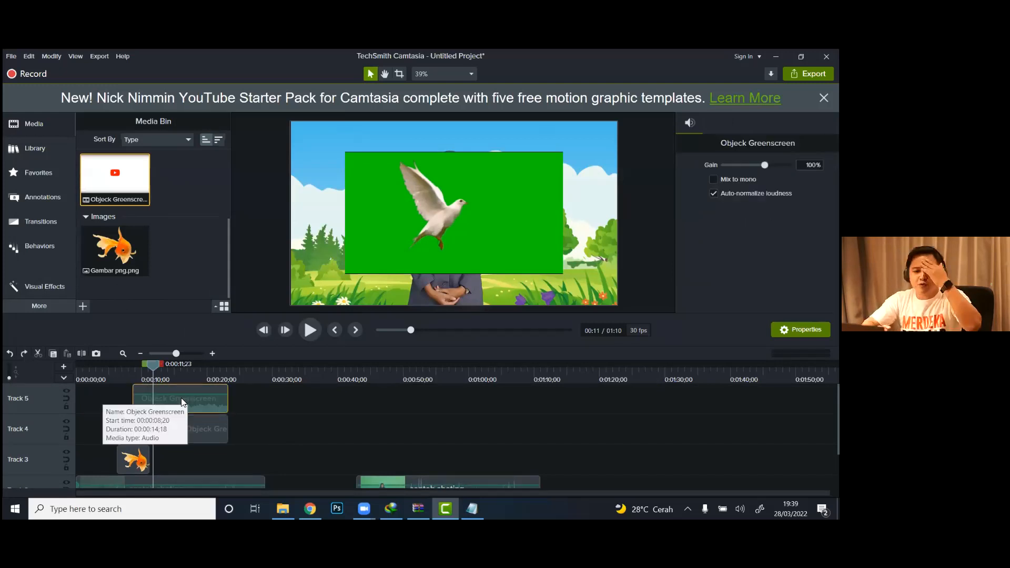
pyautogui.press('Delete')
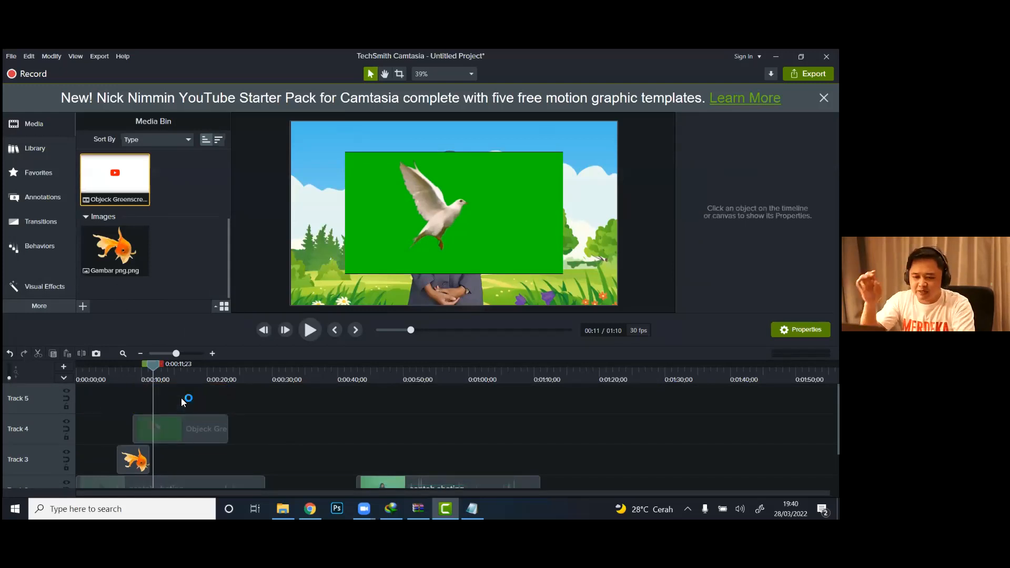
# Step: Play from 0:00:05;26 to check the muted dove clip after the goldfish, and pause at 0:00:10;00
pyautogui.click(114, 373)
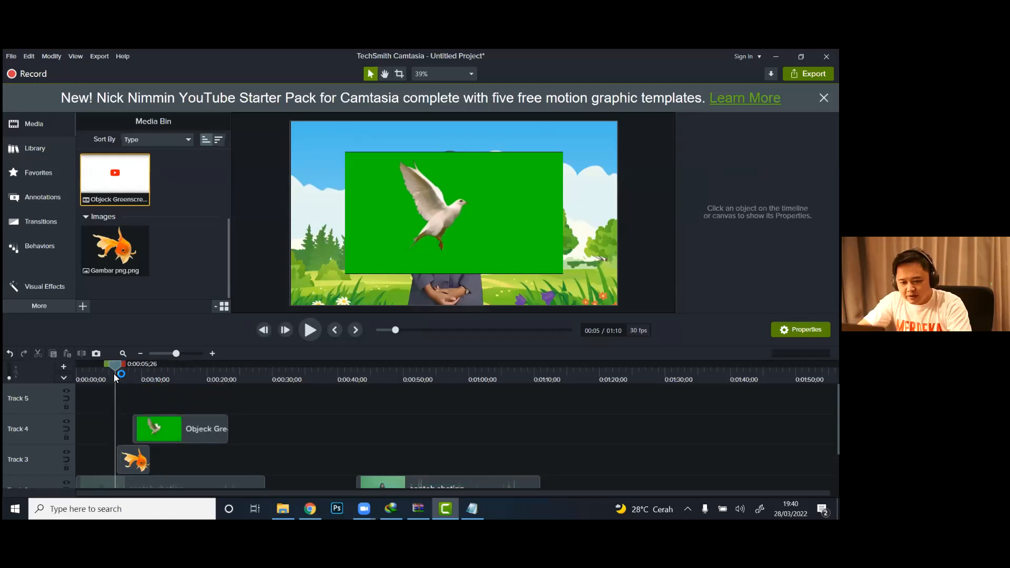
pyautogui.click(310, 331)
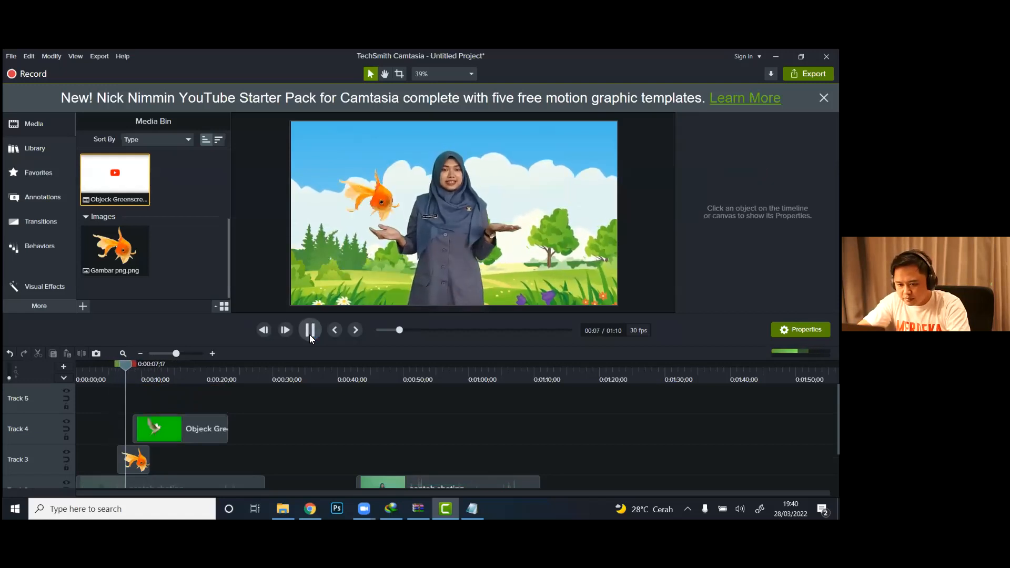
pyautogui.click(309, 334)
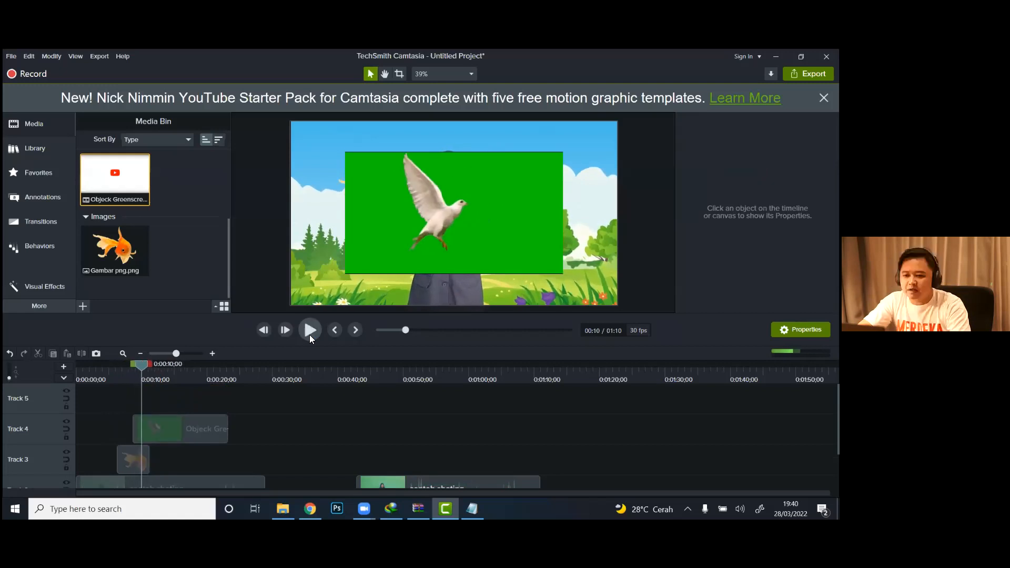
# Step: Scale the dove clip down to about 1075 × 605 and move it on the canvas to about X 423, Y 147
pyautogui.click(429, 194)
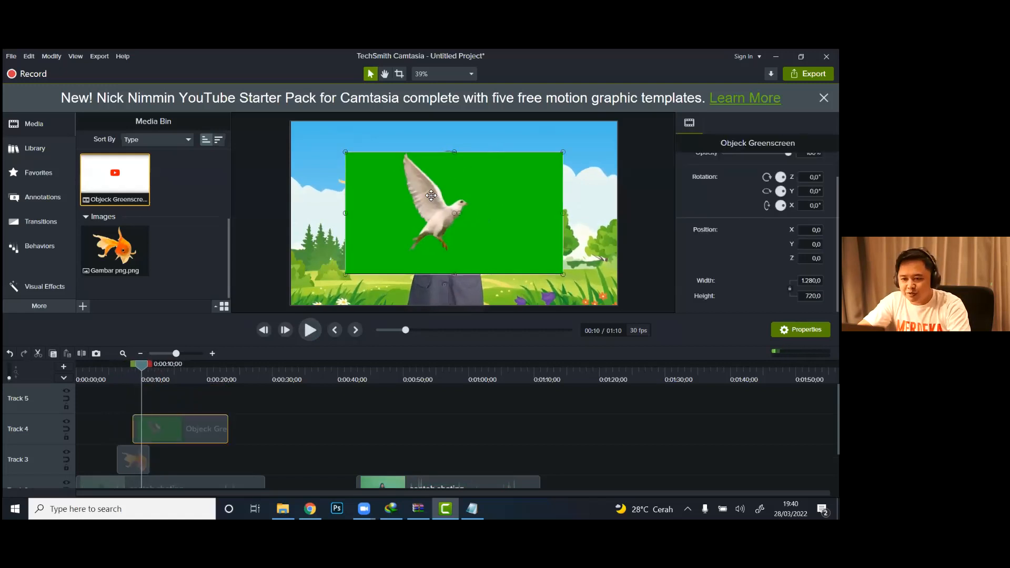
pyautogui.moveTo(352, 152); pyautogui.dragTo(382, 170)
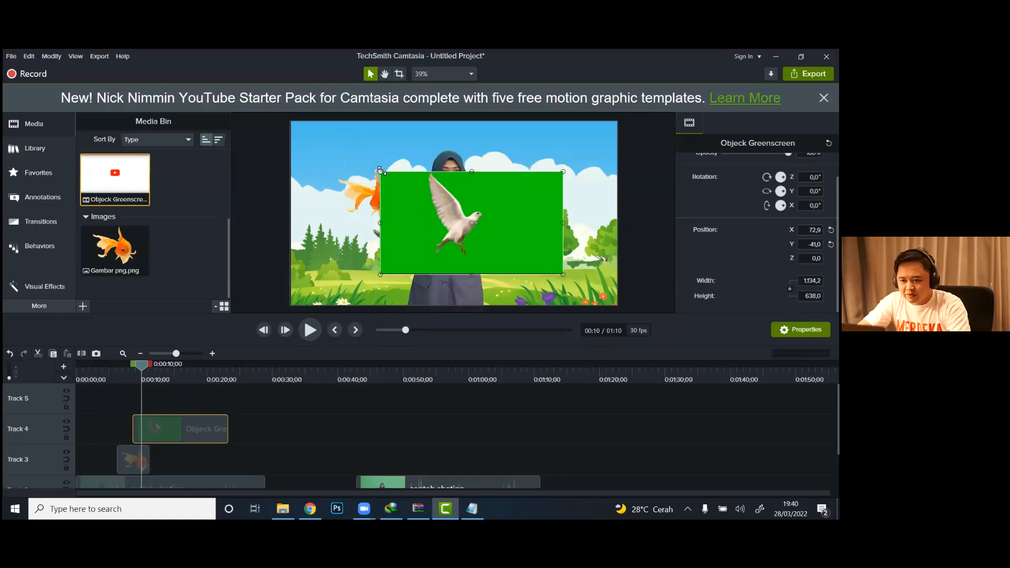
pyautogui.moveTo(416, 208); pyautogui.dragTo(486, 186)
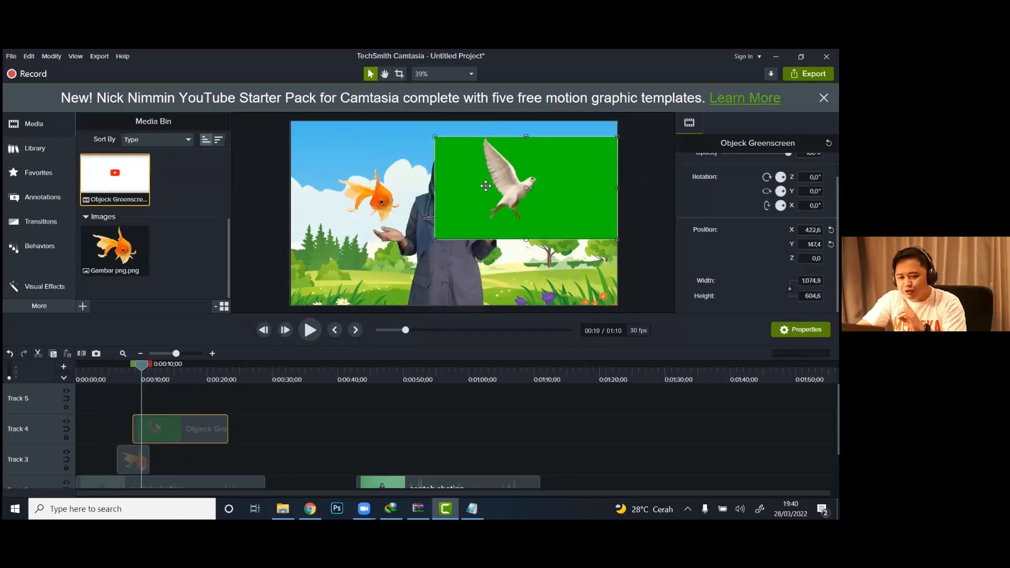
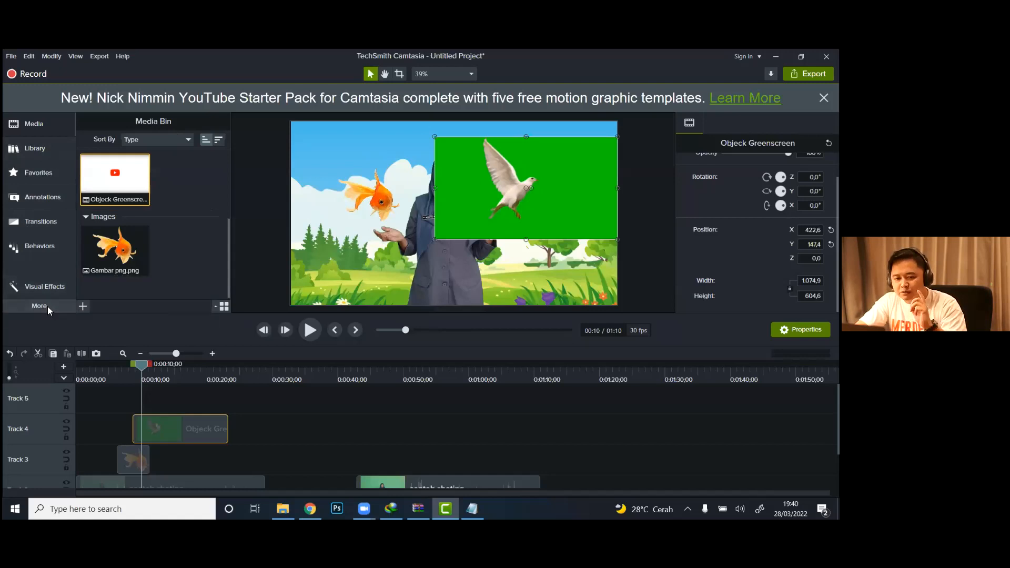
# Step: Add the Remove a Color visual effect to the dove clip on Track 4
pyautogui.click(48, 306)
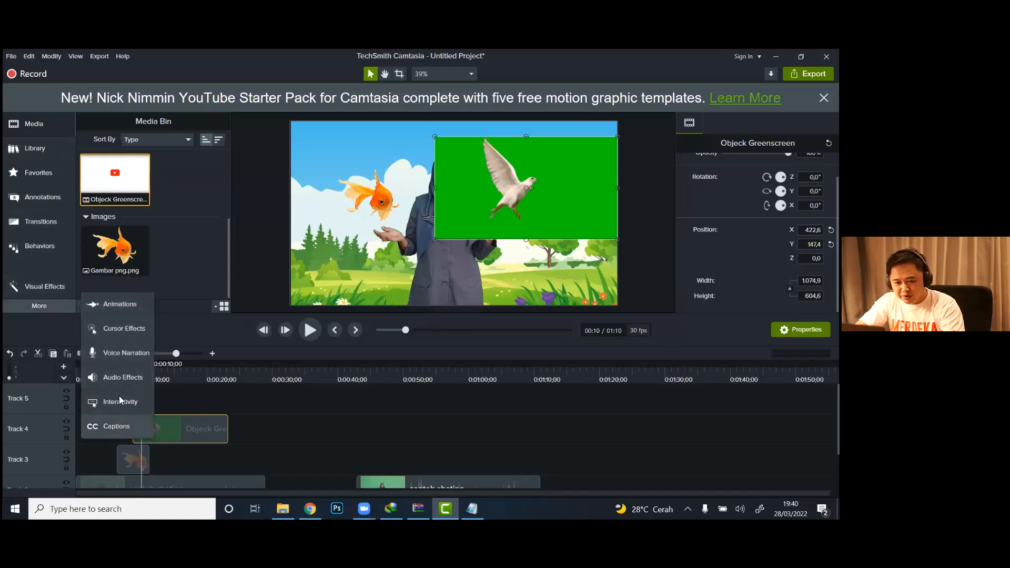
pyautogui.click(23, 289)
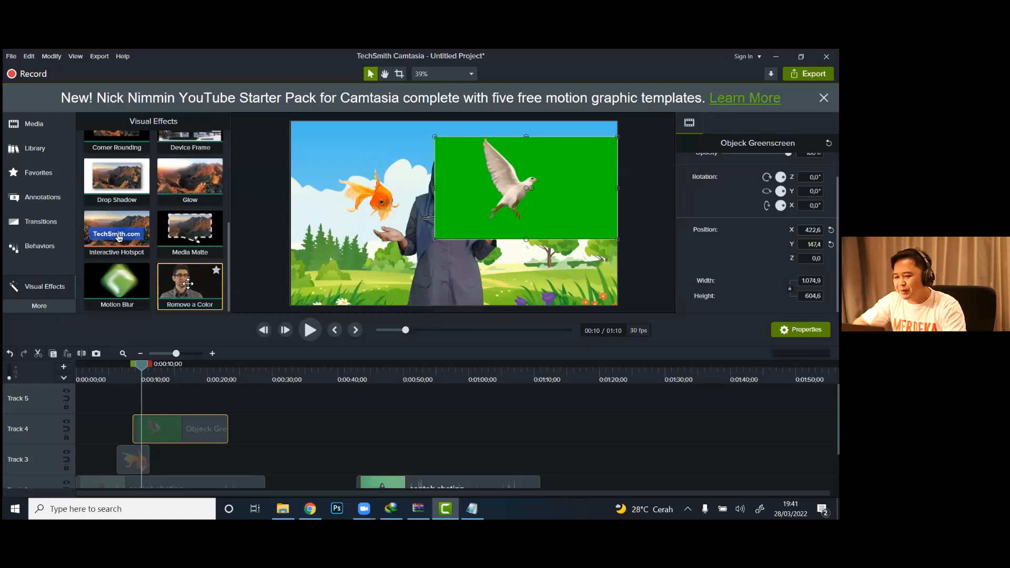
pyautogui.moveTo(188, 285); pyautogui.dragTo(179, 426)
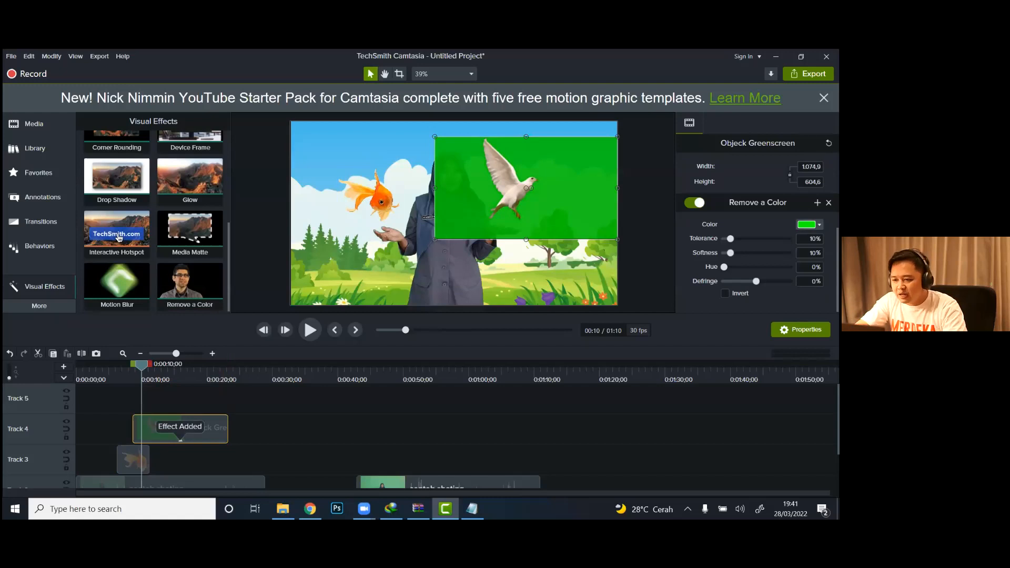
# Step: Sample the dove clip's green background as the color to remove, and set the effect's tolerance to 34%
pyautogui.click(808, 225)
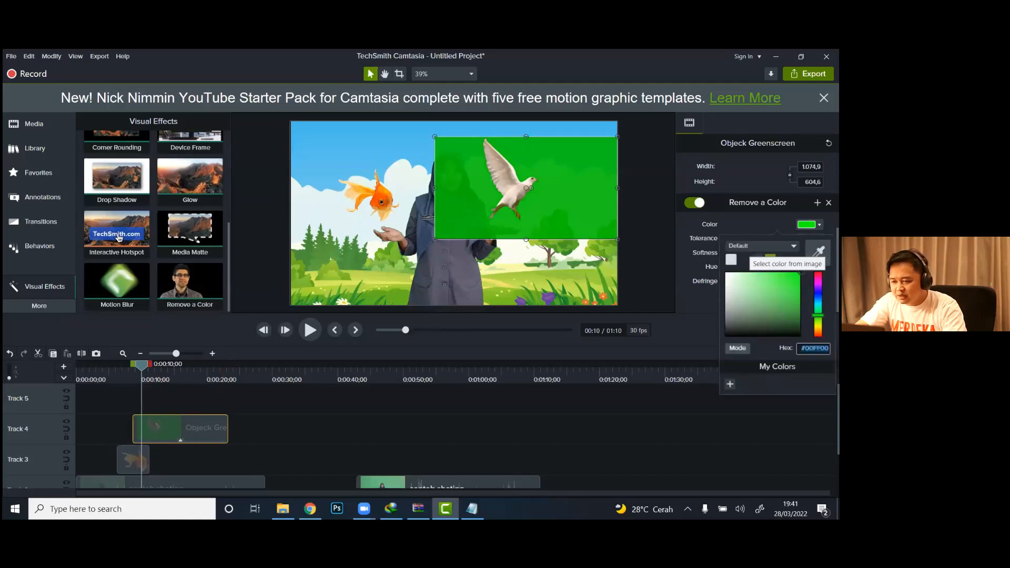
pyautogui.click(817, 251)
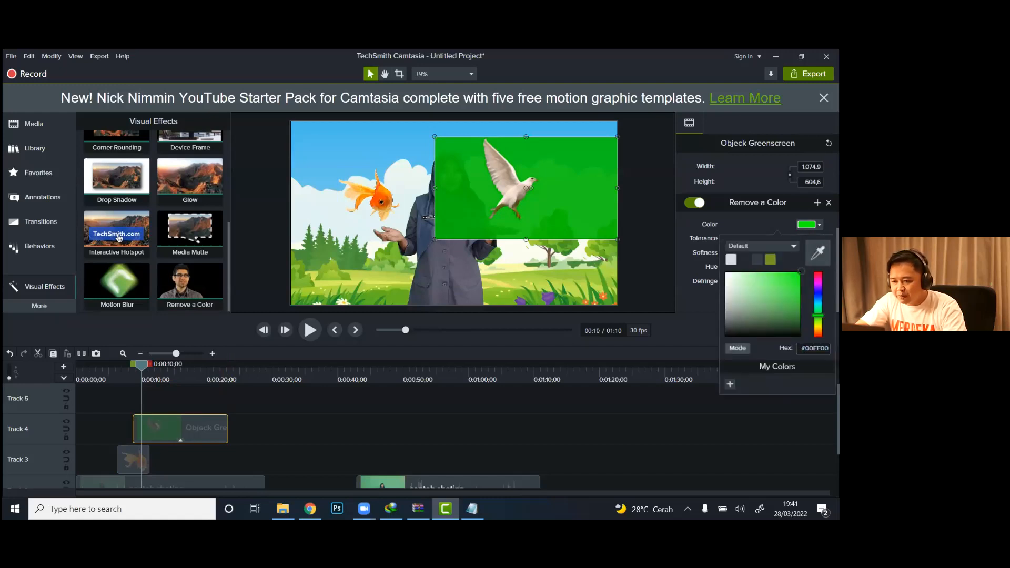
pyautogui.click(586, 167)
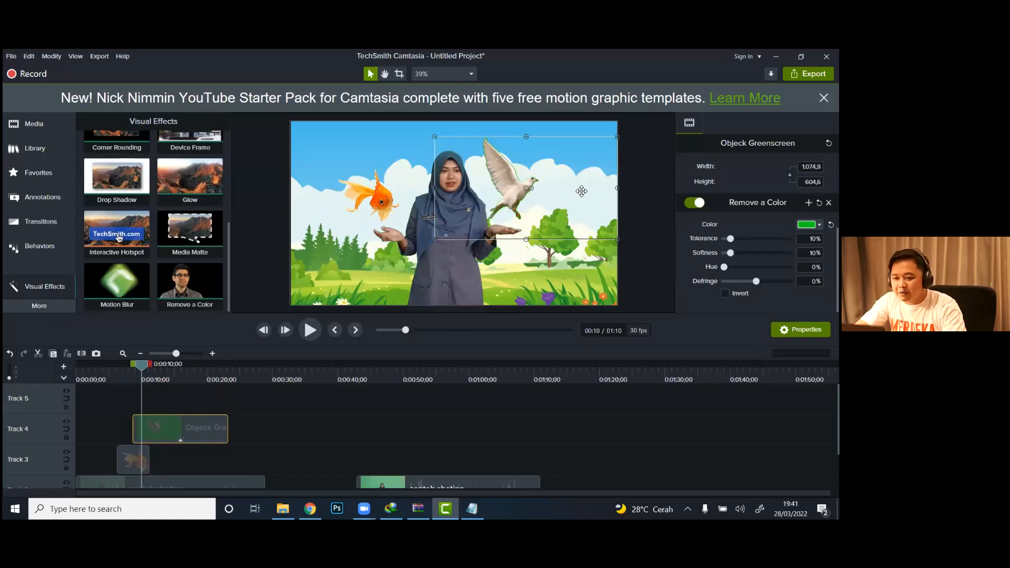
pyautogui.moveTo(730, 238); pyautogui.dragTo(746, 238)
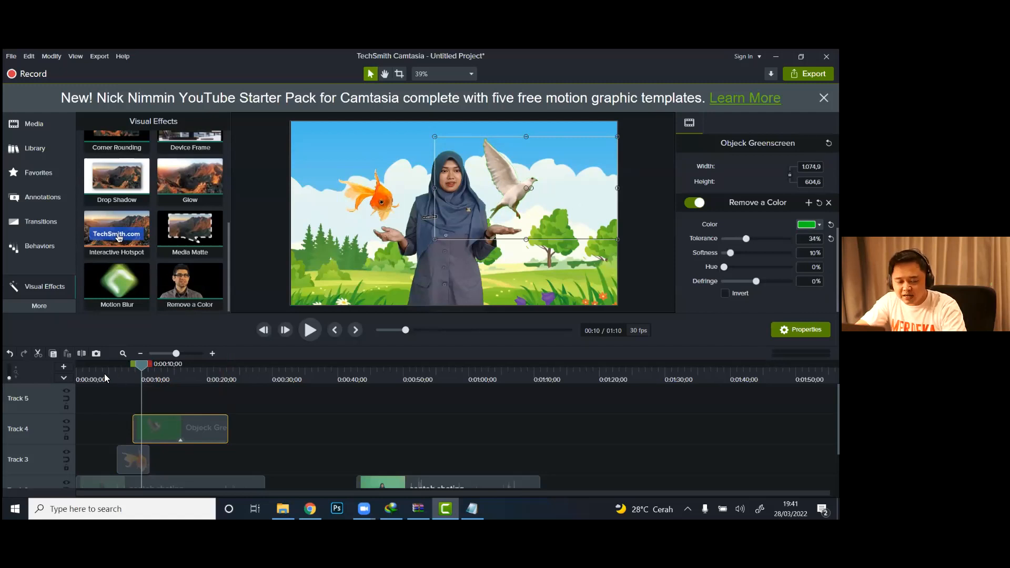
# Step: Play the sequence from before the goldfish appears to check the keyed dove, and pause at 0:00:10;18
pyautogui.click(106, 378)
pyautogui.click(303, 330)
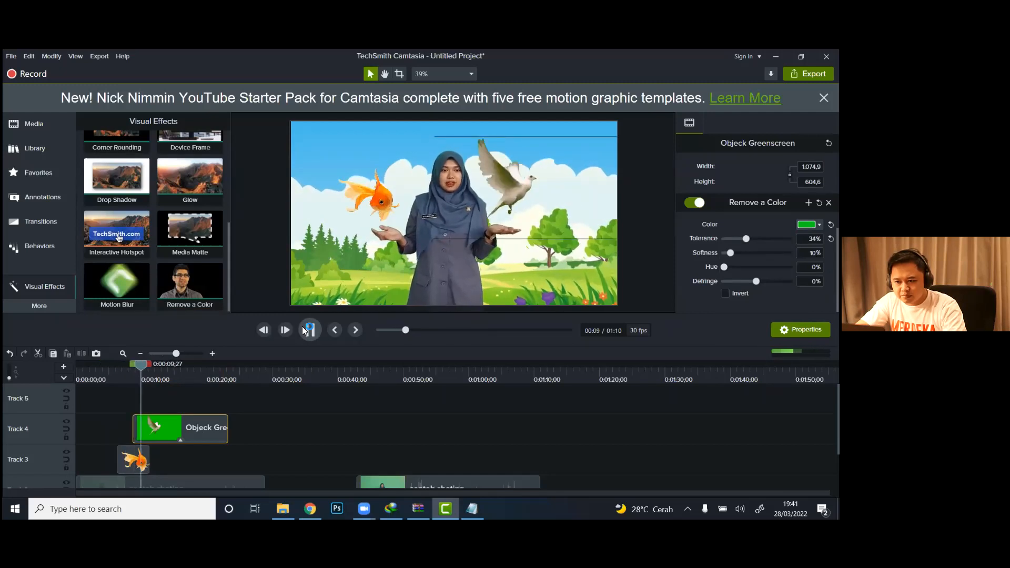
pyautogui.click(303, 331)
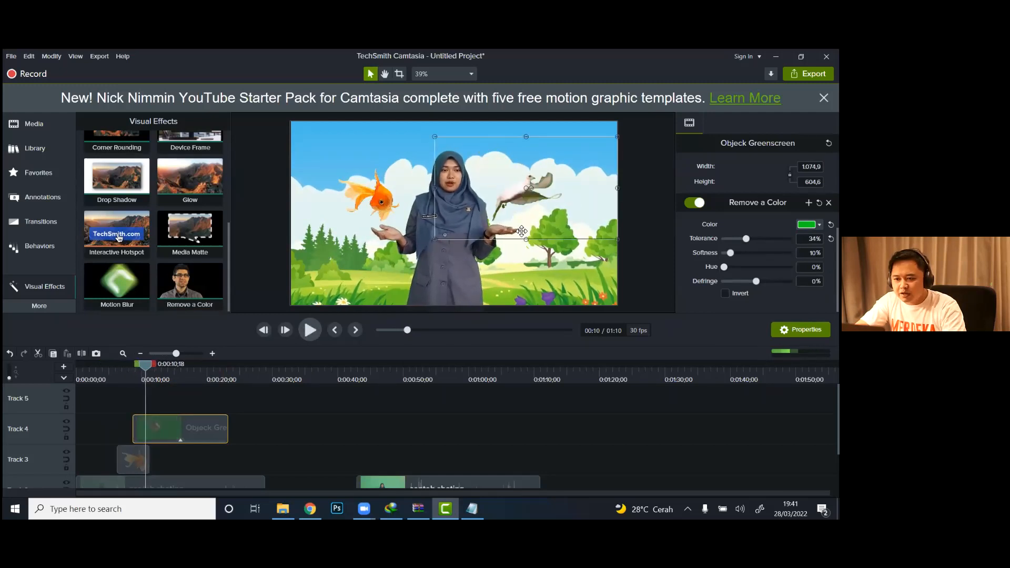
# Step: Crop the edges of the dove clip on the canvas to about 1042 × 386 to cut off the leftover border lines
pyautogui.click(630, 221)
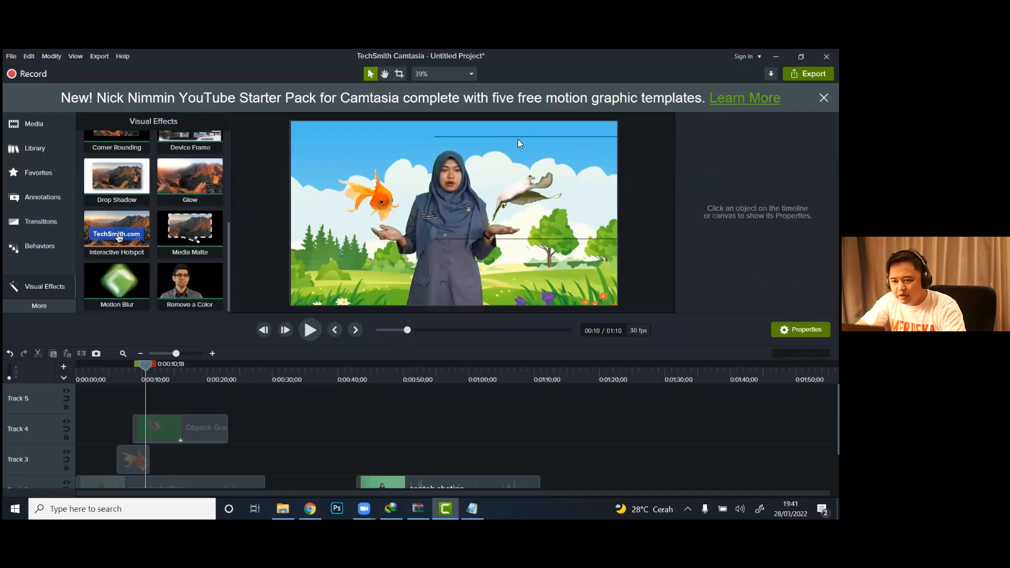
pyautogui.click(399, 76)
pyautogui.click(528, 195)
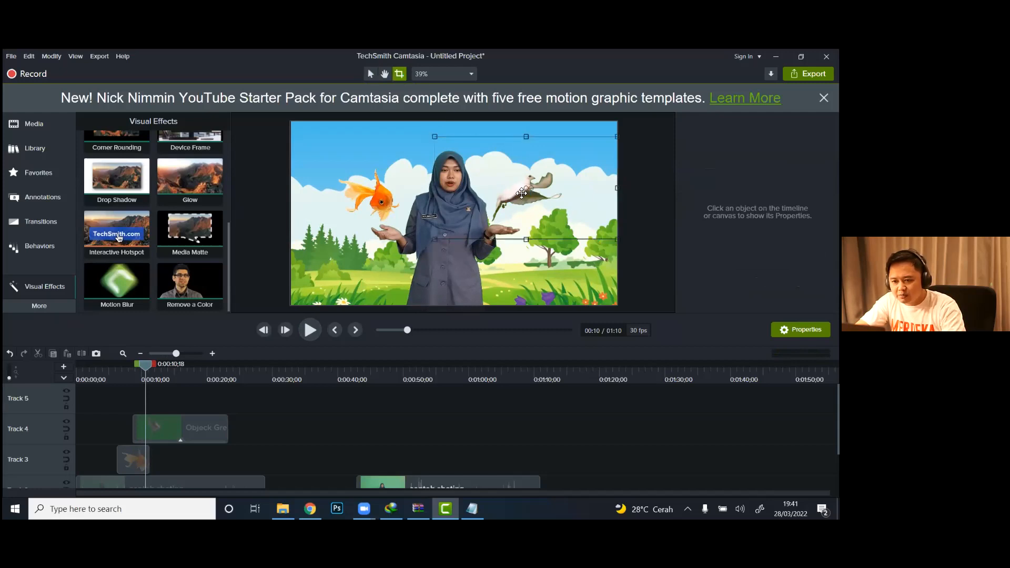
pyautogui.moveTo(442, 240); pyautogui.dragTo(448, 223)
pyautogui.moveTo(616, 136); pyautogui.dragTo(616, 156)
pyautogui.click(645, 167)
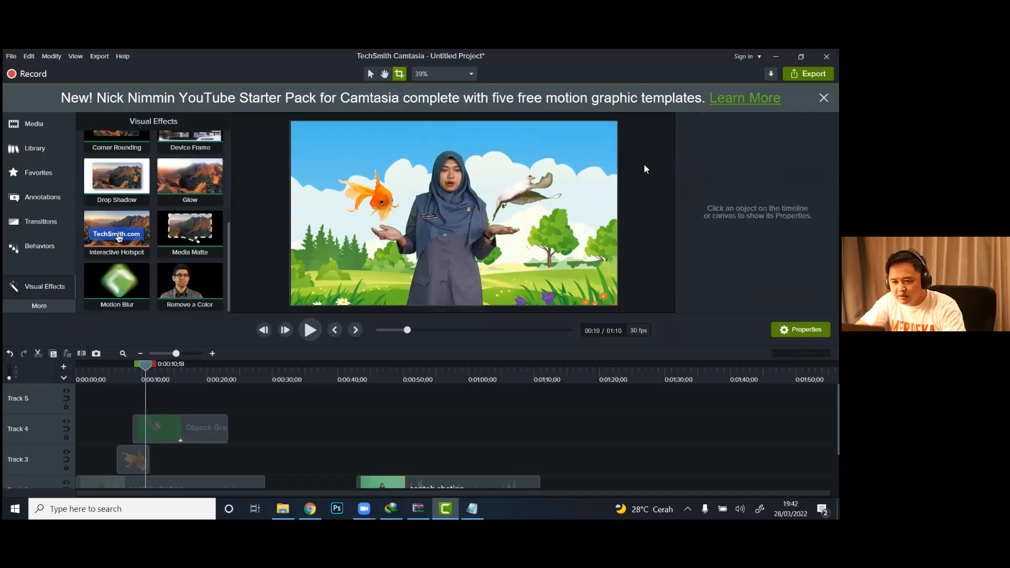
# Step: Preview from 0:00:05;04 to 0:00:11;27, and raise the dove clip's upper crop edge to a clip height of about 460
pyautogui.click(111, 376)
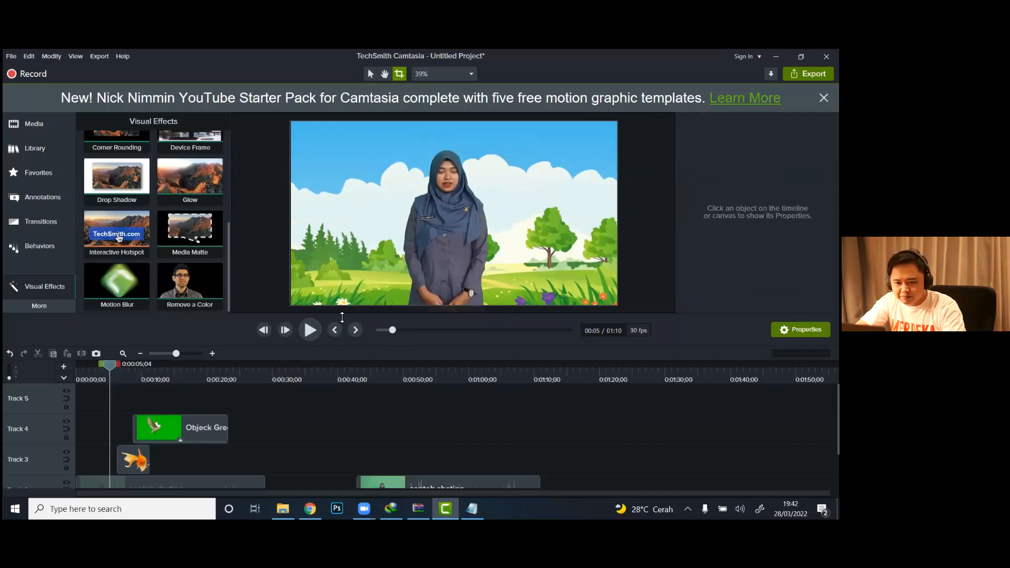
pyautogui.click(314, 329)
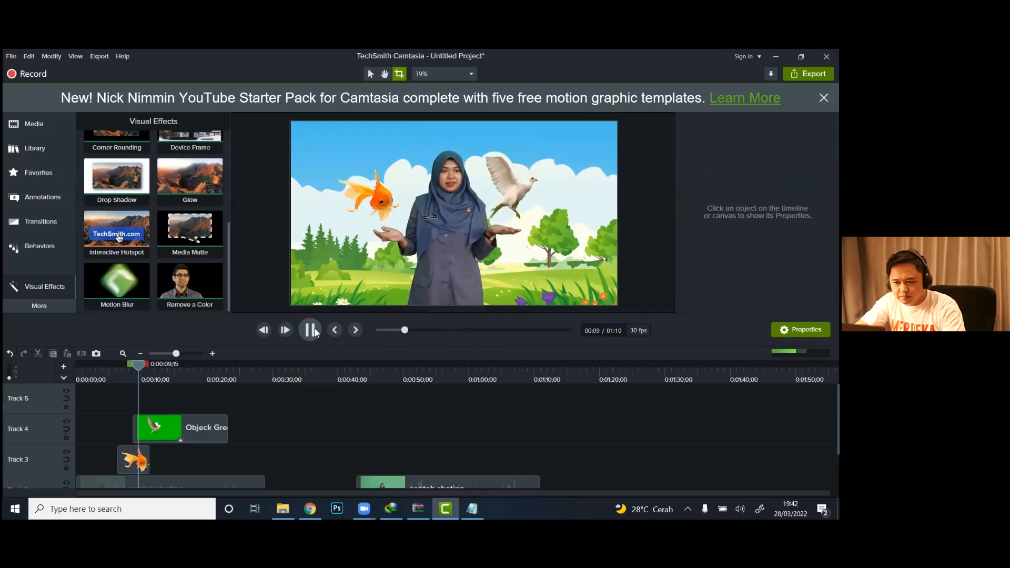
pyautogui.click(316, 333)
pyautogui.click(172, 435)
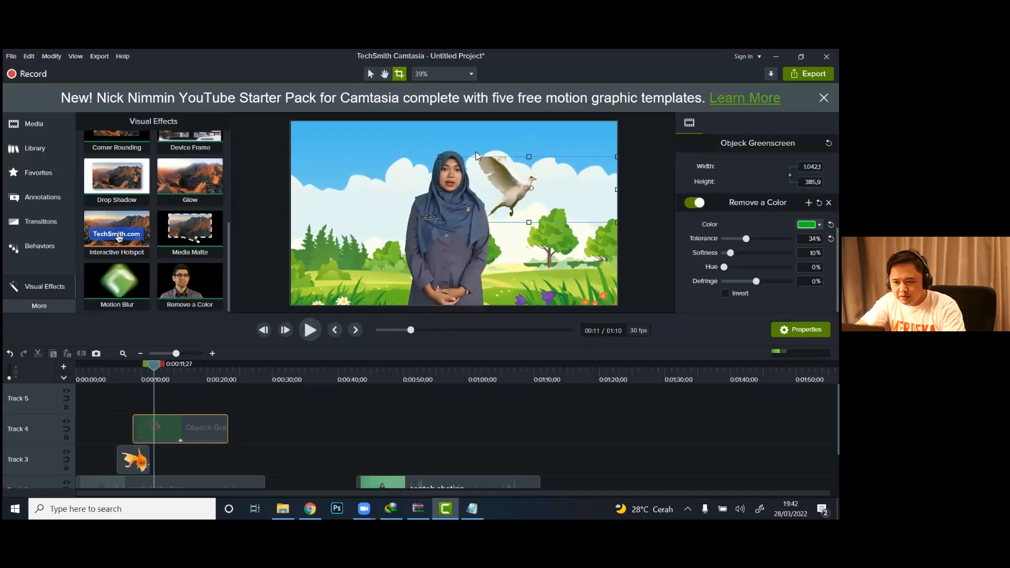
pyautogui.moveTo(529, 156); pyautogui.dragTo(530, 145)
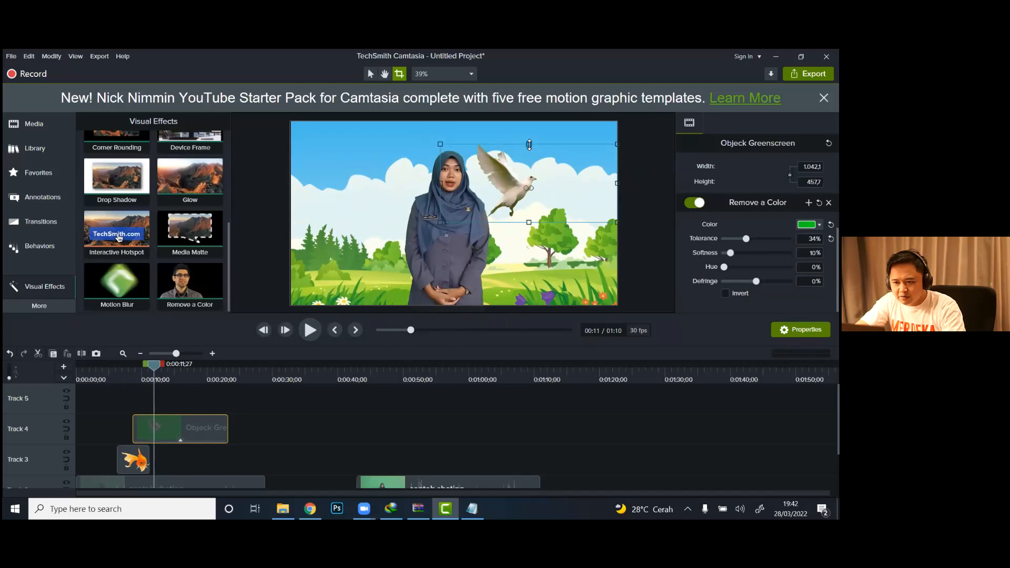
# Step: Play from 0:00:04;28 to 0:00:11;29, and make the dove clip and the goldfish image both end at that playhead position
pyautogui.click(107, 370)
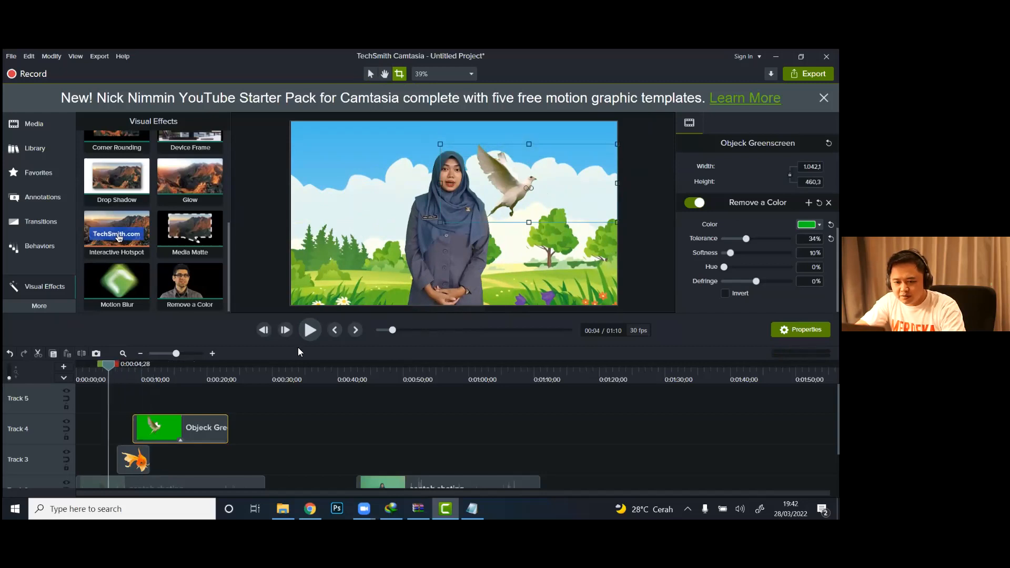
pyautogui.click(305, 331)
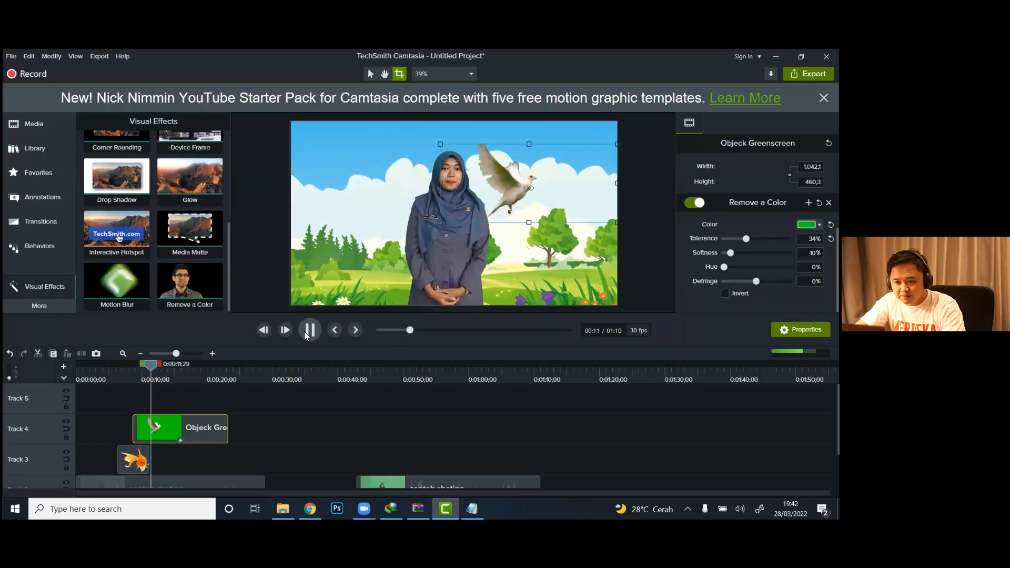
pyautogui.click(194, 432)
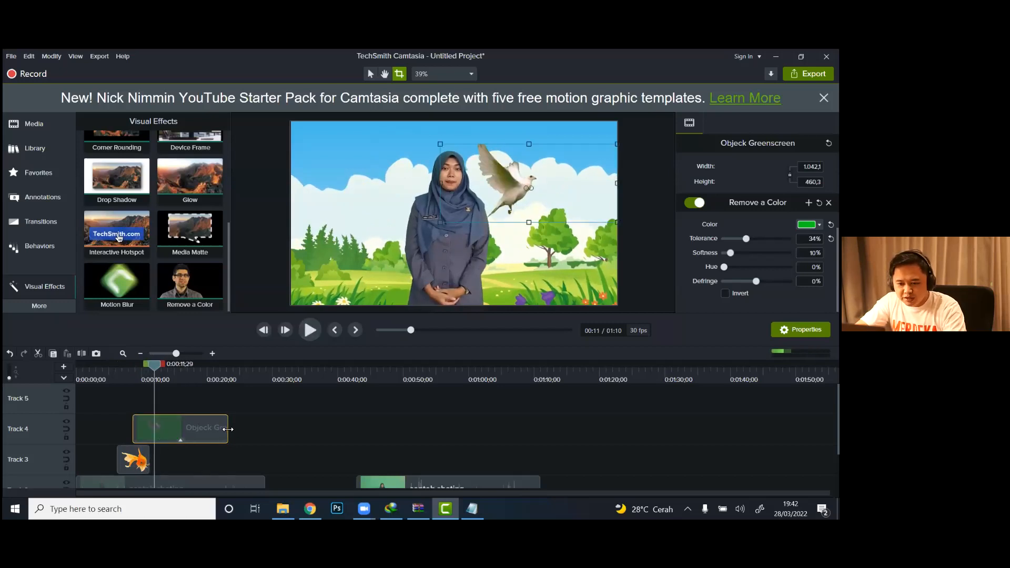
pyautogui.moveTo(227, 430); pyautogui.dragTo(192, 429)
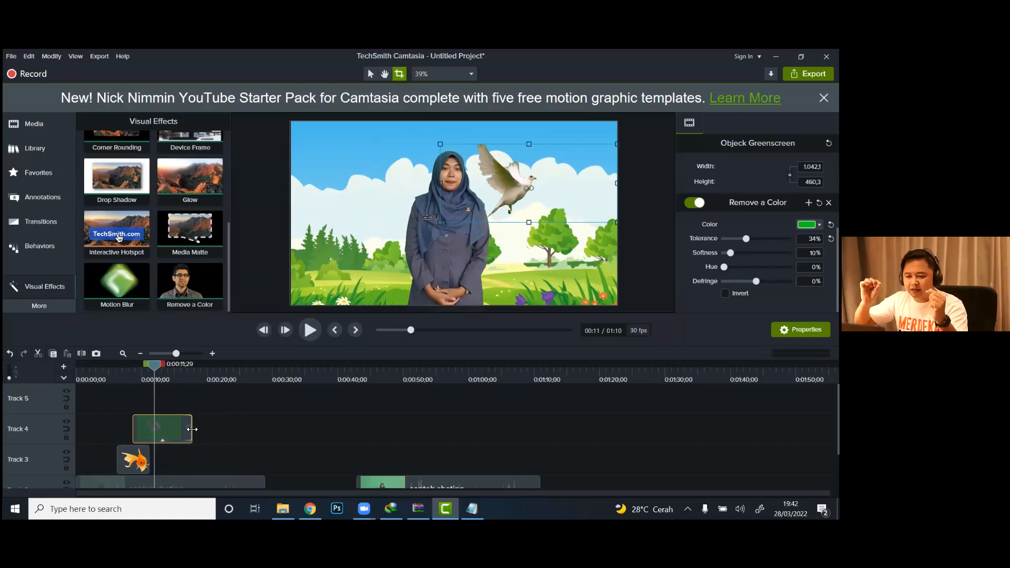
pyautogui.moveTo(192, 429); pyautogui.dragTo(154, 454)
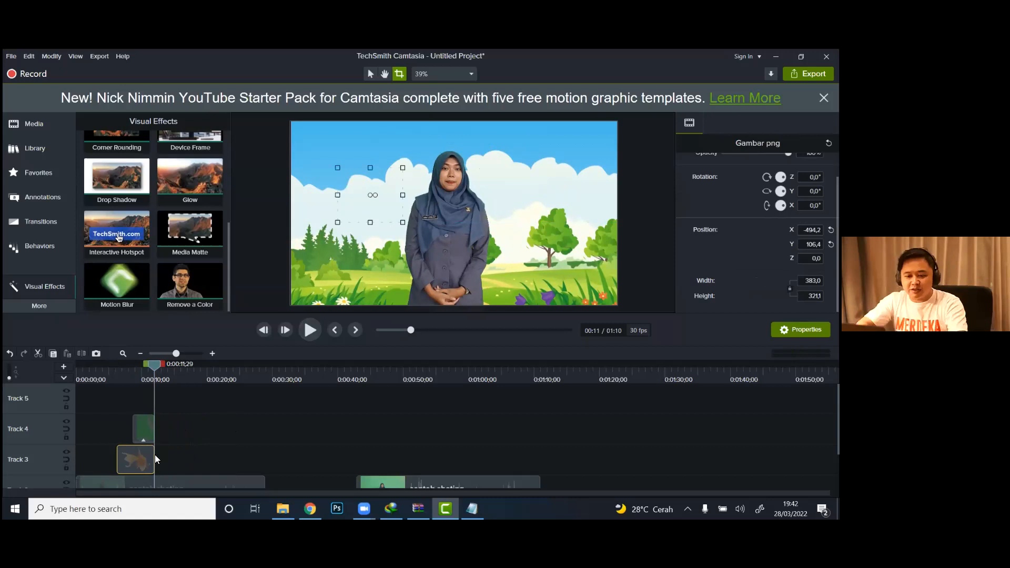
# Step: Play the video from the beginning to check the goldfish and dove timing, and pause at 0:00:13;18
pyautogui.click(81, 376)
pyautogui.click(309, 329)
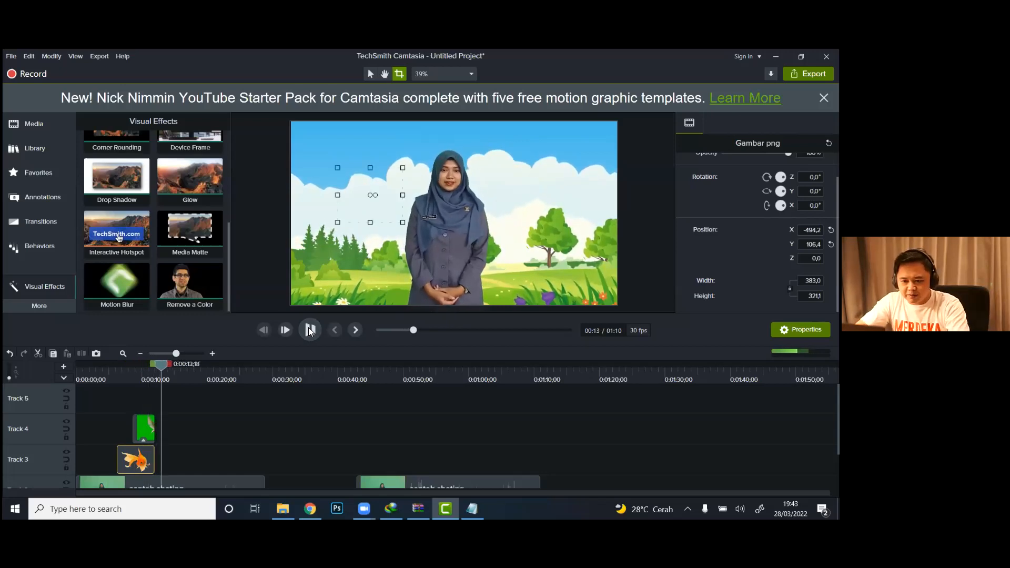
pyautogui.click(309, 330)
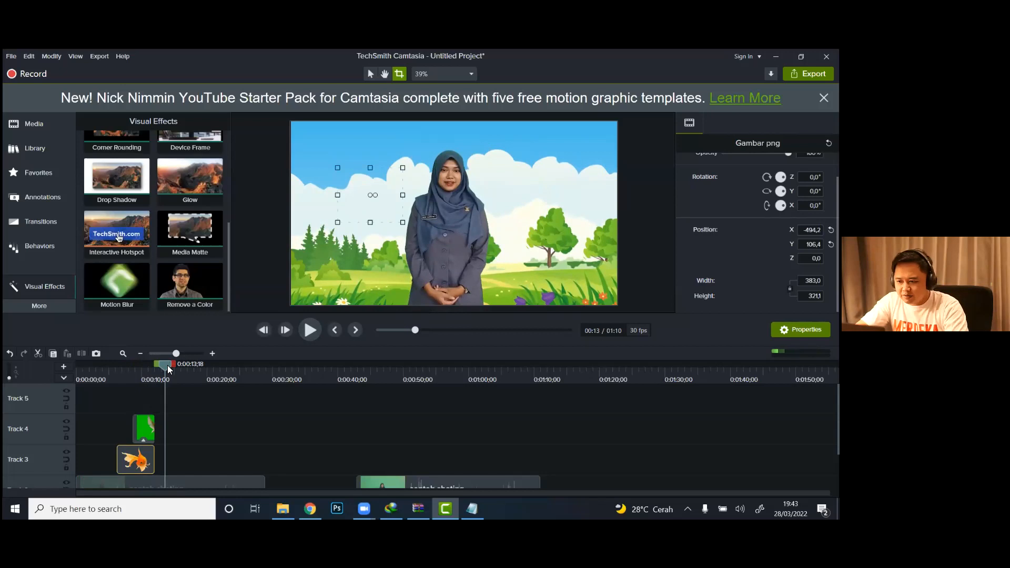
# Step: At 0:00:09;20, scale the dove clip to about 889 × 393 and the goldfish to about 388 × 325, moving the goldfish to X -492, Y 176
pyautogui.moveTo(168, 368); pyautogui.dragTo(139, 369)
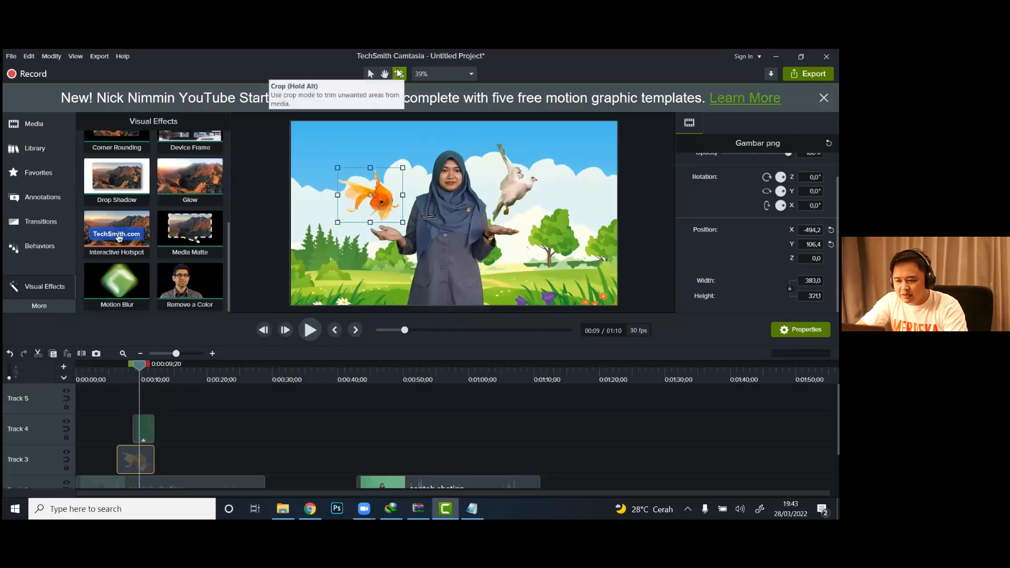
pyautogui.click(368, 75)
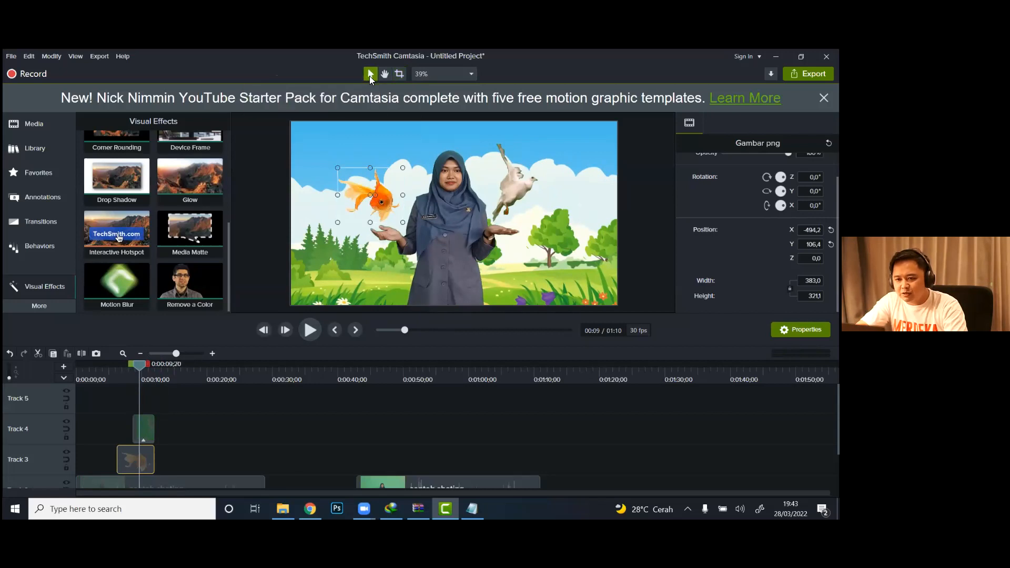
pyautogui.moveTo(402, 167)
pyautogui.mouseDown()
pyautogui.moveTo(427, 140)
pyautogui.moveTo(401, 170)
pyautogui.mouseUp()
pyautogui.click(521, 188)
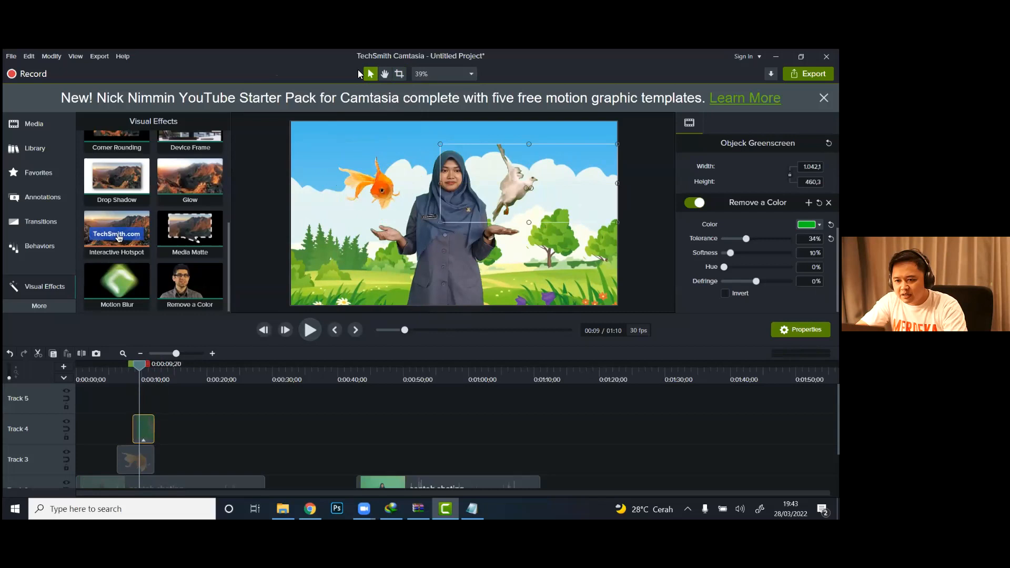
pyautogui.moveTo(441, 144); pyautogui.dragTo(466, 155)
pyautogui.moveTo(502, 188); pyautogui.dragTo(504, 187)
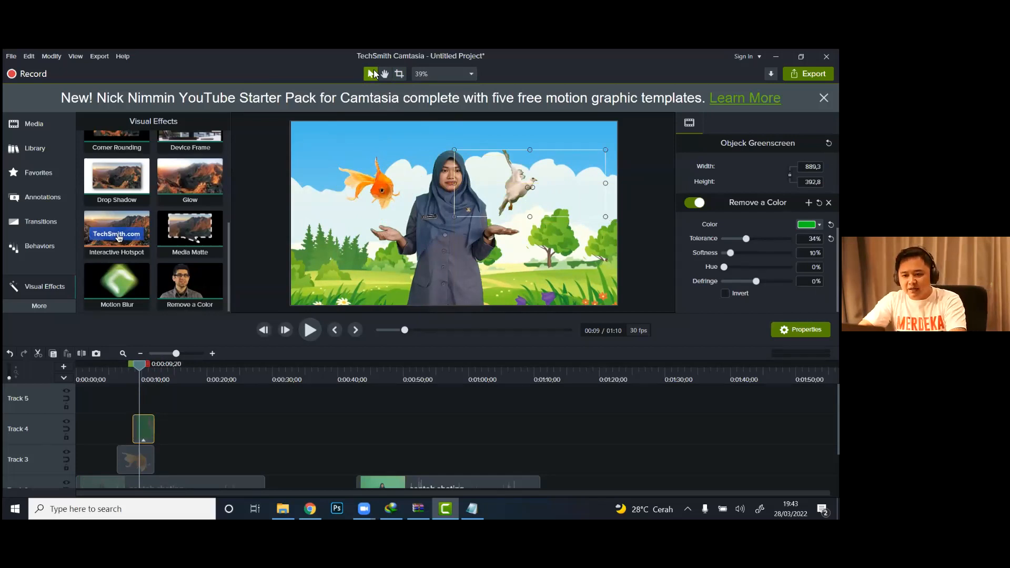
pyautogui.click(123, 466)
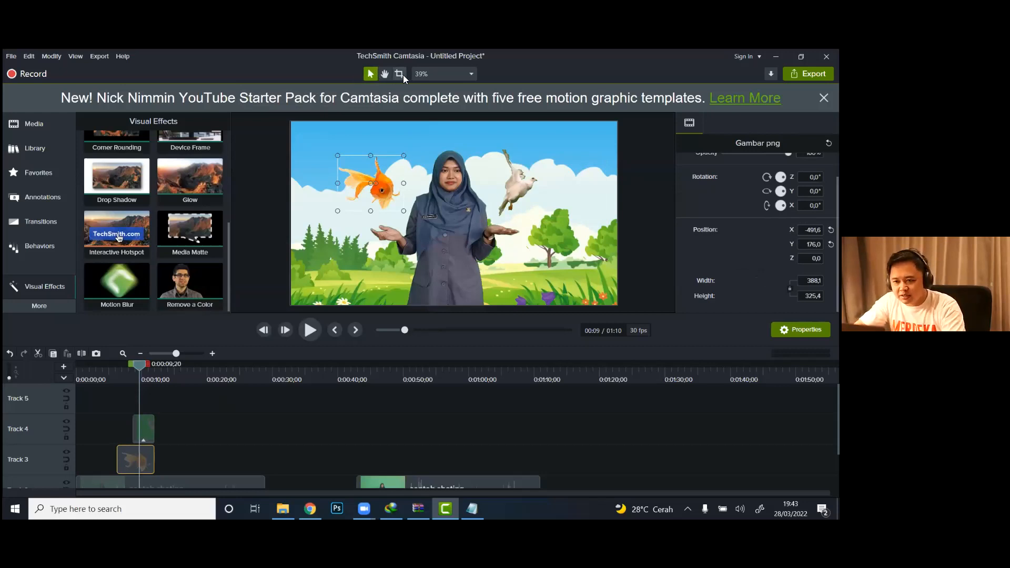
# Step: Play the section with the resized goldfish and dove to check when the presenter lowers her hands, and pause
pyautogui.click(117, 379)
pyautogui.click(309, 331)
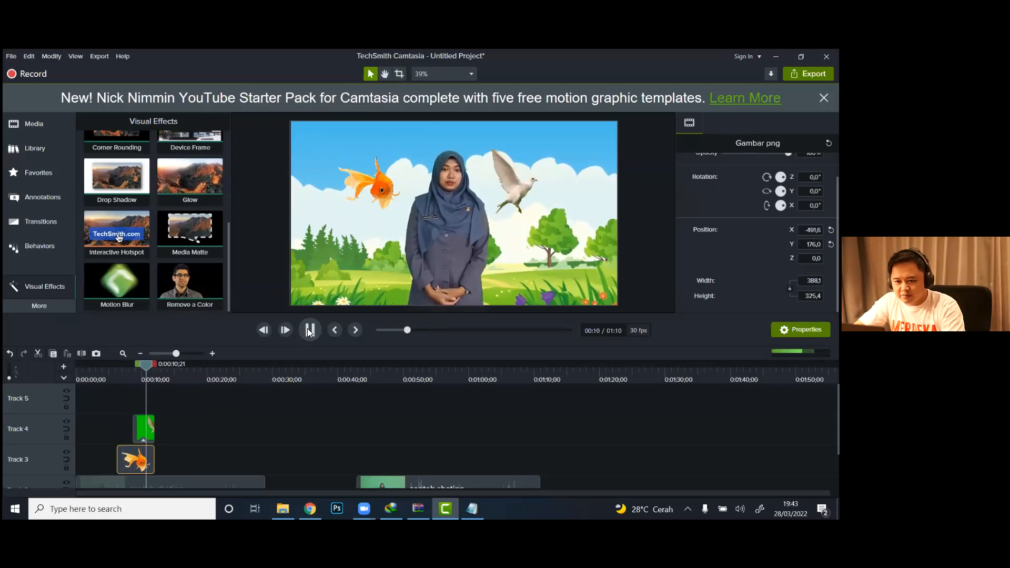
pyautogui.click(308, 330)
# Step: Trim the ends of the goldfish image and dove clip to 0:00:11;00, and extend the dove clip's start slightly earlier
pyautogui.moveTo(155, 364)
pyautogui.mouseDown()
pyautogui.moveTo(141, 367)
pyautogui.moveTo(150, 372)
pyautogui.mouseUp()
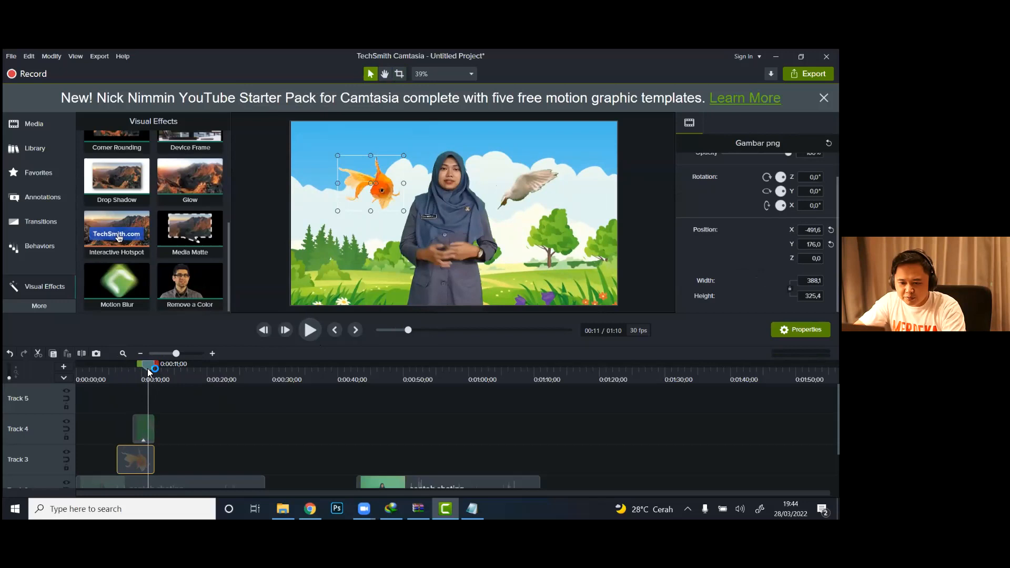
pyautogui.moveTo(153, 456); pyautogui.dragTo(149, 432)
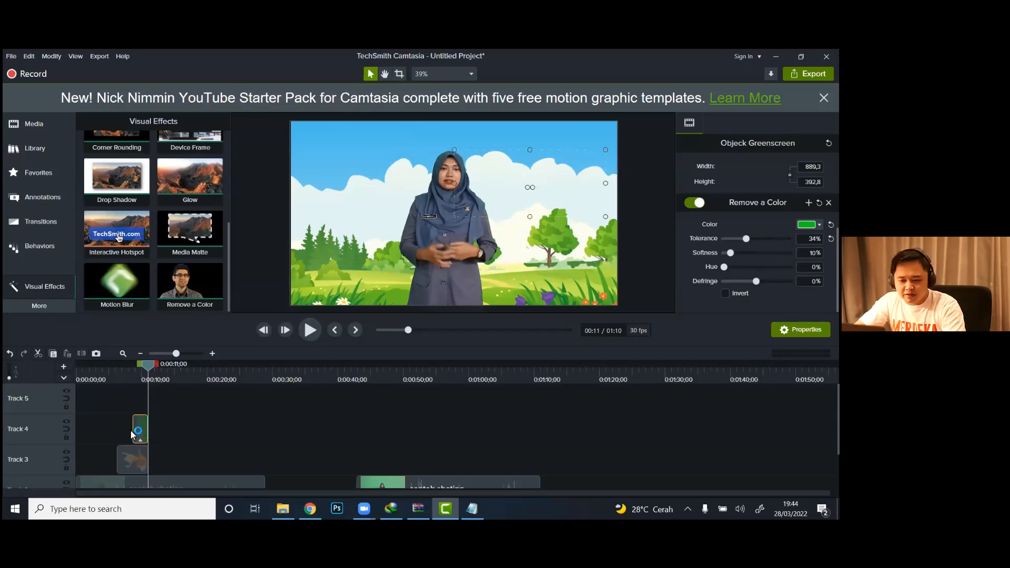
pyautogui.moveTo(133, 430); pyautogui.dragTo(130, 429)
# Step: Preview from 0:00:04;00 to 0:00:06;20, and shift the dove clip earlier on Track 4, keeping its end at 0:00:11;00
pyautogui.click(102, 369)
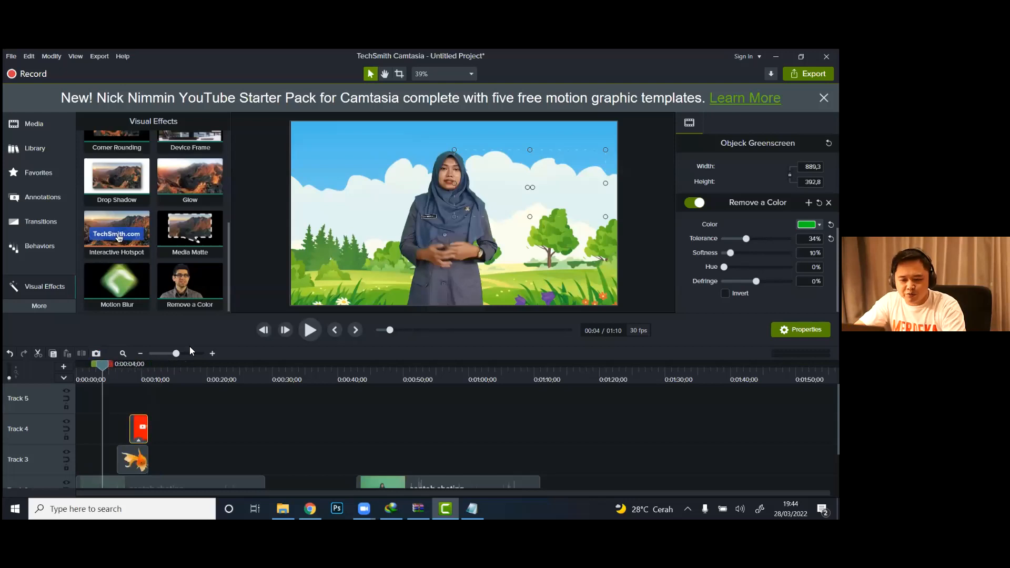
pyautogui.click(314, 331)
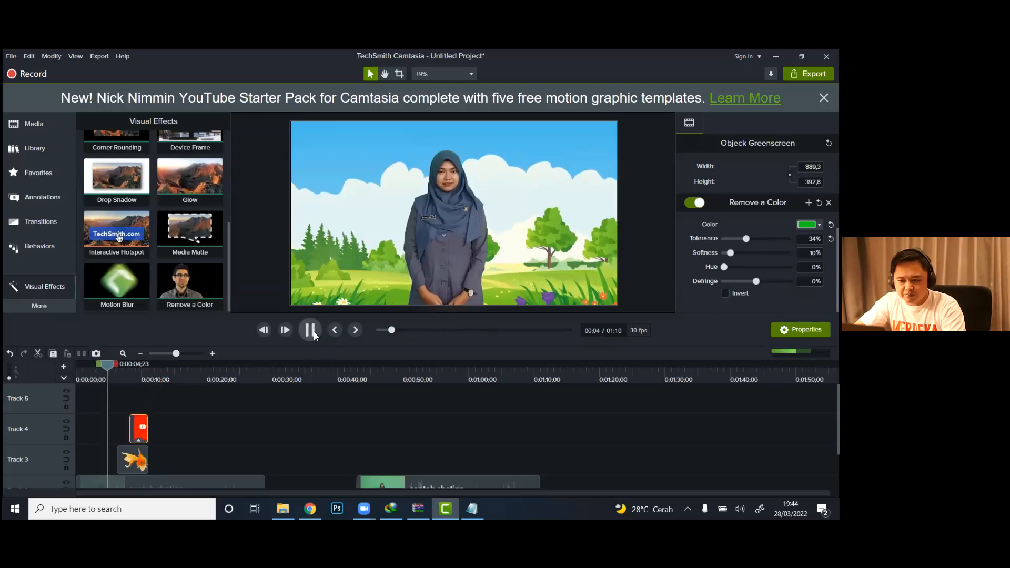
pyautogui.click(314, 332)
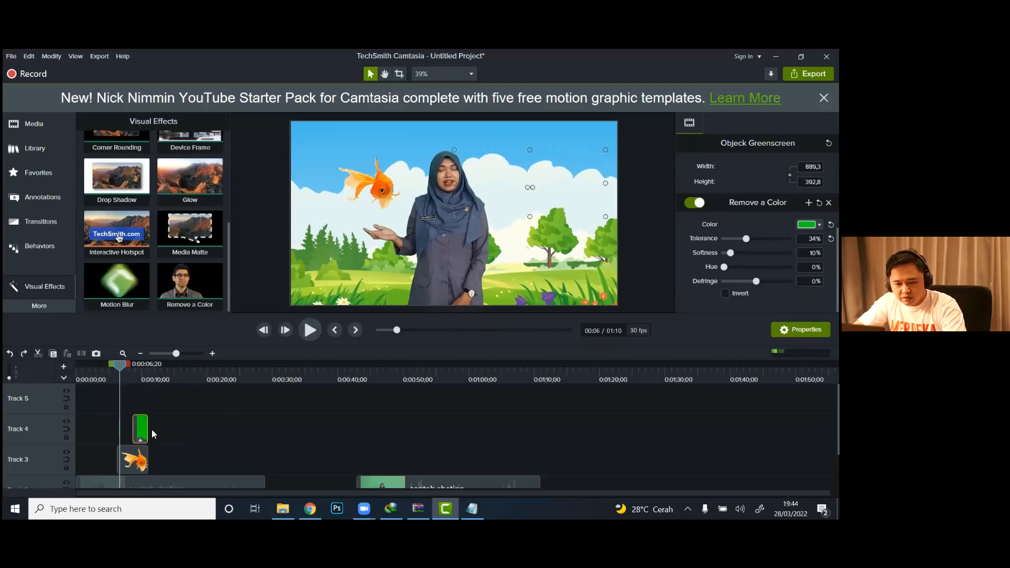
pyautogui.moveTo(139, 433)
pyautogui.mouseDown()
pyautogui.moveTo(129, 435)
pyautogui.moveTo(148, 430)
pyautogui.mouseUp()
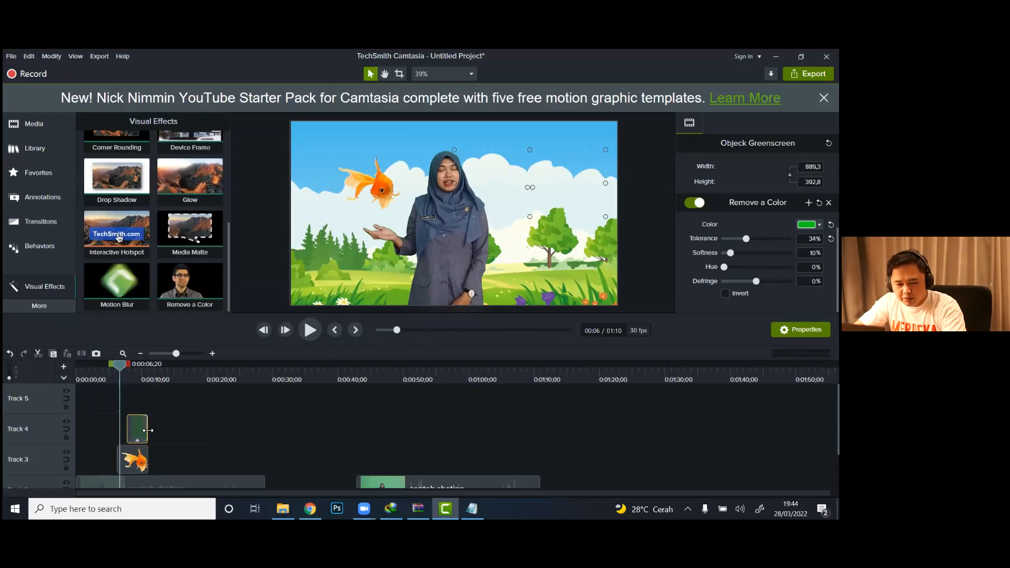
# Step: Play the composite from 0:00:06;20 to check the goldfish and dove timing, pausing at 0:00:12;22
pyautogui.click(311, 329)
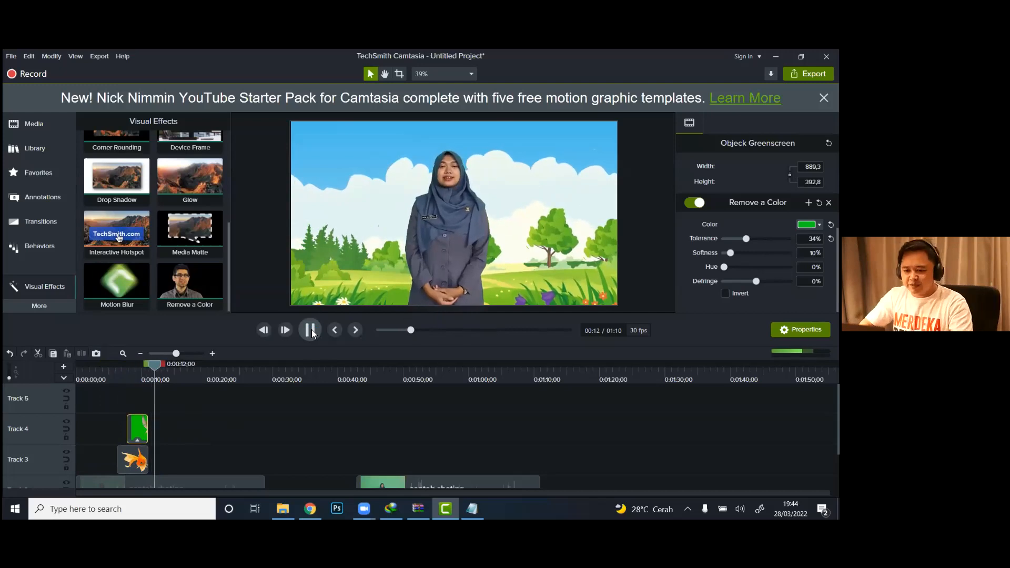
pyautogui.click(311, 329)
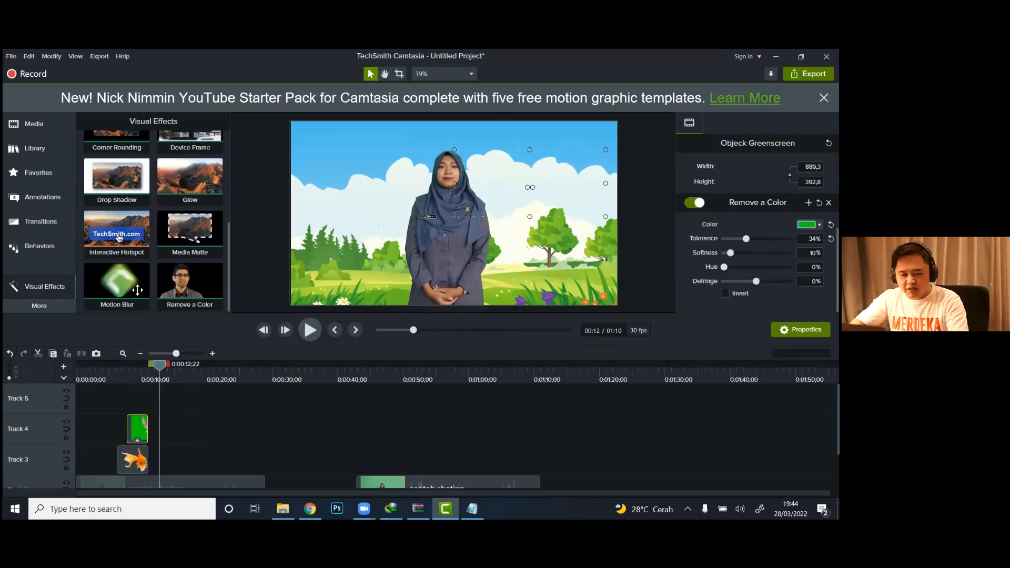
pyautogui.click(45, 126)
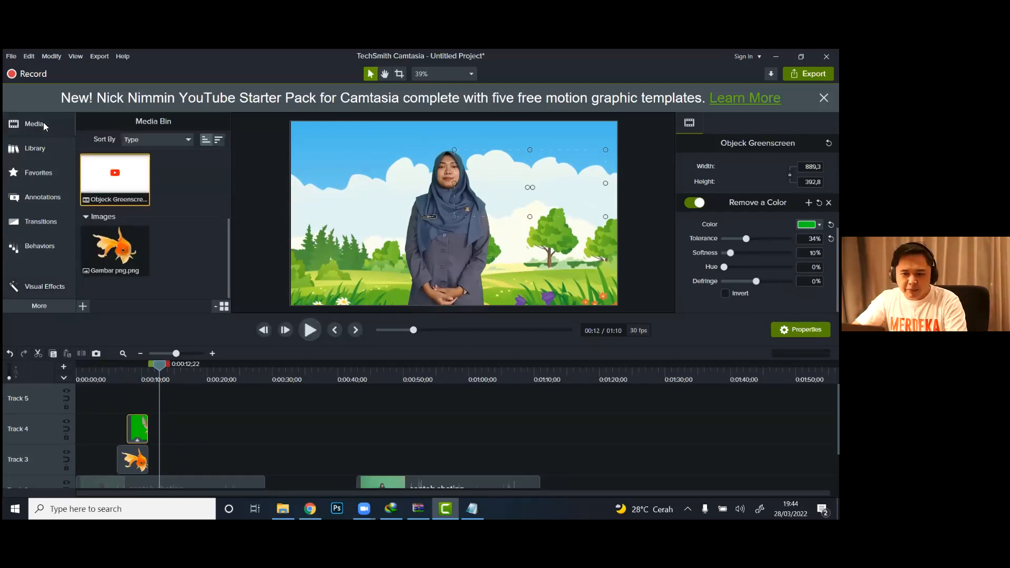
pyautogui.moveTo(229, 230)
pyautogui.mouseDown()
pyautogui.moveTo(226, 166)
pyautogui.moveTo(228, 229)
pyautogui.mouseUp()
pyautogui.rightClick(174, 212)
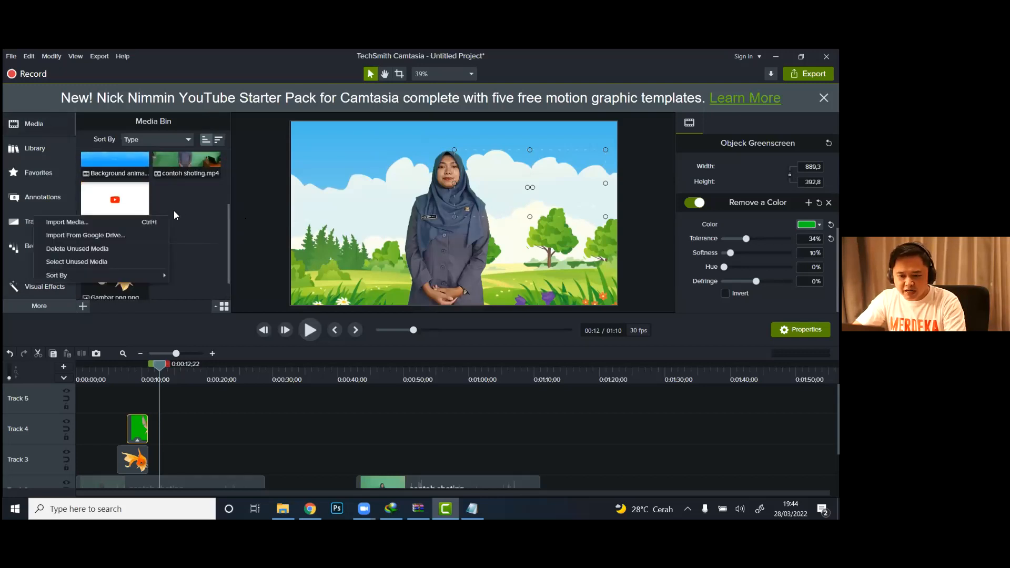
pyautogui.click(141, 222)
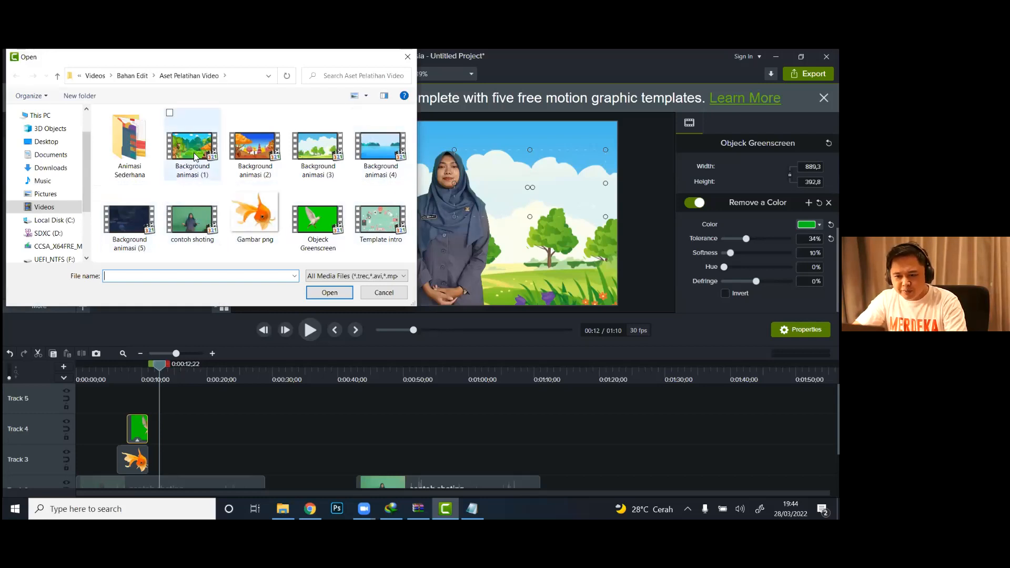
pyautogui.click(376, 298)
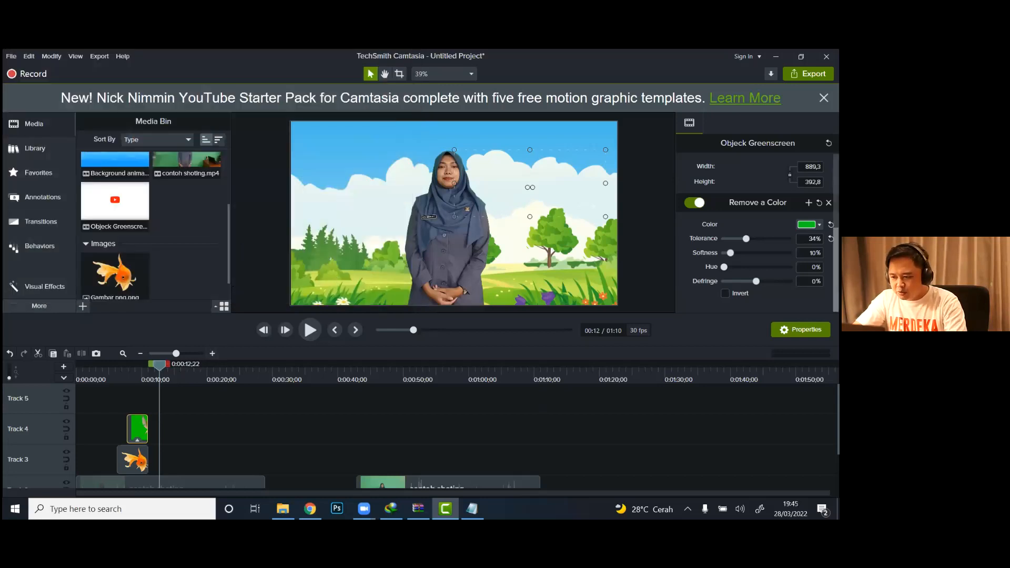
# Step: Preview the composite from 0:00:03;24 to 0:00:10;00, return to 0:00:07;12 and select the goldfish image
pyautogui.scroll(-3, 293, 440)
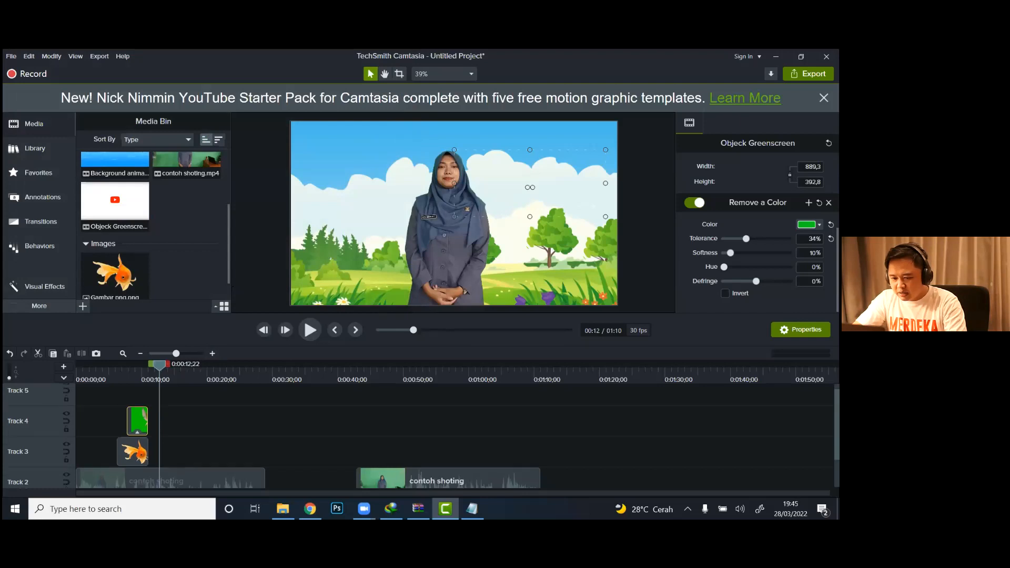
pyautogui.click(101, 380)
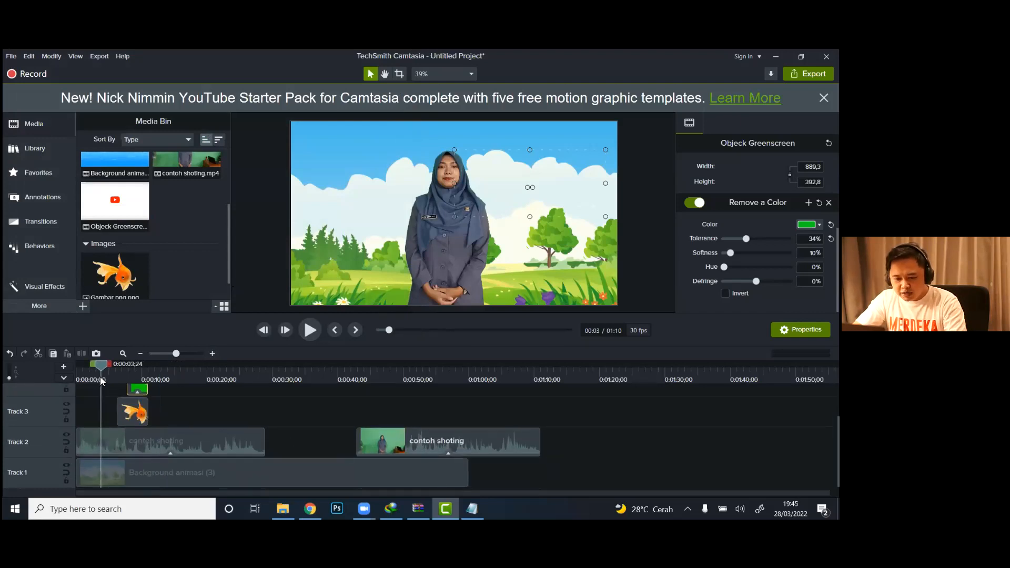
pyautogui.click(109, 439)
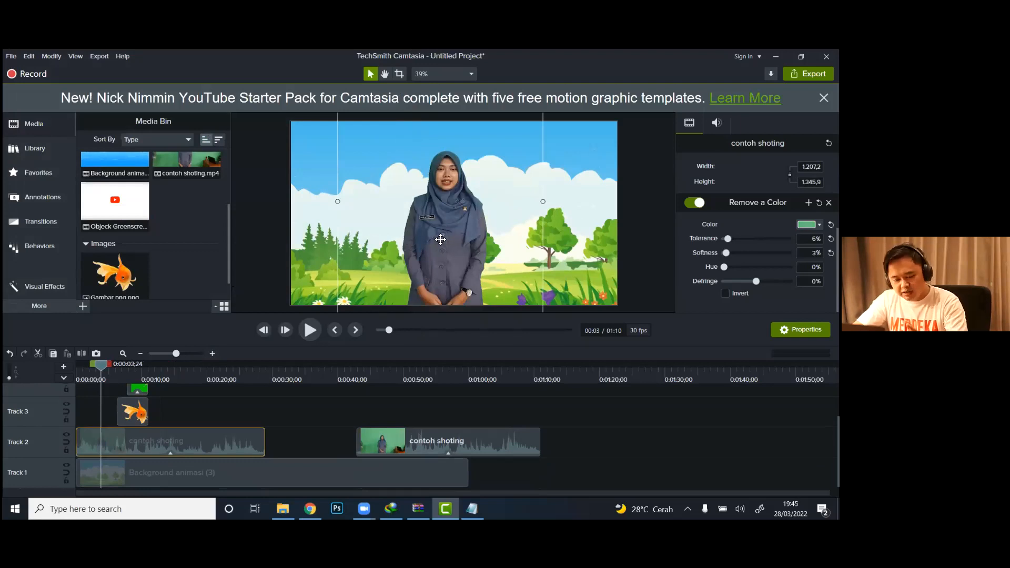
pyautogui.click(316, 333)
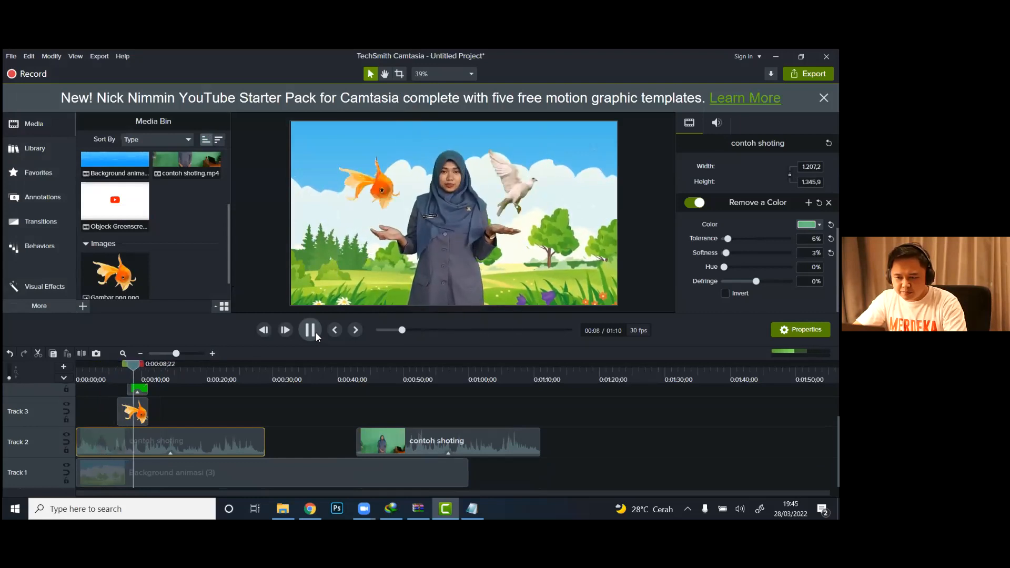
pyautogui.click(315, 333)
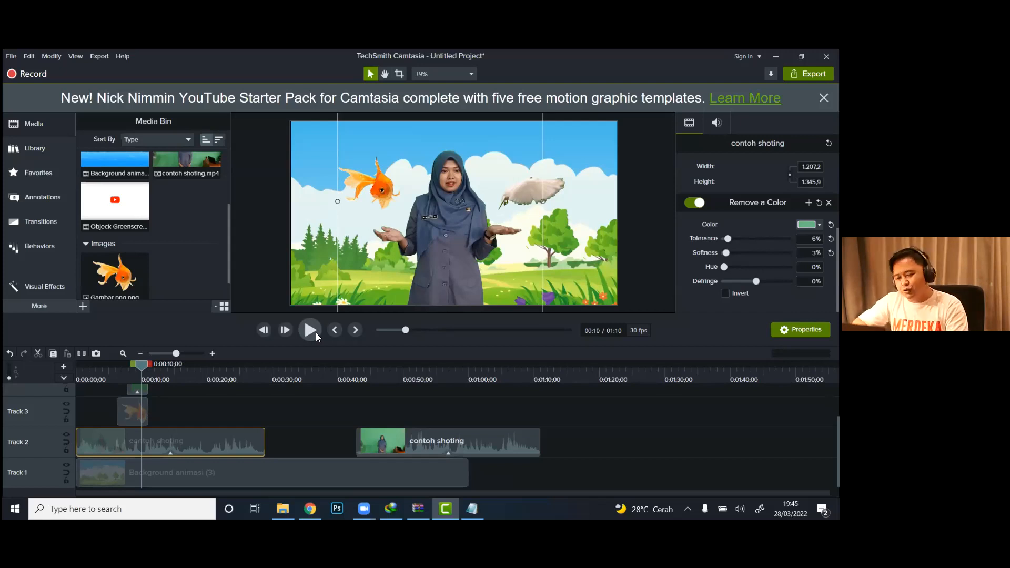
pyautogui.click(125, 371)
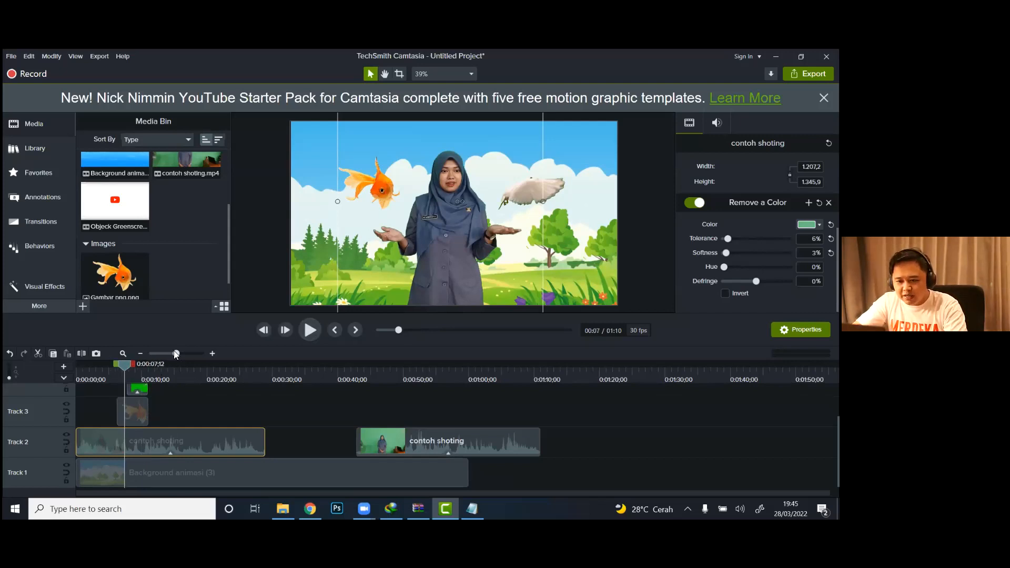
pyautogui.click(379, 193)
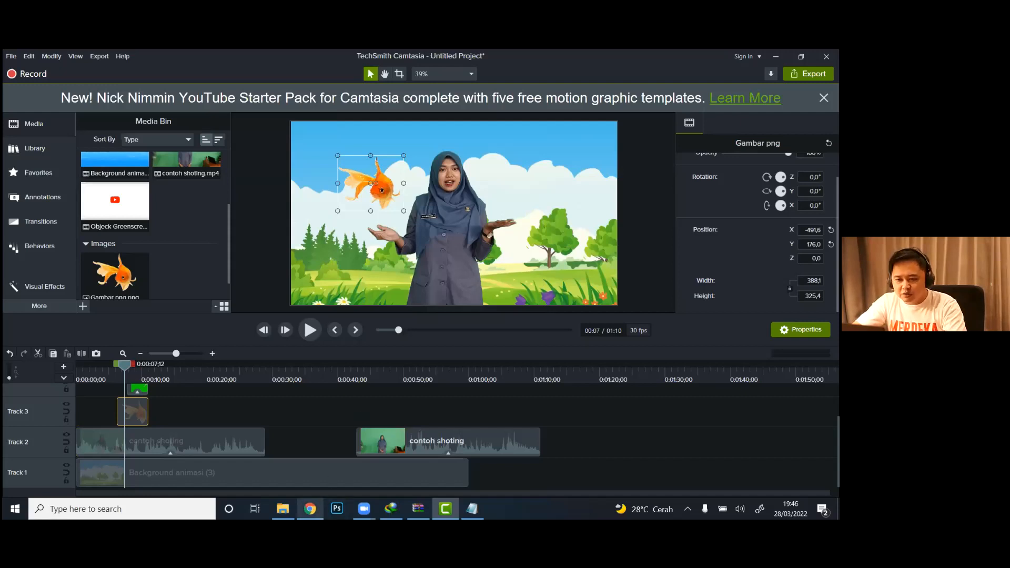
# Step: Switch to Chrome and search Google for "ikan png"
pyautogui.click(310, 508)
pyautogui.click(409, 57)
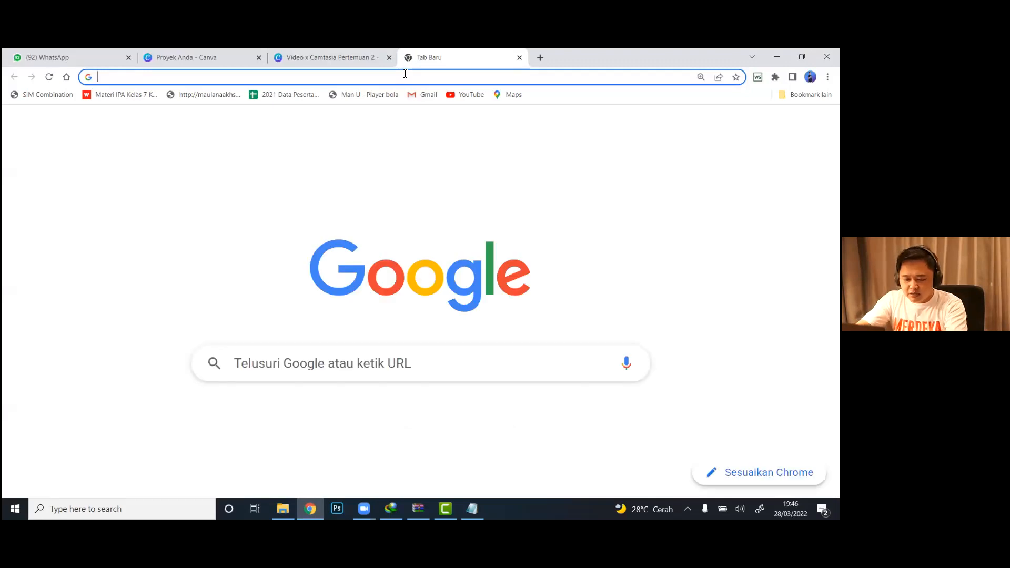
pyautogui.write('gambar png')
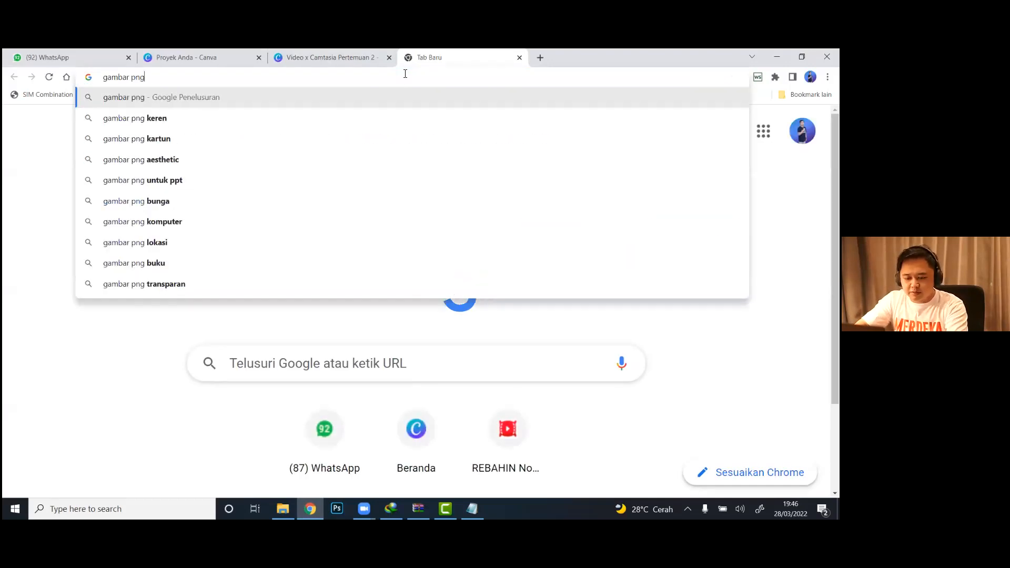
pyautogui.hotkey('ctrl', 'a')
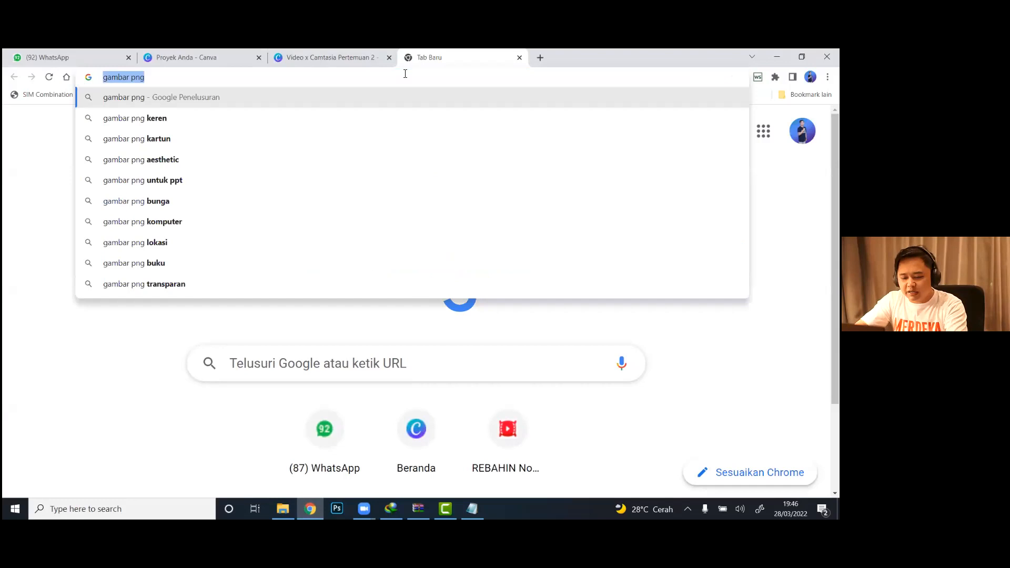
pyautogui.write('ikan png')
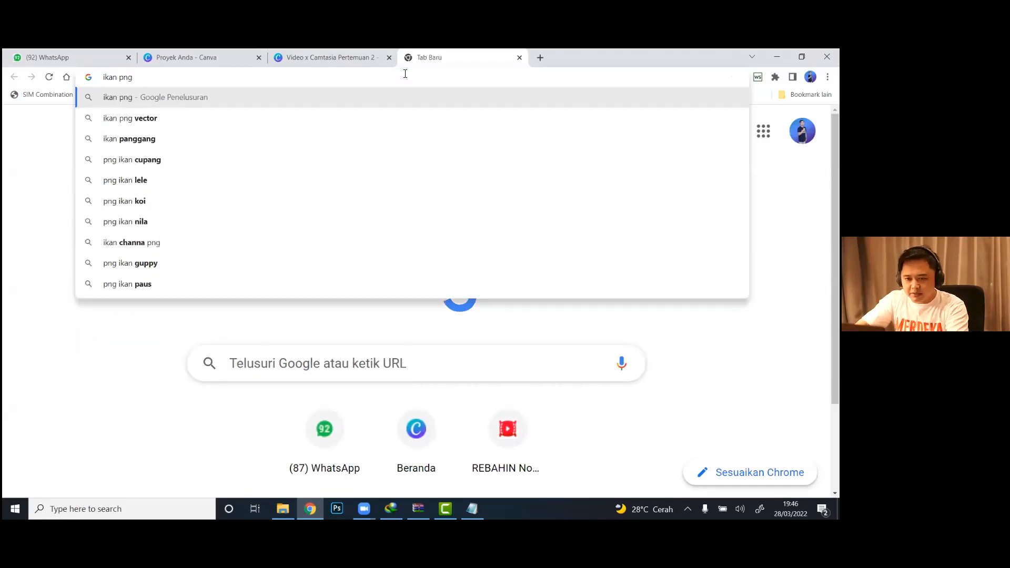
pyautogui.press('Return')
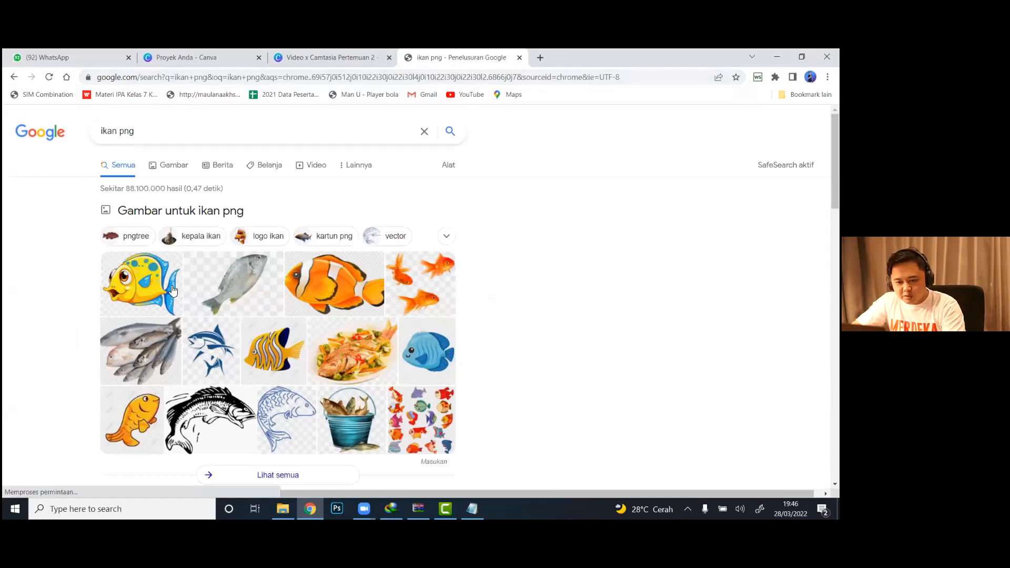
# Step: Open PNGWing from the yellow cartoon fish result, choose that fish image and open its free download page
pyautogui.click(145, 285)
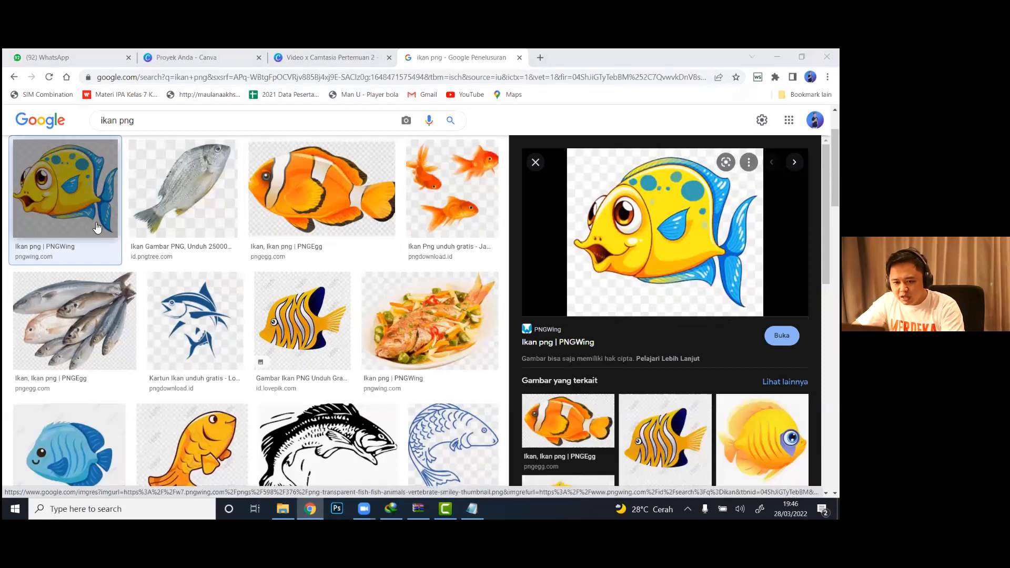
pyautogui.click(554, 344)
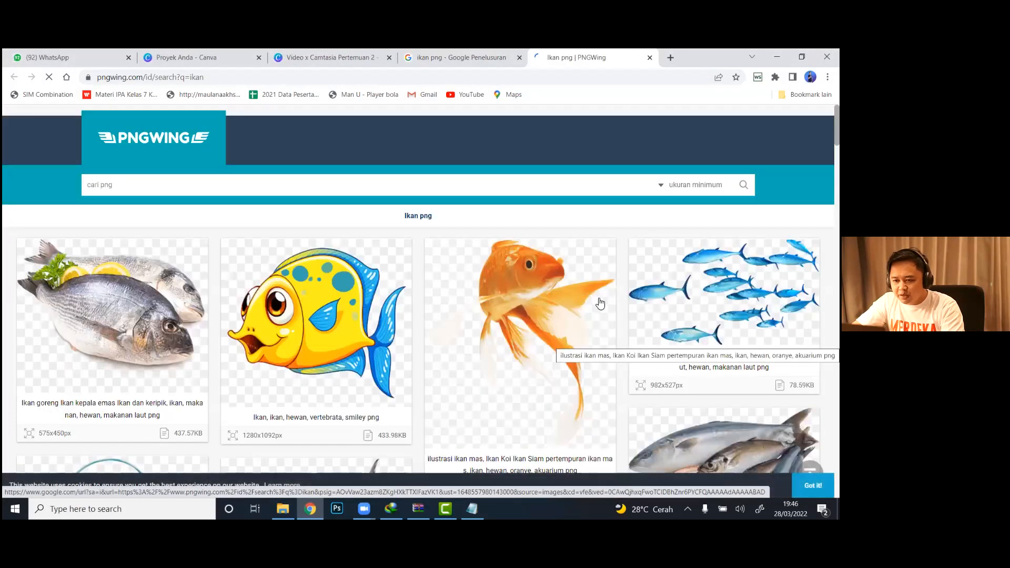
pyautogui.click(316, 320)
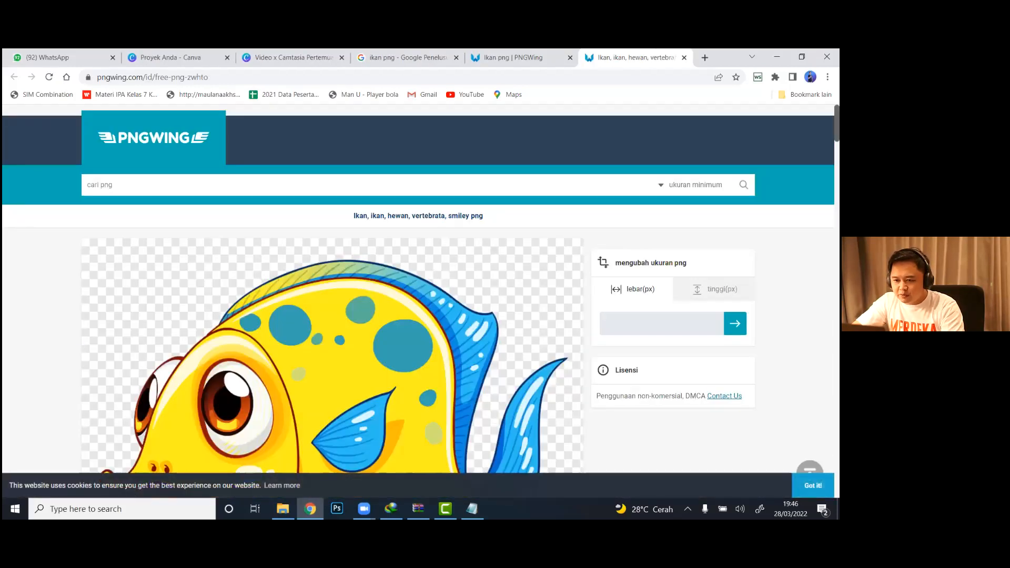
pyautogui.scroll(-5, 315, 316)
pyautogui.scroll(-4, 316, 316)
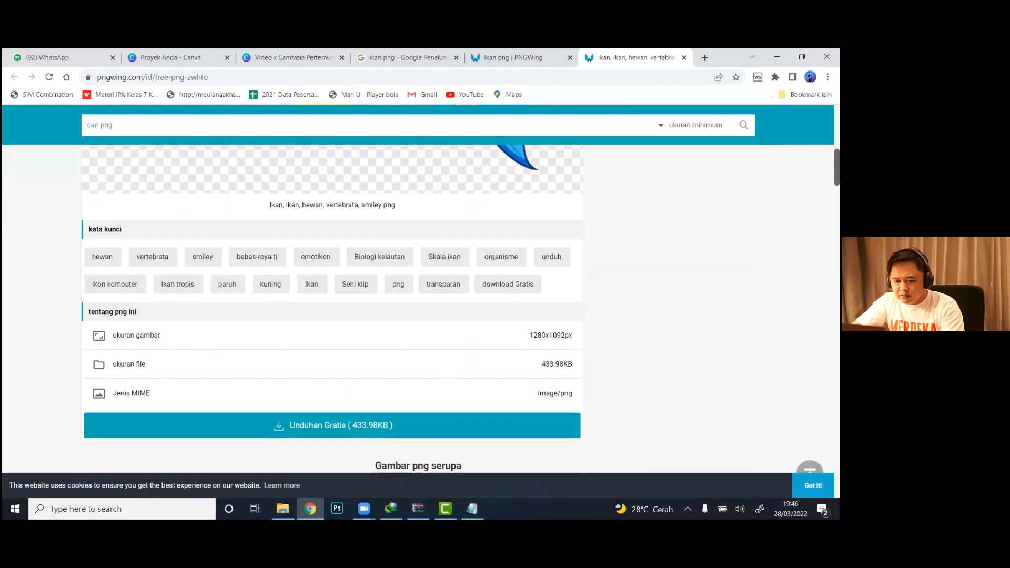
pyautogui.click(321, 414)
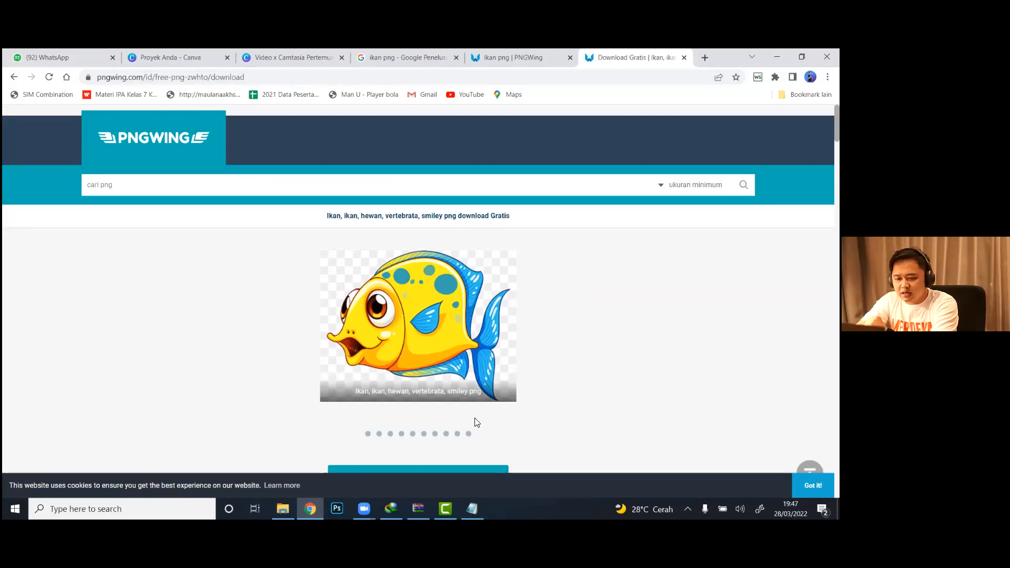
# Step: Switch back to Camtasia and save the project as "Pelatihan Hari ke 2" in the Videos > Bahan Edit folder, dismissing the saved notice
pyautogui.click(445, 508)
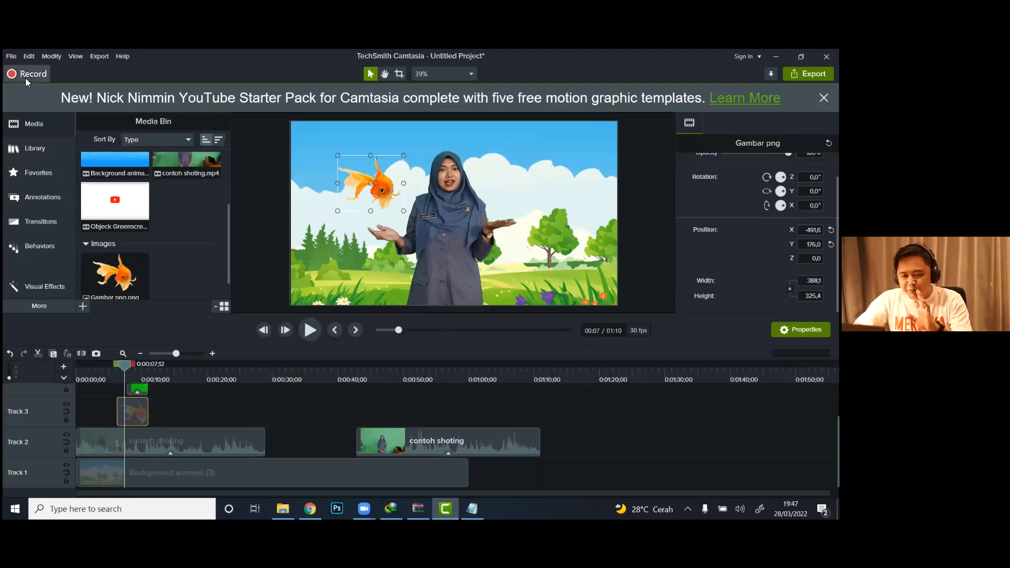
pyautogui.click(11, 59)
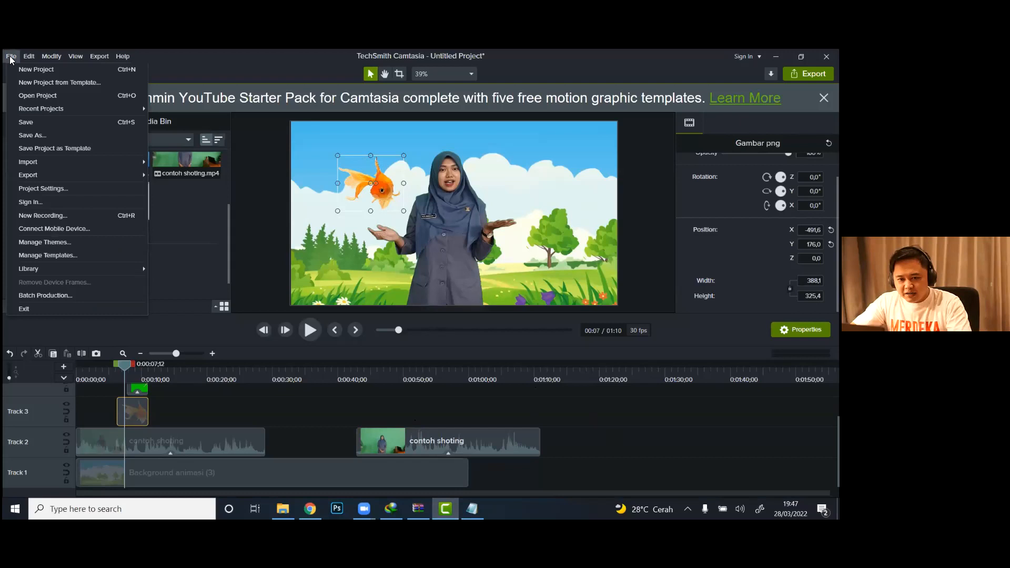
pyautogui.click(58, 131)
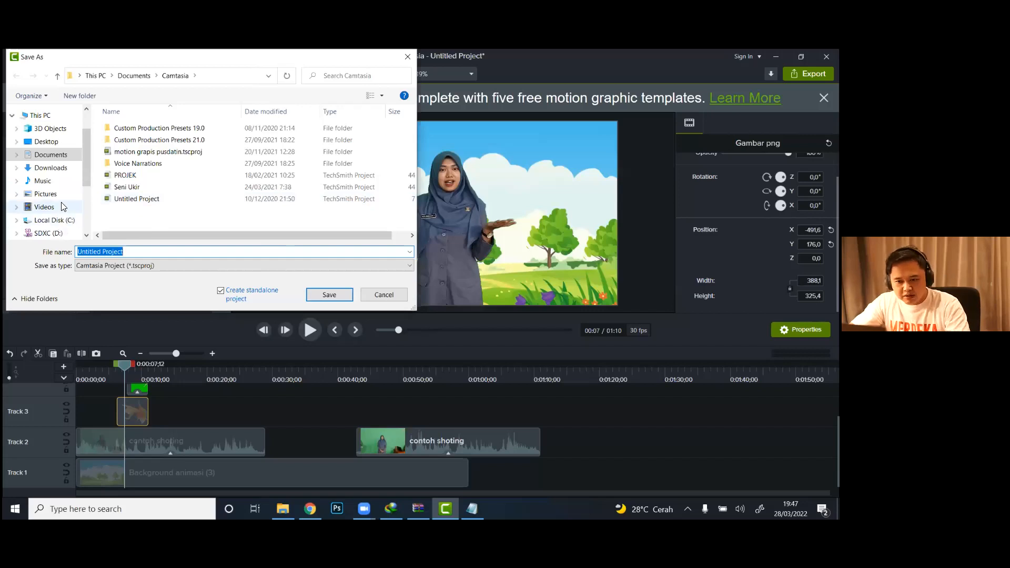
pyautogui.click(62, 206)
pyautogui.click(137, 156)
pyautogui.doubleClick(138, 156)
pyautogui.click(154, 252)
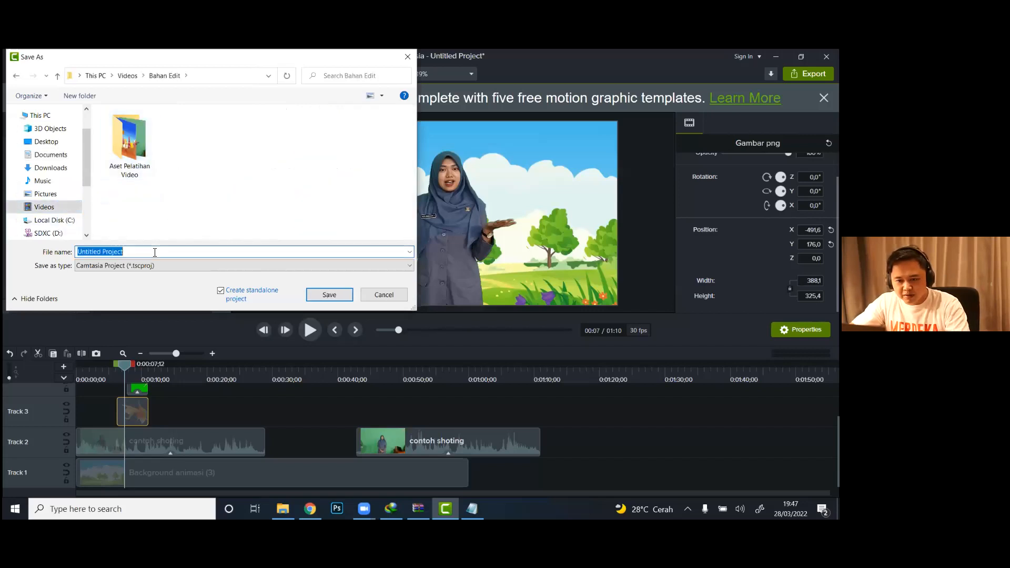
pyautogui.write('Pelatih')
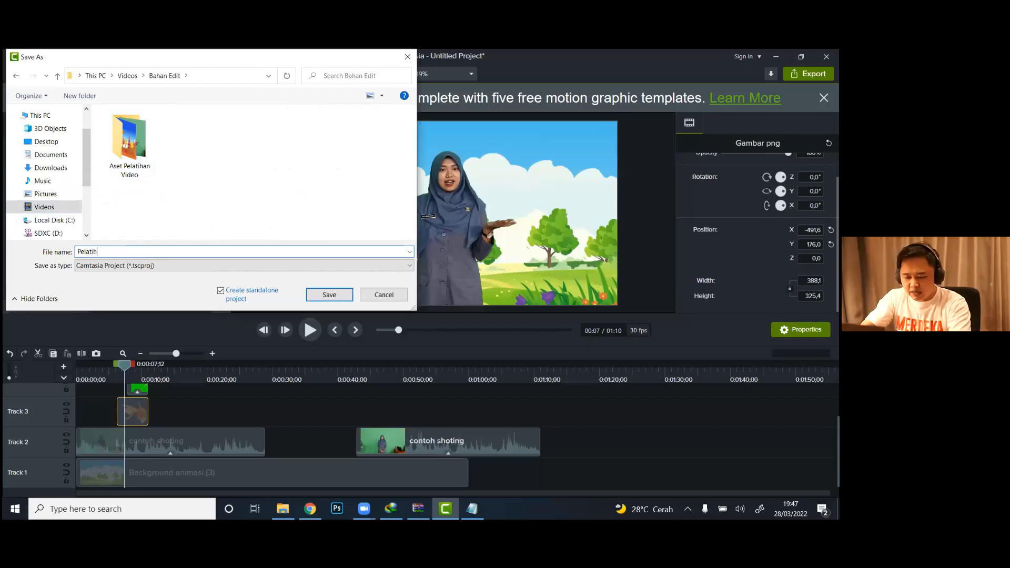
pyautogui.write('an Hari ke 2')
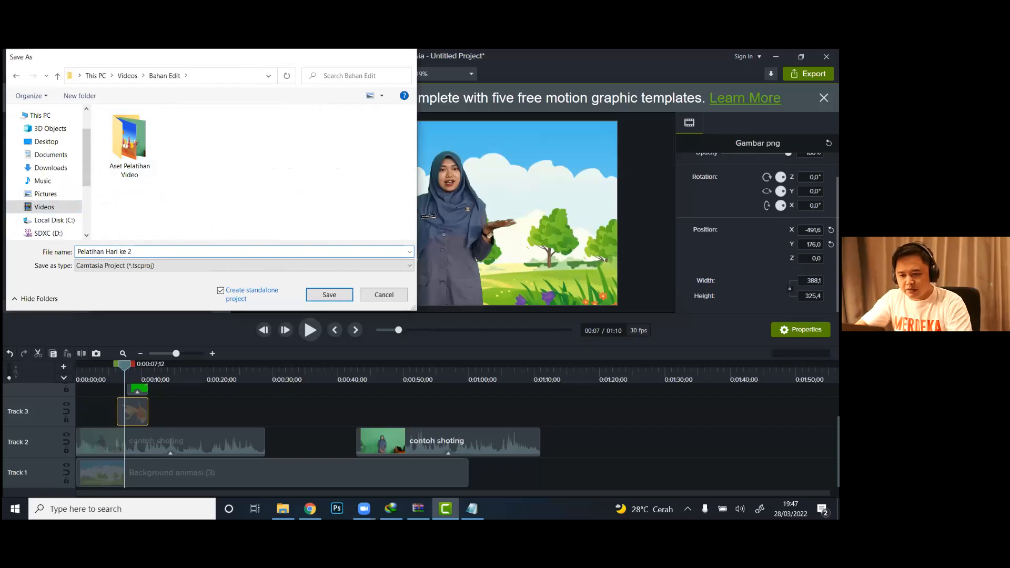
pyautogui.press('Return')
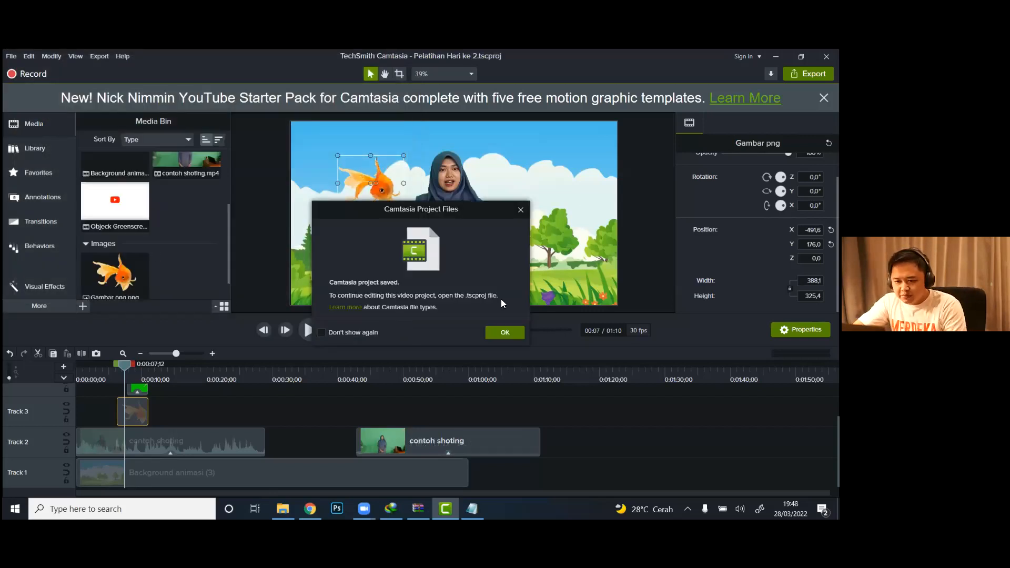
pyautogui.click(490, 333)
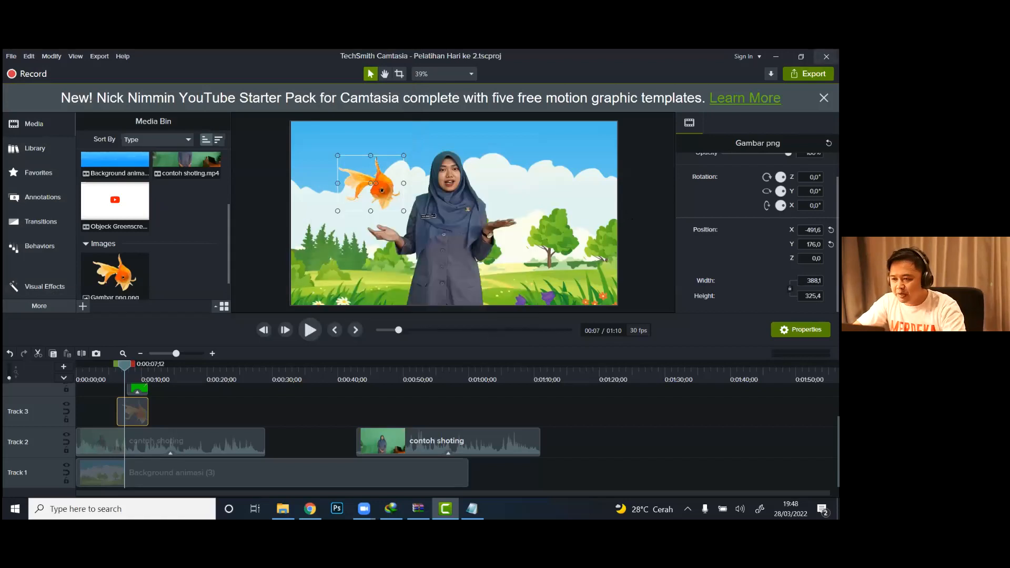
# Step: Close Camtasia, find it again through the Windows search with "camtas", and launch Camtasia 2021
pyautogui.click(827, 56)
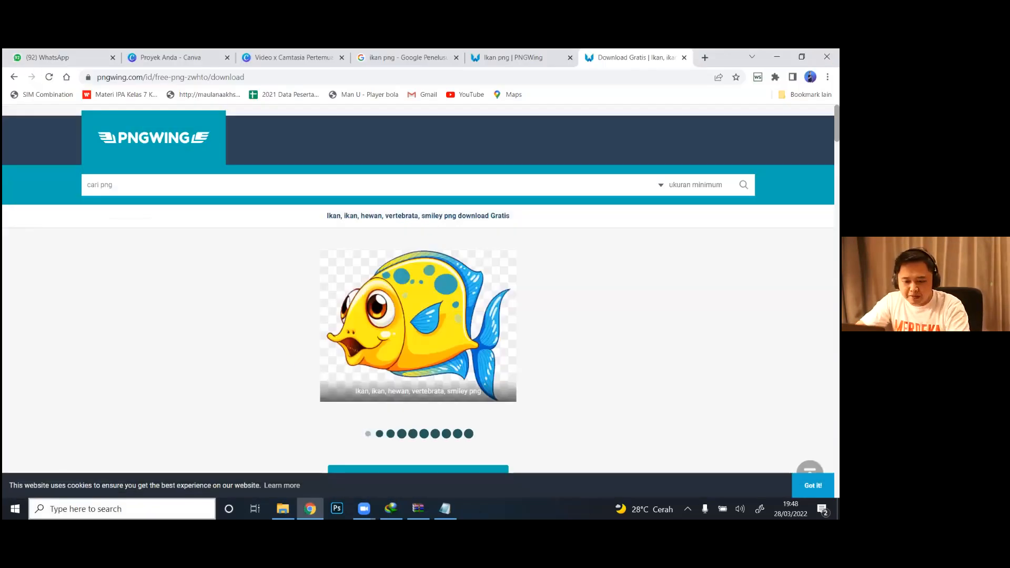
pyautogui.click(124, 508)
pyautogui.write('camtas')
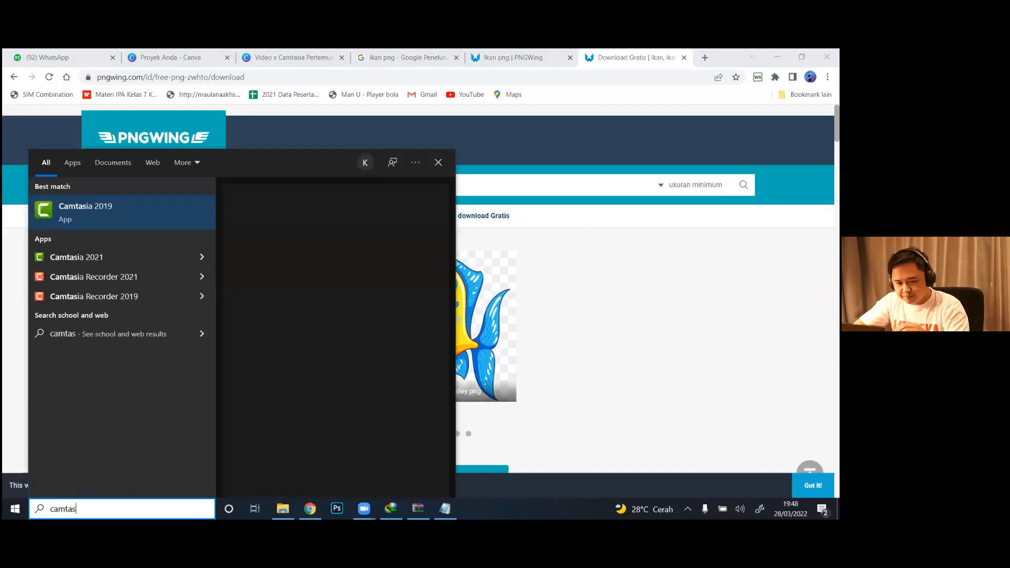
pyautogui.click(93, 252)
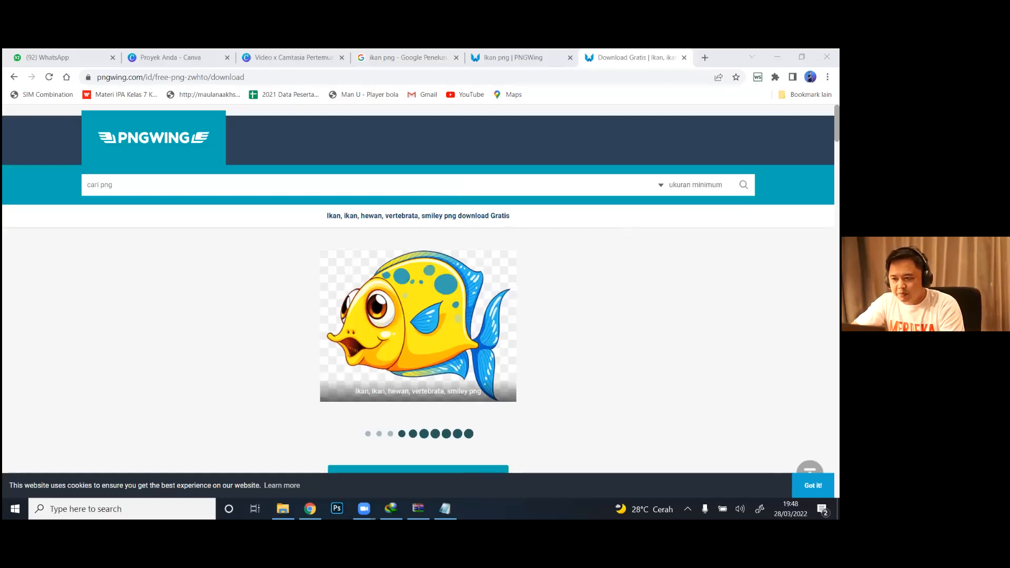
# Step: Close the PNGWing download page of the yellow fish in Chrome
pyautogui.click(684, 57)
pyautogui.click(683, 58)
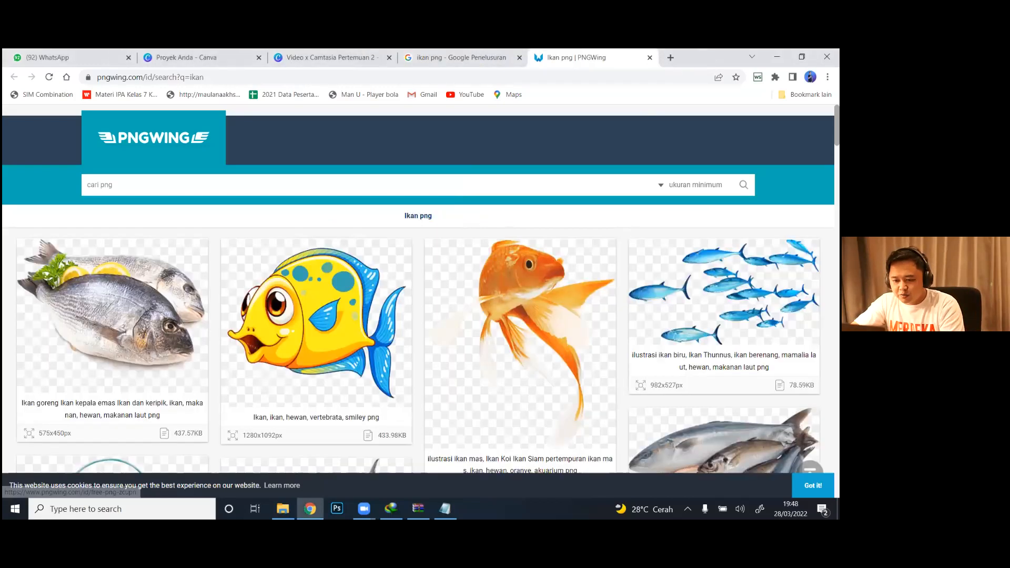
pyautogui.moveTo(448, 504)
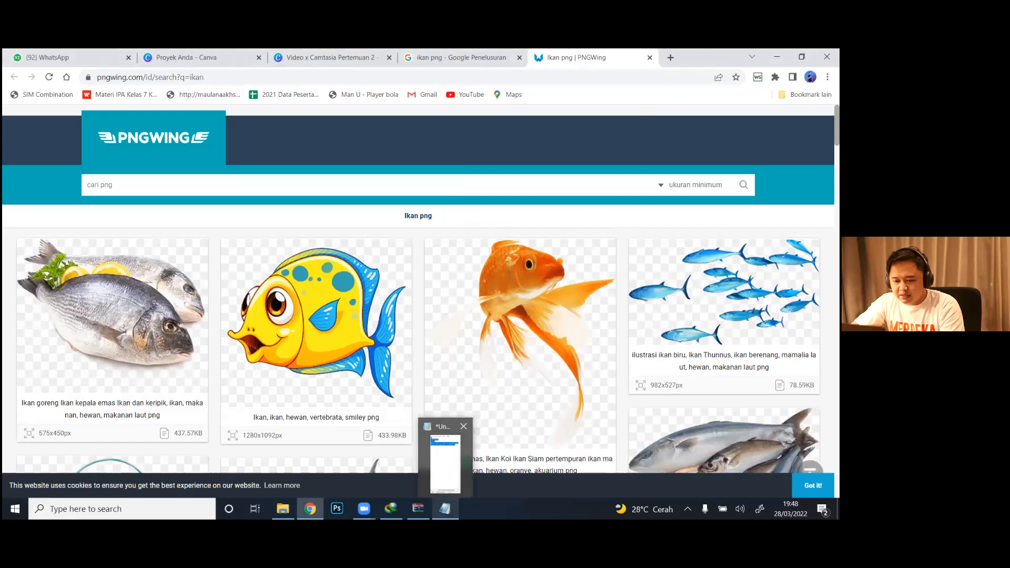
pyautogui.click(446, 508)
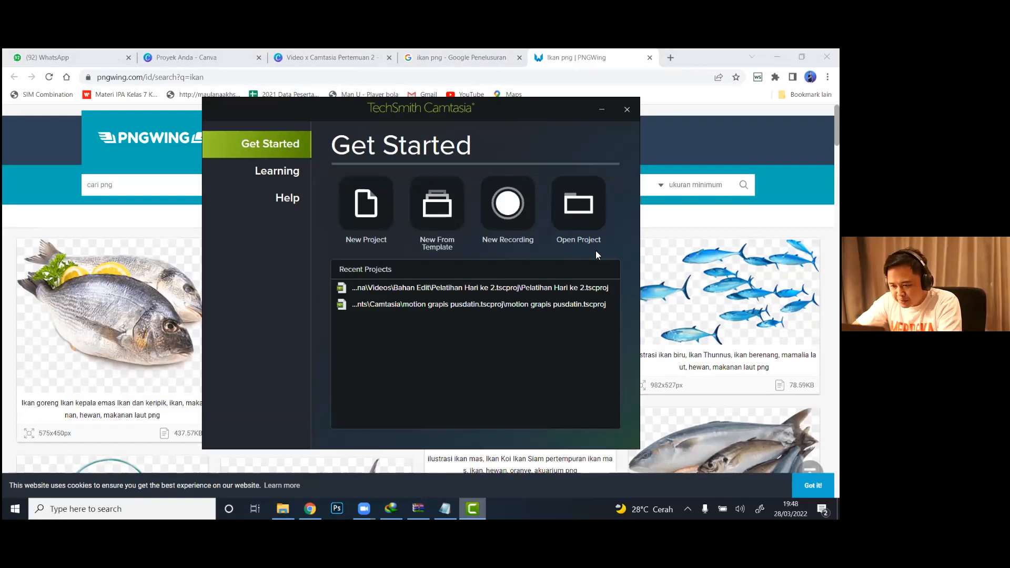
pyautogui.click(588, 228)
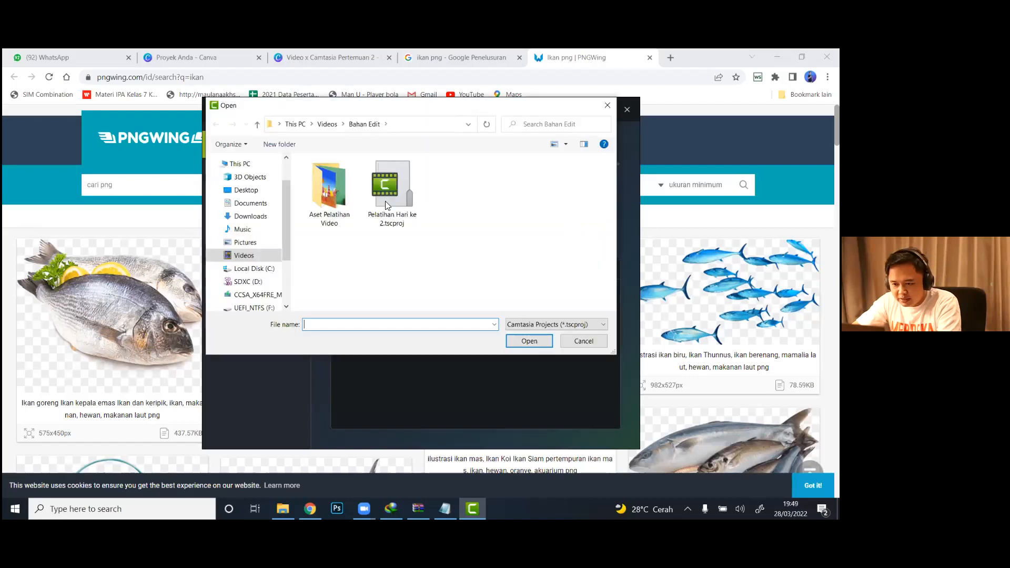
pyautogui.click(583, 341)
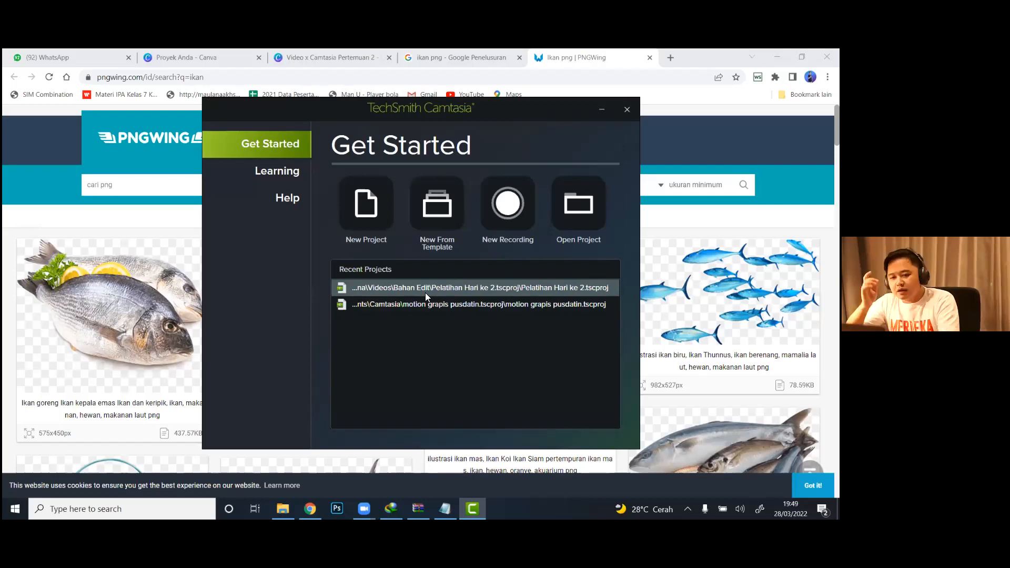
# Step: Create a new empty Camtasia project and show its media bin
pyautogui.click(367, 216)
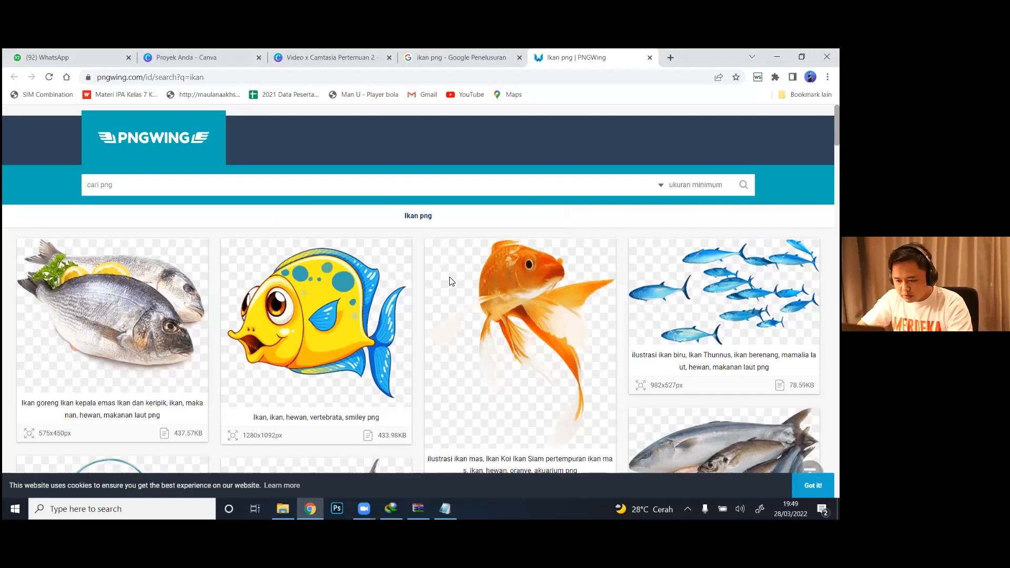
pyautogui.click(508, 502)
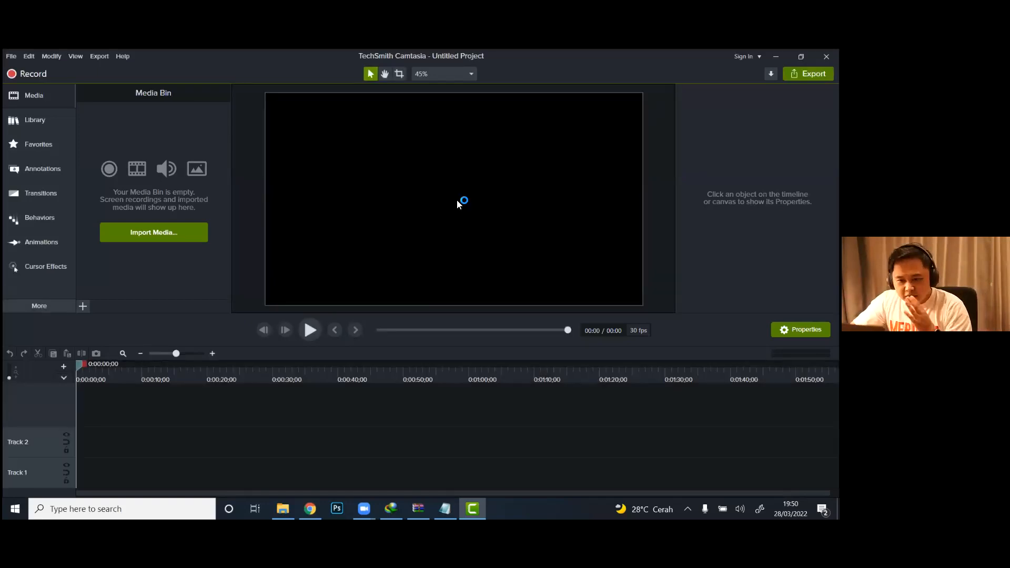
pyautogui.click(48, 118)
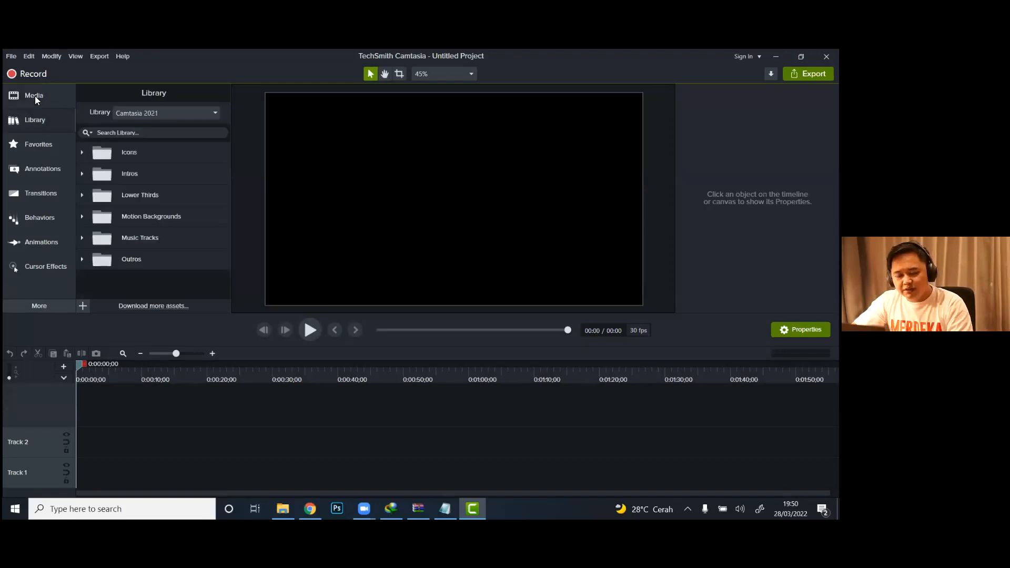
pyautogui.click(35, 96)
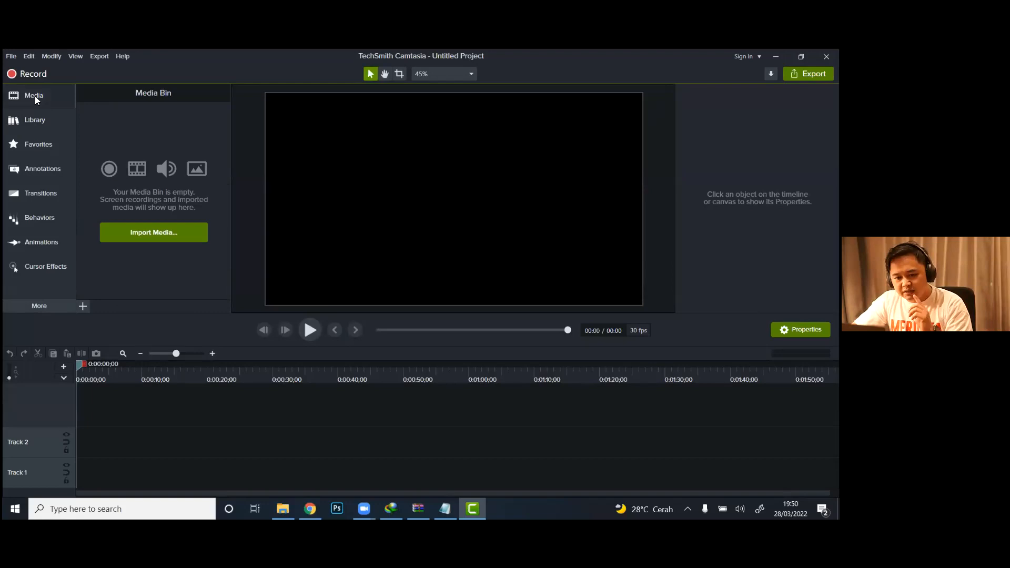
# Step: Import the "contoh shoting" video from the Aset Pelatihan Video folder into the media bin
pyautogui.rightClick(166, 129)
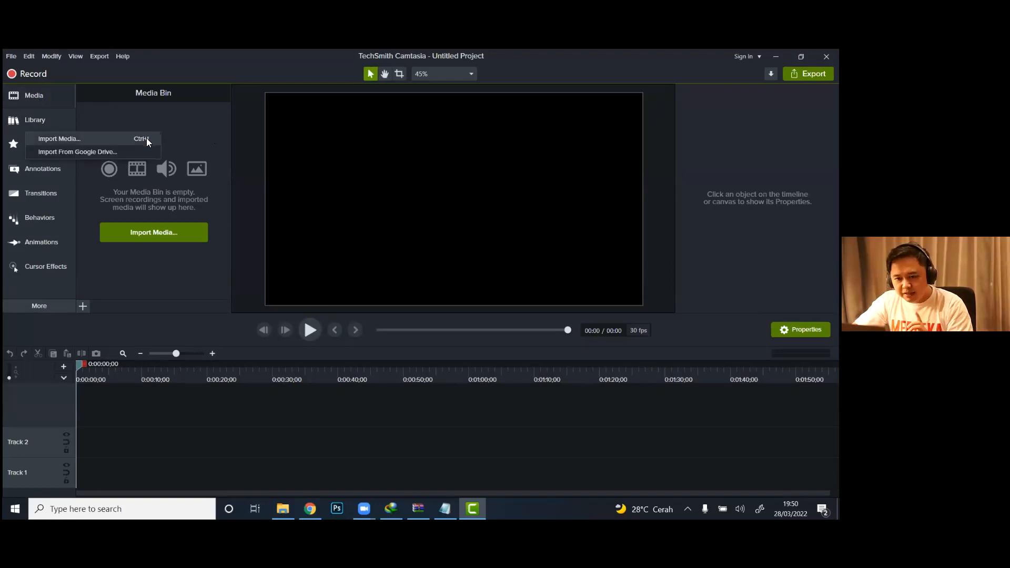
pyautogui.click(147, 140)
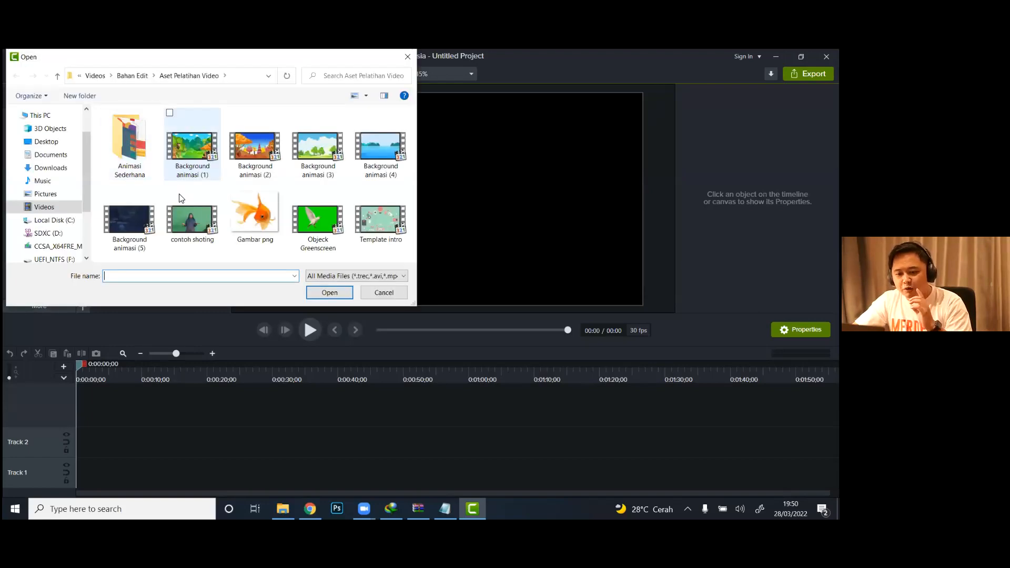
pyautogui.click(180, 216)
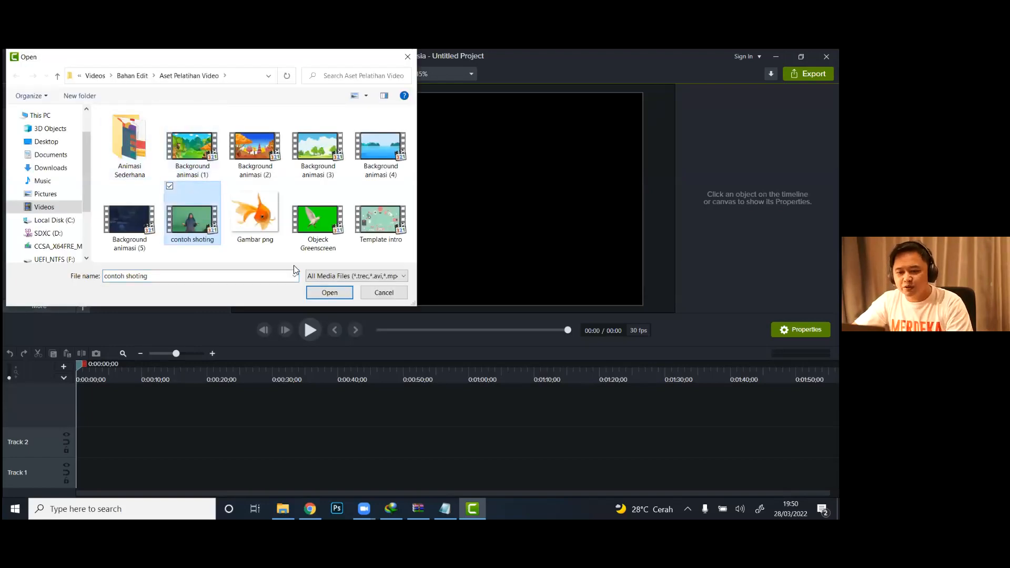
pyautogui.click(322, 293)
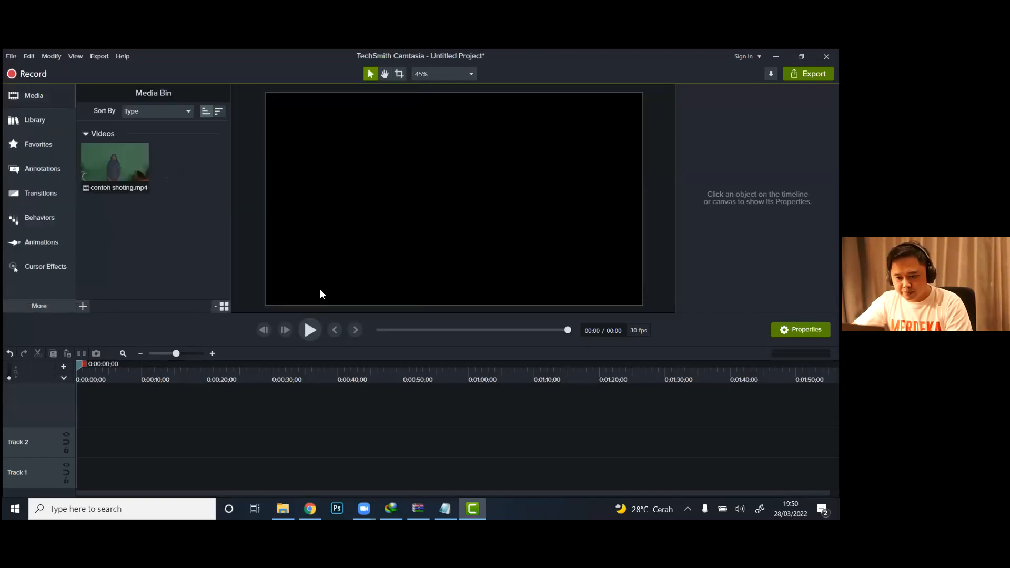
# Step: Import "Background animasi (3)", "Gambar png" and "Objeck Greenscreen" together from the Aset Pelatihan Video folder into the media bin
pyautogui.rightClick(194, 194)
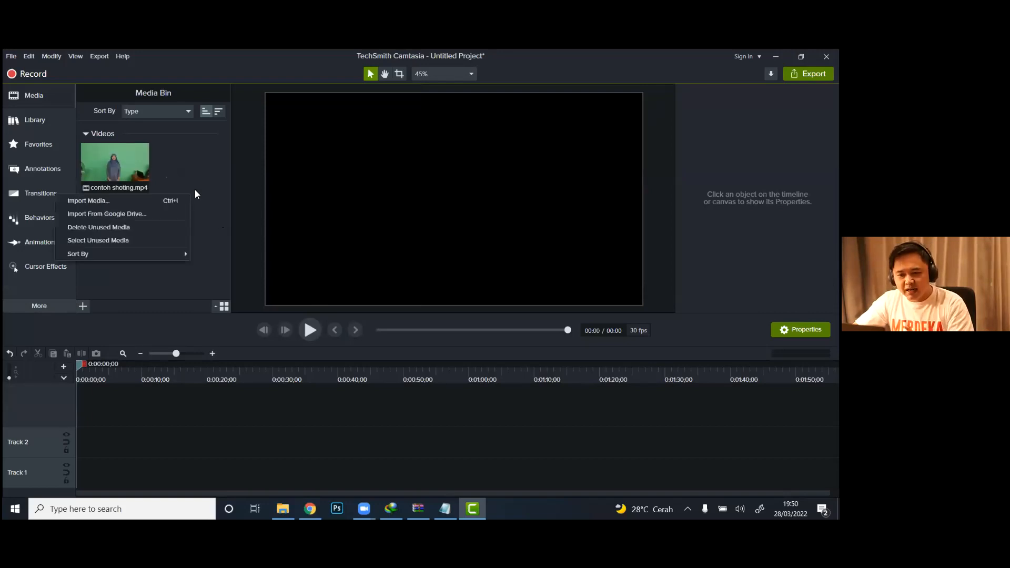
pyautogui.click(174, 200)
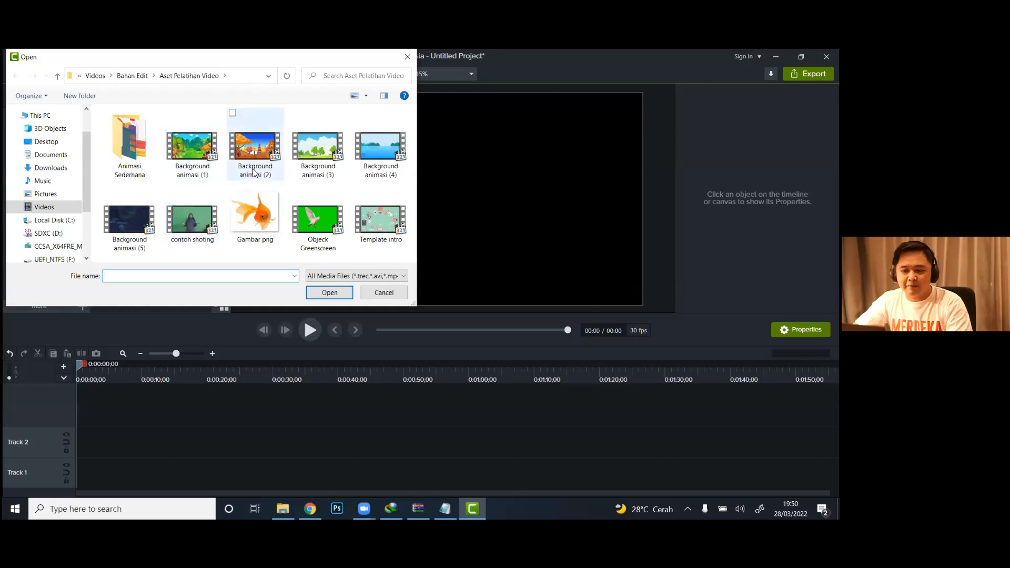
pyautogui.click(305, 149)
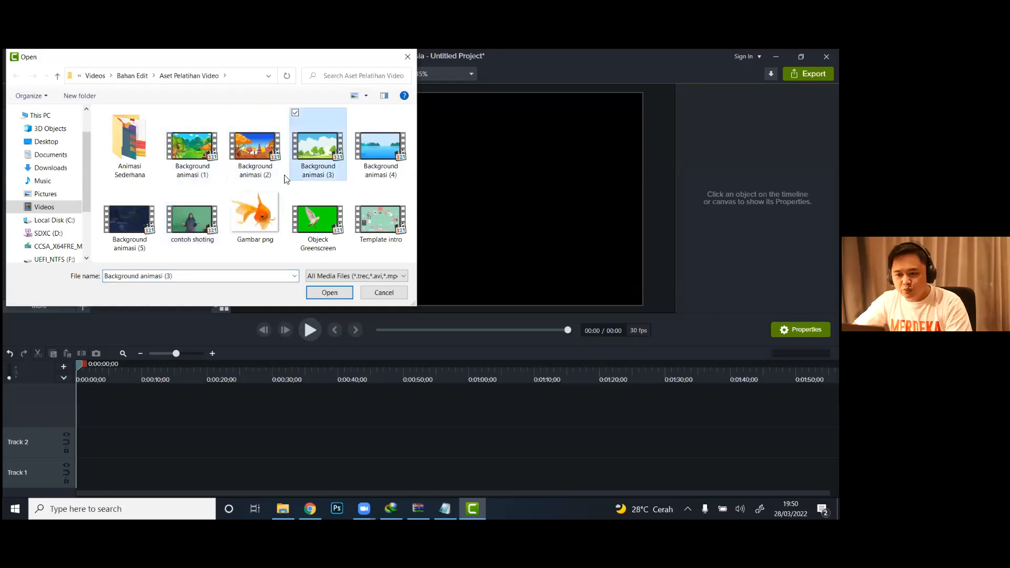
pyautogui.keyDown('ctrl'); pyautogui.click(252, 219); pyautogui.keyUp('ctrl')
pyautogui.keyDown('ctrl'); pyautogui.click(316, 224); pyautogui.keyUp('ctrl')
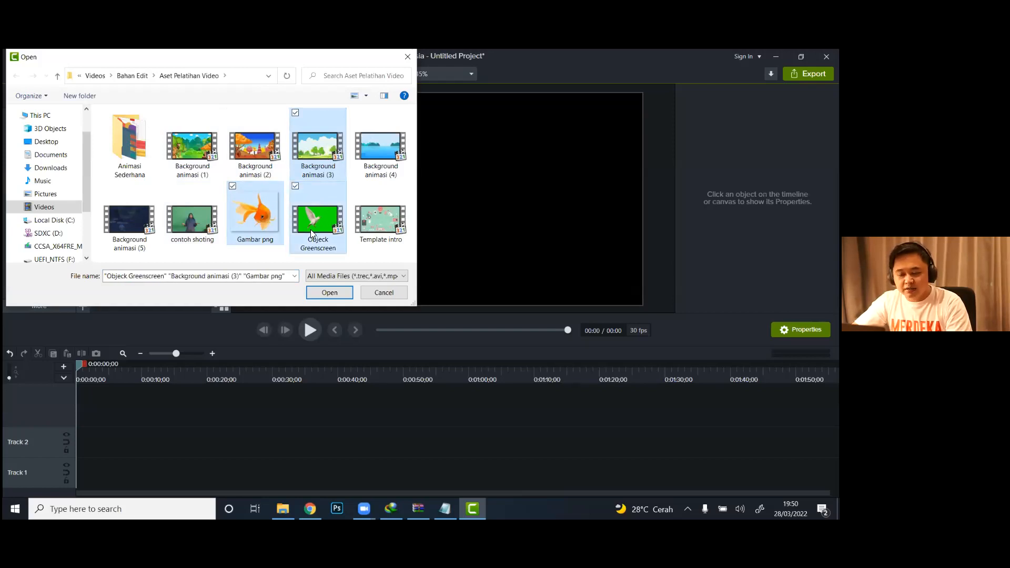
pyautogui.click(323, 293)
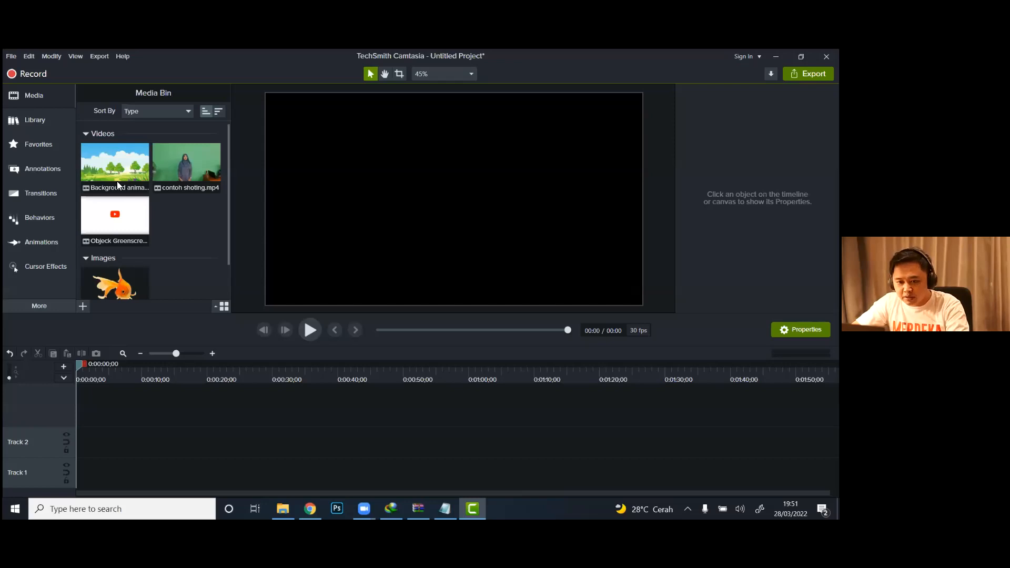
# Step: Place Background animasi (3) at the start of Track 1 and paste a copy of it directly behind the first clip
pyautogui.moveTo(117, 180); pyautogui.dragTo(96, 478)
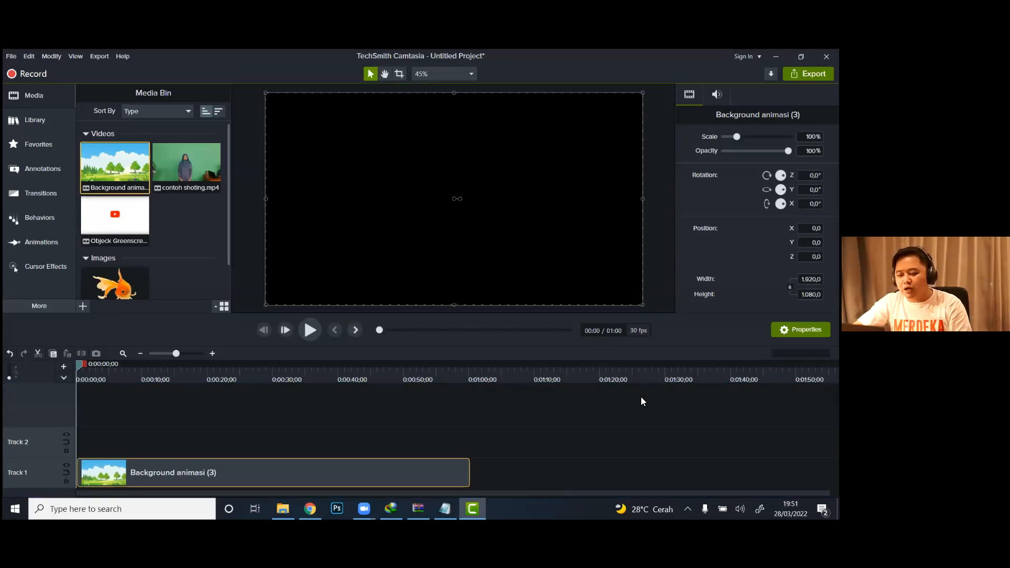
pyautogui.rightClick(189, 476)
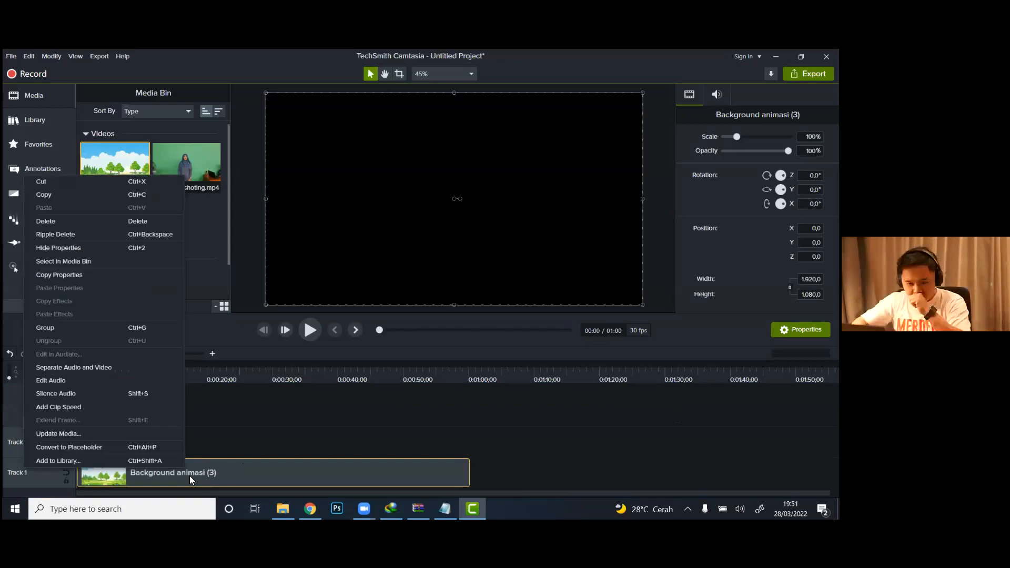
pyautogui.click(63, 195)
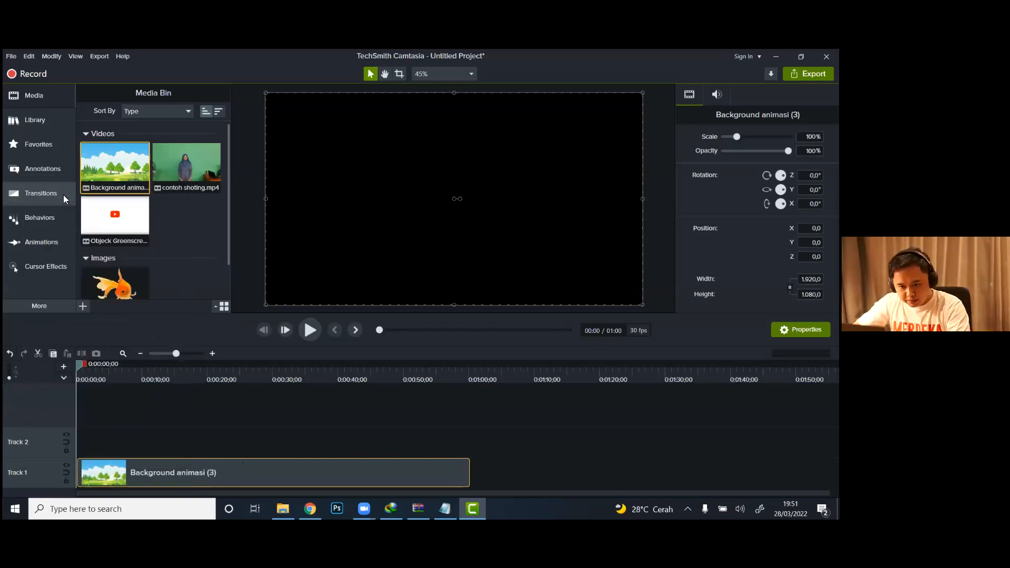
pyautogui.rightClick(162, 466)
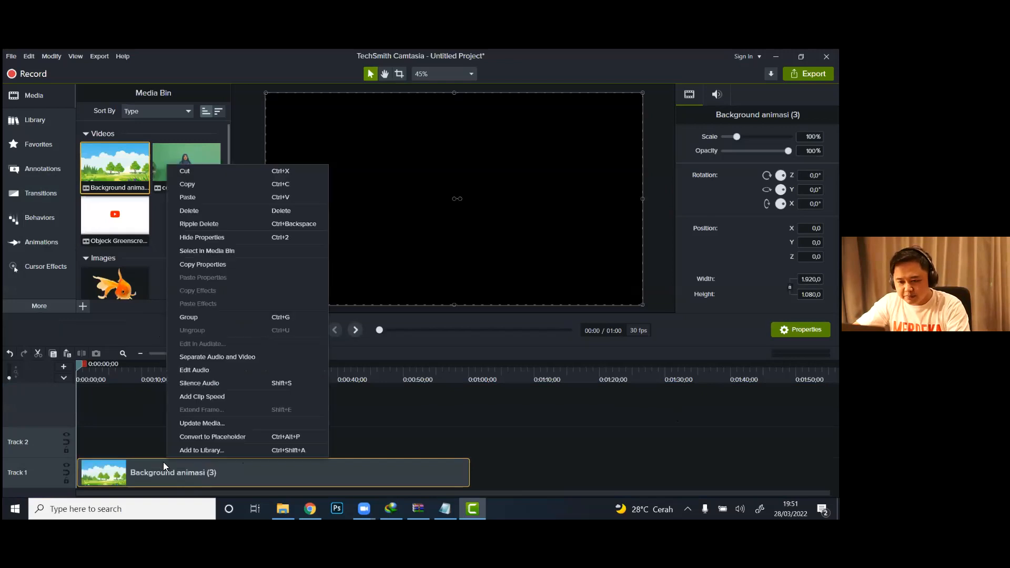
pyautogui.click(188, 197)
pyautogui.moveTo(303, 441); pyautogui.dragTo(551, 441)
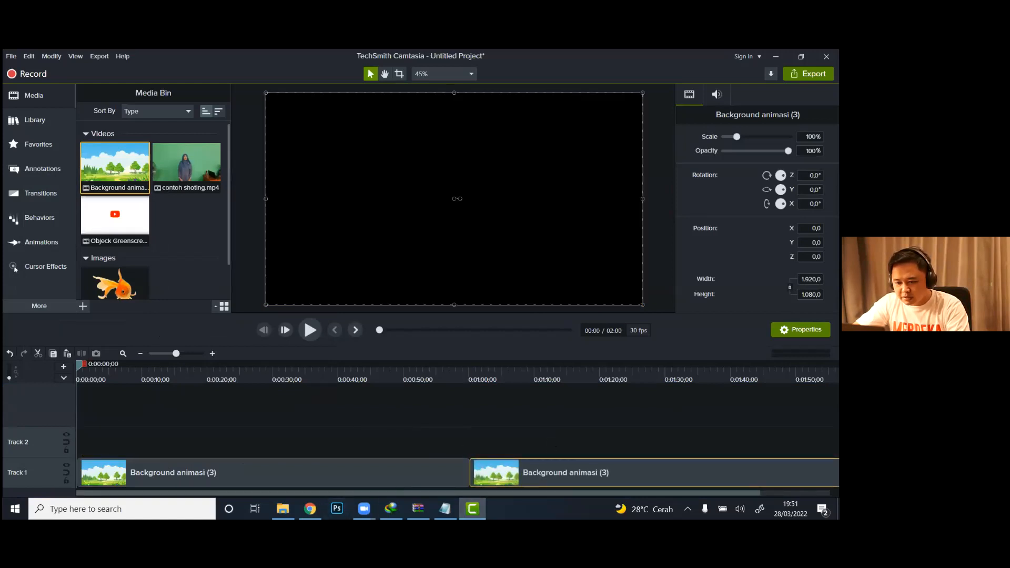
pyautogui.moveTo(490, 472)
pyautogui.mouseDown()
pyautogui.moveTo(322, 432)
pyautogui.moveTo(483, 441)
pyautogui.moveTo(495, 468)
pyautogui.moveTo(479, 477)
pyautogui.mouseUp()
# Step: Play the timeline from about 0:57 across the joint between the two background clips
pyautogui.click(454, 373)
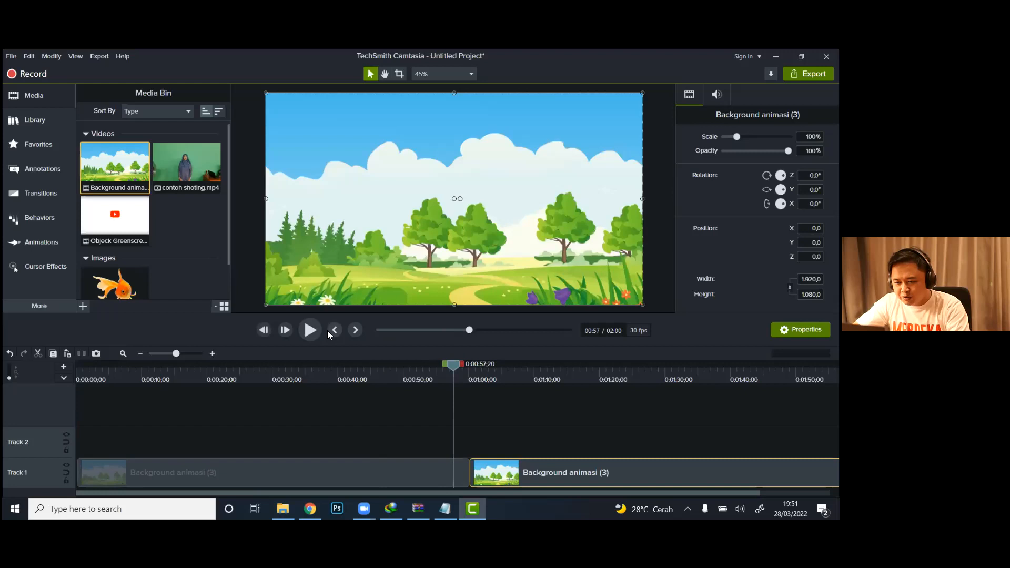
pyautogui.click(310, 330)
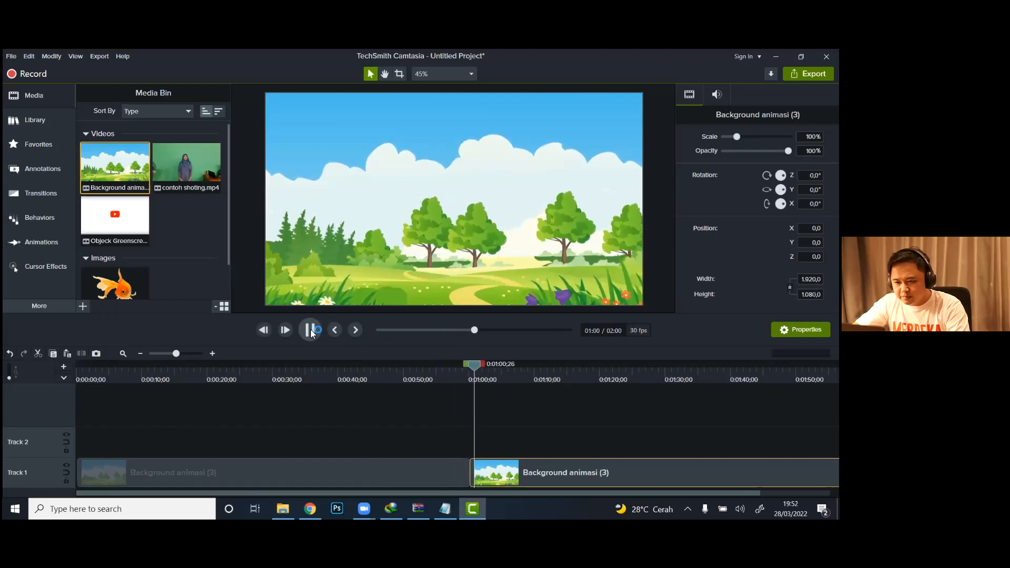
pyautogui.click(310, 329)
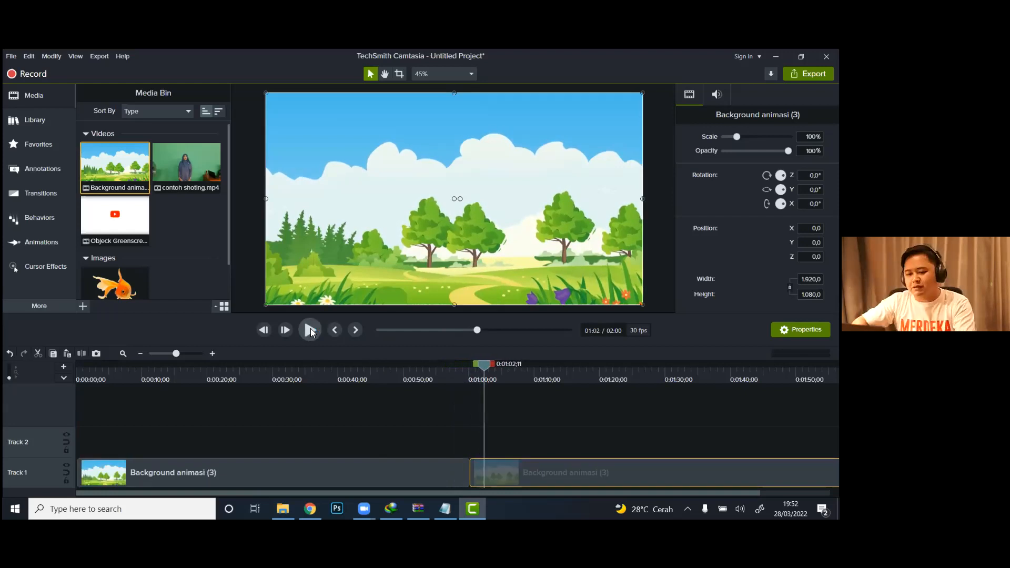
# Step: Place the contoh shoting video at the start of Track 2 and delete the second background clip from Track 1
pyautogui.moveTo(178, 169)
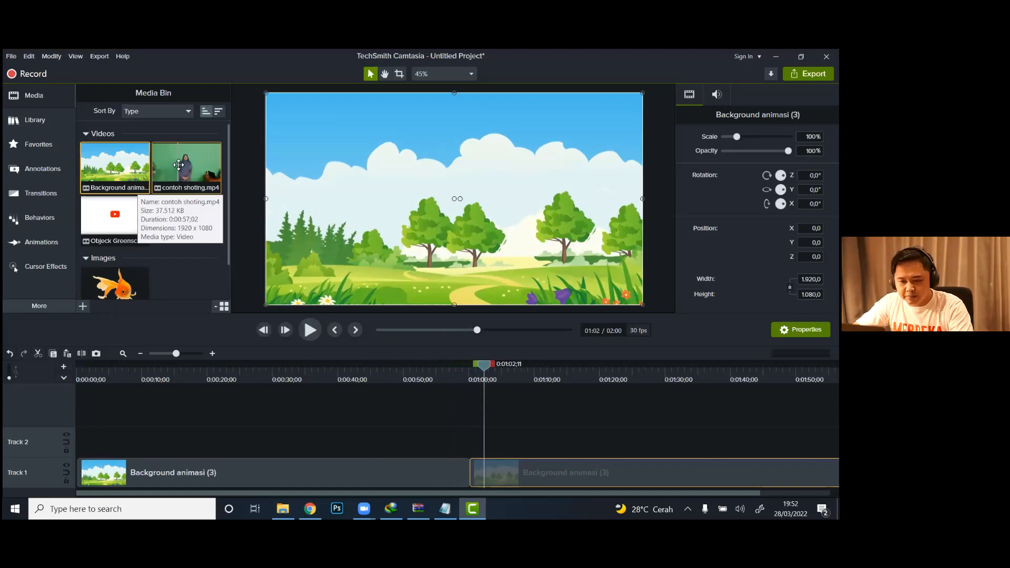
pyautogui.moveTo(178, 165); pyautogui.dragTo(71, 438)
pyautogui.click(555, 479)
pyautogui.press('Delete')
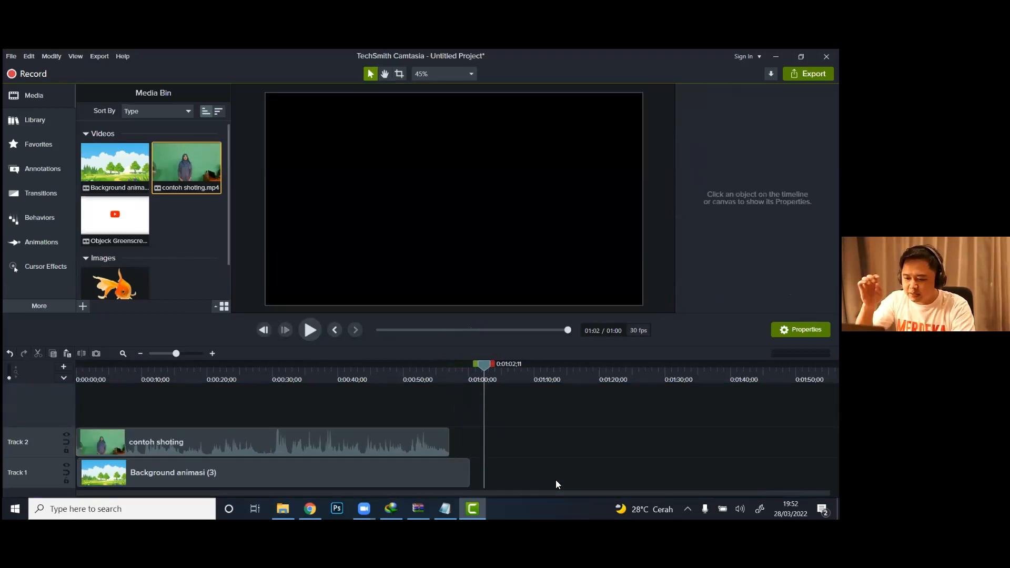
# Step: At about 3 seconds, crop the contoh shoting clip around the presenter to about 958 × 951, trimming its top and both sides
pyautogui.moveTo(99, 373)
pyautogui.mouseDown()
pyautogui.moveTo(77, 373)
pyautogui.moveTo(100, 380)
pyautogui.mouseUp()
pyautogui.click(100, 378)
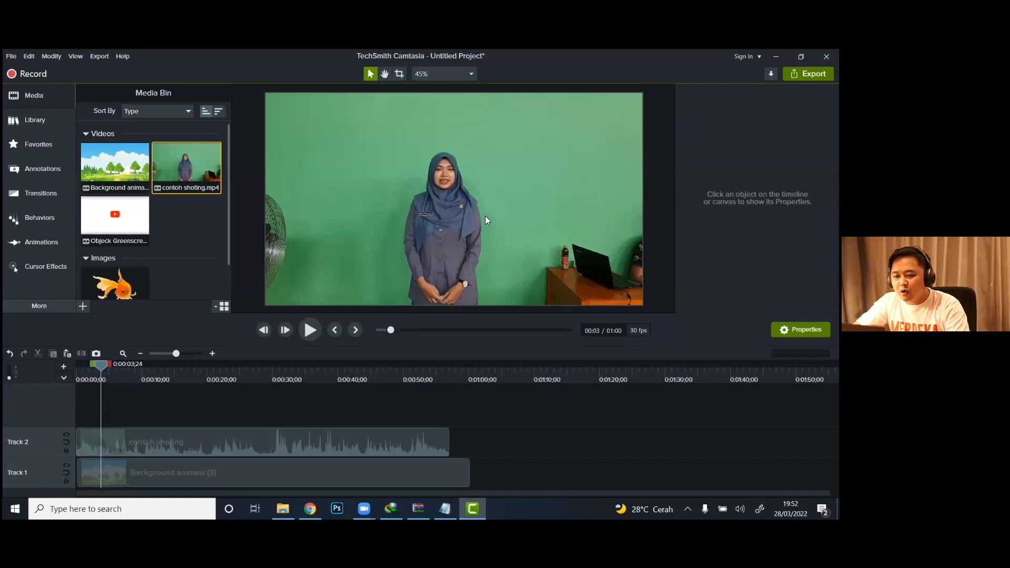
pyautogui.click(329, 442)
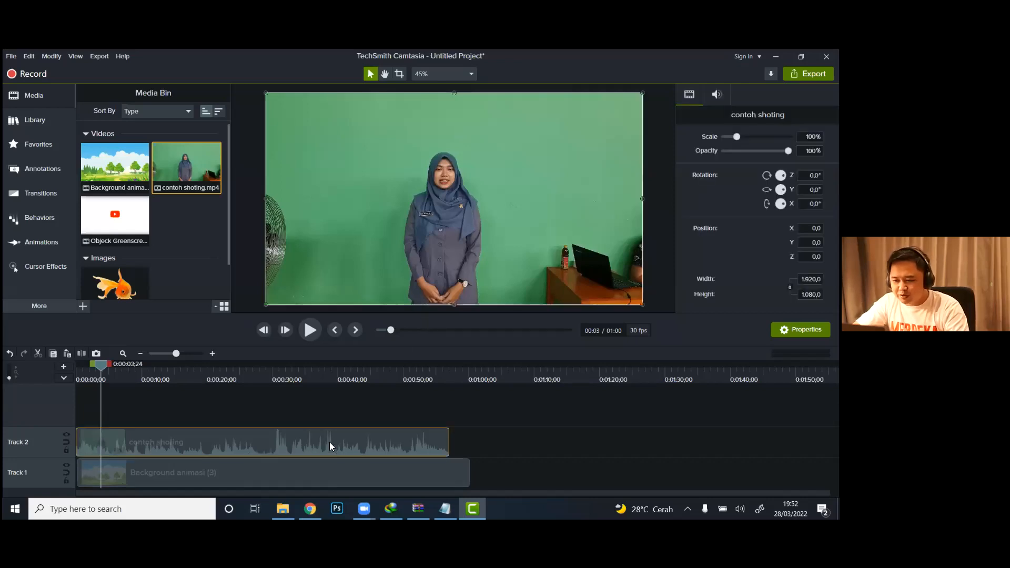
pyautogui.click(399, 74)
pyautogui.moveTo(267, 94); pyautogui.dragTo(342, 119)
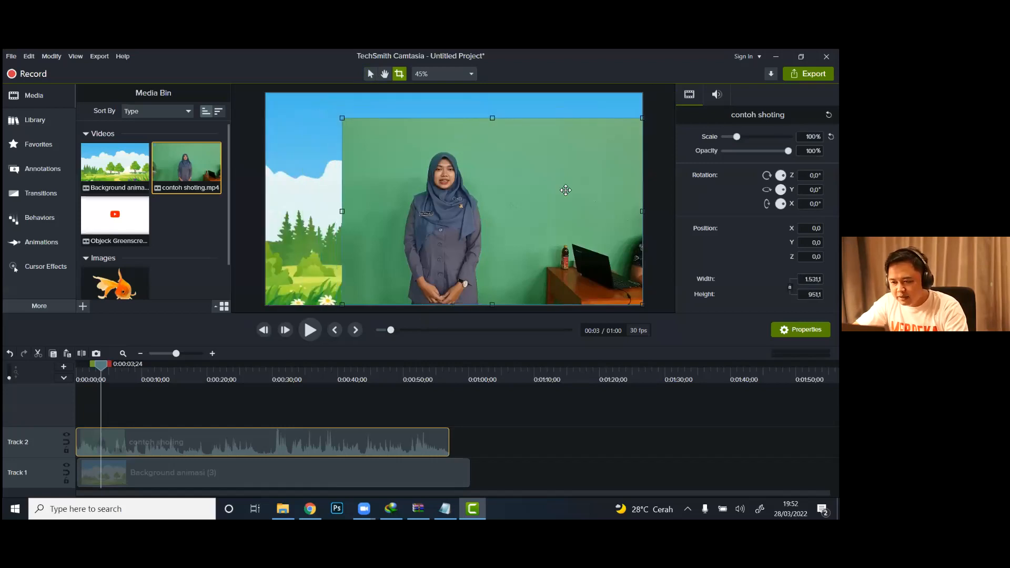
pyautogui.moveTo(642, 211); pyautogui.dragTo(530, 211)
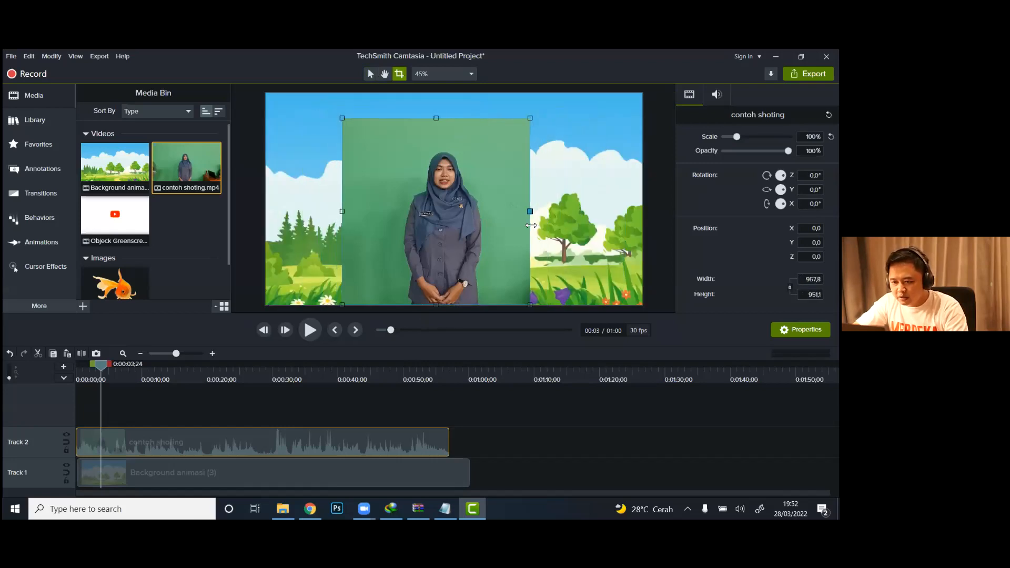
pyautogui.click(666, 237)
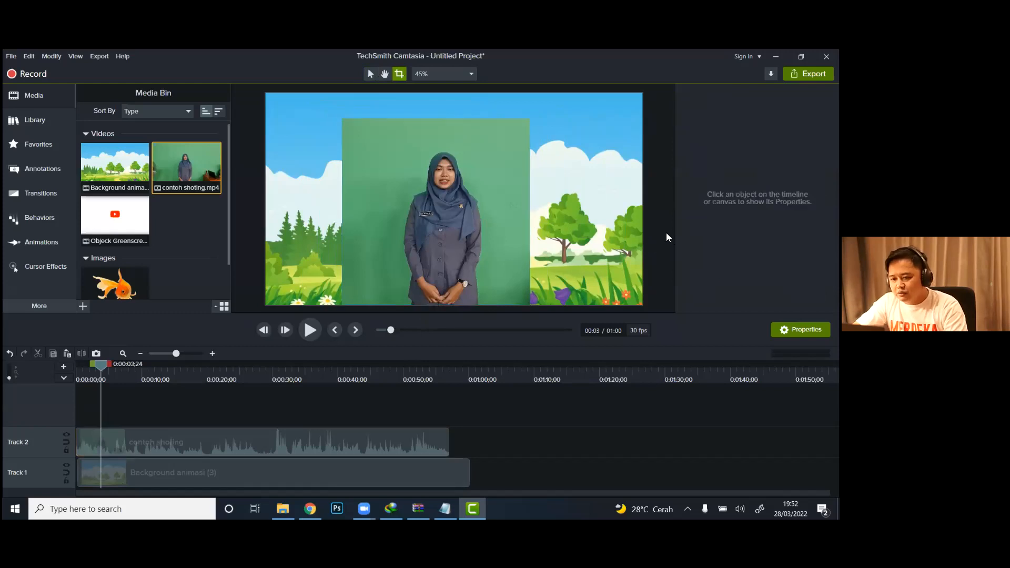
pyautogui.click(368, 73)
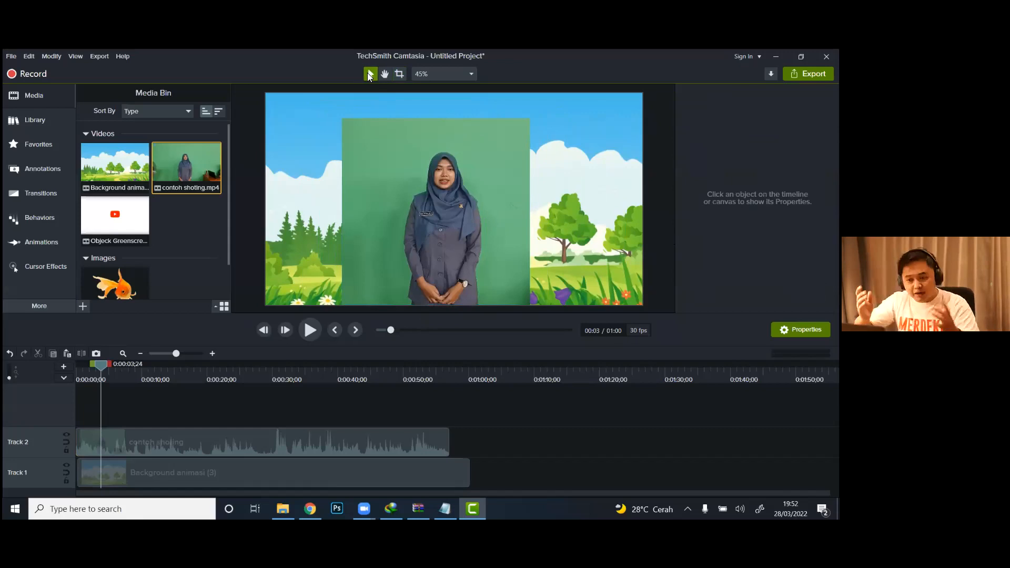
# Step: Enlarge the cropped contoh shoting clip to about 123% and move it to about X 28, Y 125 on the canvas
pyautogui.click(420, 218)
pyautogui.moveTo(530, 117); pyautogui.dragTo(576, 87)
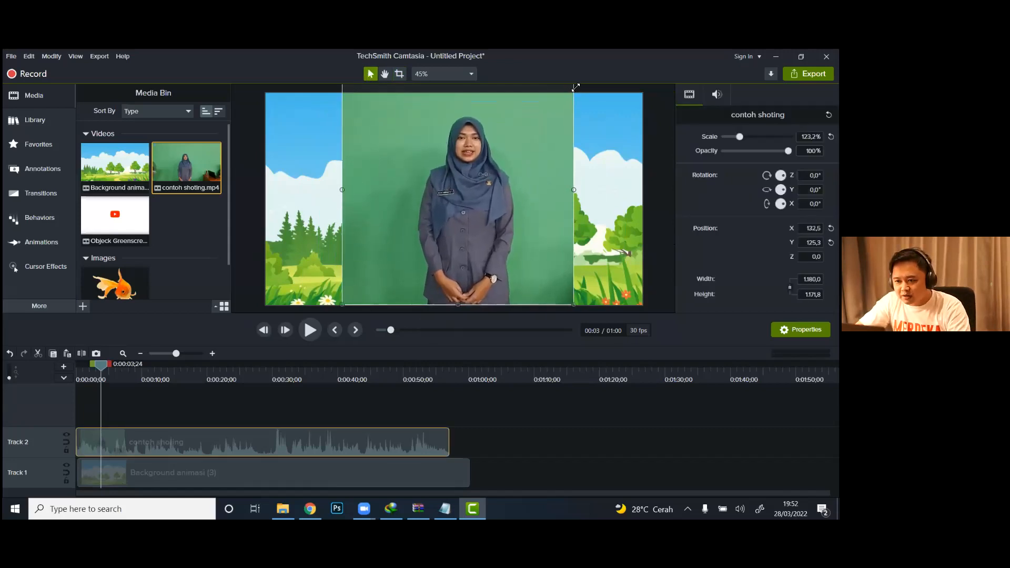
pyautogui.moveTo(476, 189); pyautogui.dragTo(456, 192)
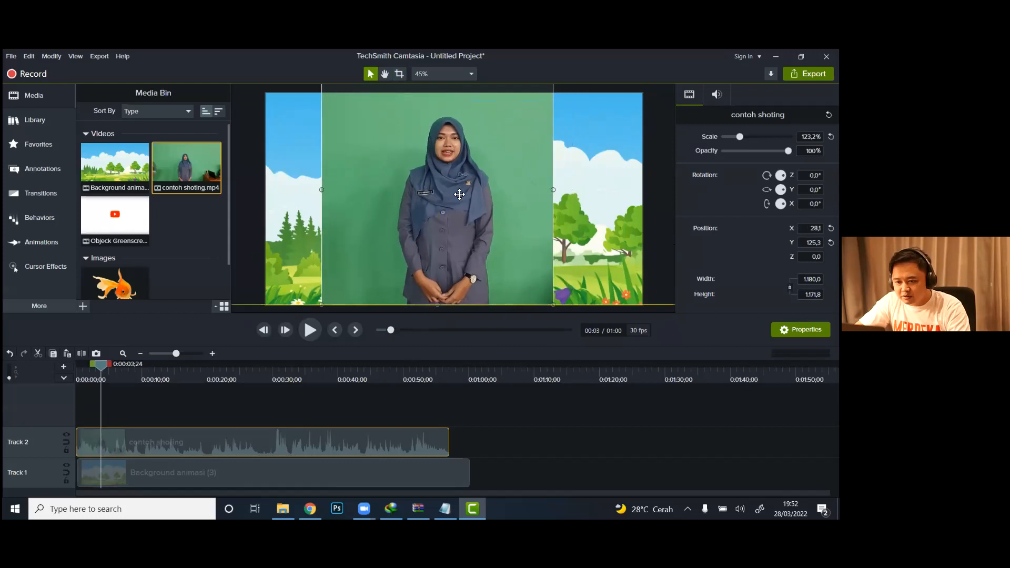
# Step: Apply Remove a Color to the contoh shoting clip, keying out the backdrop green sampled beside the presenter with 8% tolerance and 7% softness
pyautogui.click(654, 226)
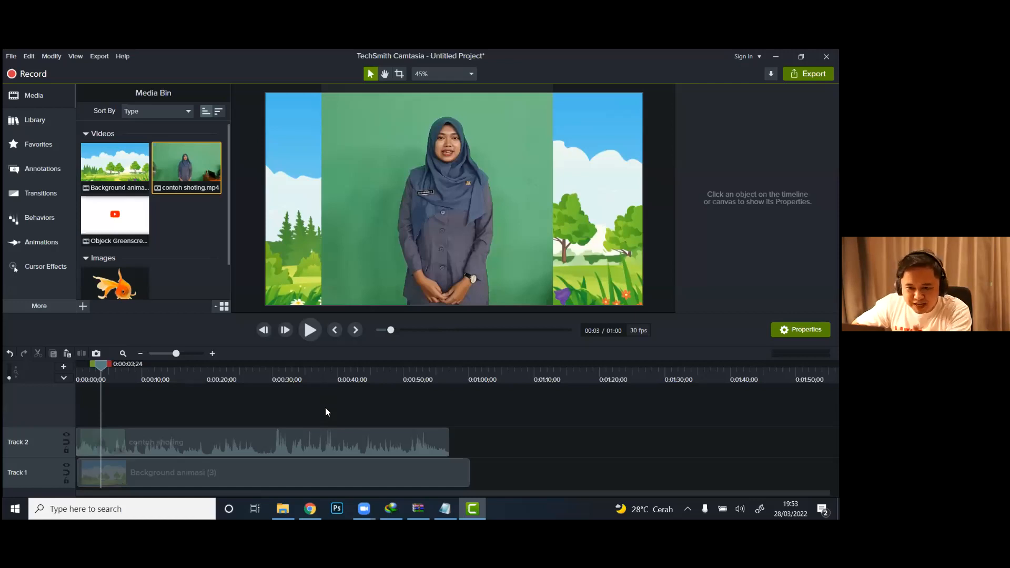
pyautogui.click(32, 307)
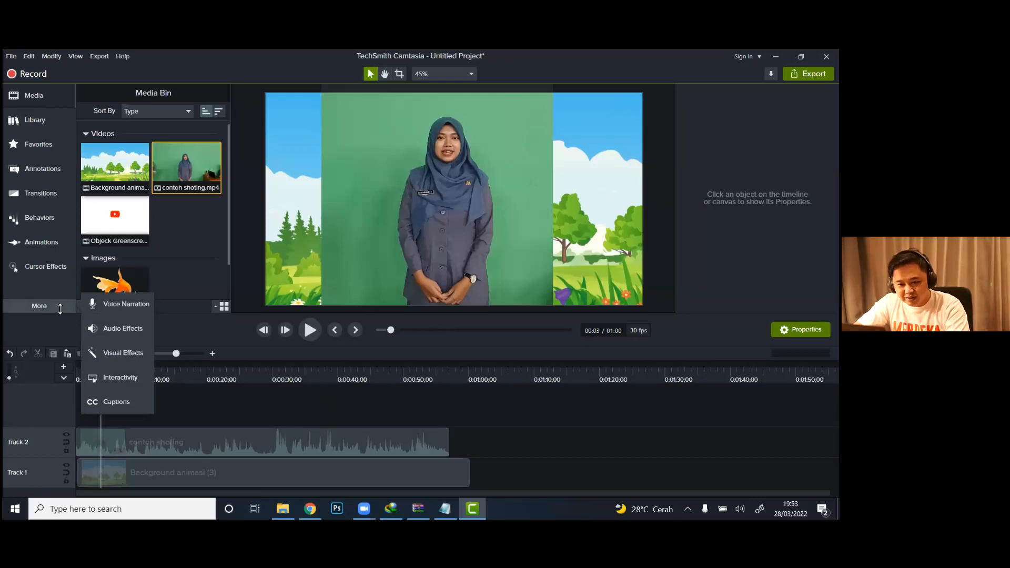
pyautogui.click(108, 352)
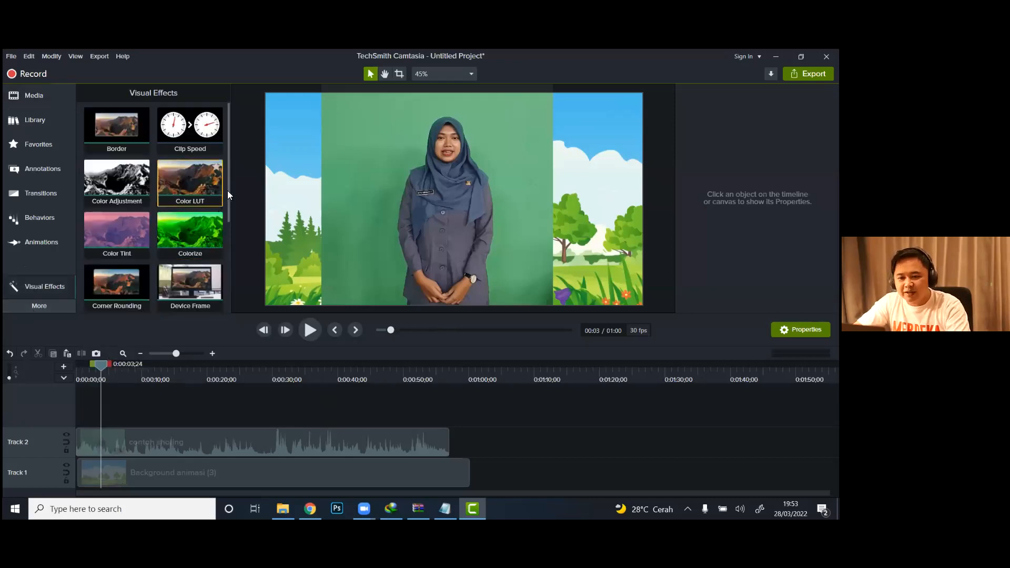
pyautogui.moveTo(229, 201); pyautogui.dragTo(231, 293)
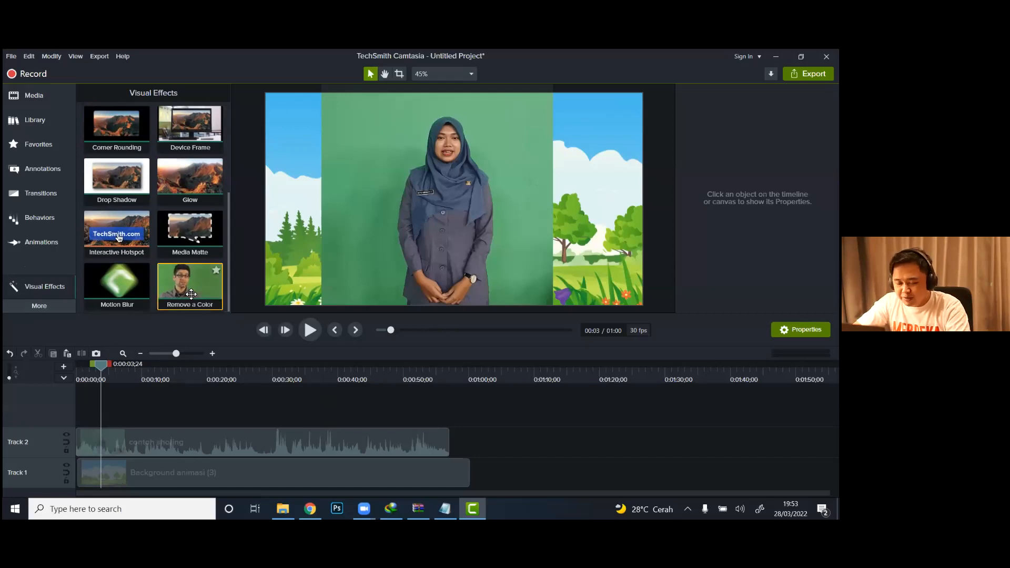
pyautogui.moveTo(179, 291); pyautogui.dragTo(277, 442)
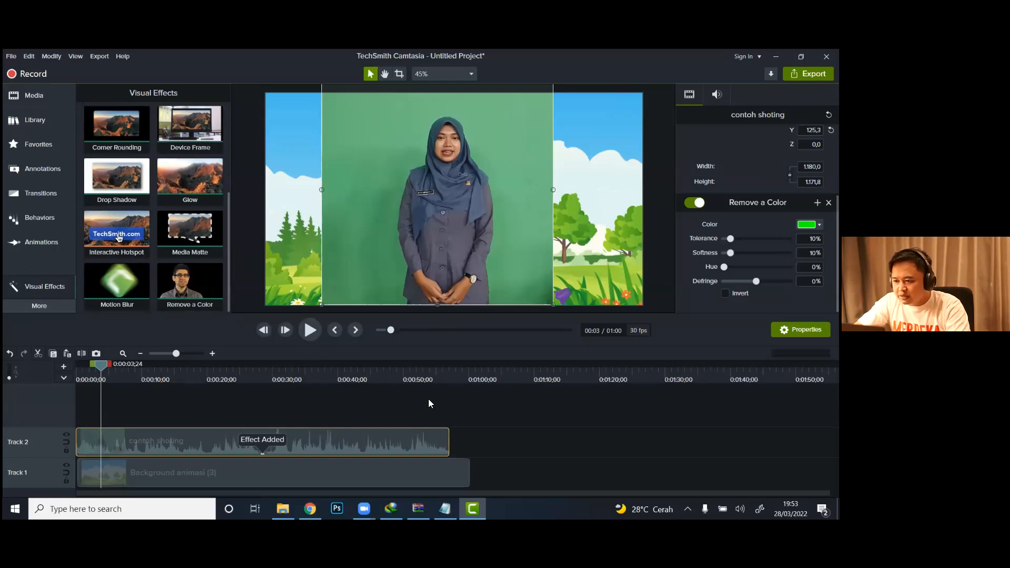
pyautogui.click(810, 224)
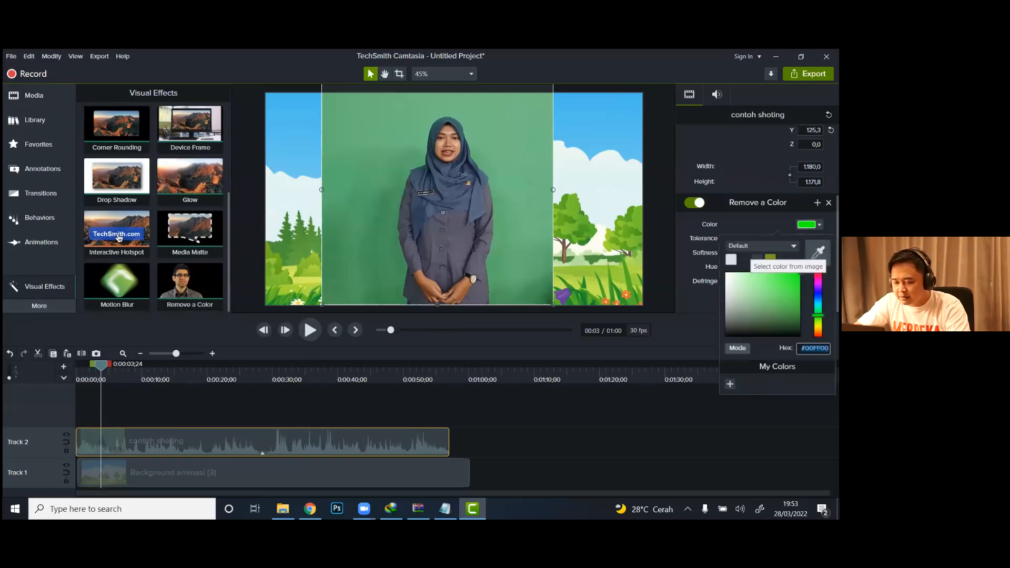
pyautogui.click(817, 251)
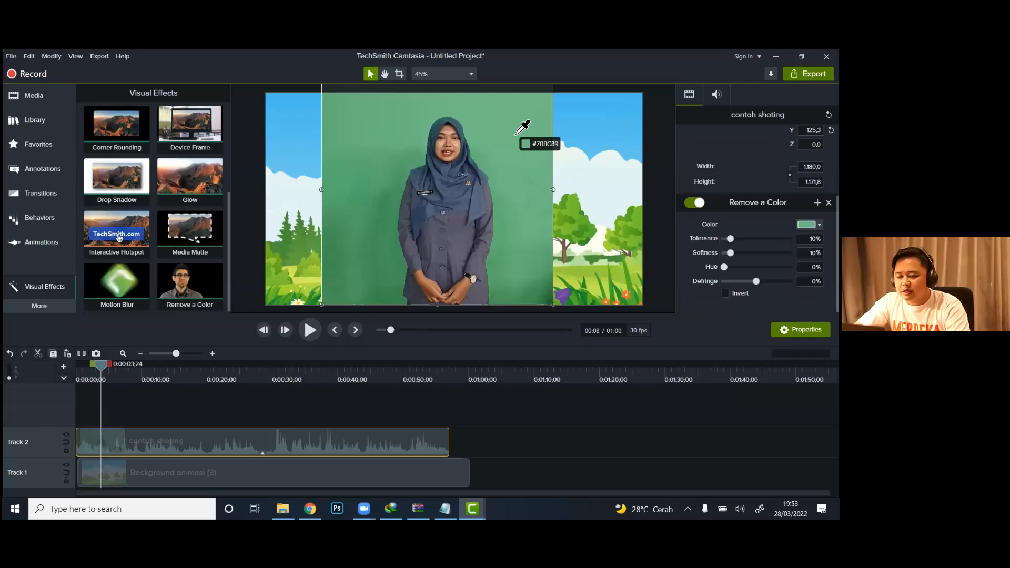
pyautogui.click(516, 134)
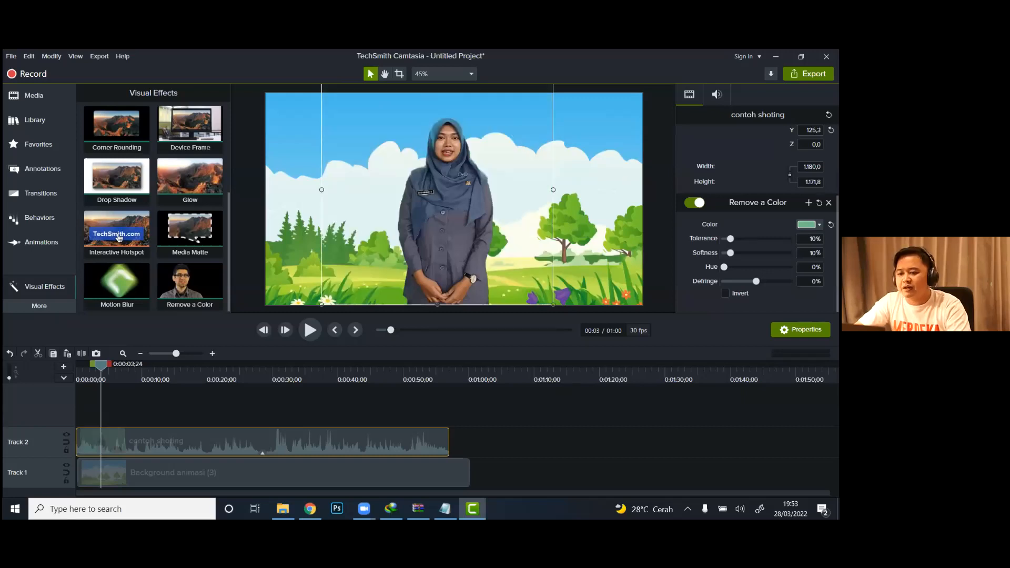
pyautogui.moveTo(730, 238)
pyautogui.mouseDown()
pyautogui.moveTo(742, 252)
pyautogui.moveTo(728, 252)
pyautogui.mouseUp()
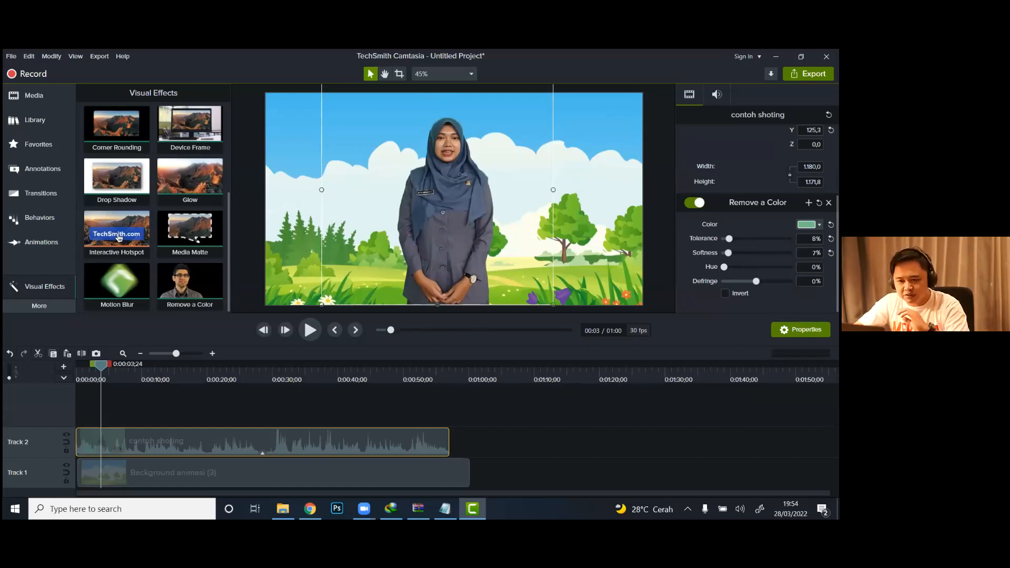
# Step: Align the background clip with the start of Track 1 and play the composite from the beginning to about 6 seconds
pyautogui.click(76, 379)
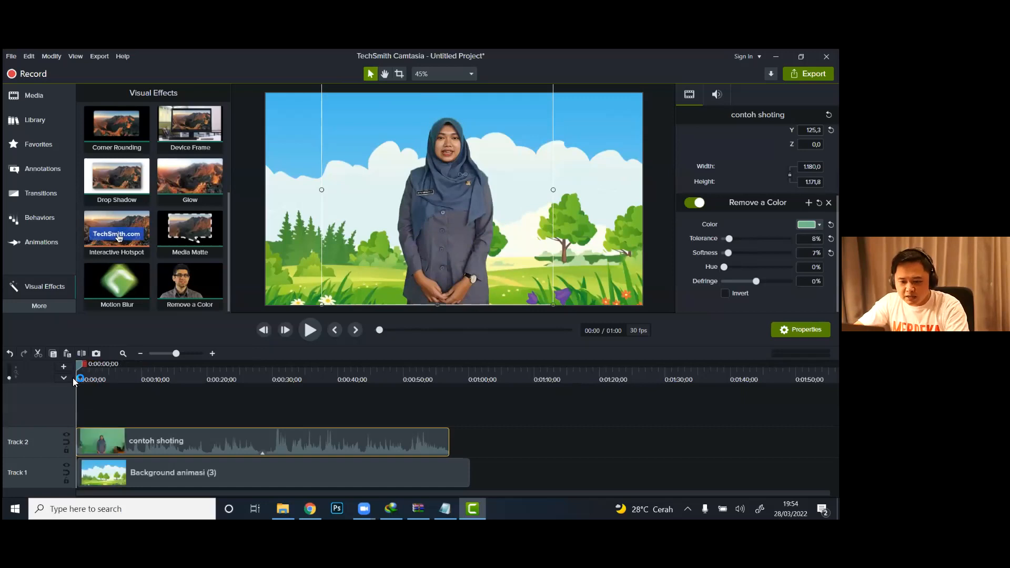
pyautogui.click(96, 477)
pyautogui.click(314, 335)
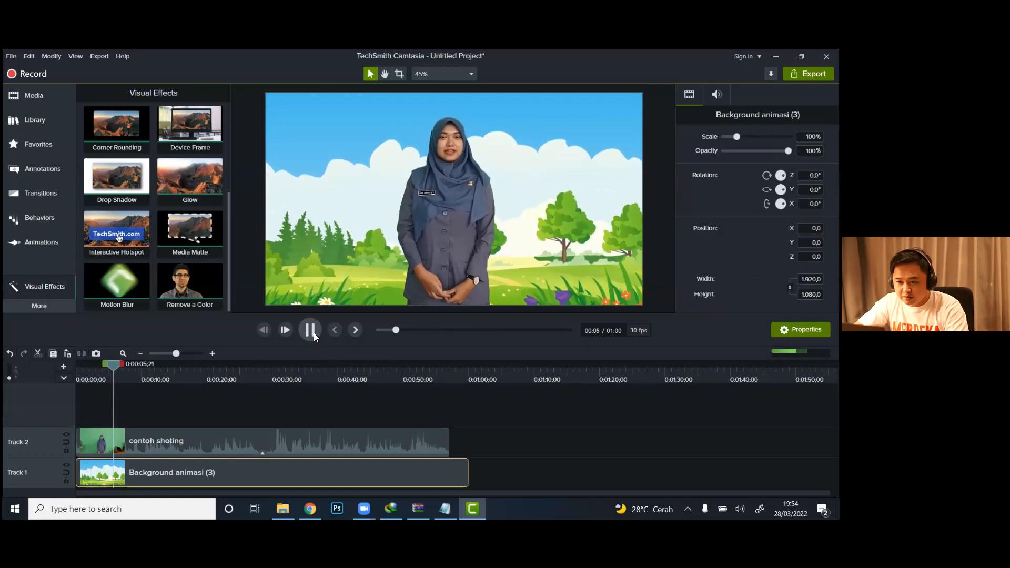
pyautogui.click(313, 333)
# Step: Place the Gambar png goldfish image on a new Track 3 at 0:00:06;06
pyautogui.moveTo(119, 370); pyautogui.dragTo(117, 370)
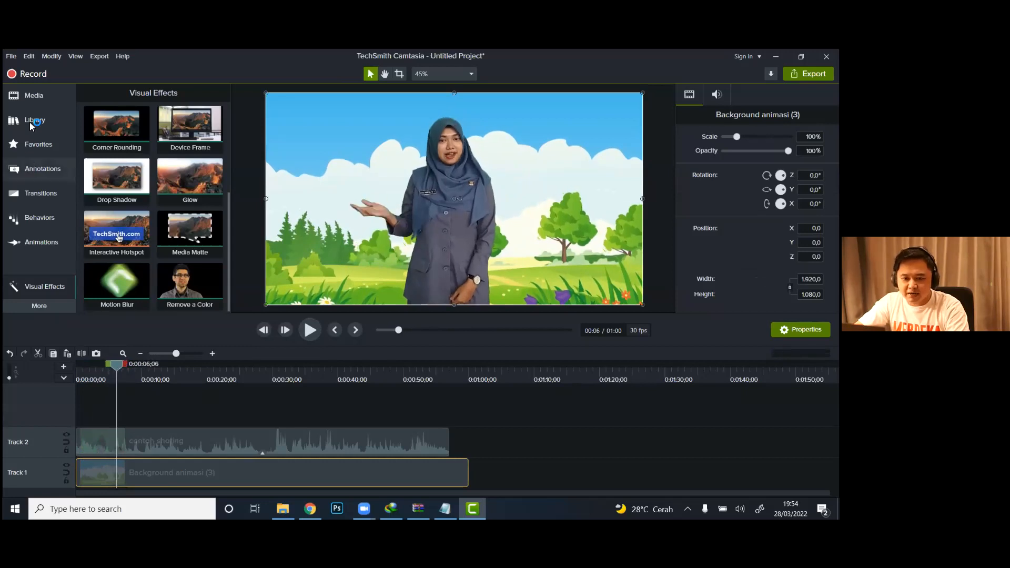
pyautogui.click(37, 97)
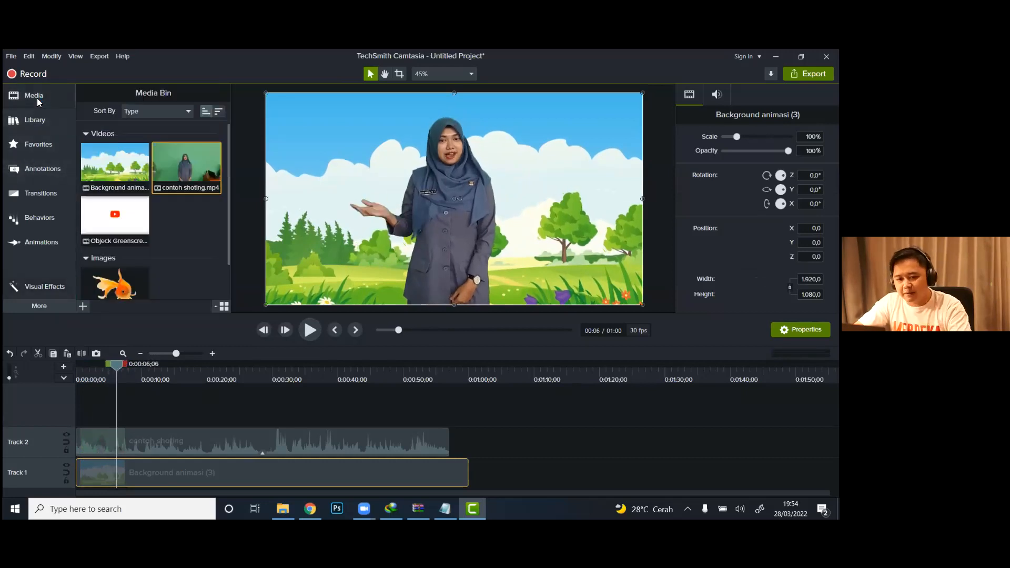
pyautogui.moveTo(122, 297); pyautogui.dragTo(116, 410)
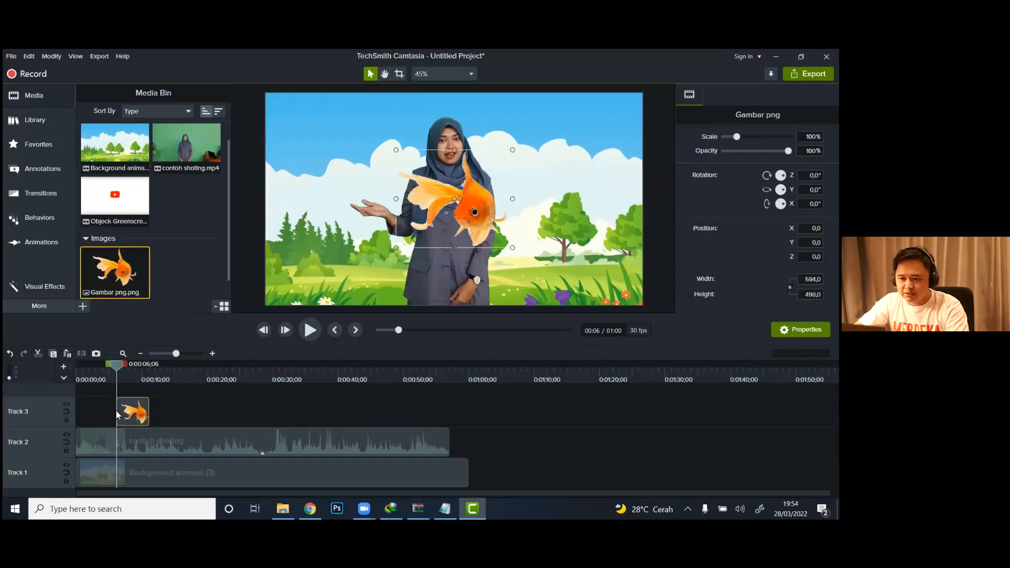
# Step: Shrink the goldfish to about 54% and move it above the presenter's raised hand, at about X -462, Y 133
pyautogui.click(399, 74)
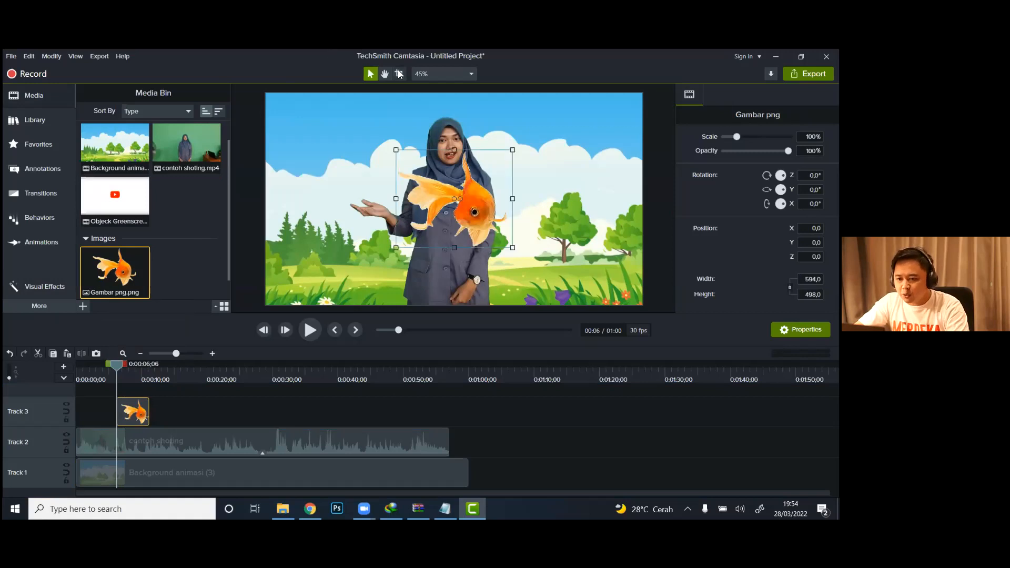
pyautogui.click(370, 75)
pyautogui.moveTo(481, 214); pyautogui.dragTo(401, 183)
pyautogui.moveTo(432, 119); pyautogui.dragTo(378, 163)
pyautogui.moveTo(358, 205); pyautogui.dragTo(373, 186)
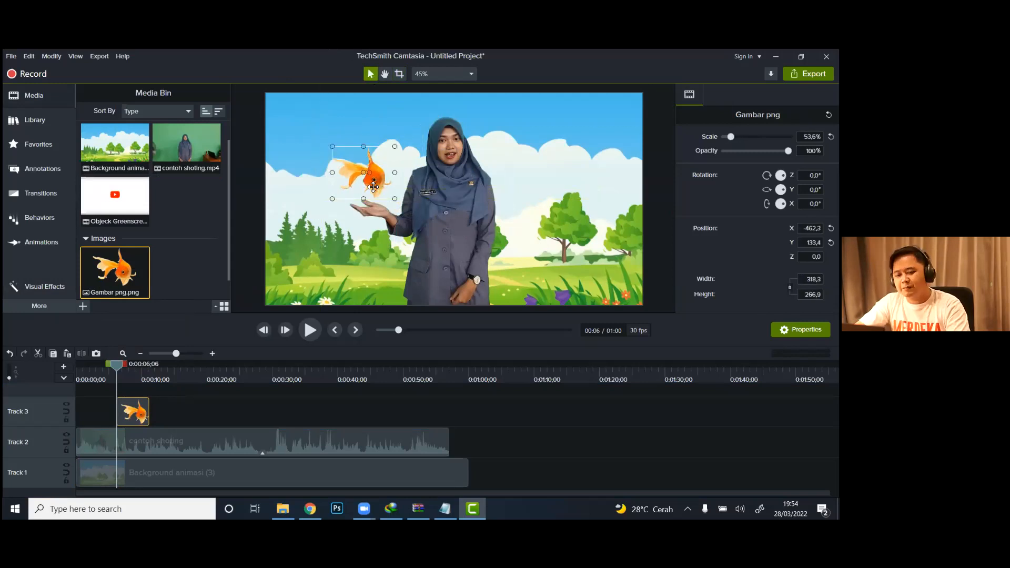
# Step: Play on to 0:00:08;11 and place the Objeck Greenscreen video there on a new Track 4
pyautogui.click(310, 330)
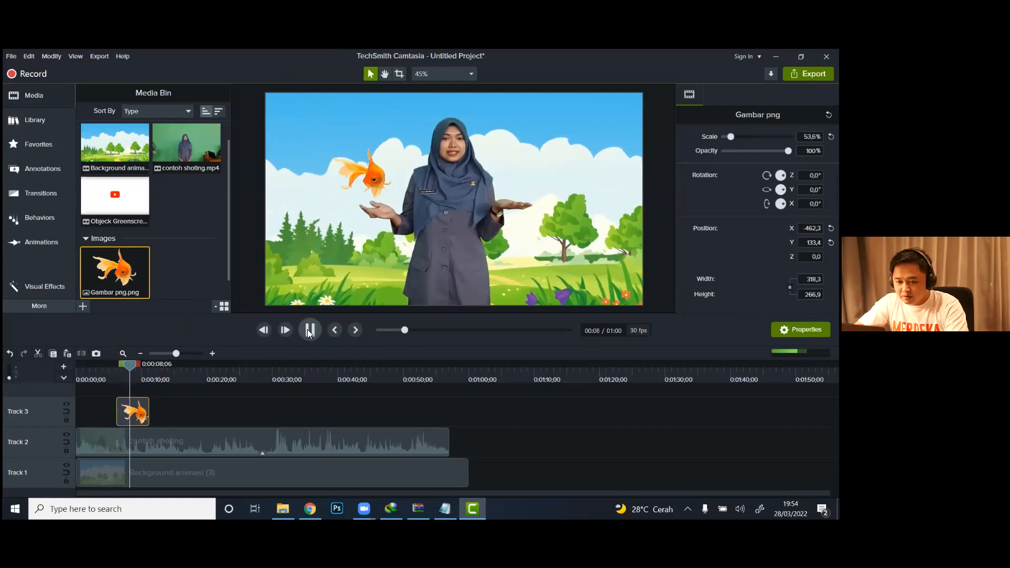
pyautogui.click(310, 330)
pyautogui.moveTo(131, 367); pyautogui.dragTo(130, 367)
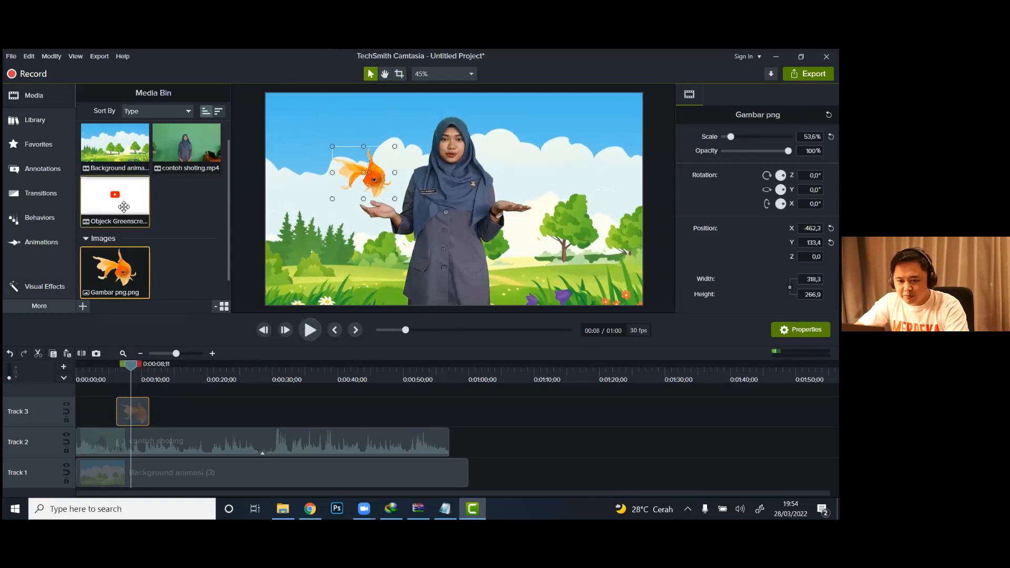
pyautogui.click(145, 391)
pyautogui.hotkey('ctrl', 'a')
pyautogui.moveTo(145, 390); pyautogui.dragTo(133, 391)
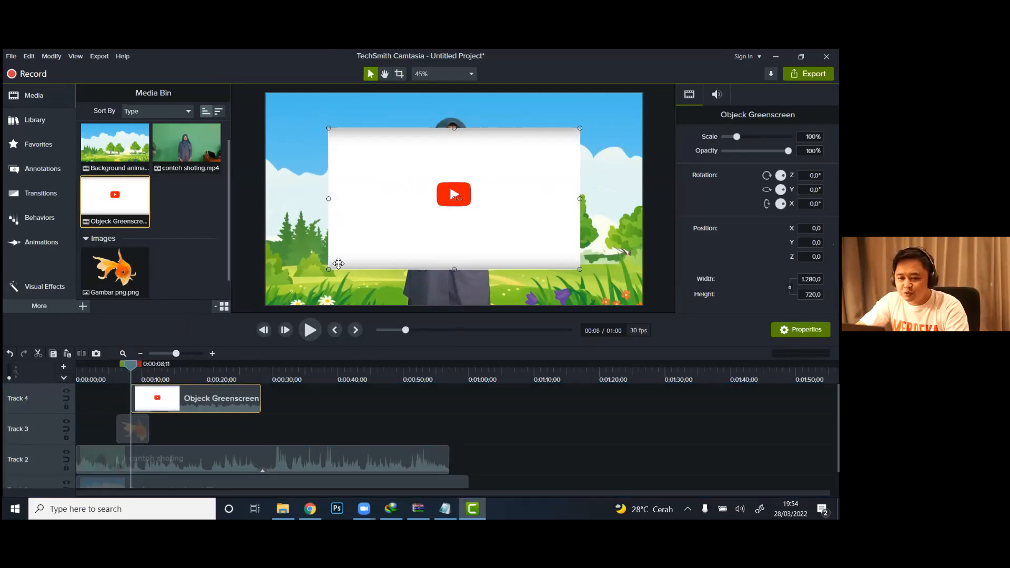
# Step: Cut off the Objeck Greenscreen clip's intro before the dove footage at 0:00:13;20 and move the remainder back to about 0:00:08;11
pyautogui.click(307, 334)
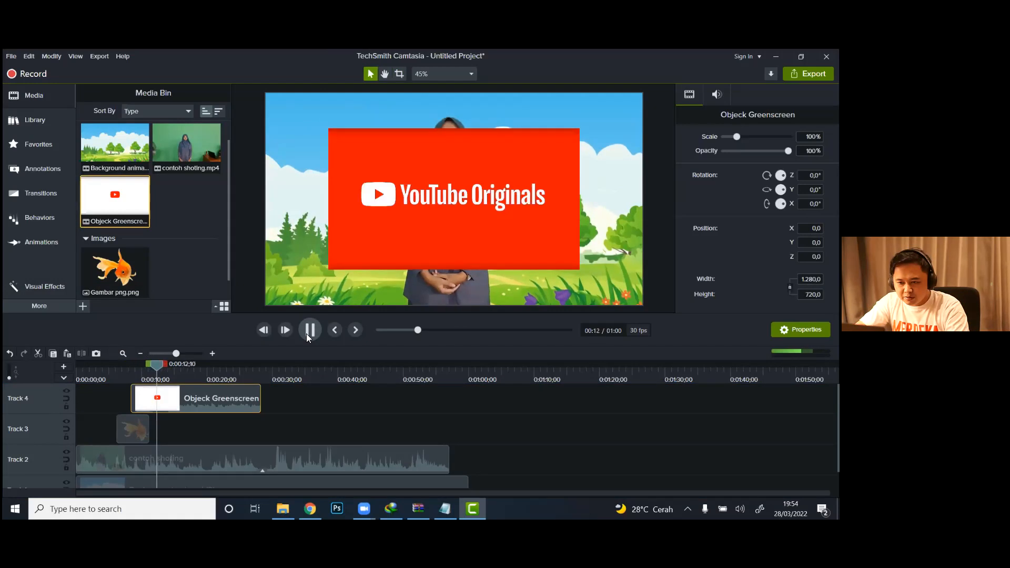
pyautogui.click(306, 334)
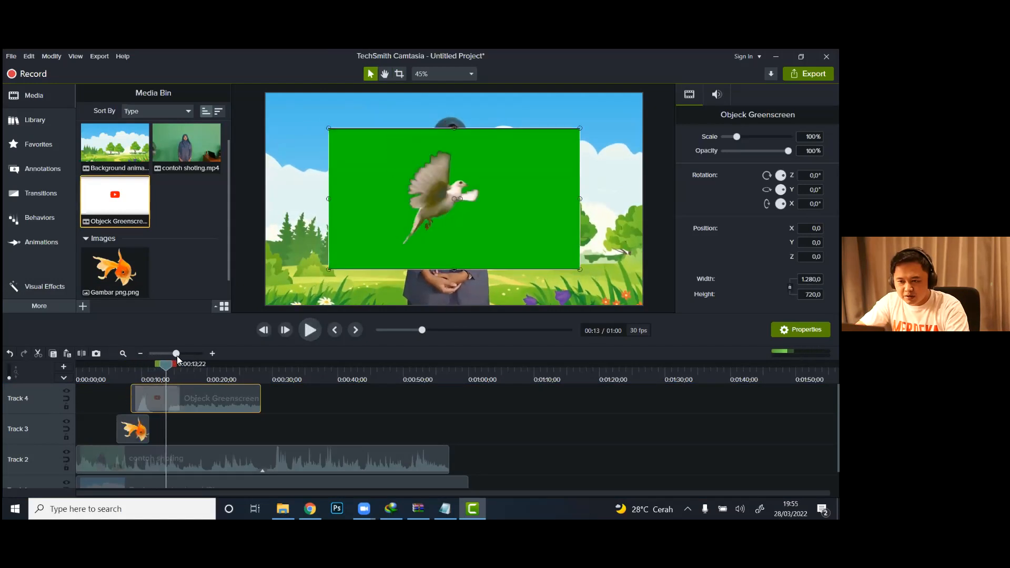
pyautogui.click(162, 370)
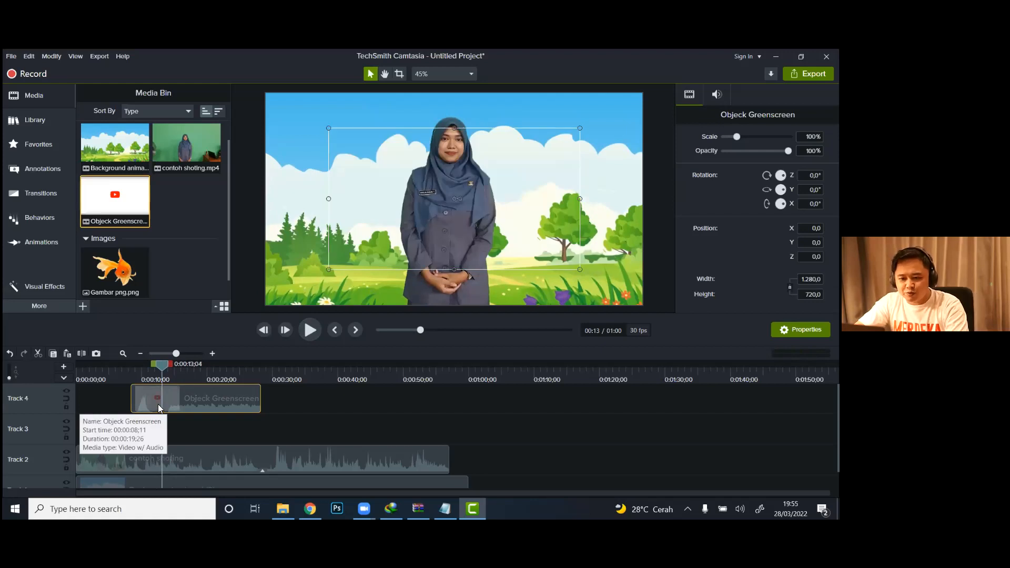
pyautogui.moveTo(162, 362); pyautogui.dragTo(164, 362)
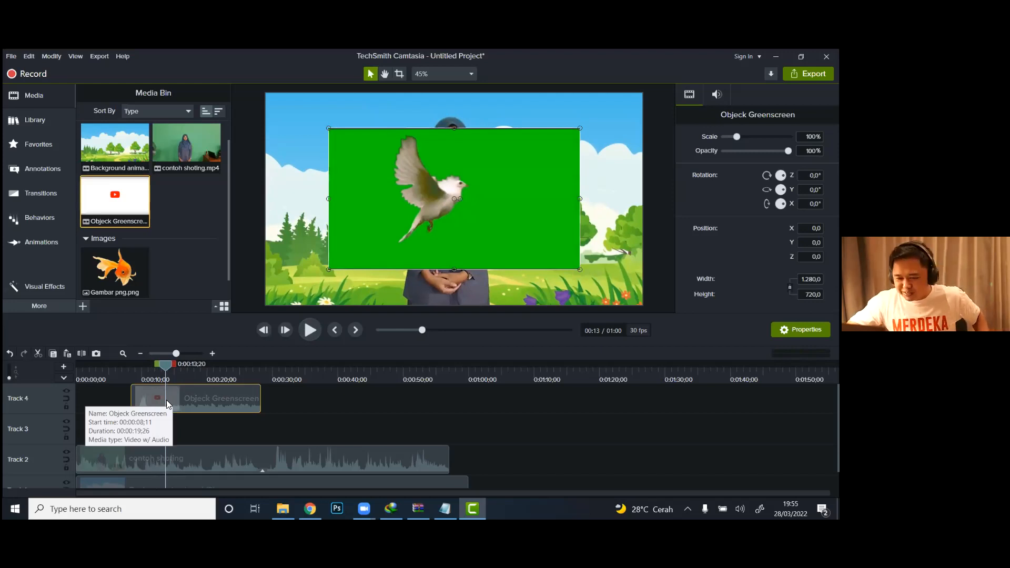
pyautogui.press('s')
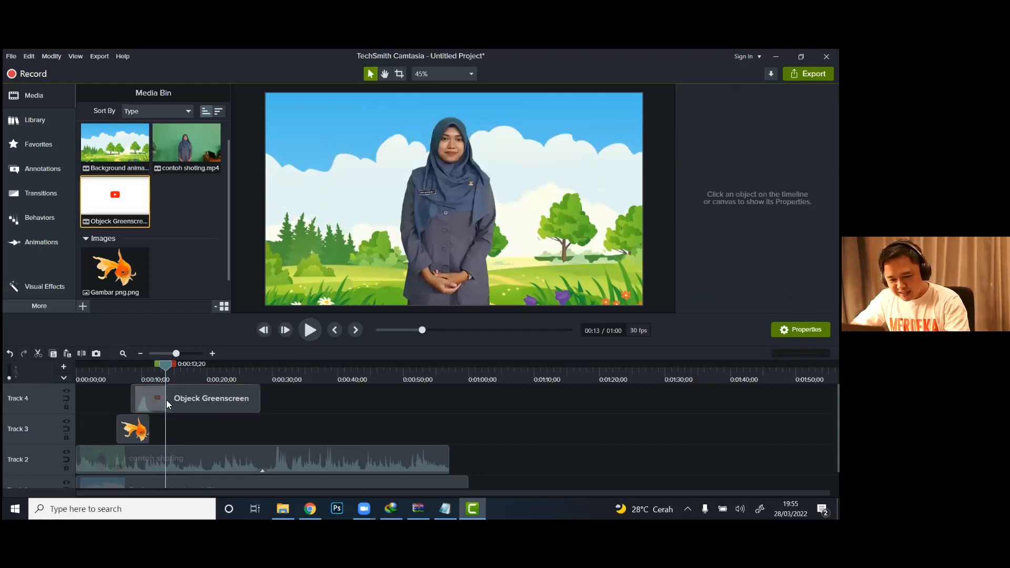
pyautogui.click(154, 400)
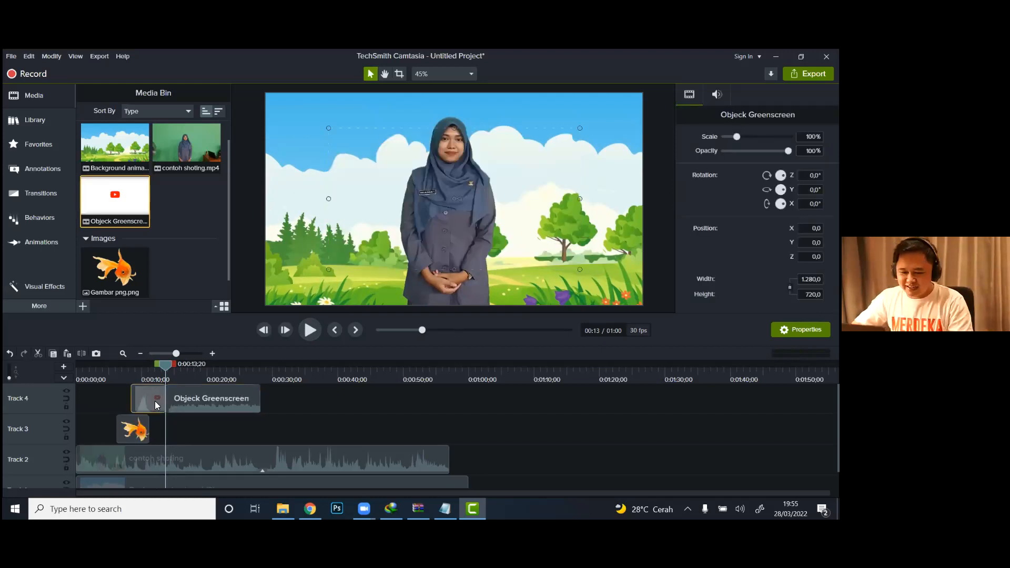
pyautogui.press('Delete')
pyautogui.moveTo(188, 398); pyautogui.dragTo(162, 401)
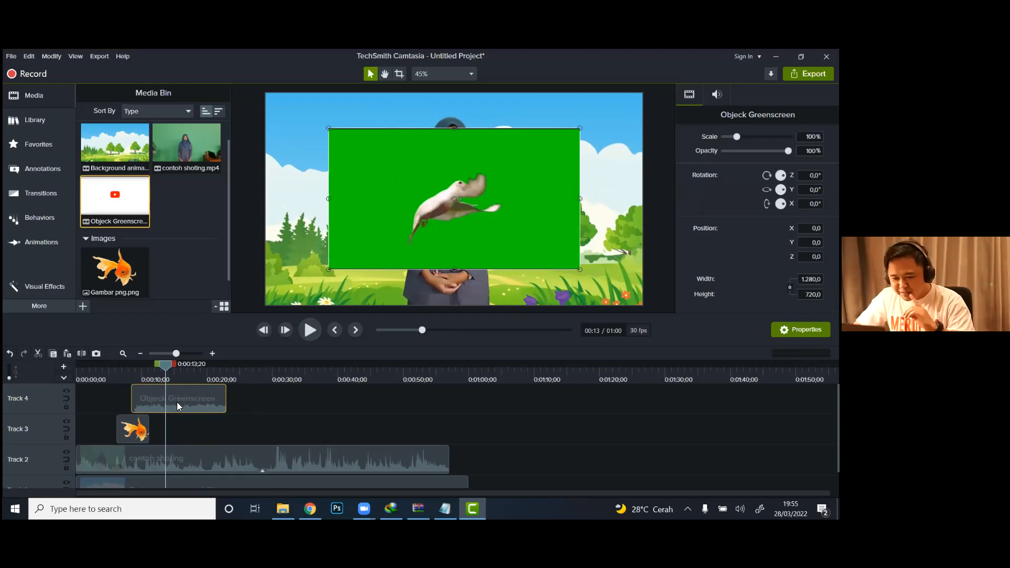
# Step: Separate the audio from the Objeck Greenscreen video and delete the audio clip from Track 5
pyautogui.rightClick(177, 402)
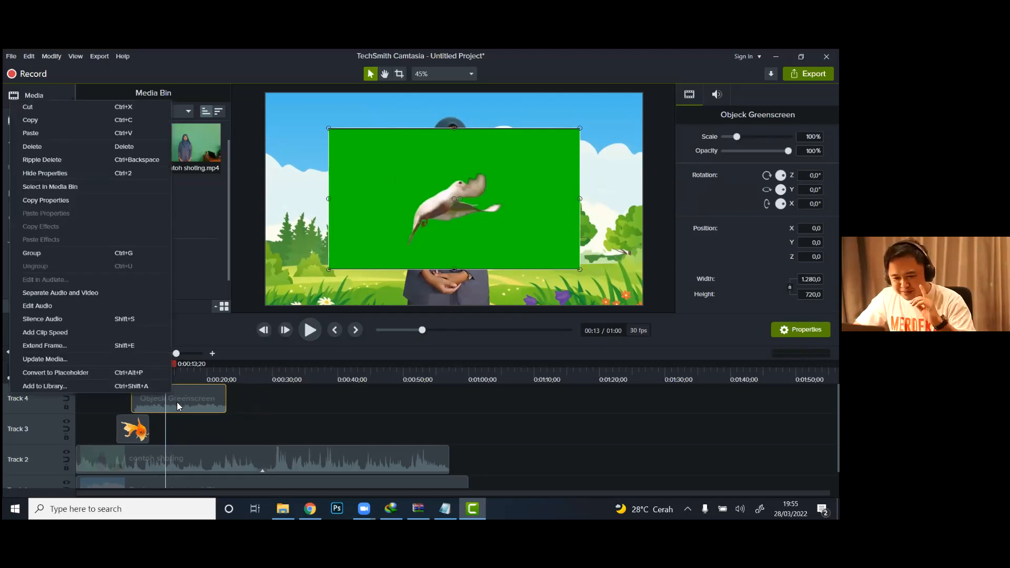
pyautogui.click(100, 296)
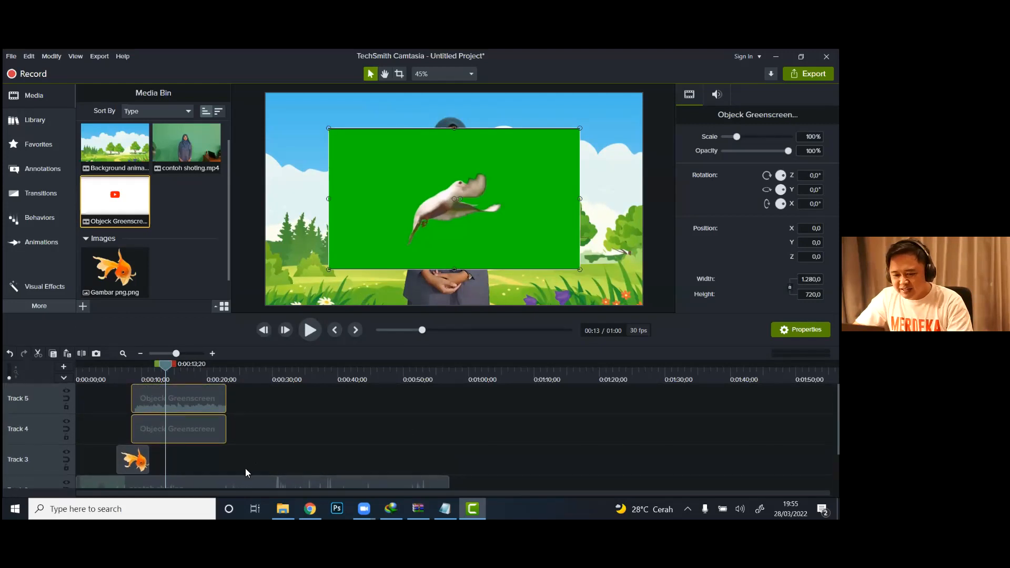
pyautogui.click(253, 393)
pyautogui.click(196, 397)
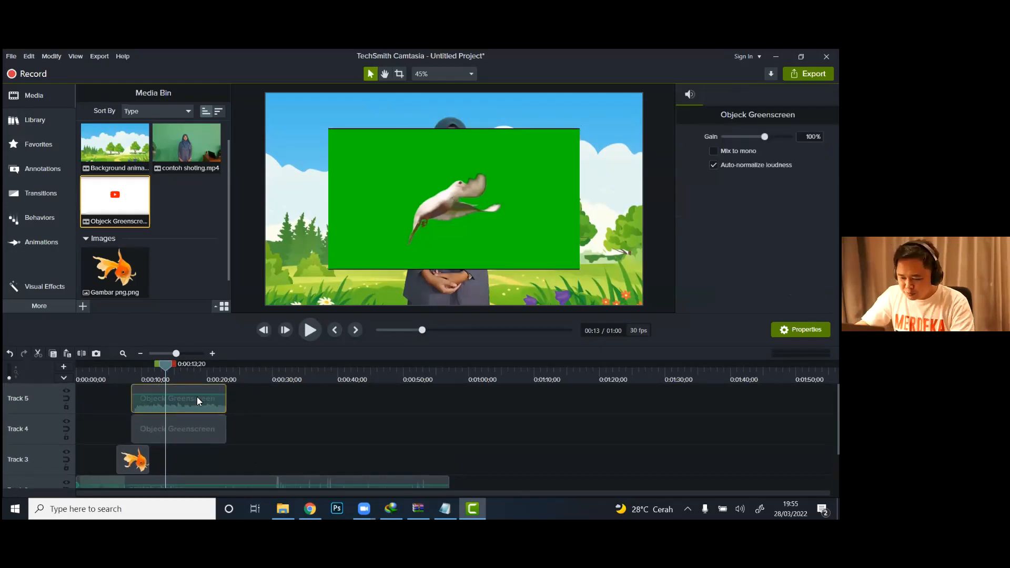
pyautogui.press('Delete')
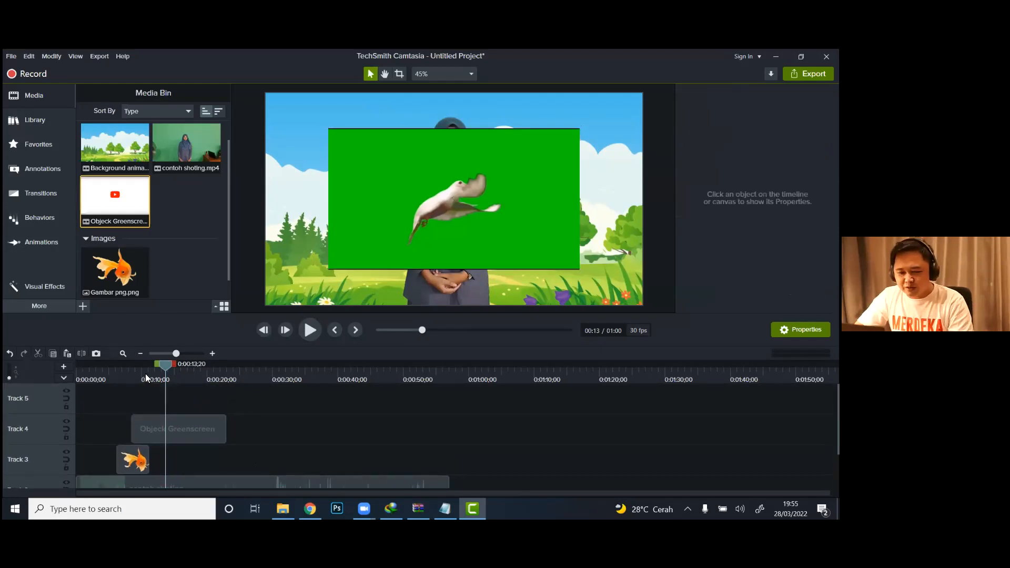
# Step: Apply Remove a Color to the Objeck Greenscreen clip, keying out its sampled green backdrop with 32% tolerance and 23% softness
pyautogui.click(49, 288)
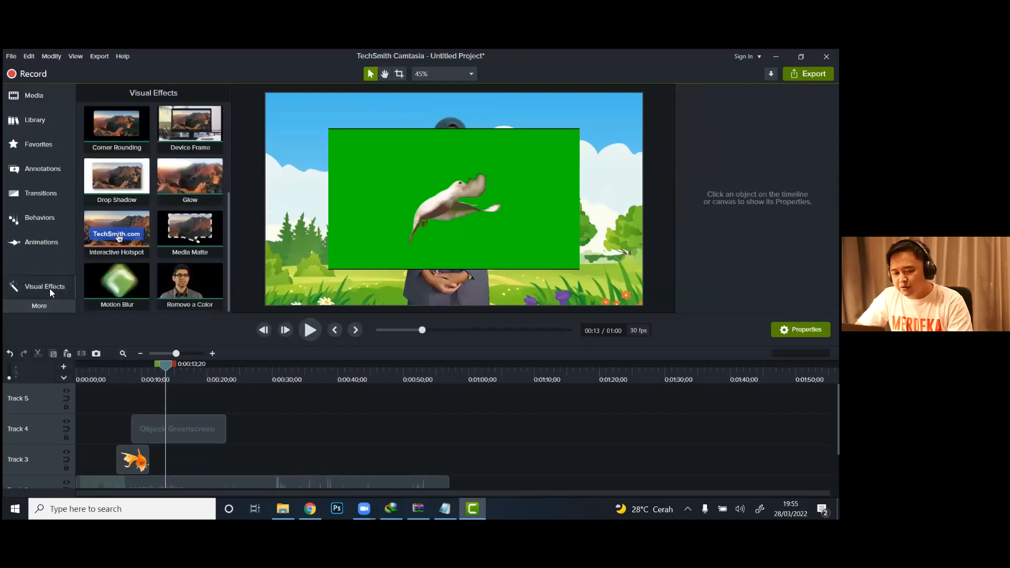
pyautogui.moveTo(182, 299); pyautogui.dragTo(176, 431)
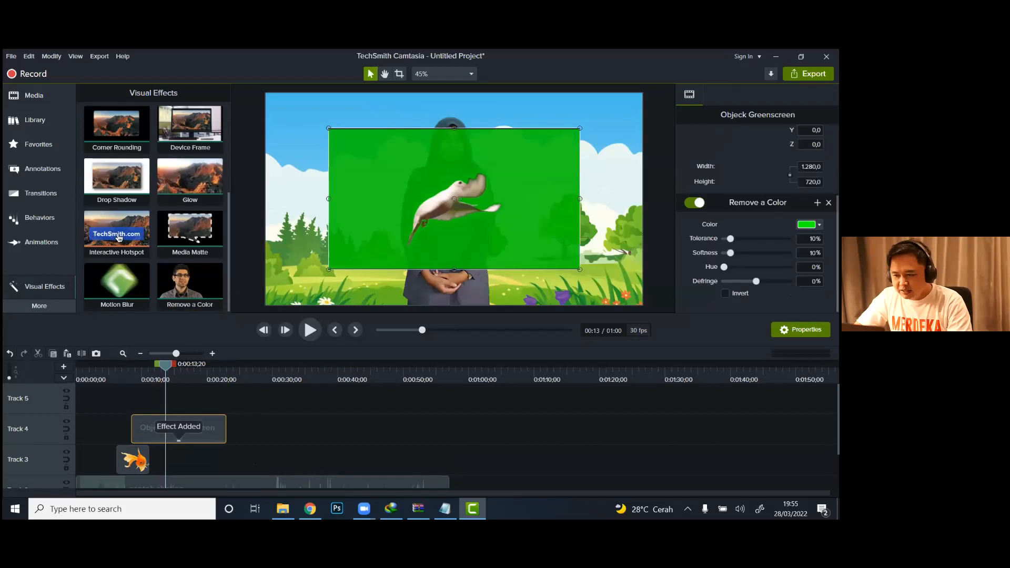
pyautogui.click(810, 225)
pyautogui.click(816, 247)
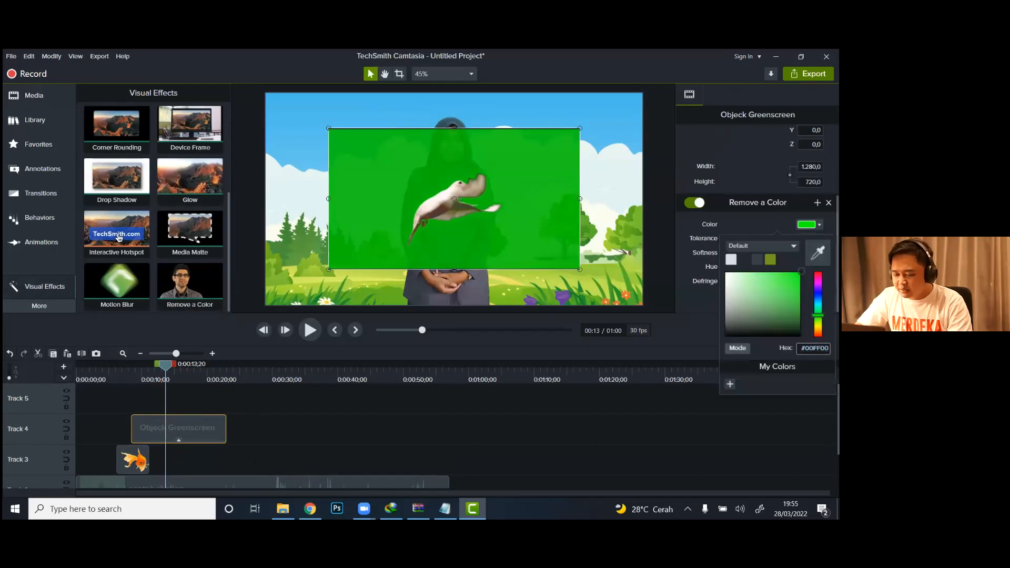
pyautogui.click(524, 178)
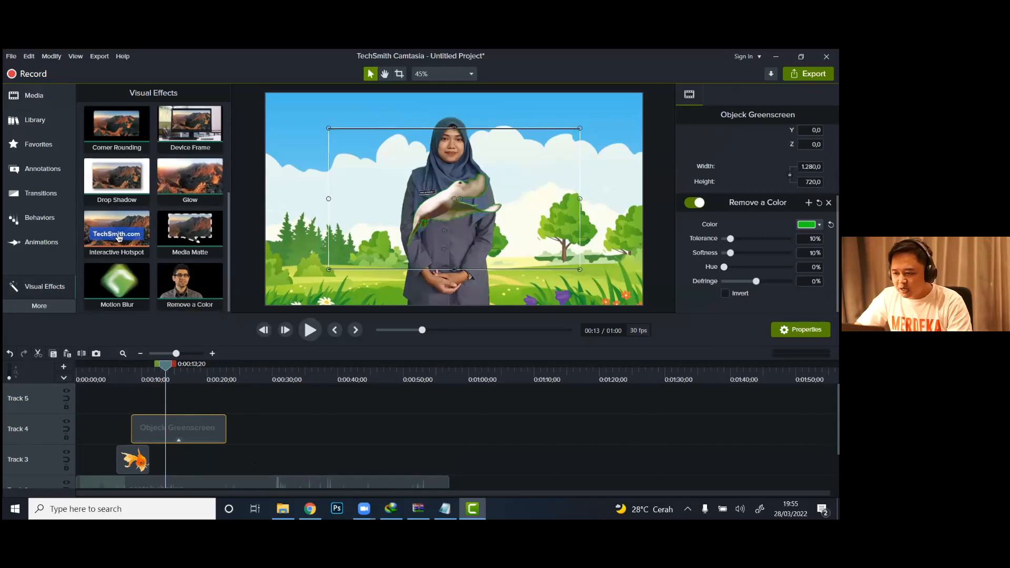
pyautogui.moveTo(730, 238)
pyautogui.mouseDown()
pyautogui.moveTo(749, 238)
pyautogui.moveTo(738, 253)
pyautogui.mouseUp()
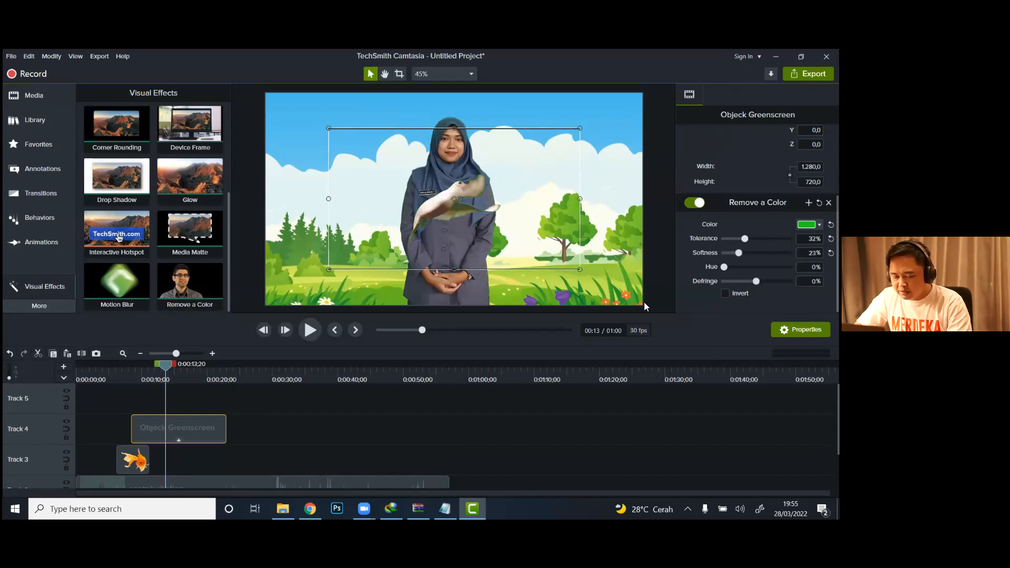
# Step: Preview the composite from 0:00:07;14 and trim the Objeck Greenscreen clip's end back to 0:00:11;04, level with the goldfish clip's end
pyautogui.click(141, 369)
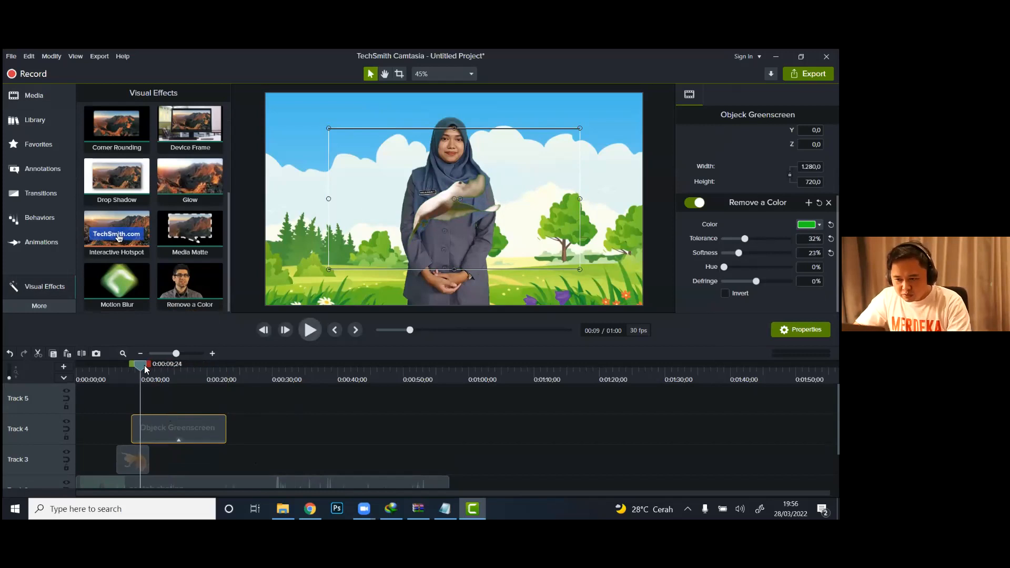
pyautogui.click(124, 373)
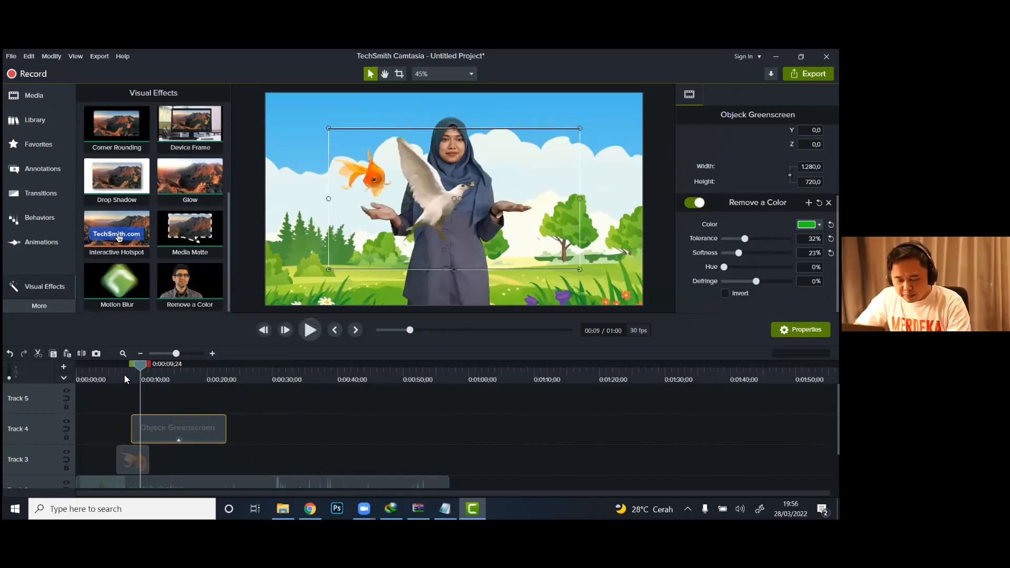
pyautogui.click(313, 329)
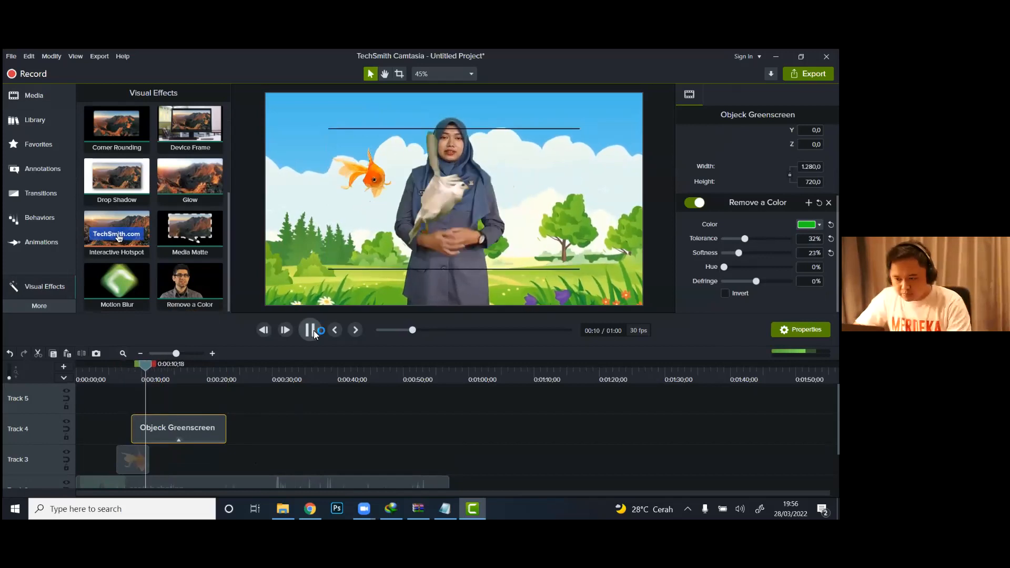
pyautogui.click(310, 330)
pyautogui.moveTo(227, 430); pyautogui.dragTo(148, 433)
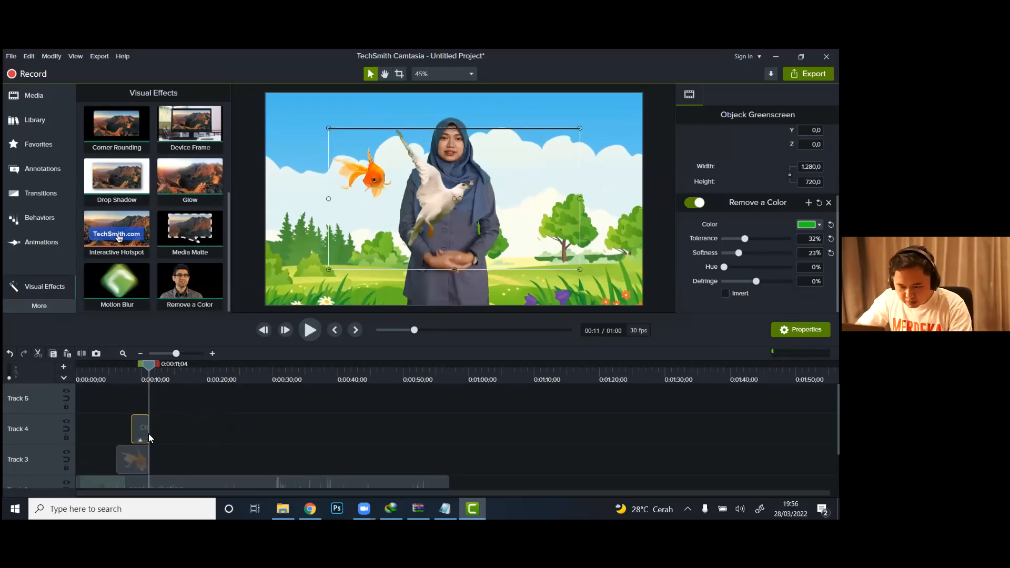
# Step: At 0:00:09;22, crop the Objeck Greenscreen clip's edges to about 1,257.8 × 633.3 to remove its dark border lines
pyautogui.click(140, 373)
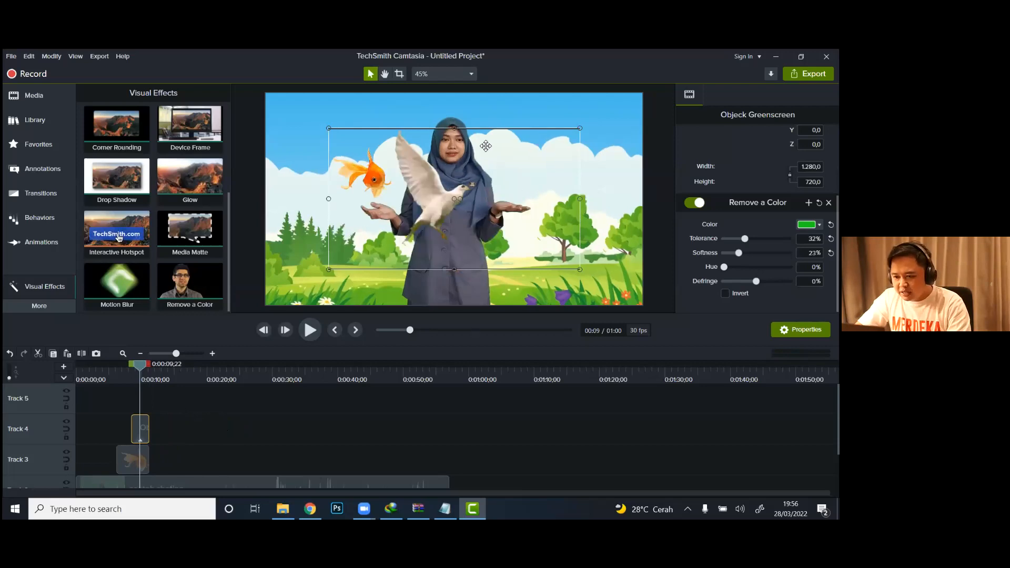
pyautogui.click(399, 73)
pyautogui.moveTo(578, 128); pyautogui.dragTo(580, 131)
pyautogui.moveTo(580, 270); pyautogui.dragTo(576, 256)
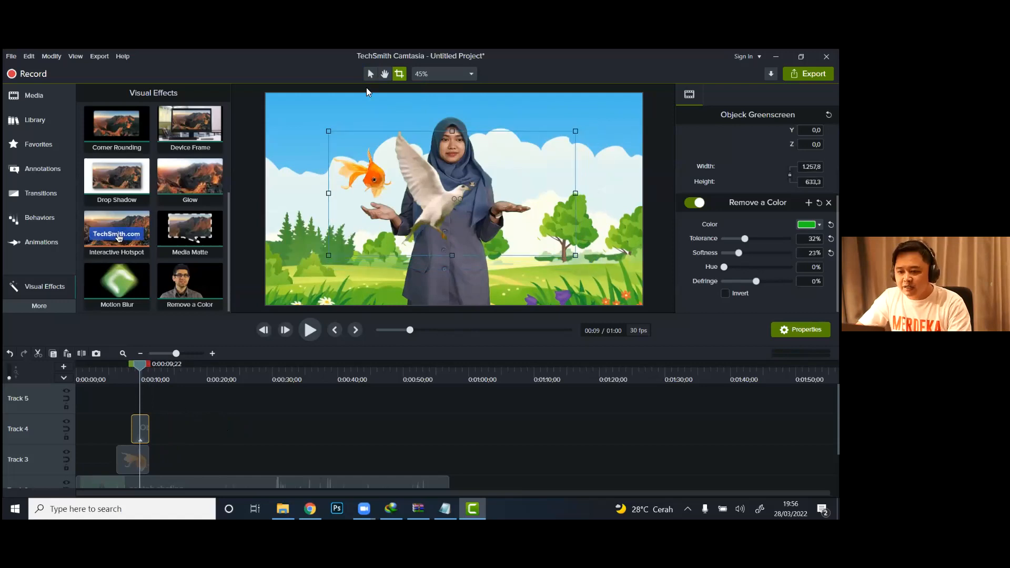
pyautogui.click(370, 74)
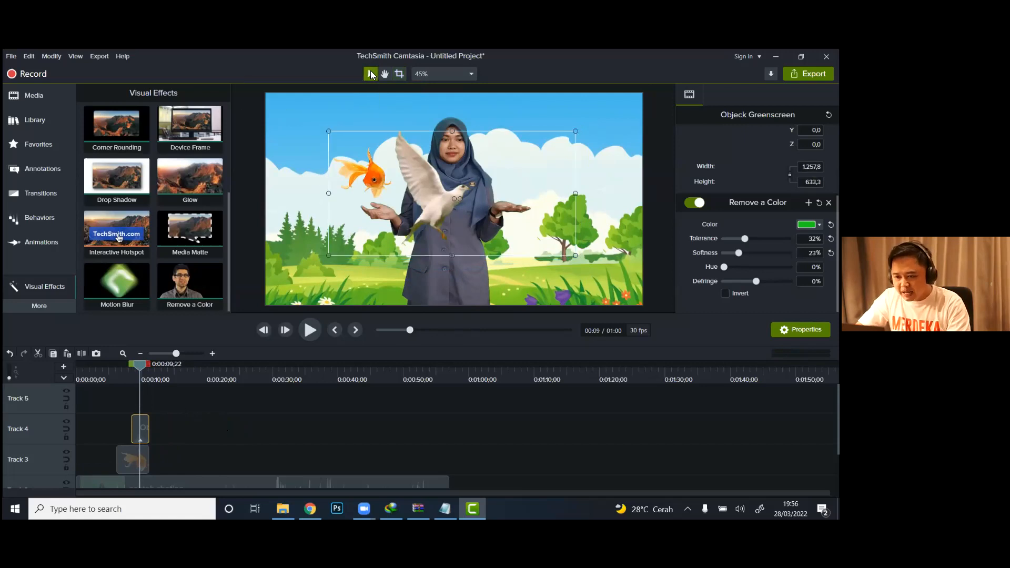
# Step: Shrink the dove clip to about 665 × 335, place the bird above the presenter's open hand opposite the goldfish, and preview it
pyautogui.moveTo(329, 132); pyautogui.dragTo(445, 189)
pyautogui.moveTo(491, 220); pyautogui.dragTo(514, 166)
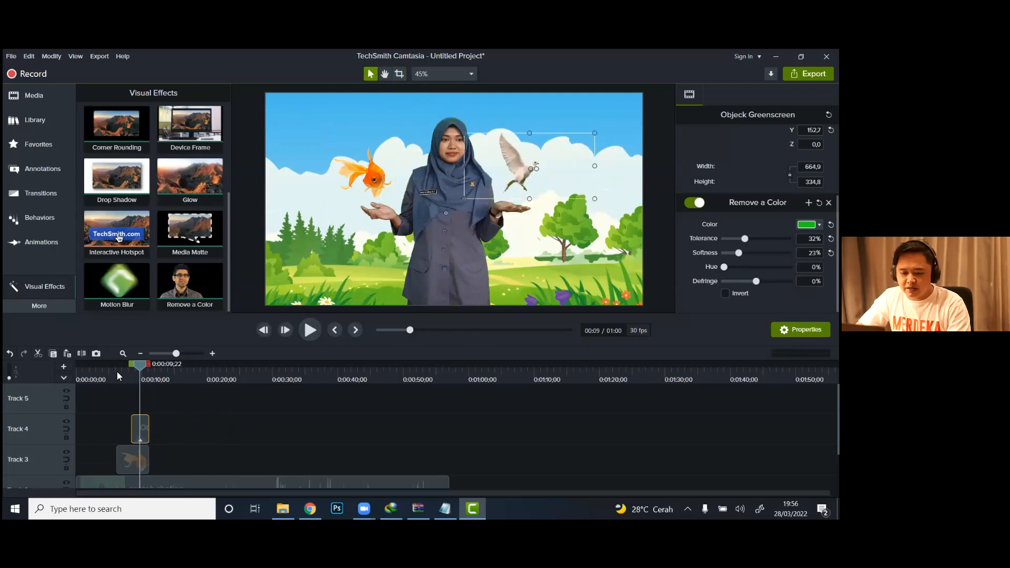
pyautogui.click(118, 375)
pyautogui.click(110, 376)
pyautogui.click(309, 330)
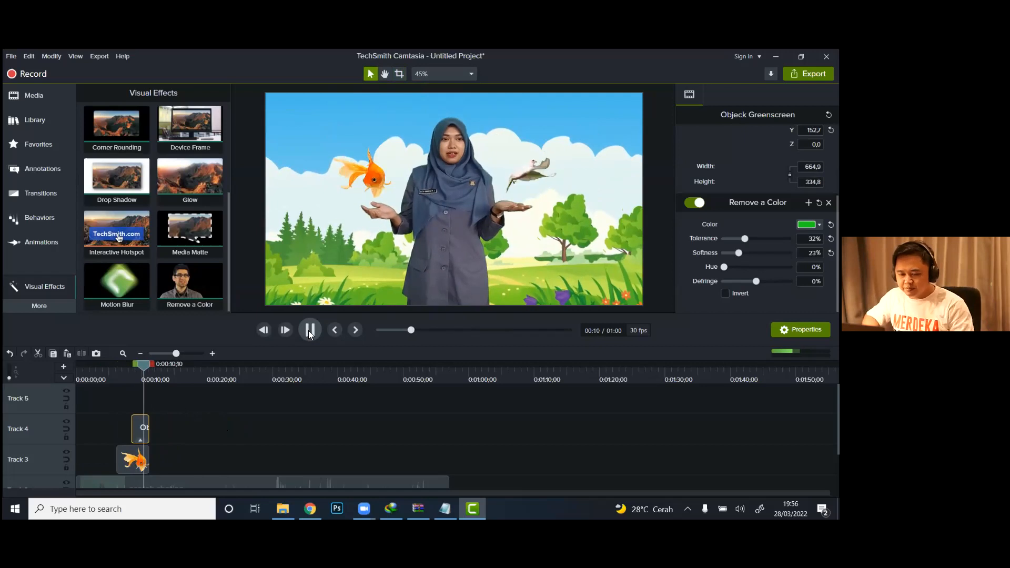
pyautogui.click(309, 330)
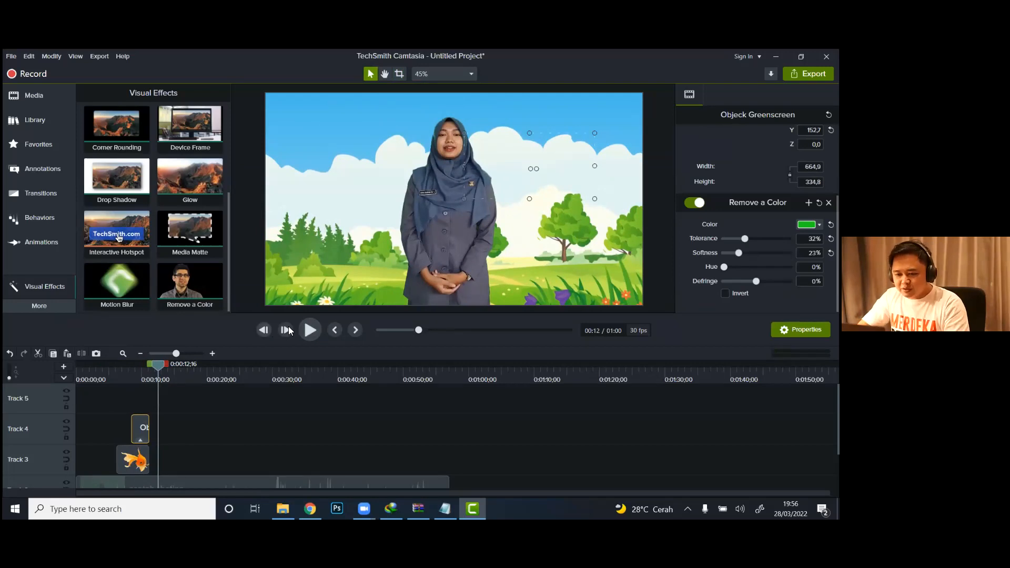
# Step: Play on to 0:00:13;02 and add the beige rectangular Abstract-style callout there, positioned over the presenter's clasped hands
pyautogui.click(309, 329)
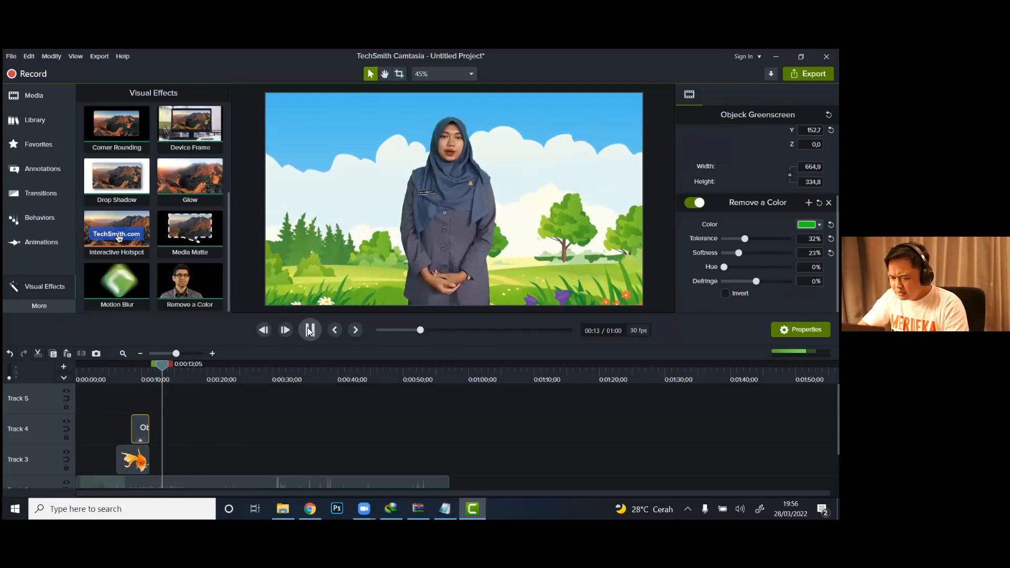
pyautogui.click(309, 330)
pyautogui.moveTo(169, 364); pyautogui.dragTo(164, 371)
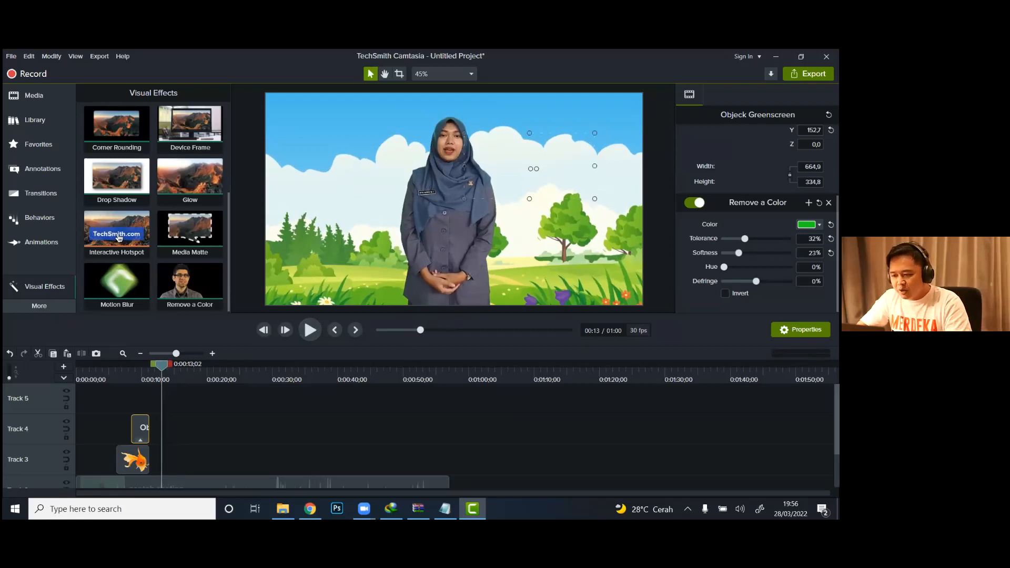
pyautogui.scroll(-1, 263, 437)
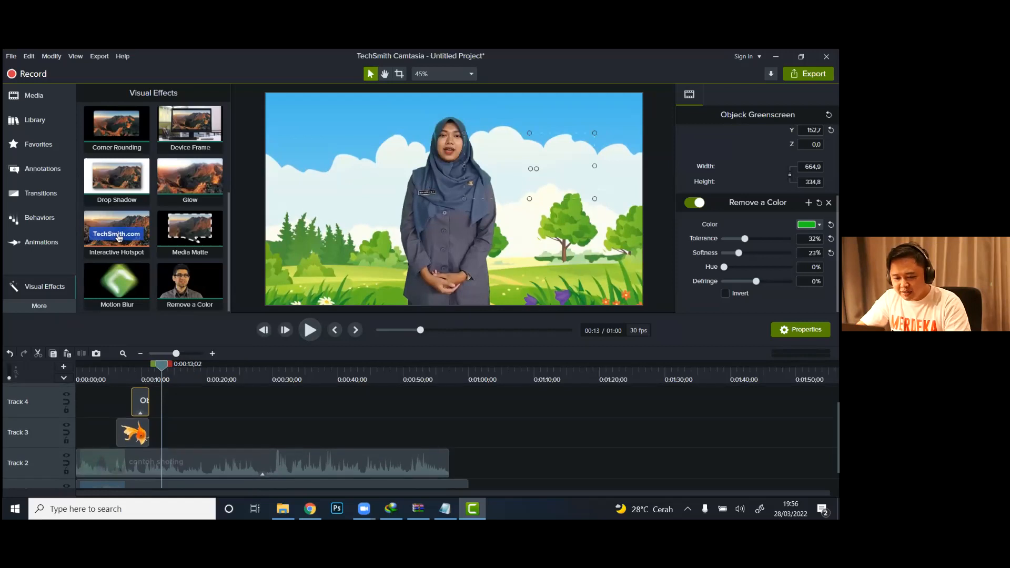
pyautogui.click(22, 175)
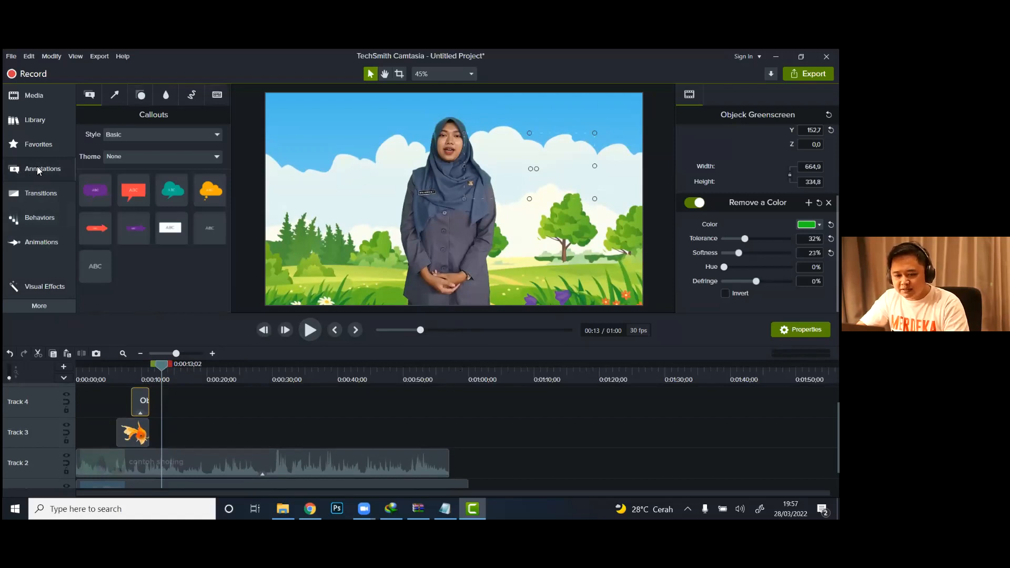
pyautogui.click(39, 98)
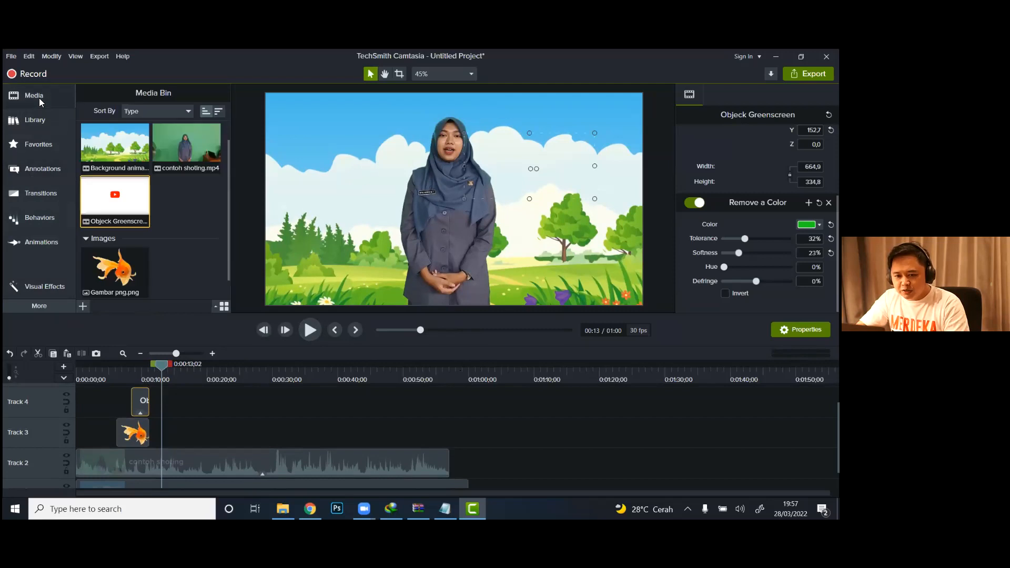
pyautogui.click(38, 166)
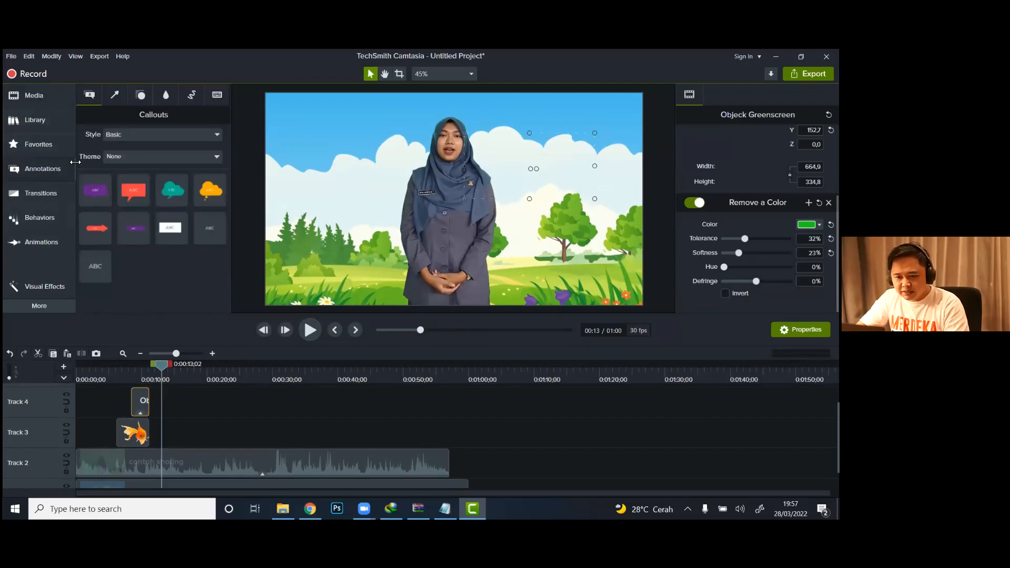
pyautogui.click(183, 134)
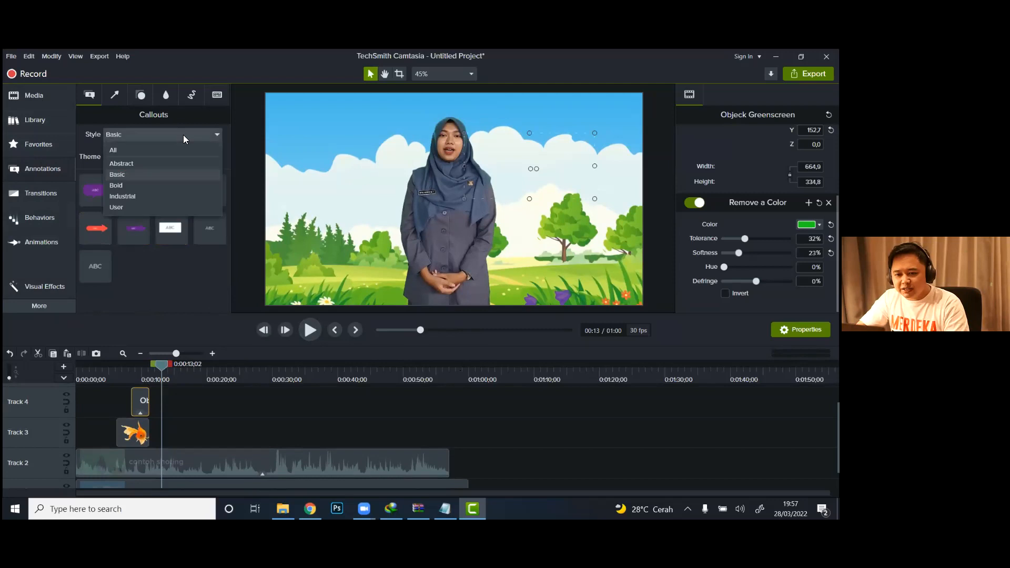
pyautogui.click(166, 166)
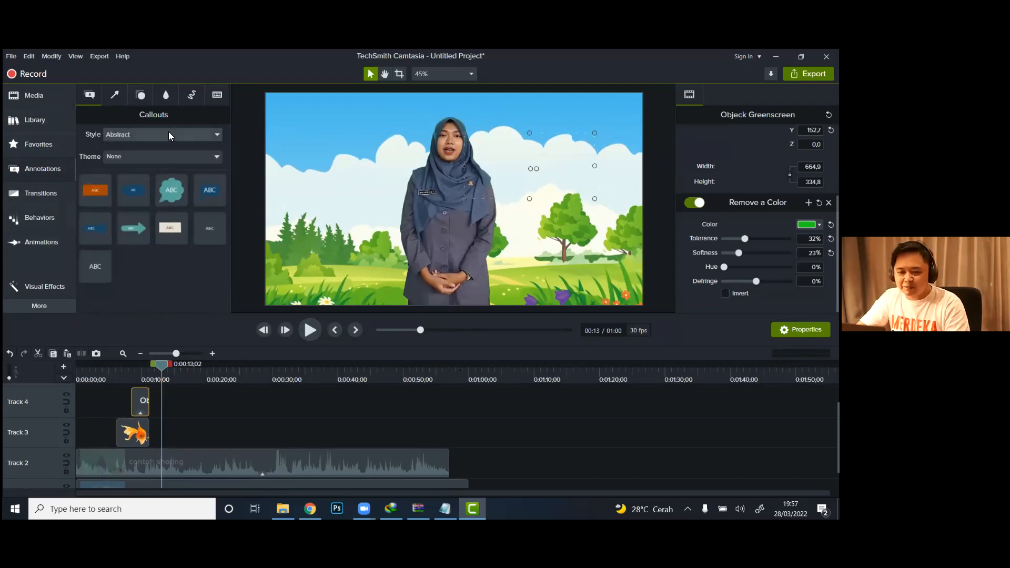
pyautogui.click(168, 134)
pyautogui.click(148, 166)
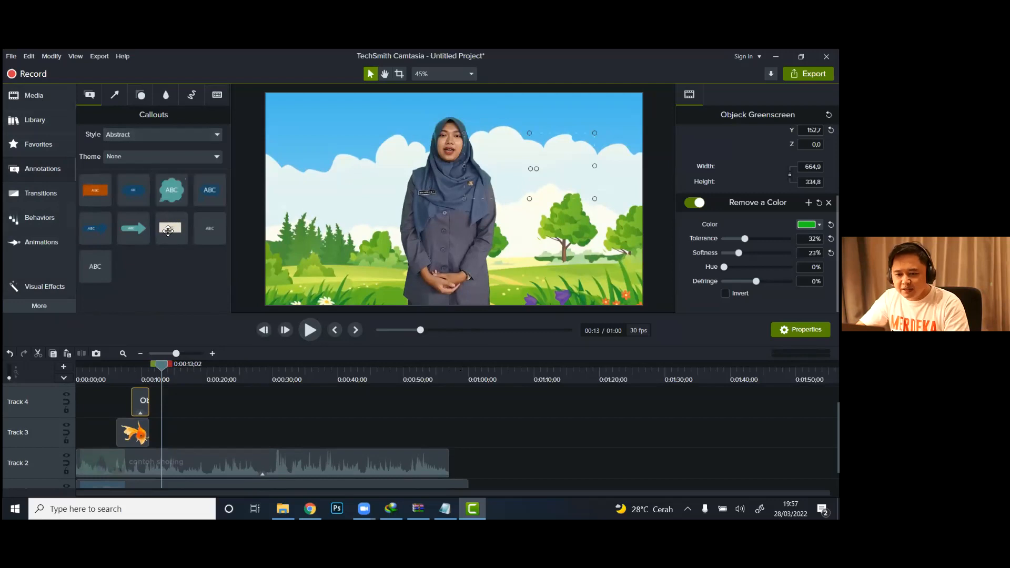
pyautogui.moveTo(262, 243); pyautogui.dragTo(444, 270)
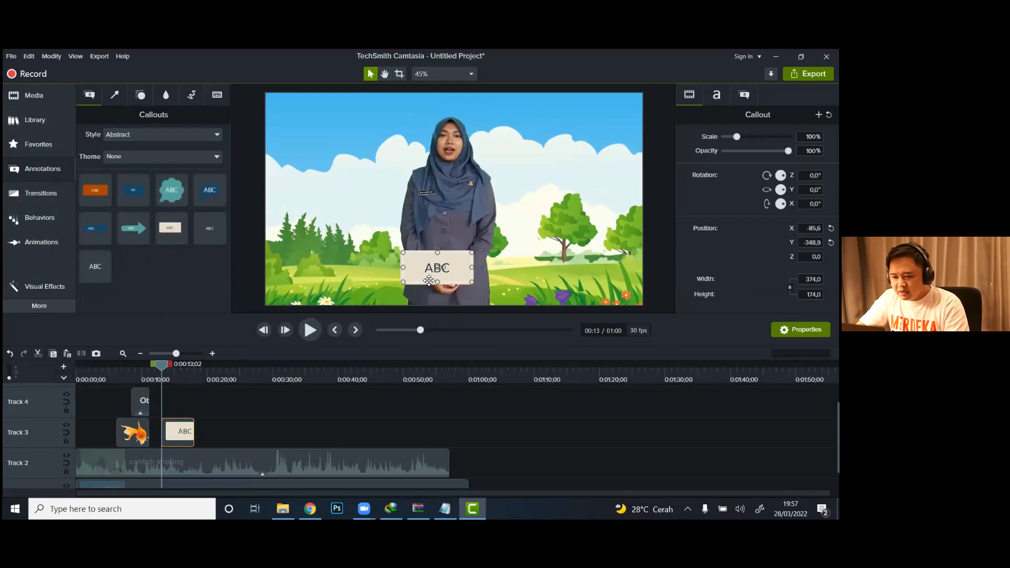
# Step: Replace the callout's ABC text with EKOSISTEM and widen its box to leave room around the word
pyautogui.doubleClick(433, 270)
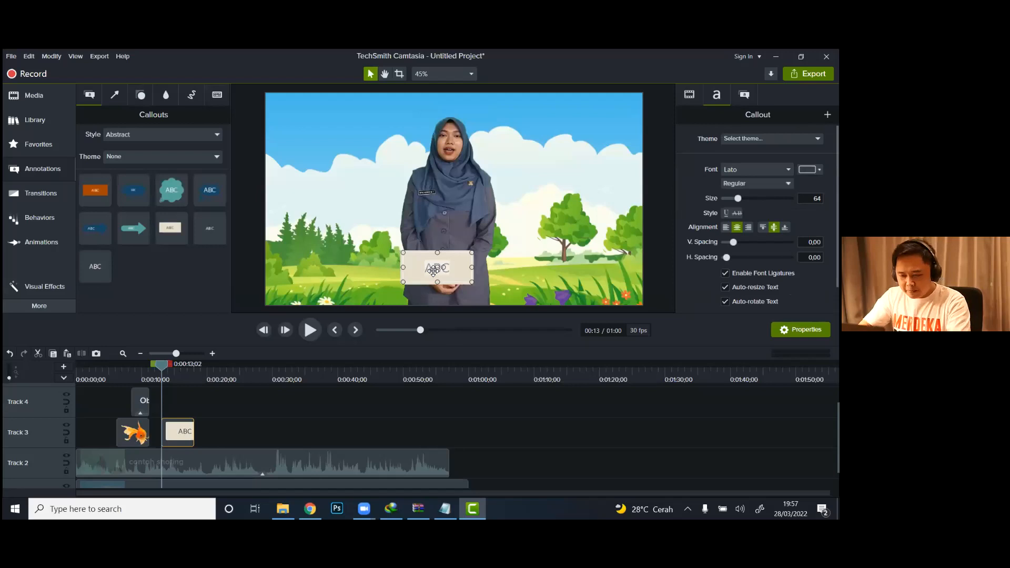
pyautogui.write('e')
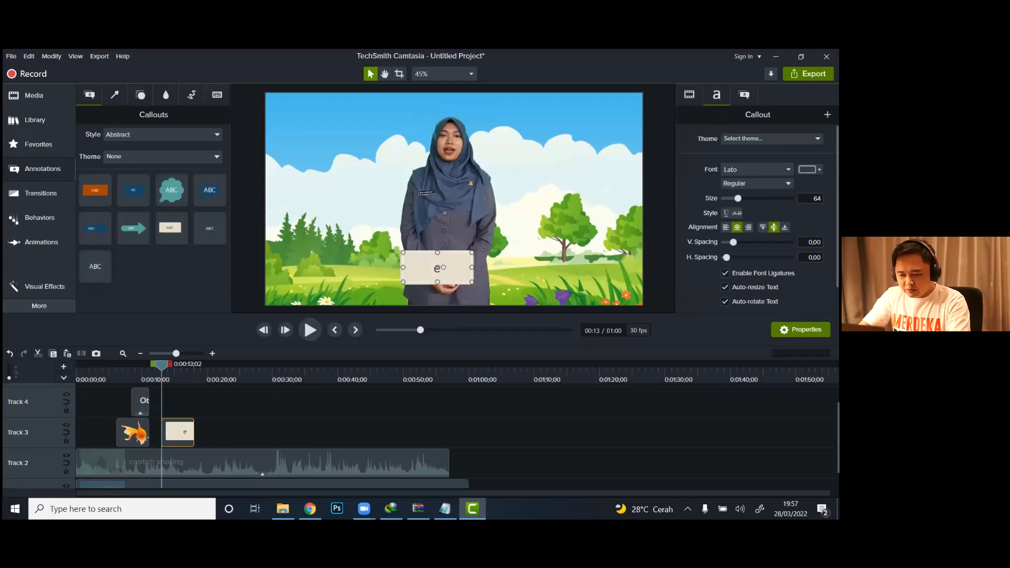
pyautogui.write('EKOSIS')
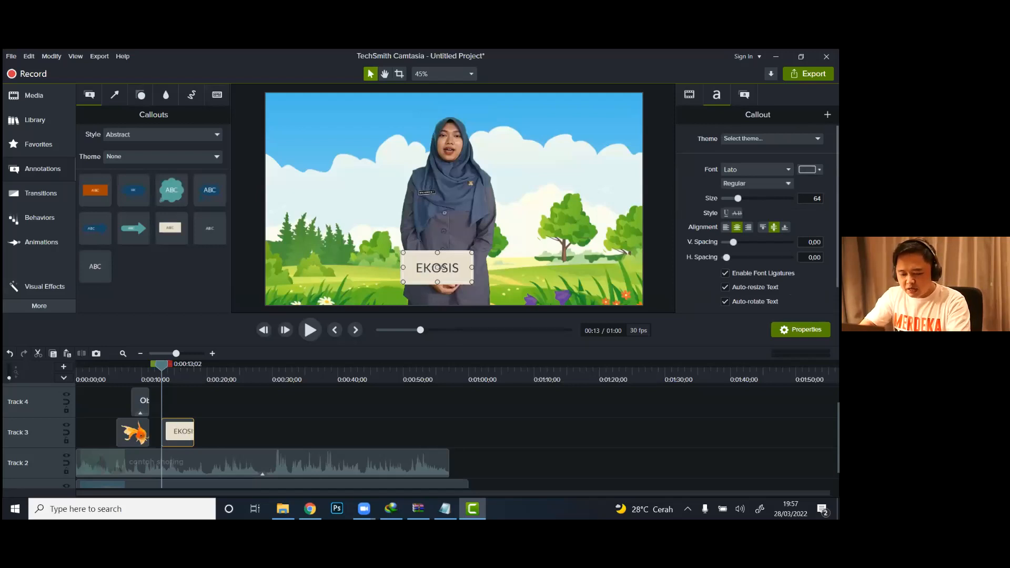
pyautogui.write('TEM')
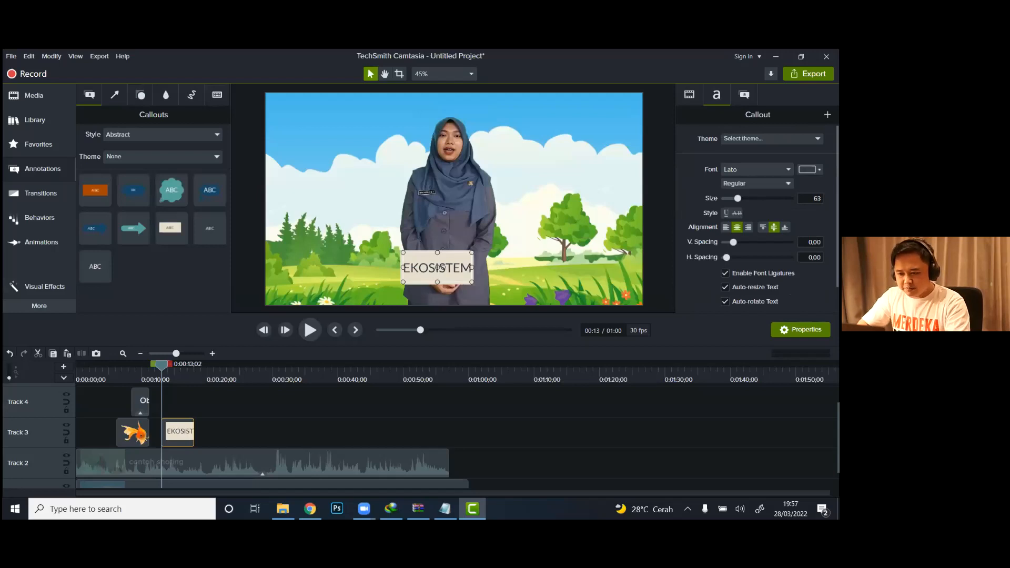
pyautogui.moveTo(474, 266)
pyautogui.mouseDown()
pyautogui.moveTo(499, 266)
pyautogui.moveTo(470, 270)
pyautogui.mouseUp()
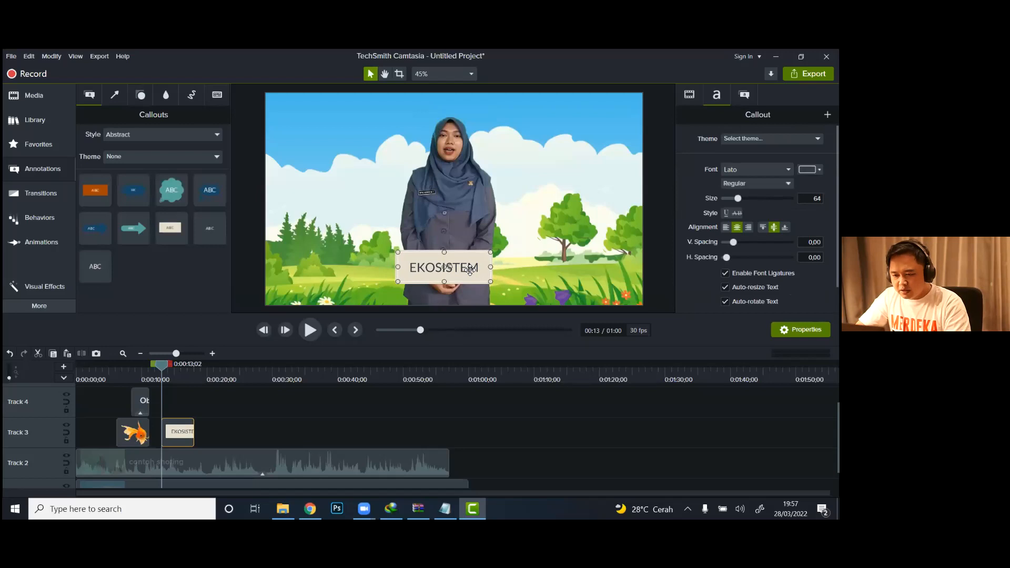
# Step: Format the EKOSISTEM callout text as Bold at size 71
pyautogui.doubleClick(467, 269)
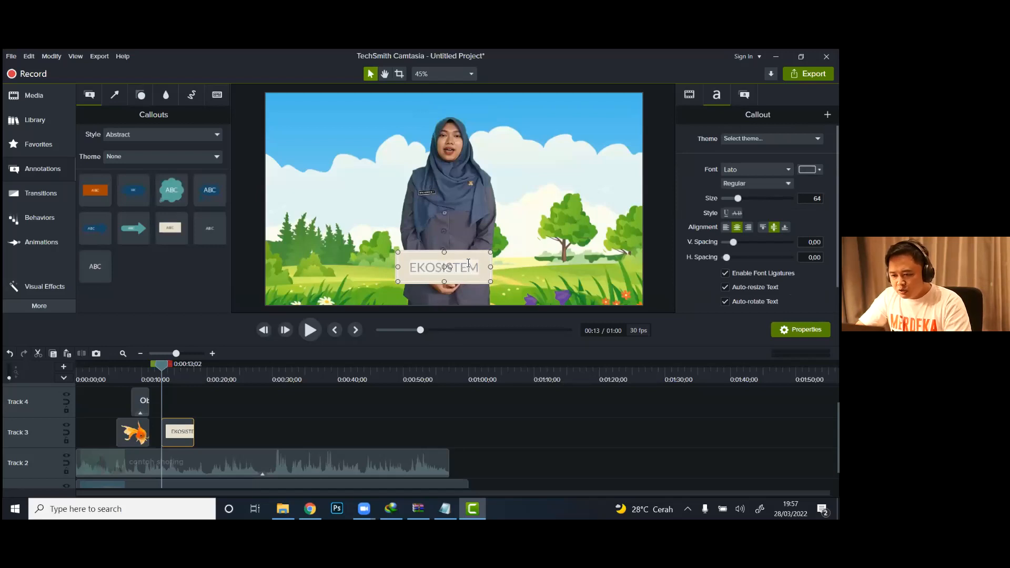
pyautogui.click(470, 268)
pyautogui.doubleClick(467, 266)
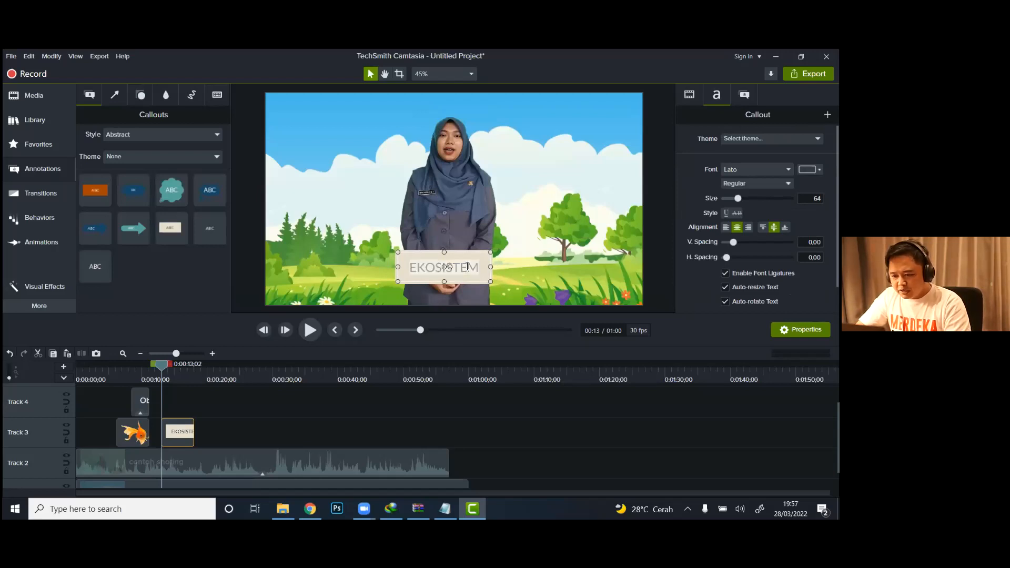
pyautogui.click(755, 183)
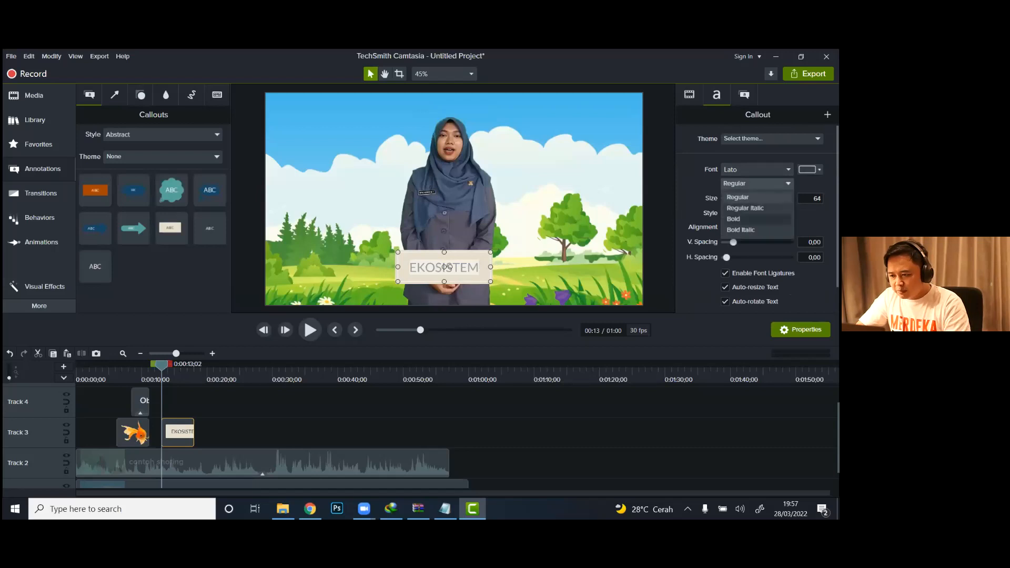
pyautogui.click(733, 218)
pyautogui.moveTo(738, 199); pyautogui.dragTo(740, 198)
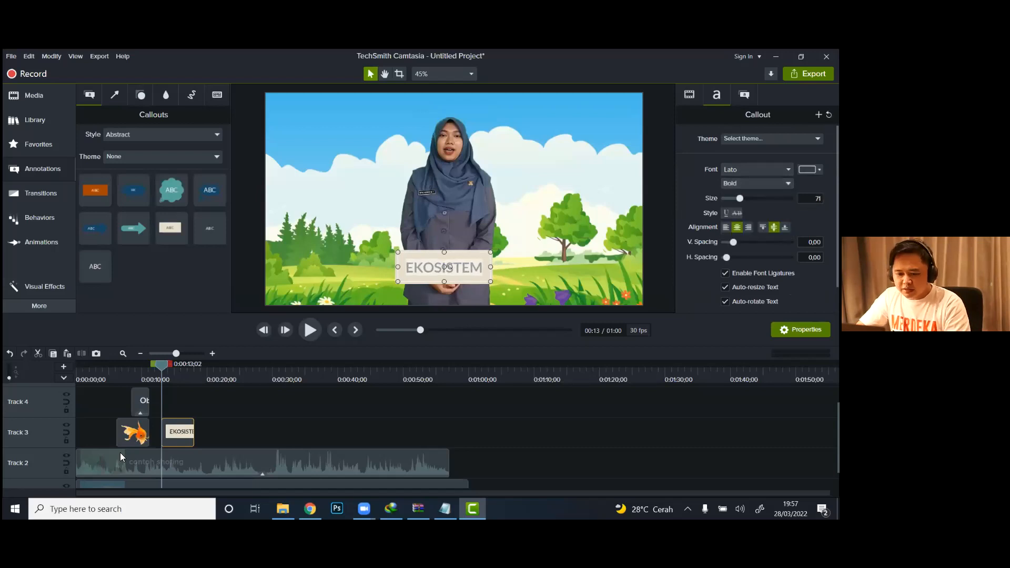
# Step: Play through the EKOSISTEM callout, trim its end to 0:00:16;08, and return the playhead to about 0:00:04;28
pyautogui.click(151, 371)
pyautogui.click(311, 329)
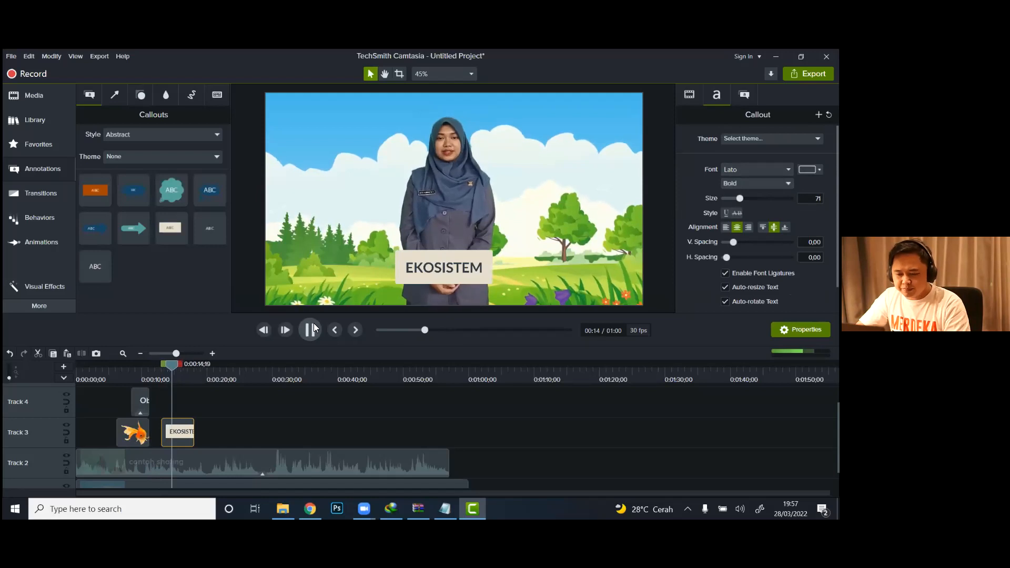
pyautogui.click(311, 329)
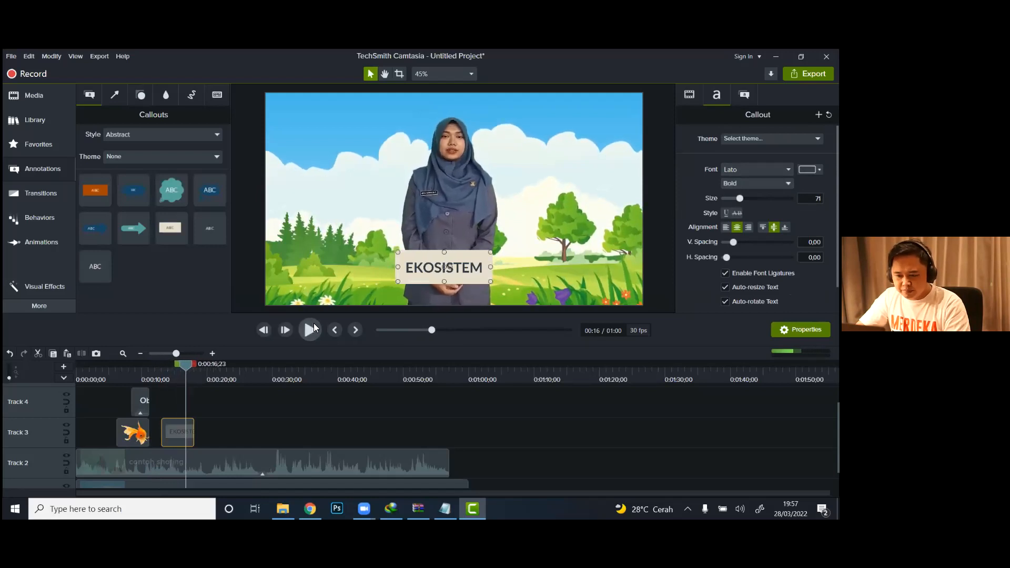
pyautogui.click(313, 326)
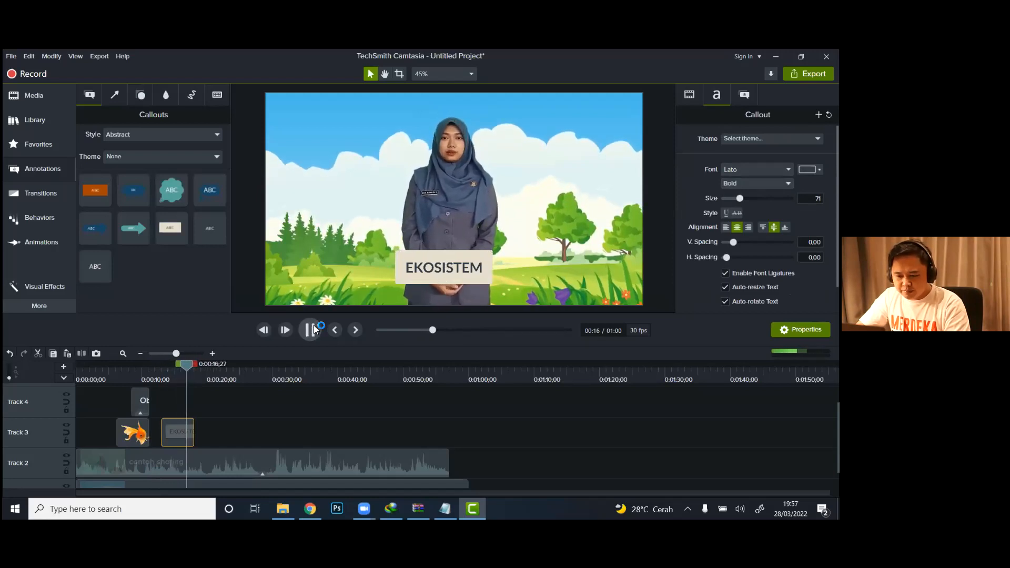
pyautogui.click(314, 324)
pyautogui.click(182, 371)
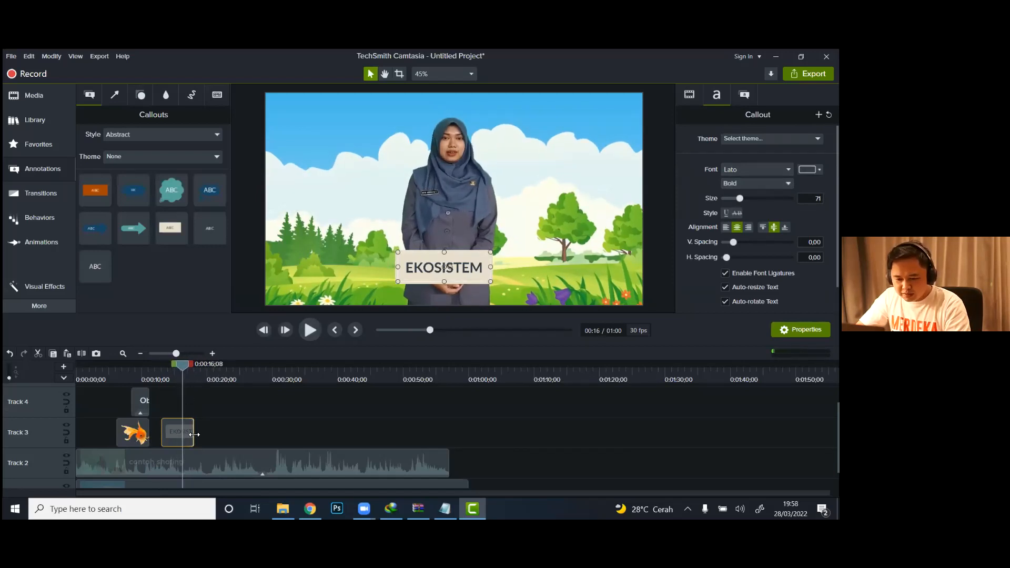
pyautogui.moveTo(194, 434); pyautogui.dragTo(182, 435)
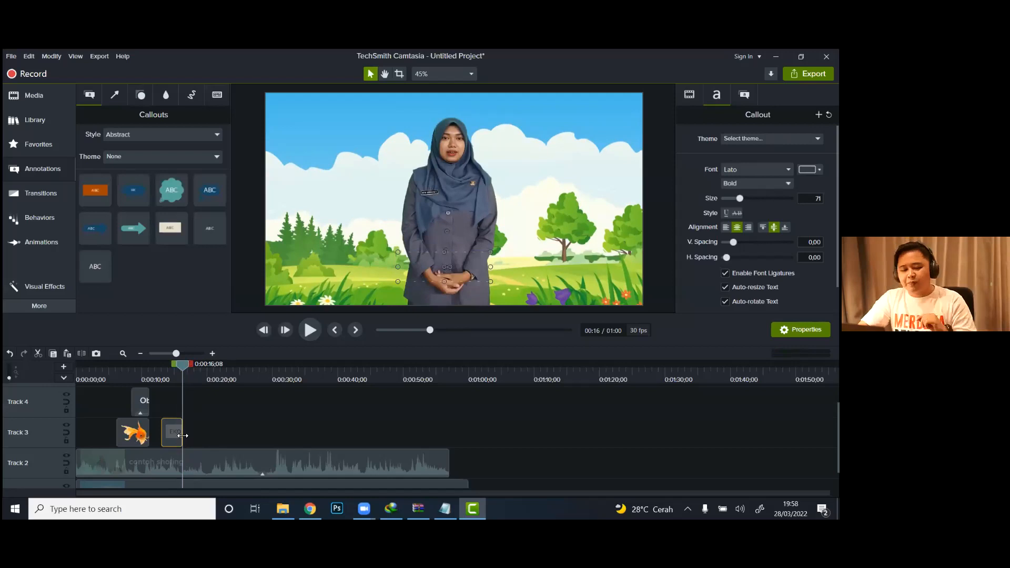
pyautogui.click(108, 373)
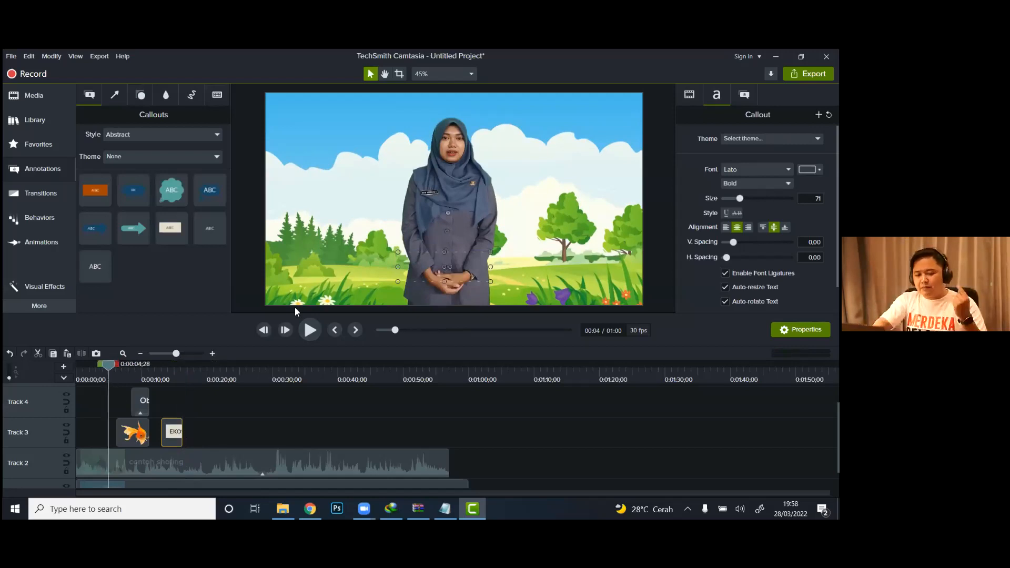
# Step: Play the composite from 0:00:04;28 past the goldfish, dove and EKOSISTEM callout to check the overlays
pyautogui.click(310, 330)
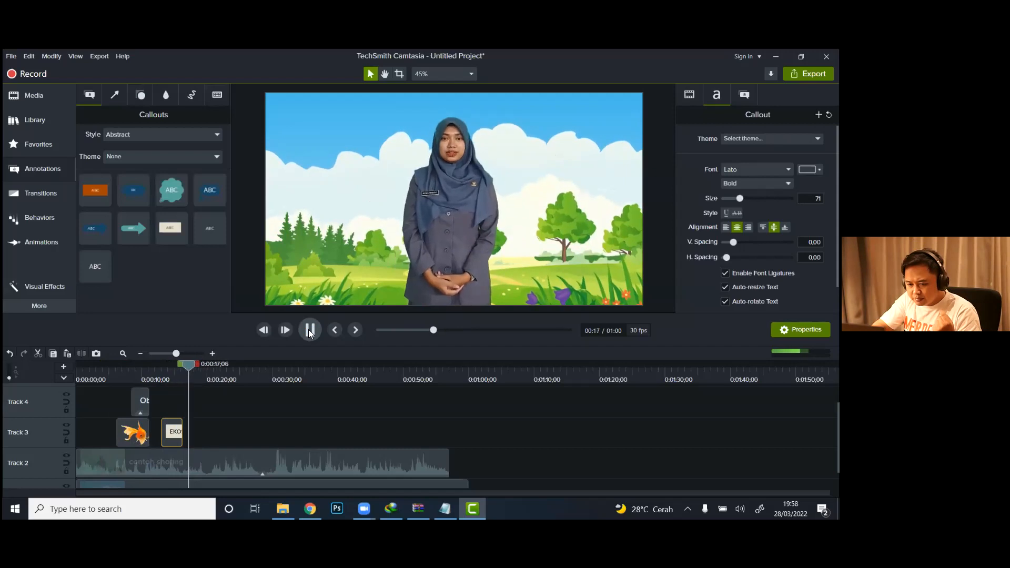
pyautogui.click(310, 330)
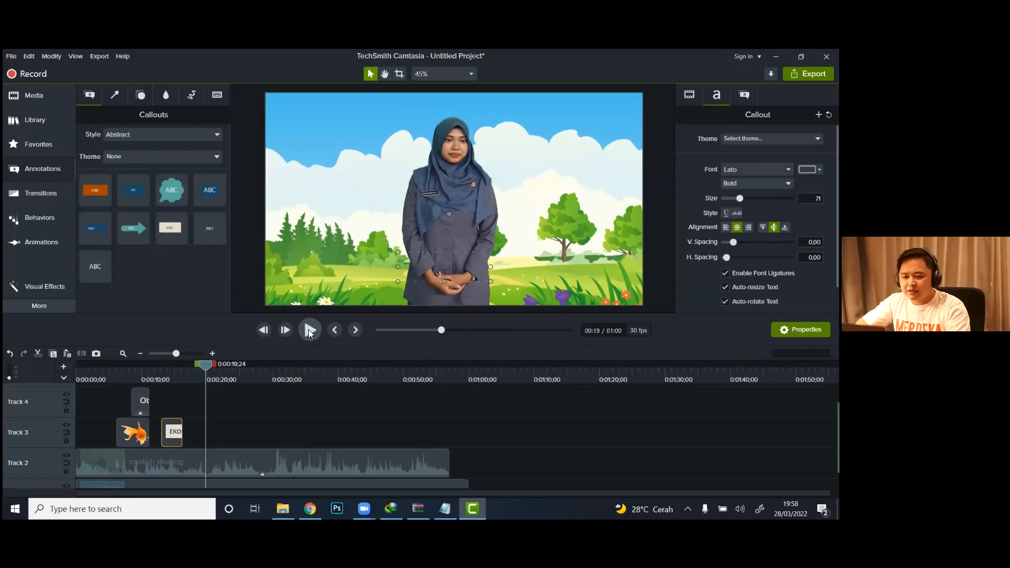
pyautogui.click(311, 332)
# Step: Split the presenter clip on Track 2 at 0:00:28;12 and move its second part to start at about 0:00:46
pyautogui.click(262, 377)
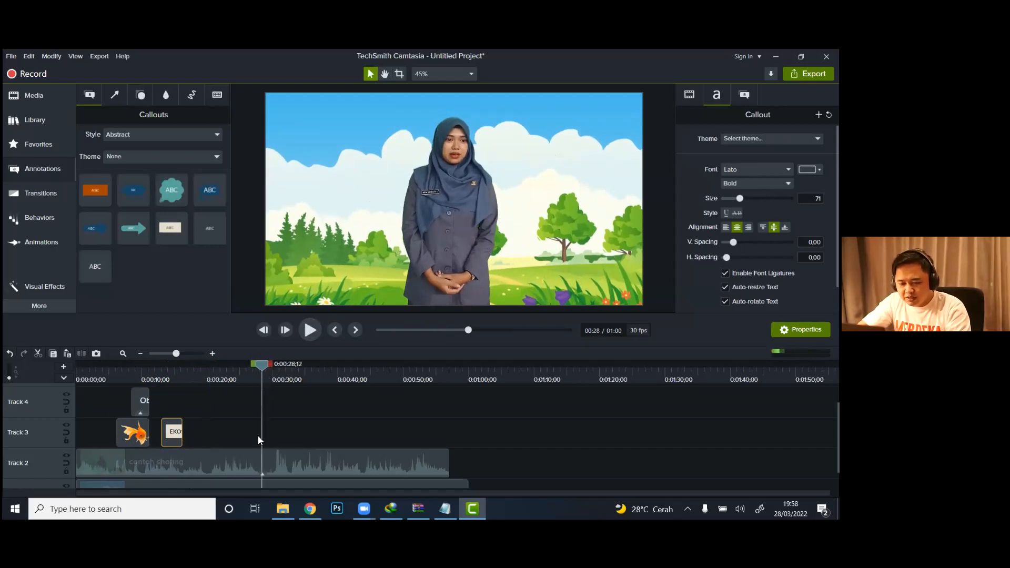
pyautogui.click(260, 453)
pyautogui.press('s')
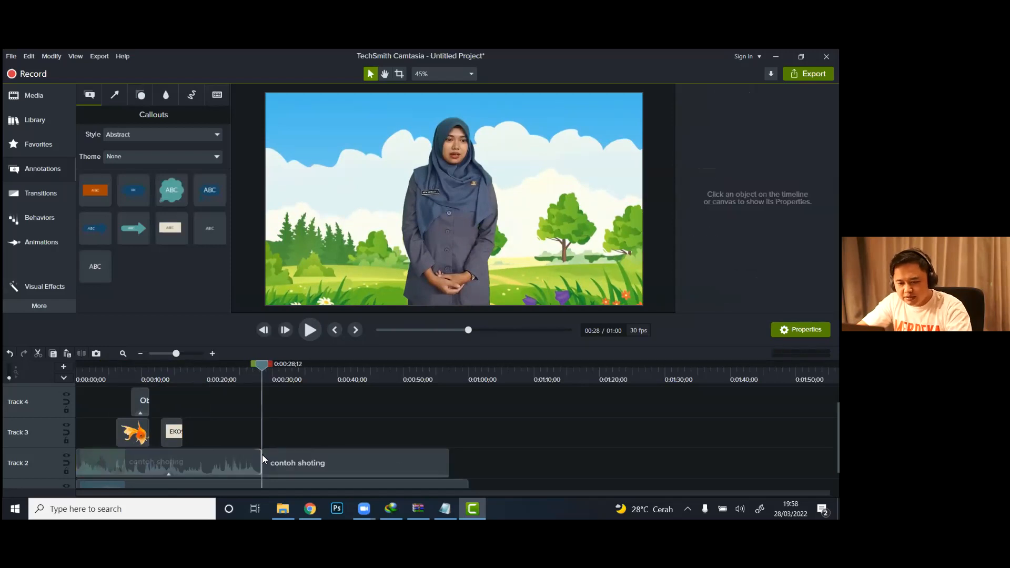
pyautogui.moveTo(377, 452); pyautogui.dragTo(493, 468)
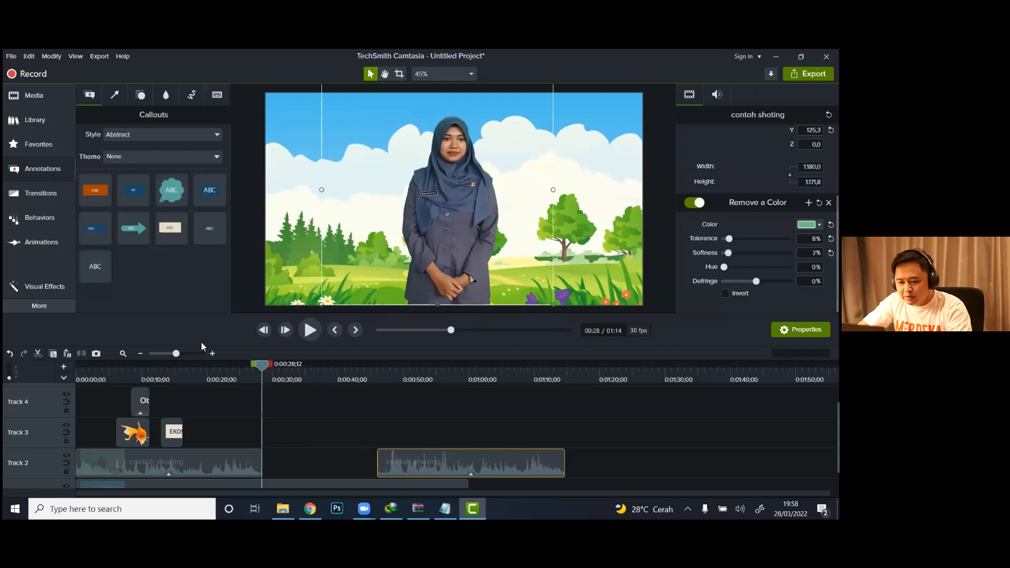
# Step: Import the Template intro video from the Aset Pelatihan Video folder and place it on Track 2 directly after the first presenter clip
pyautogui.click(27, 98)
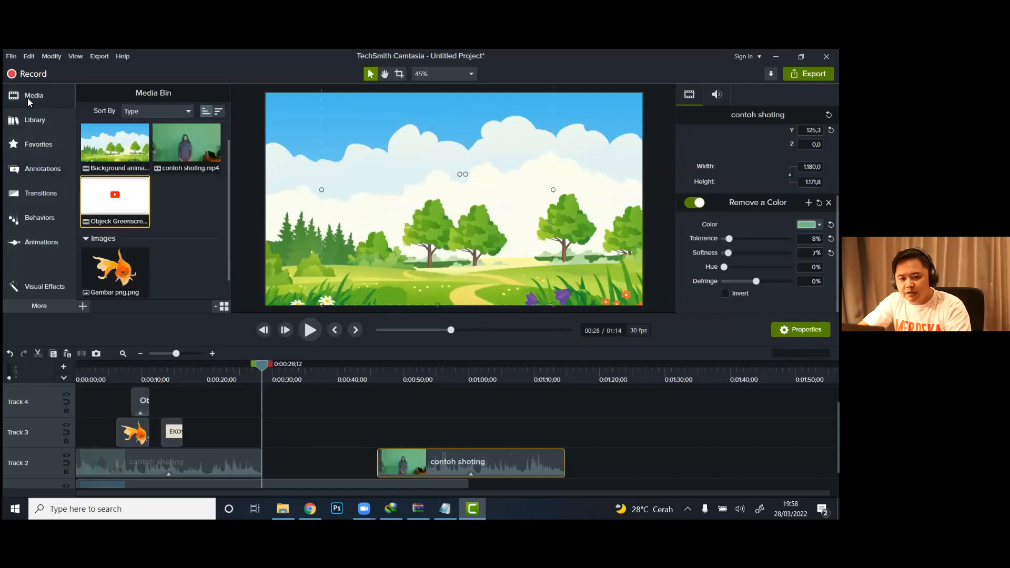
pyautogui.rightClick(180, 211)
pyautogui.click(148, 226)
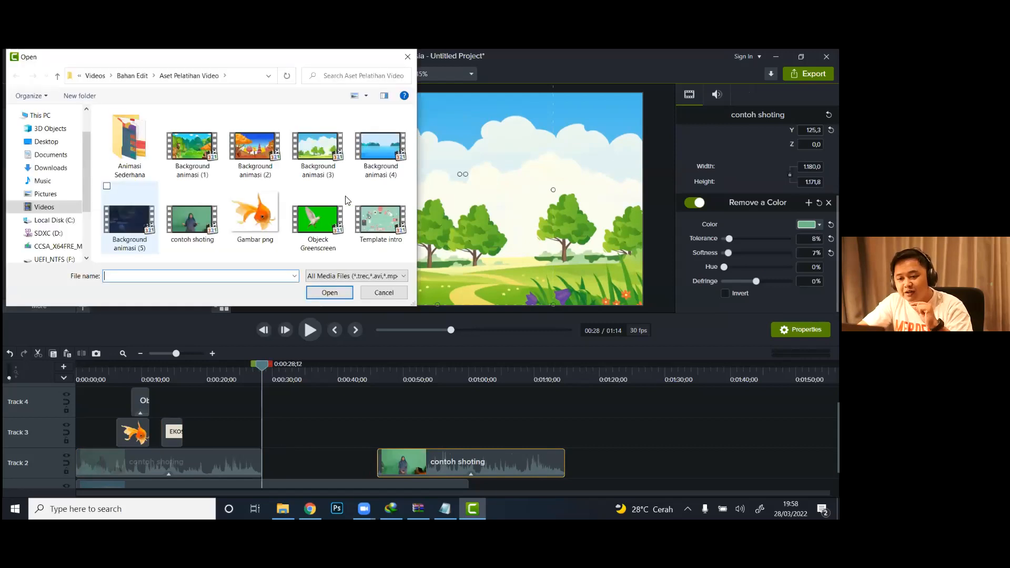
pyautogui.doubleClick(374, 218)
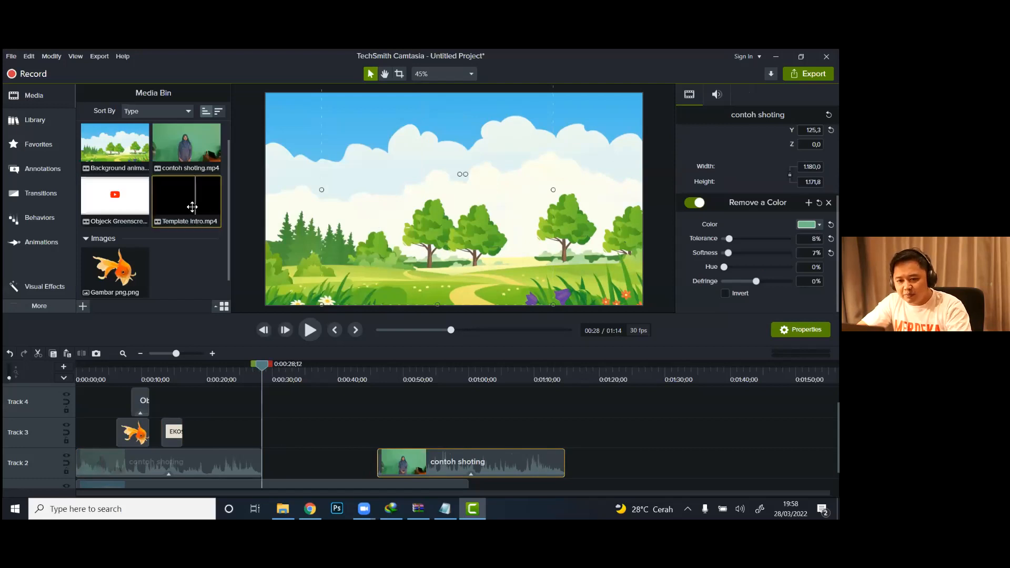
pyautogui.moveTo(273, 285); pyautogui.dragTo(275, 463)
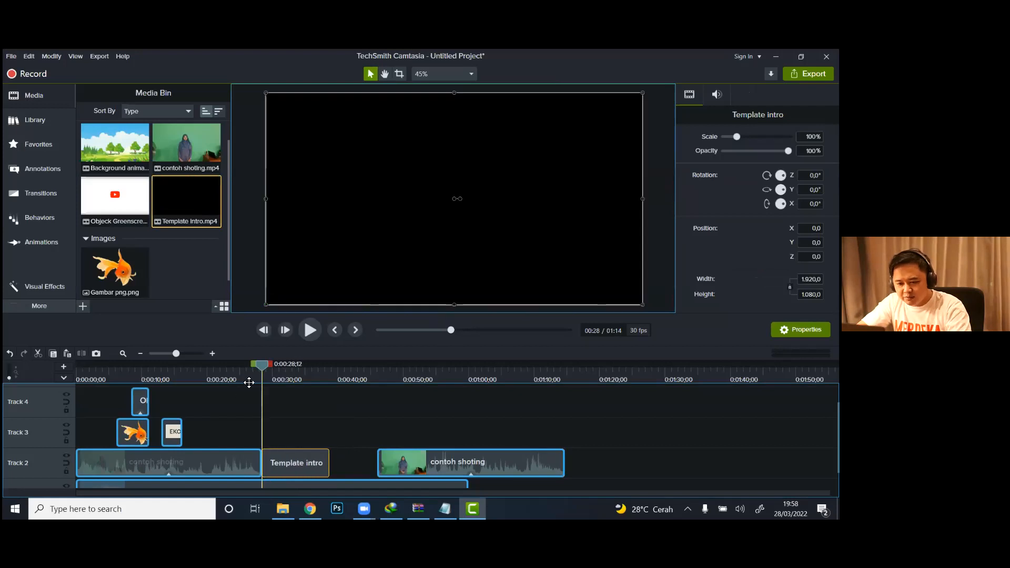
# Step: Play the intro clip up to 0:00:35;21 and add the plain Abstract-style text callout there, near the middle of the canvas
pyautogui.click(244, 374)
pyautogui.click(317, 334)
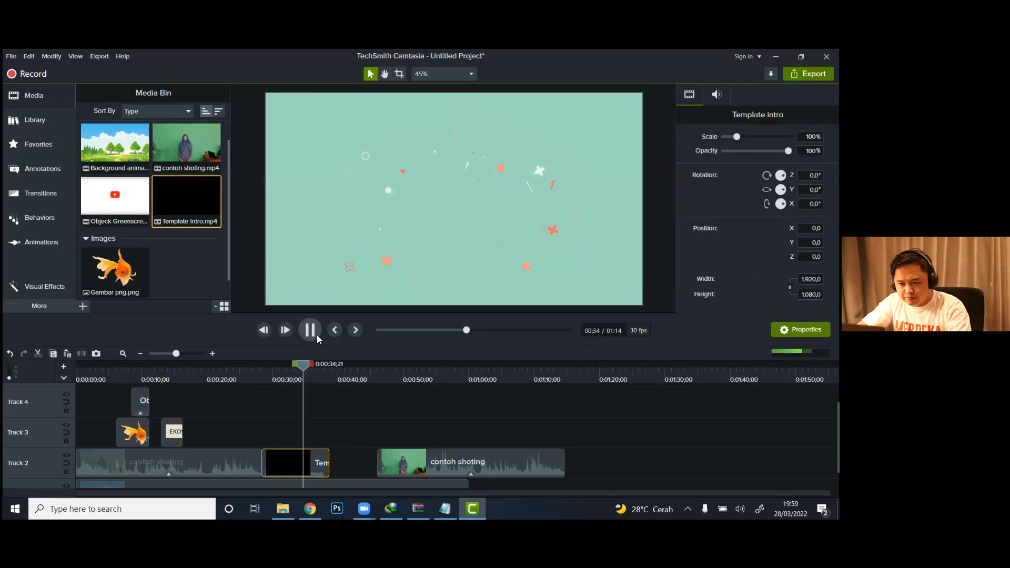
pyautogui.click(317, 334)
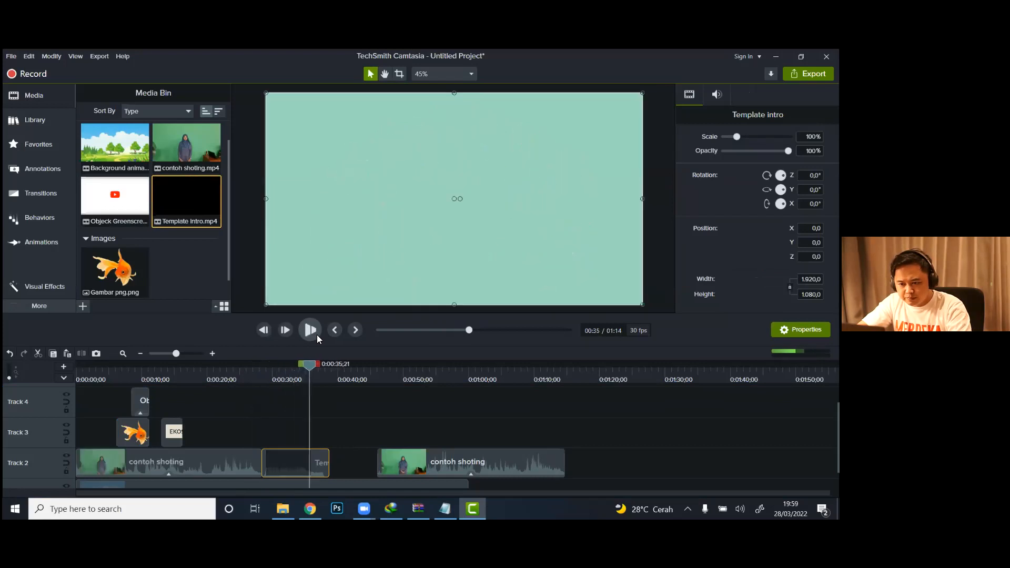
pyautogui.click(44, 173)
pyautogui.moveTo(95, 265); pyautogui.dragTo(451, 198)
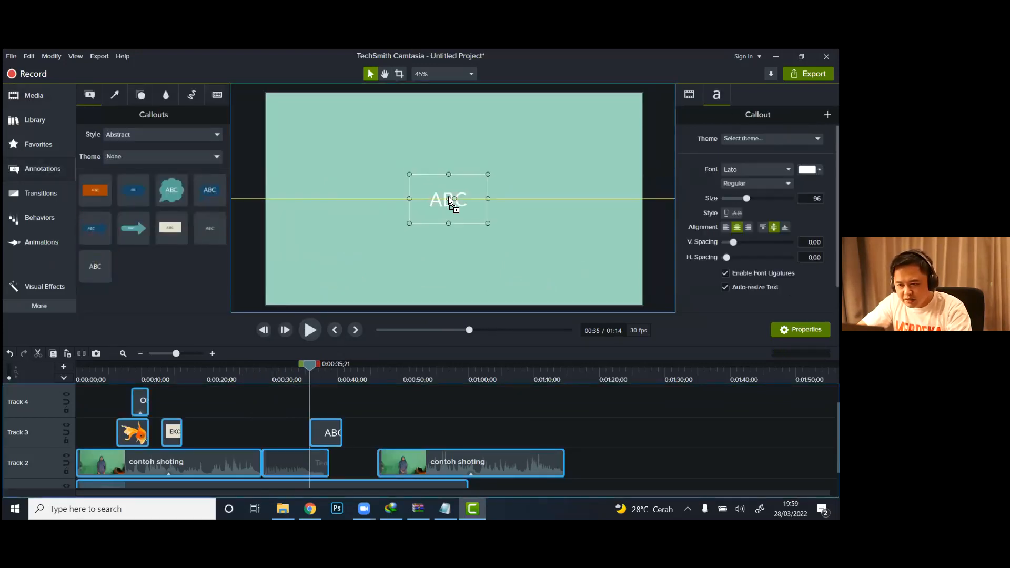
# Step: Replace the new callout's placeholder text with EKOSISTEM and widen its box so the word fits at full size
pyautogui.doubleClick(447, 198)
pyautogui.write('EKOSIS')
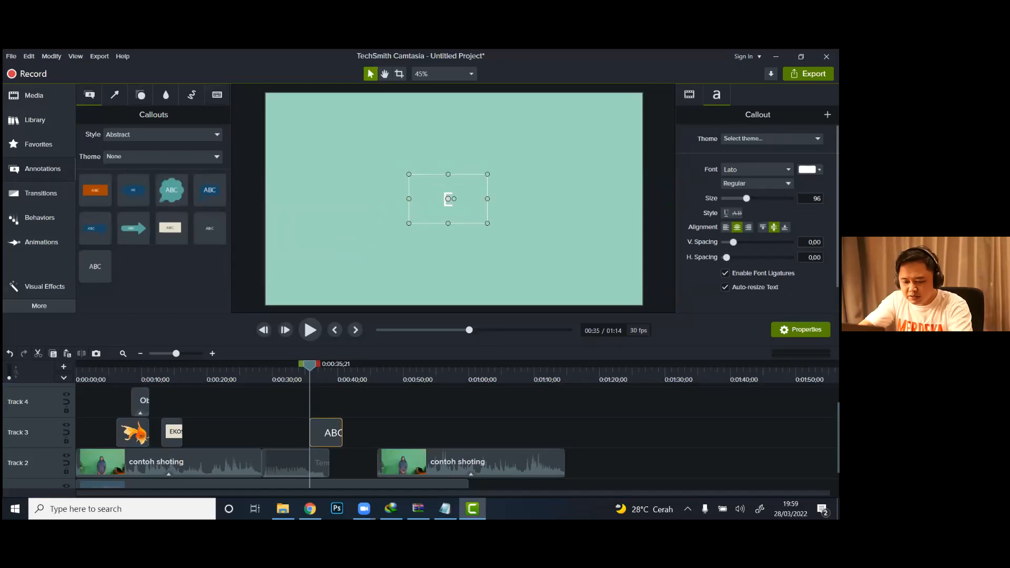
pyautogui.write('TEM')
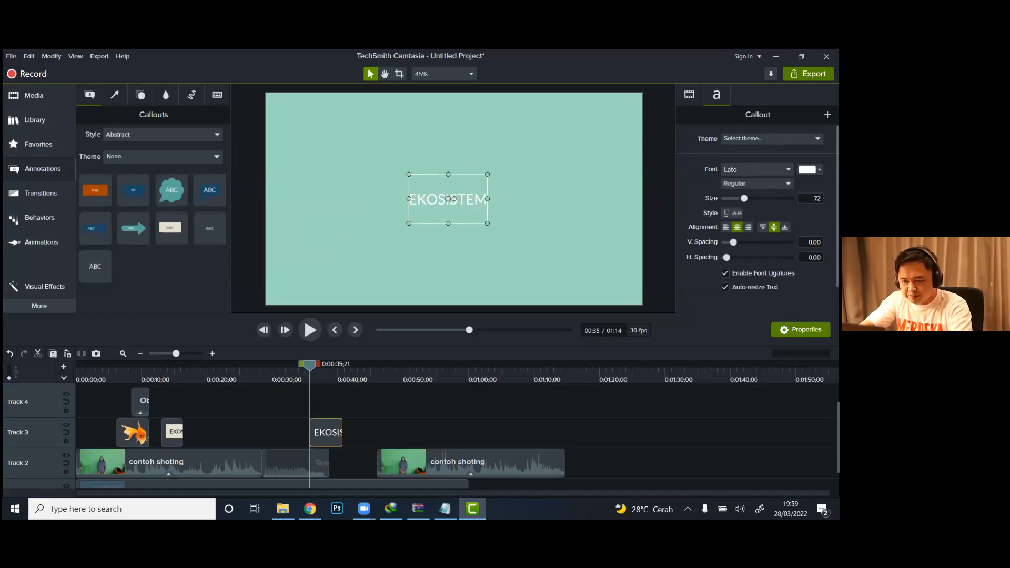
pyautogui.moveTo(409, 199); pyautogui.dragTo(342, 198)
# Step: Format the intro's EKOSISTEM text as Bold in a near-black colour and centre the callout on the canvas
pyautogui.doubleClick(452, 206)
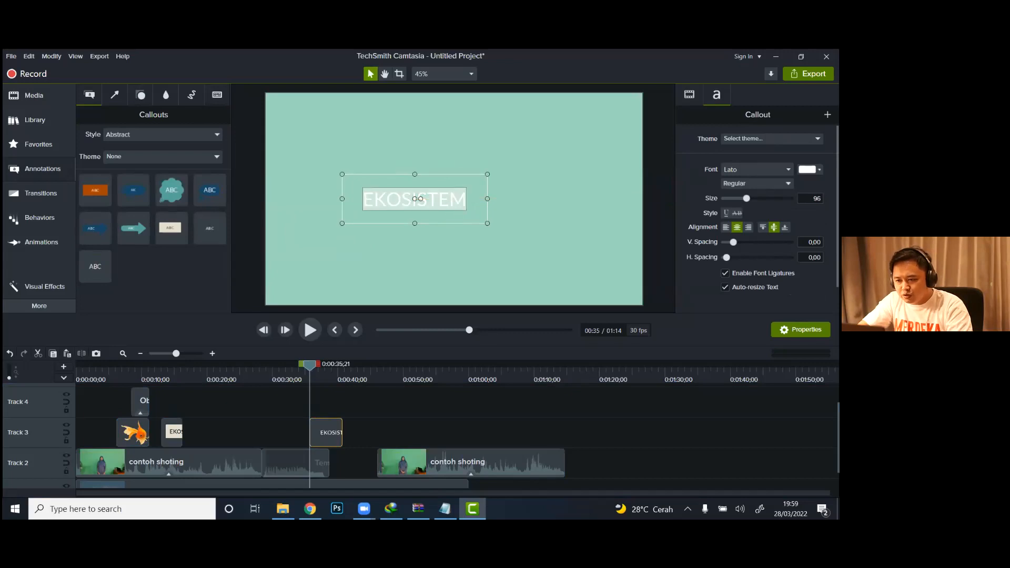
pyautogui.click(756, 184)
pyautogui.click(736, 221)
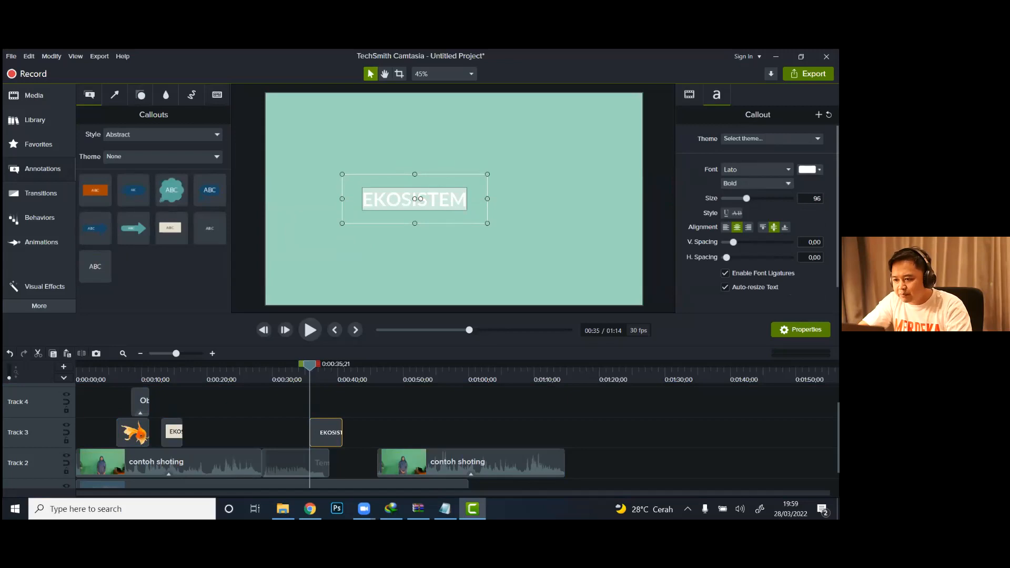
pyautogui.click(810, 170)
pyautogui.click(744, 204)
pyautogui.click(461, 223)
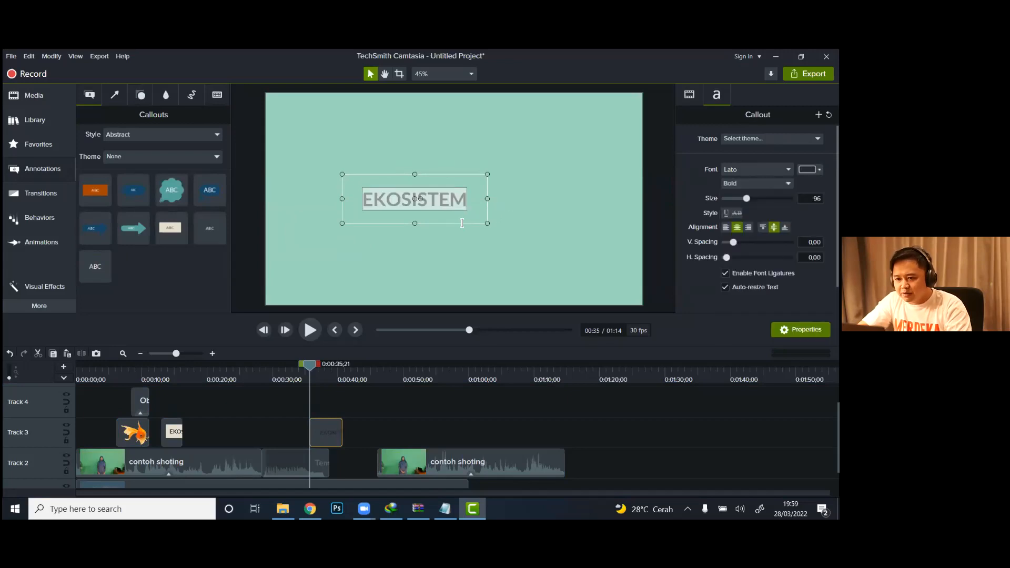
pyautogui.click(461, 225)
pyautogui.moveTo(445, 201); pyautogui.dragTo(485, 200)
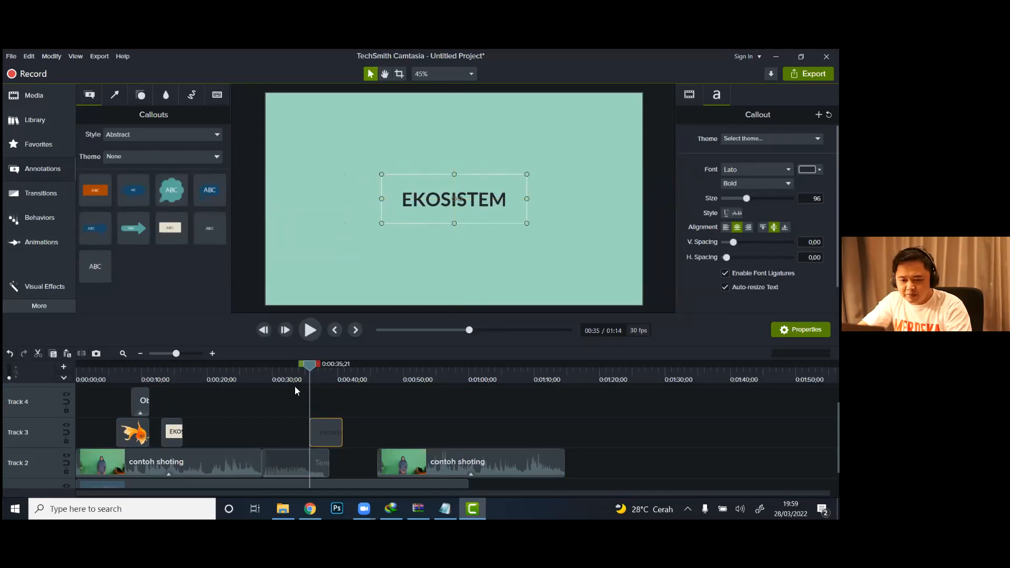
# Step: Trim the intro callout to end together with the Template intro clip, and play the section through to 0:00:38;13
pyautogui.moveTo(335, 431); pyautogui.dragTo(329, 430)
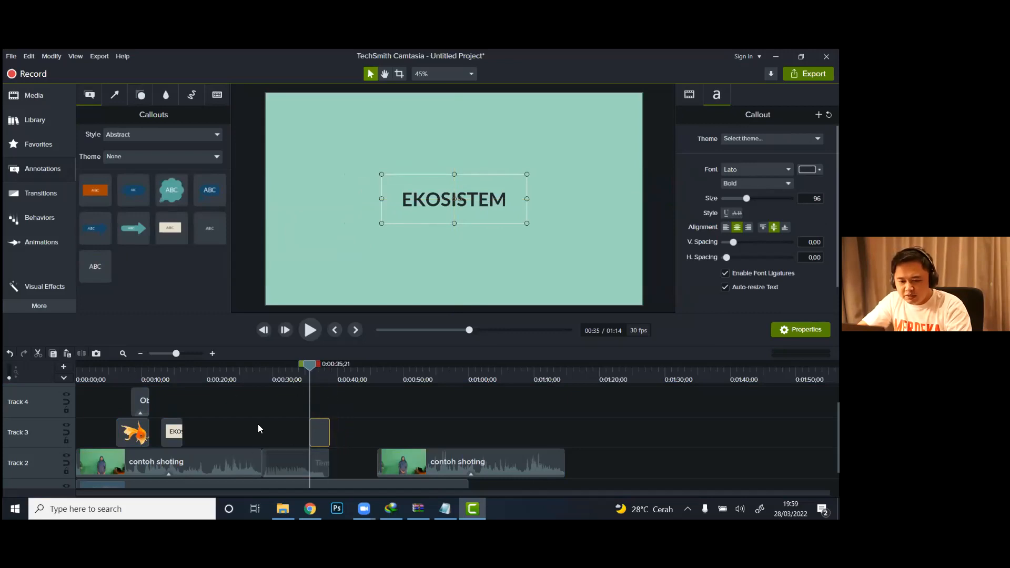
pyautogui.click(238, 374)
pyautogui.click(310, 332)
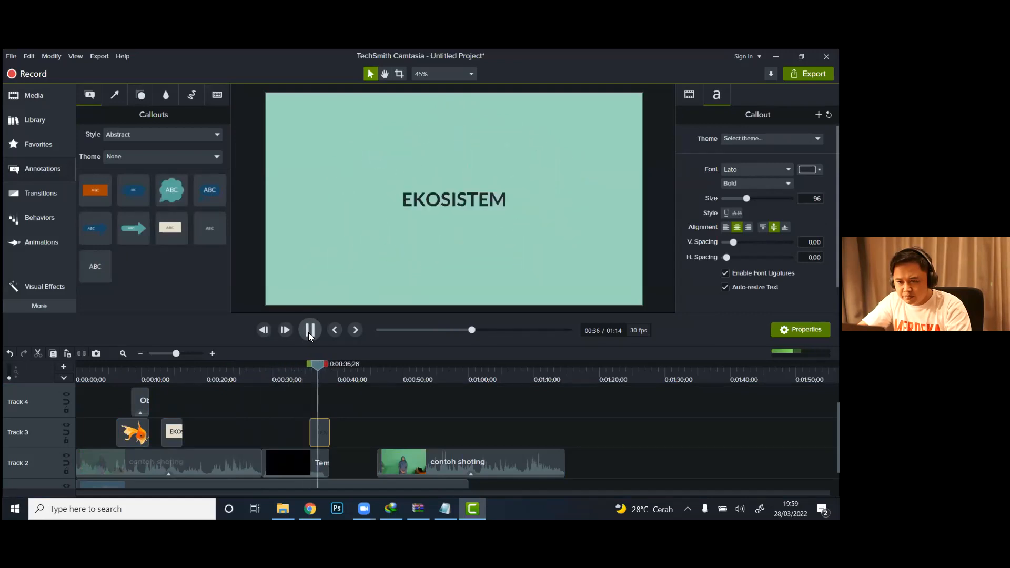
pyautogui.click(309, 331)
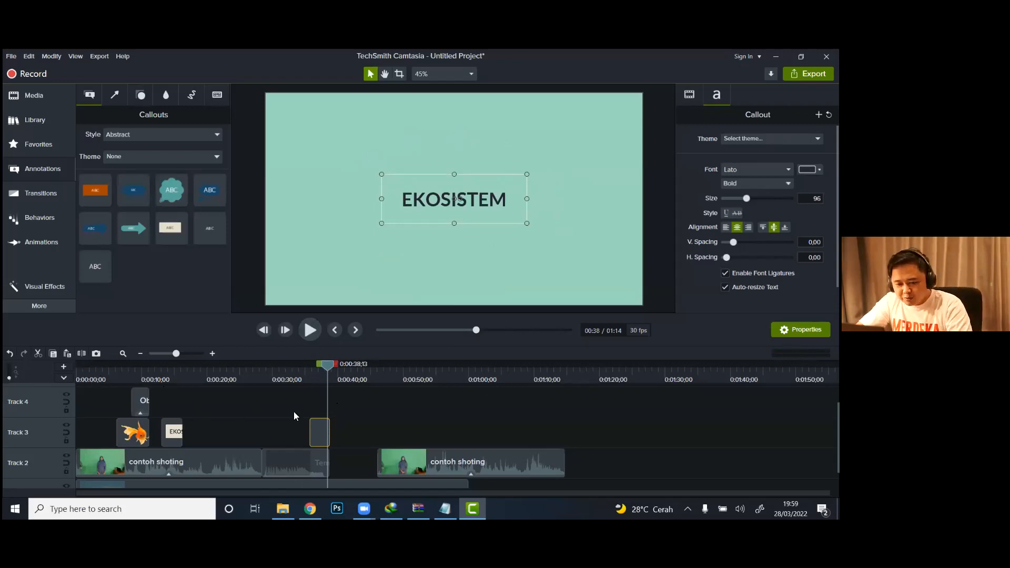
# Step: Add the Waves transition from the Solids type between the first presenter clip and the Template intro clip
pyautogui.click(46, 199)
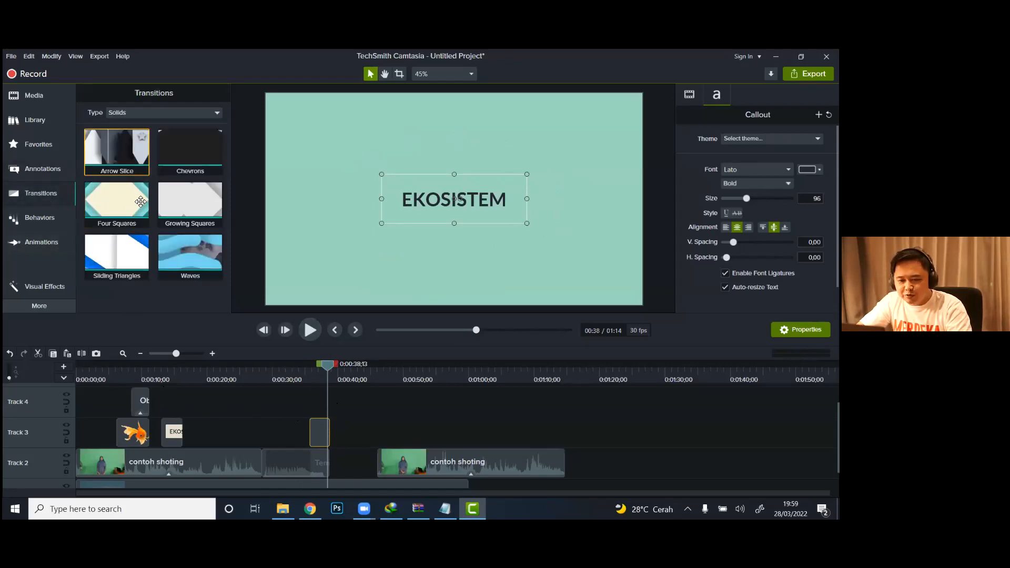
pyautogui.click(162, 114)
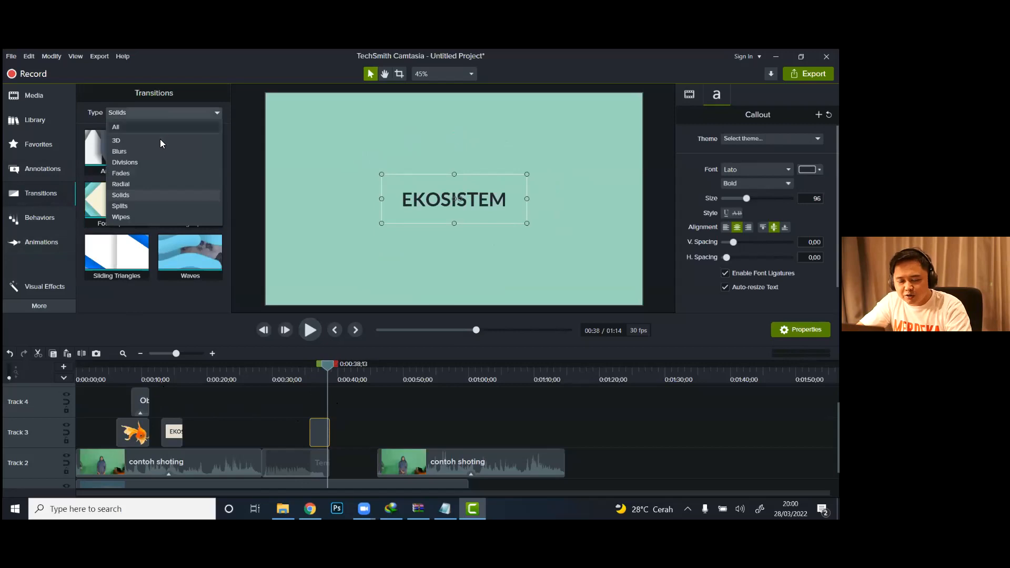
pyautogui.click(136, 196)
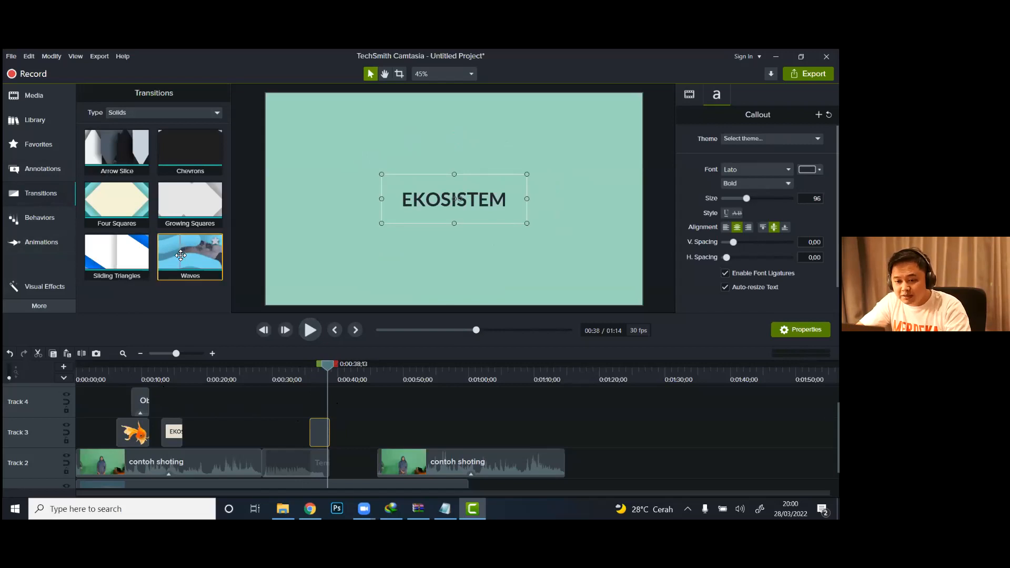
pyautogui.moveTo(216, 318); pyautogui.dragTo(264, 459)
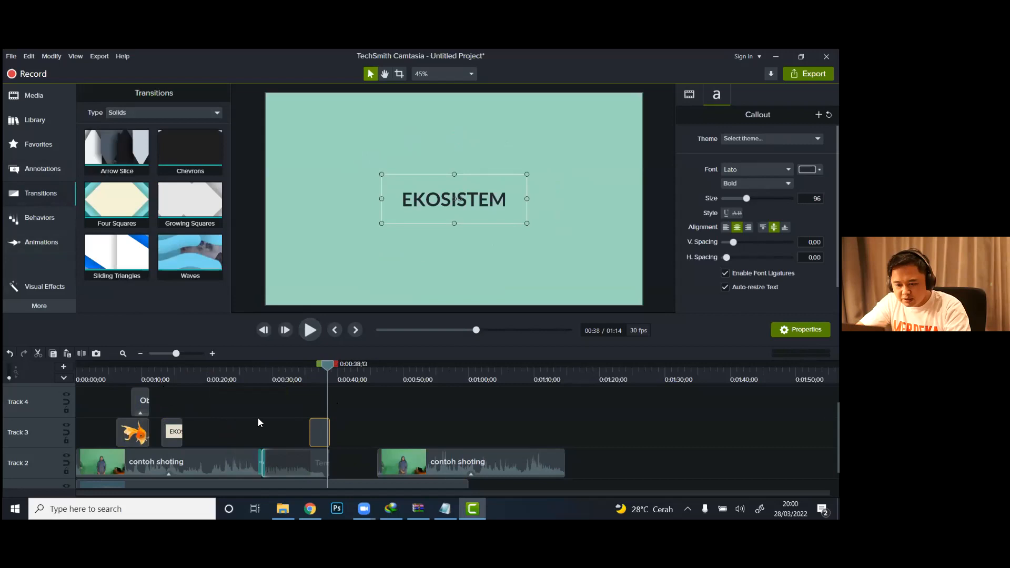
# Step: Play the Waves transition from just before the cut to 0:00:29;19 to check it
pyautogui.click(250, 370)
pyautogui.click(310, 331)
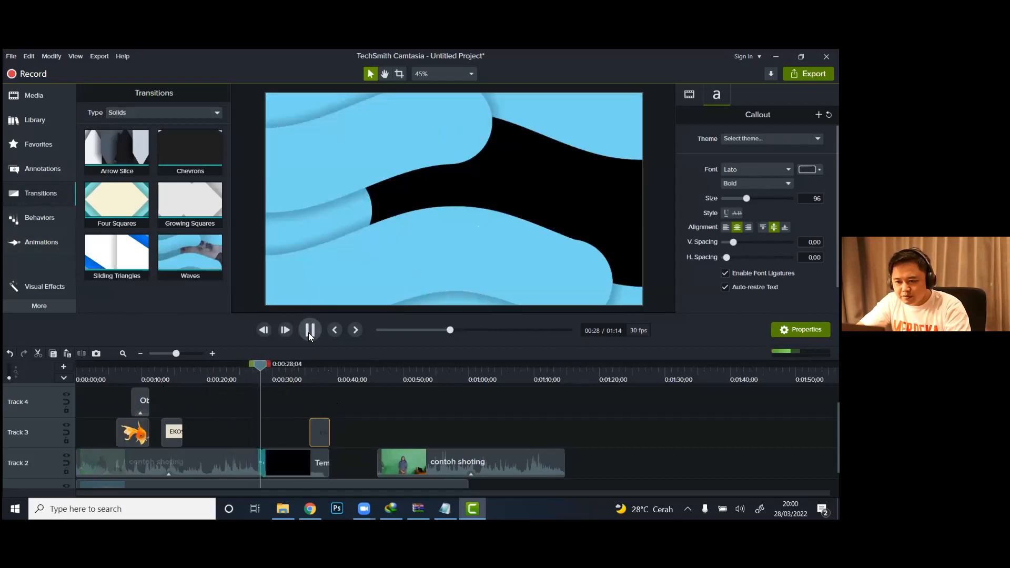
pyautogui.click(309, 331)
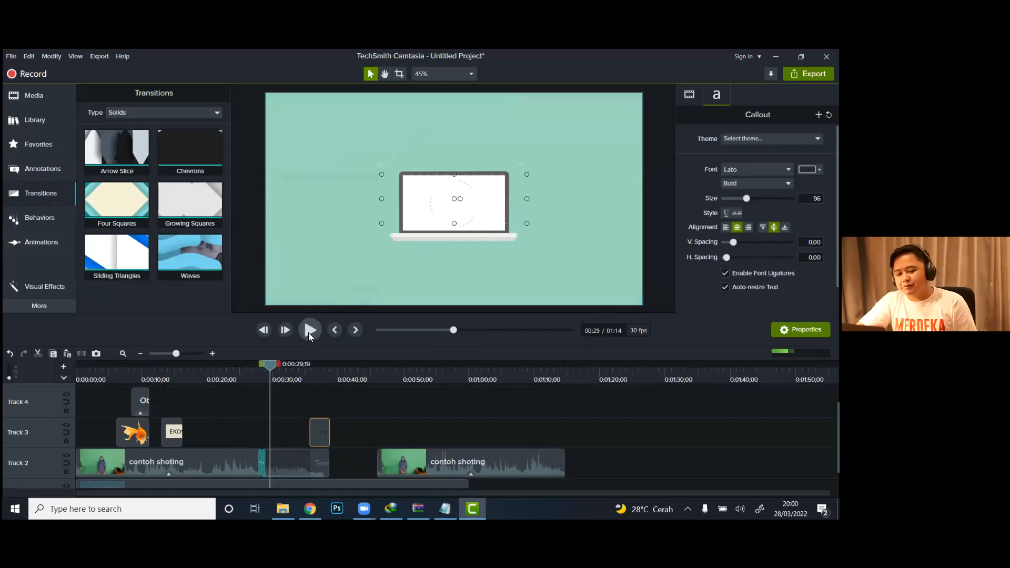